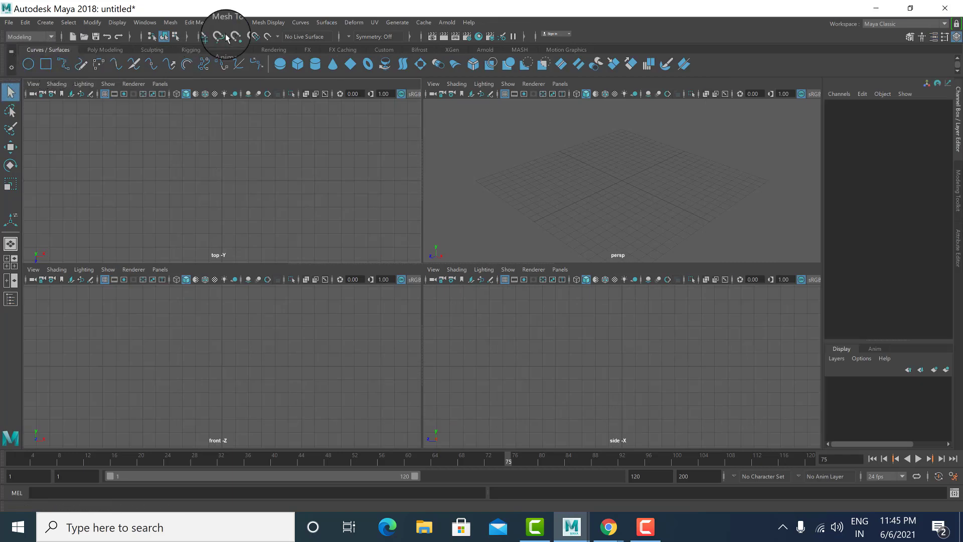
# Step: Set the EP Curve tool's curve degree to 3 Bezier and close its settings
pyautogui.click(66, 68)
pyautogui.doubleClick(66, 68)
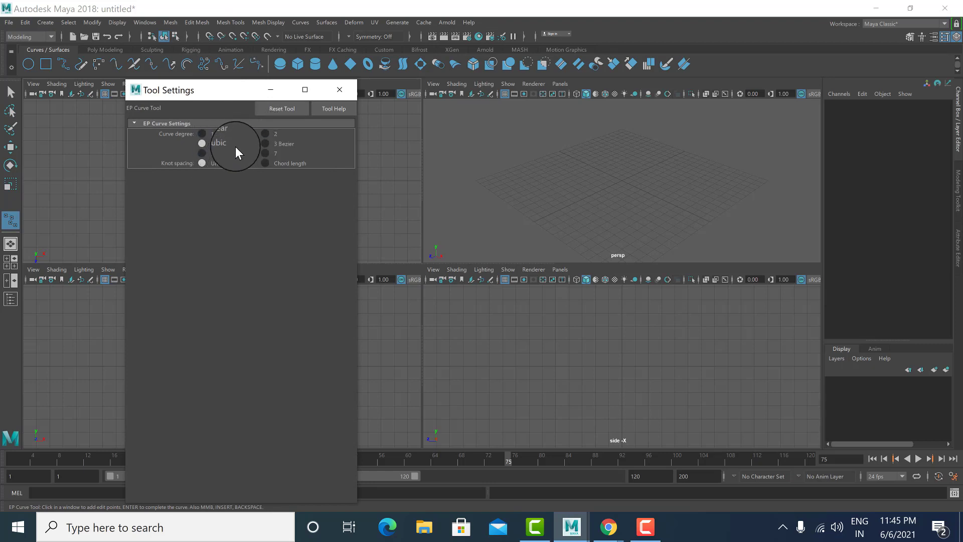
pyautogui.click(269, 144)
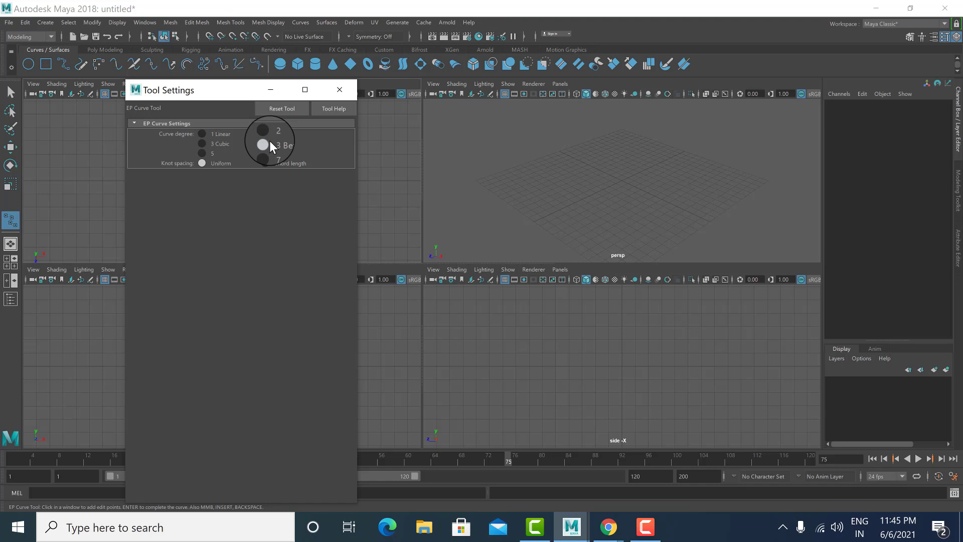
pyautogui.click(339, 88)
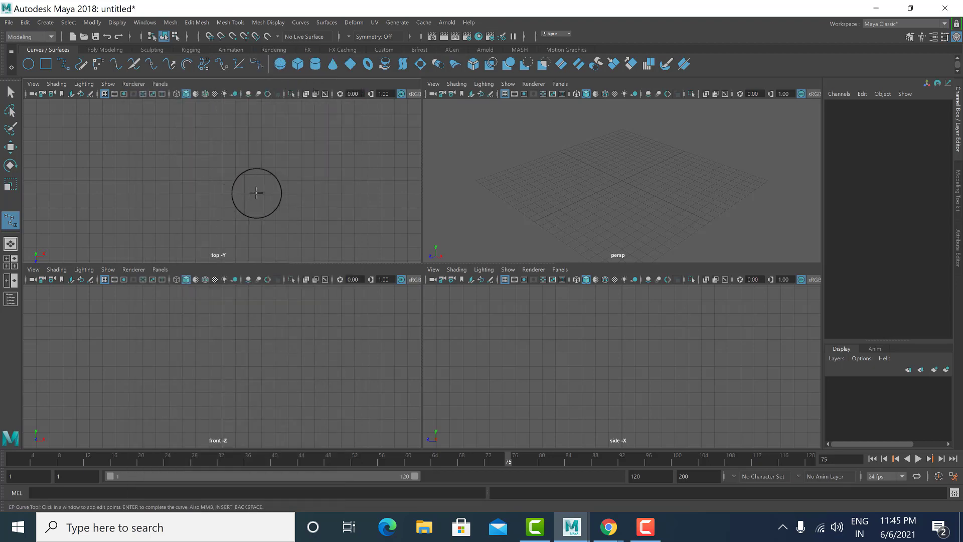
# Step: In the maximised top view, draw the first six points of a wavy EP curve running down and across the grid
pyautogui.press('space')
pyautogui.click(193, 148)
pyautogui.click(156, 246)
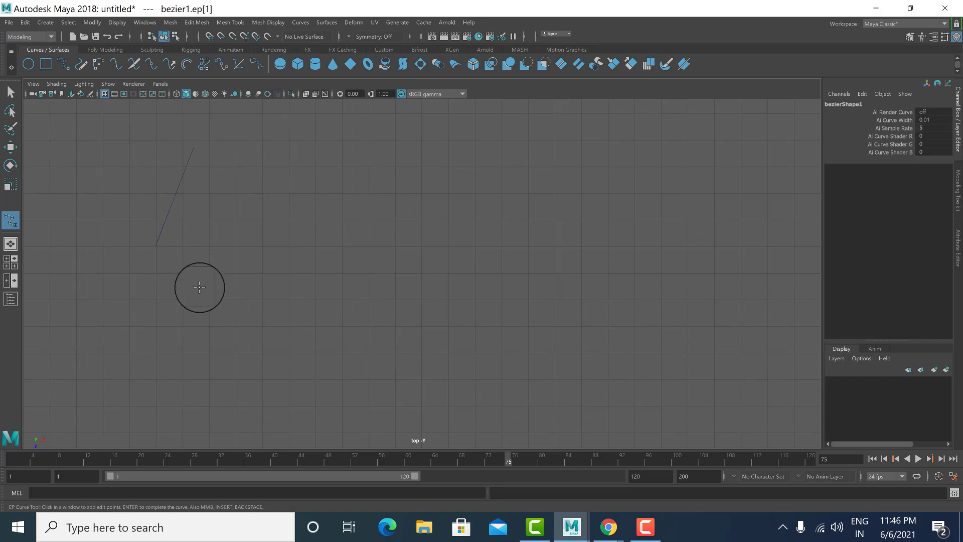
pyautogui.click(250, 295)
pyautogui.click(358, 295)
pyautogui.click(436, 331)
pyautogui.click(526, 308)
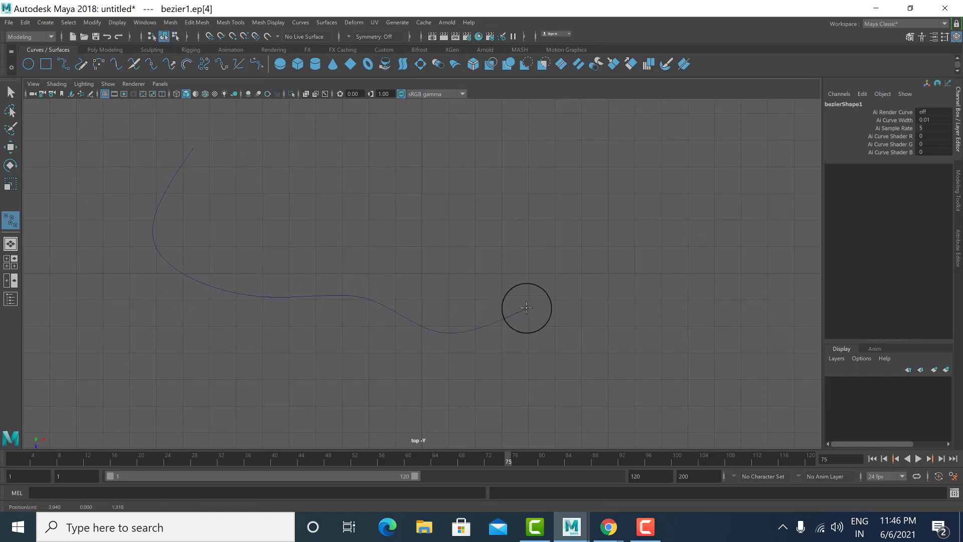
pyautogui.click(524, 307)
# Step: Cycle the viewport background colour until it is light grey
pyautogui.hotkey('alt', 'b')
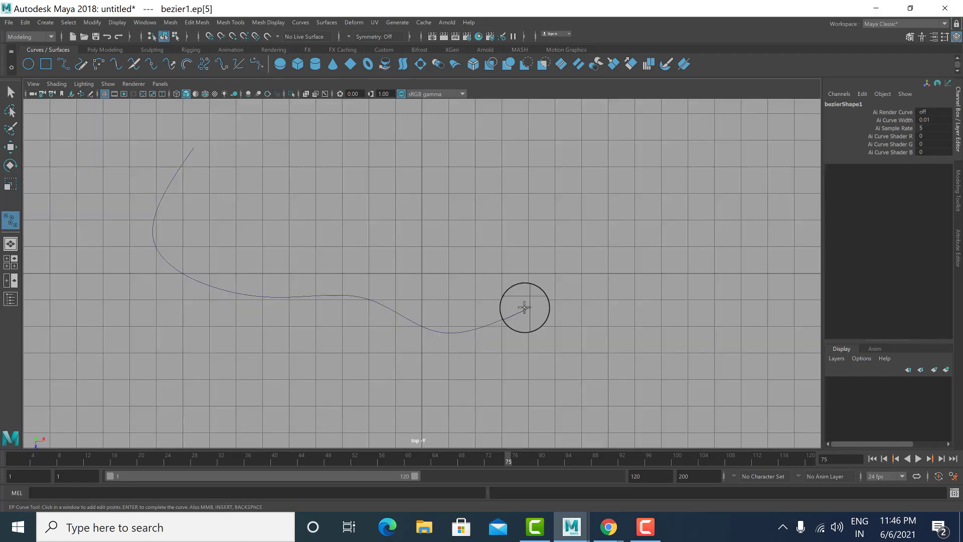
pyautogui.hotkey('alt', 'b')
pyautogui.hotkey('alt', 'b')
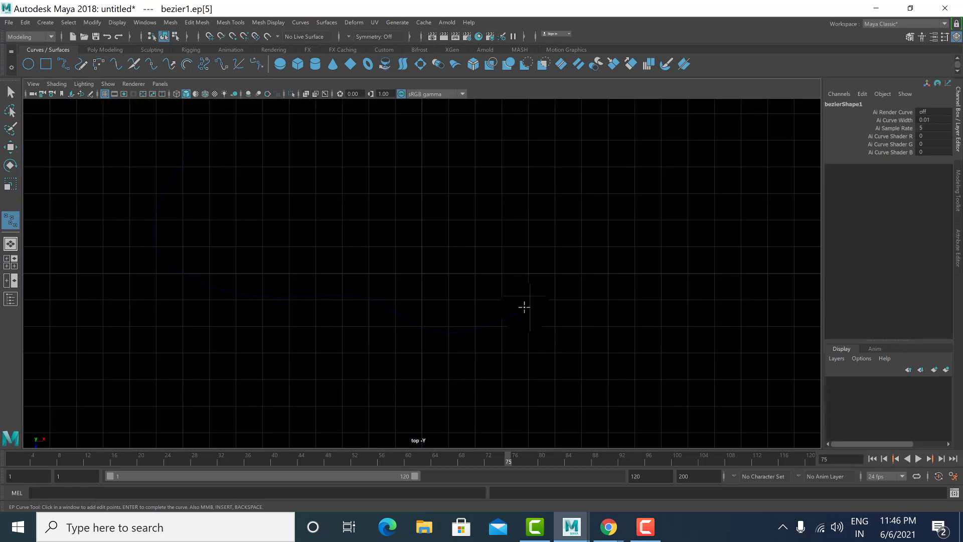
pyautogui.hotkey('alt', 'b')
pyautogui.hotkey('alt', 'b')
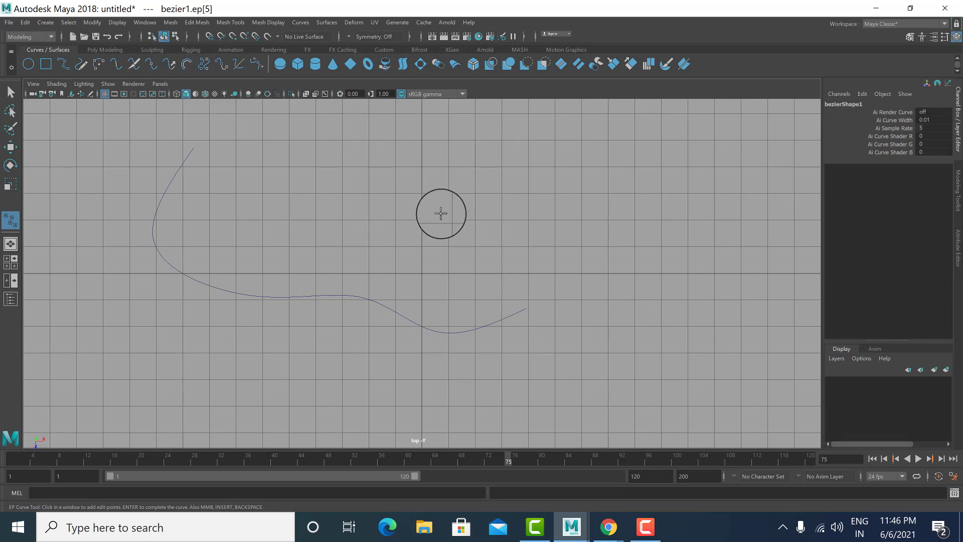
# Step: Complete the curve back around to near its starting point and move it to about X 1.567, Z 0.859
pyautogui.moveTo(442, 256); pyautogui.dragTo(484, 263)
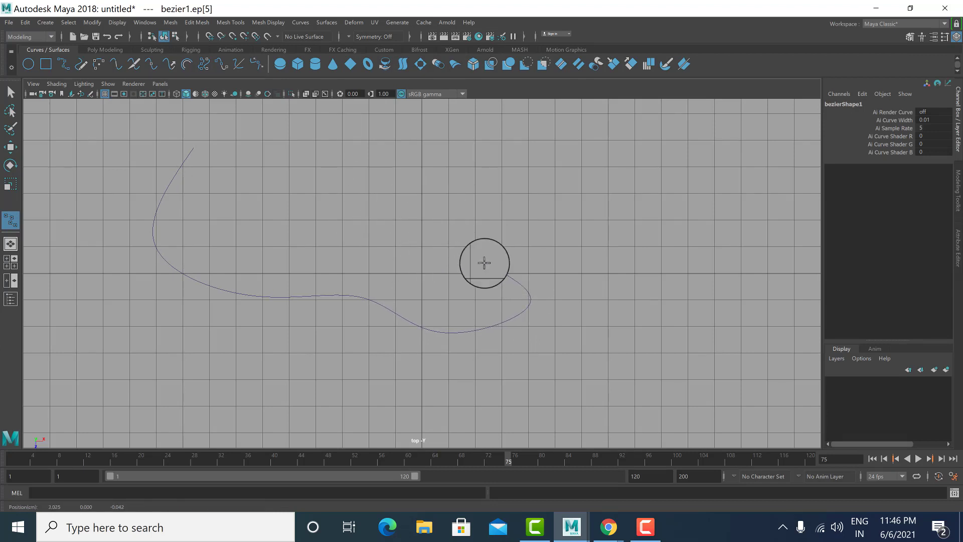
pyautogui.moveTo(388, 210); pyautogui.dragTo(432, 243)
pyautogui.moveTo(402, 209); pyautogui.dragTo(412, 179)
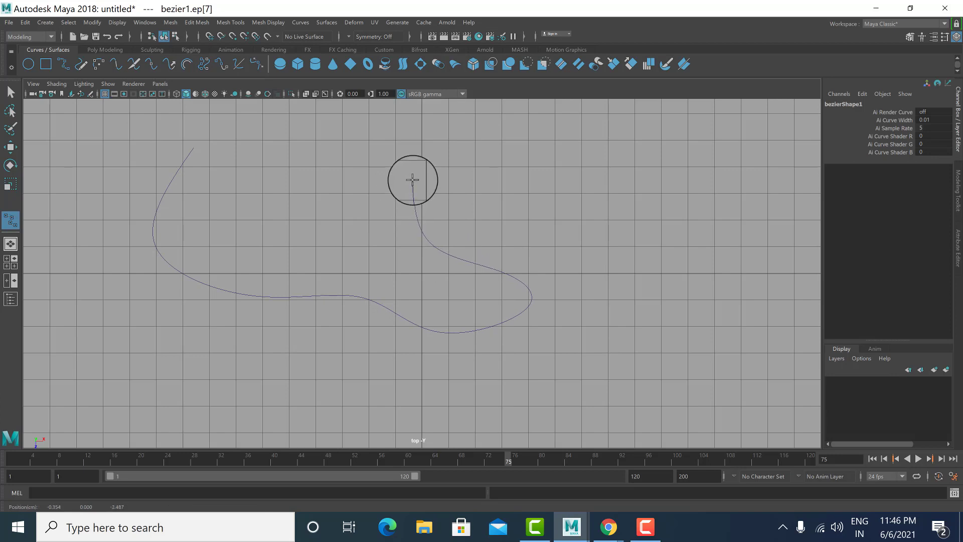
pyautogui.click(318, 197)
pyautogui.click(247, 176)
pyautogui.moveTo(211, 157); pyautogui.dragTo(204, 162)
pyautogui.click(204, 162)
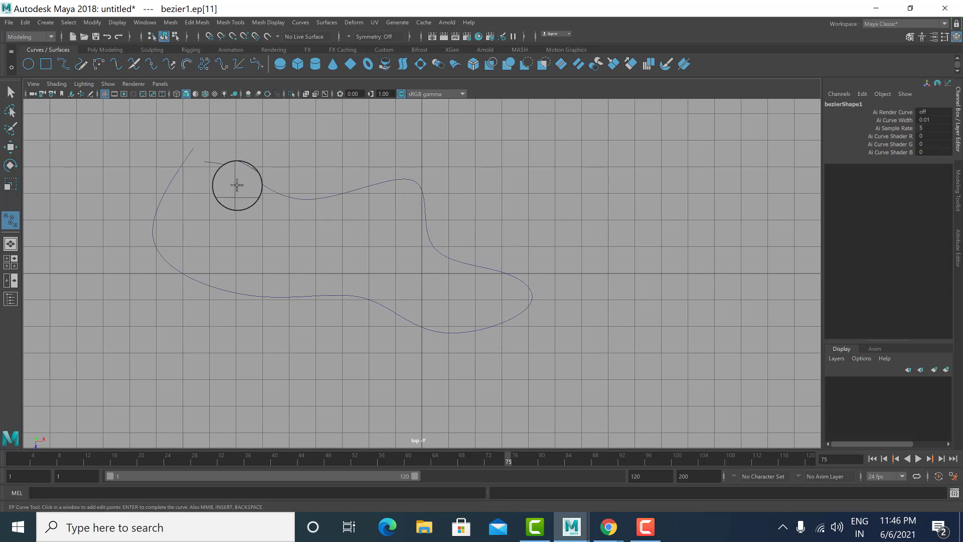
pyautogui.press('w')
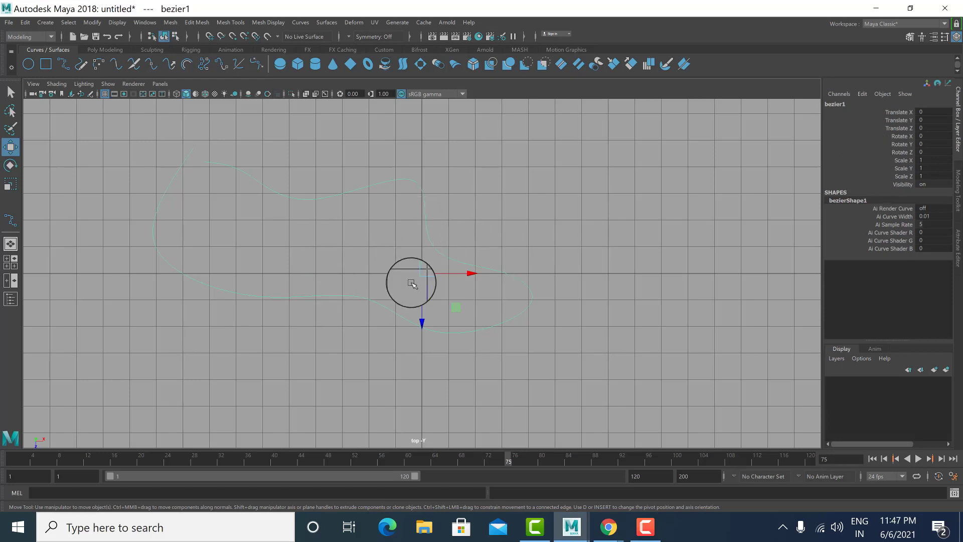
pyautogui.moveTo(434, 278); pyautogui.dragTo(475, 301)
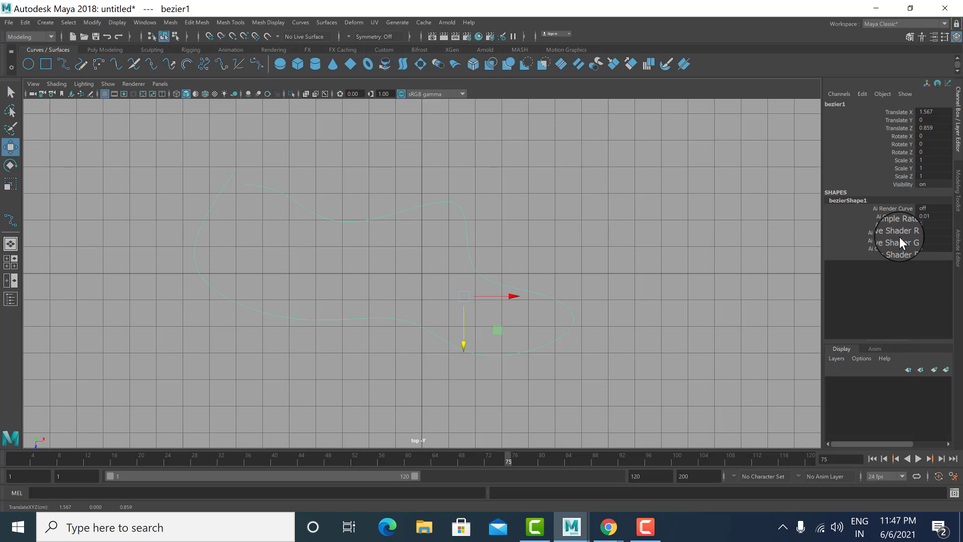
# Step: Show the Attribute Editor for the curve and widen it
pyautogui.hotkey('ctrl', 'a')
pyautogui.hotkey('ctrl', 'a')
pyautogui.hotkey('ctrl', 'a')
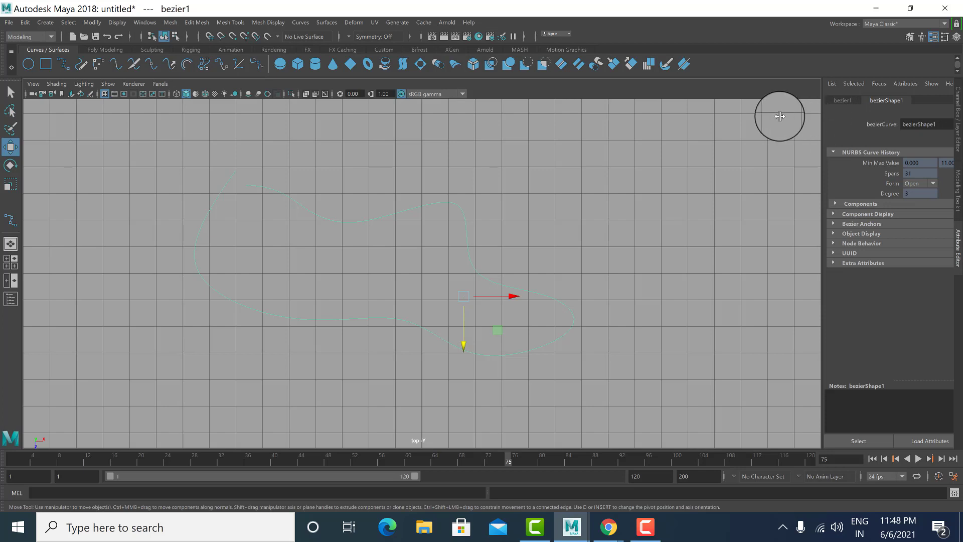
pyautogui.moveTo(779, 116); pyautogui.dragTo(762, 114)
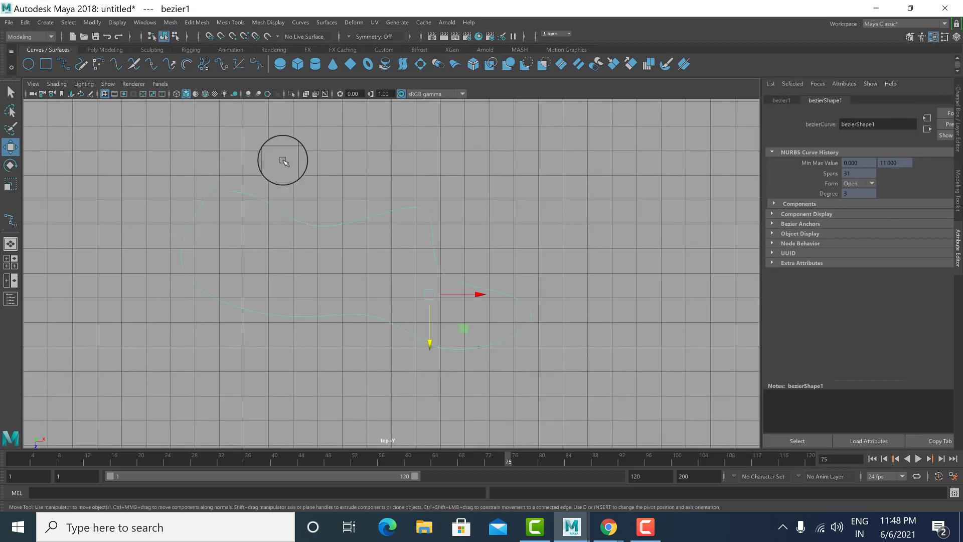
# Step: Create a polygon cube at the origin and widen the Attribute Editor further to fit its attributes
pyautogui.click(107, 50)
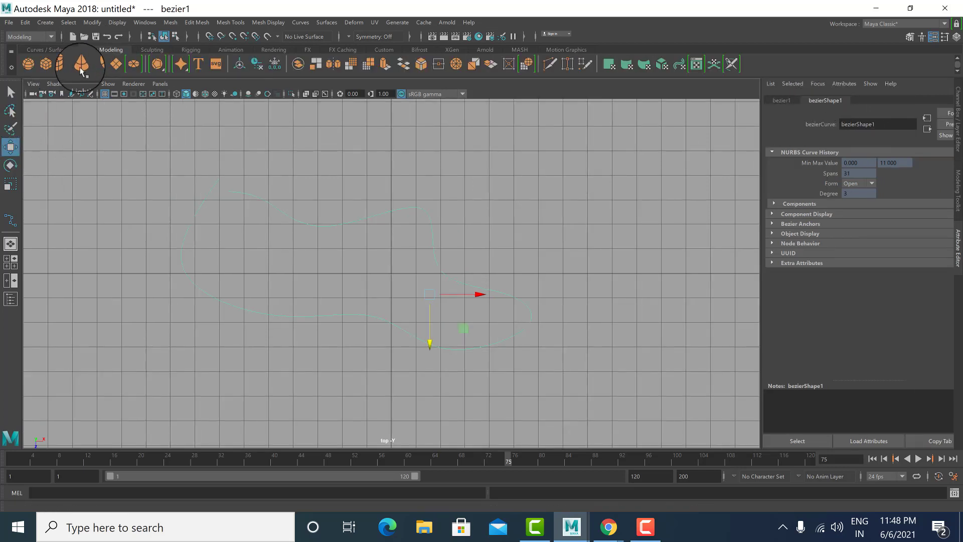
pyautogui.click(46, 64)
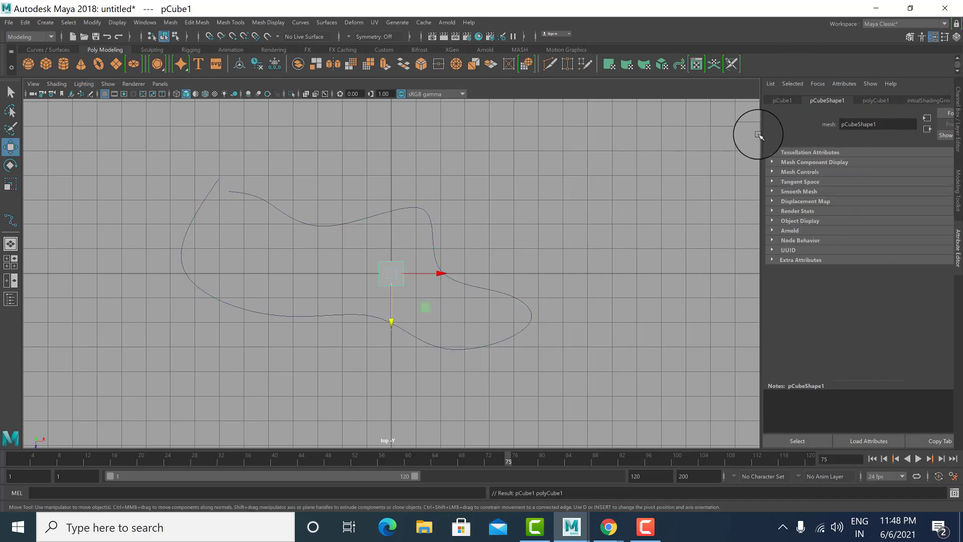
pyautogui.moveTo(757, 130); pyautogui.dragTo(705, 144)
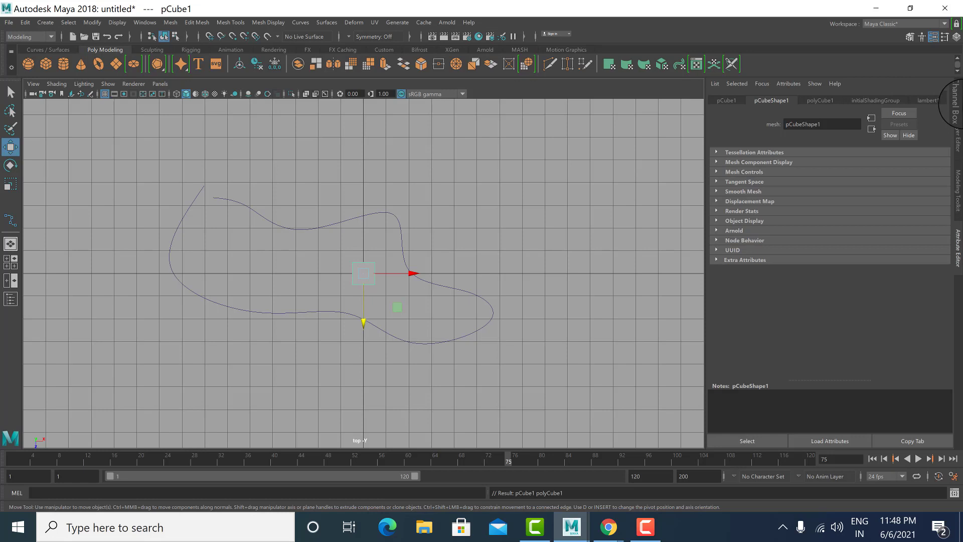
# Step: Select the Bezier curve and lower it to about Y -1.19 in the perspective view
pyautogui.click(394, 345)
pyautogui.moveTo(401, 194); pyautogui.dragTo(380, 257)
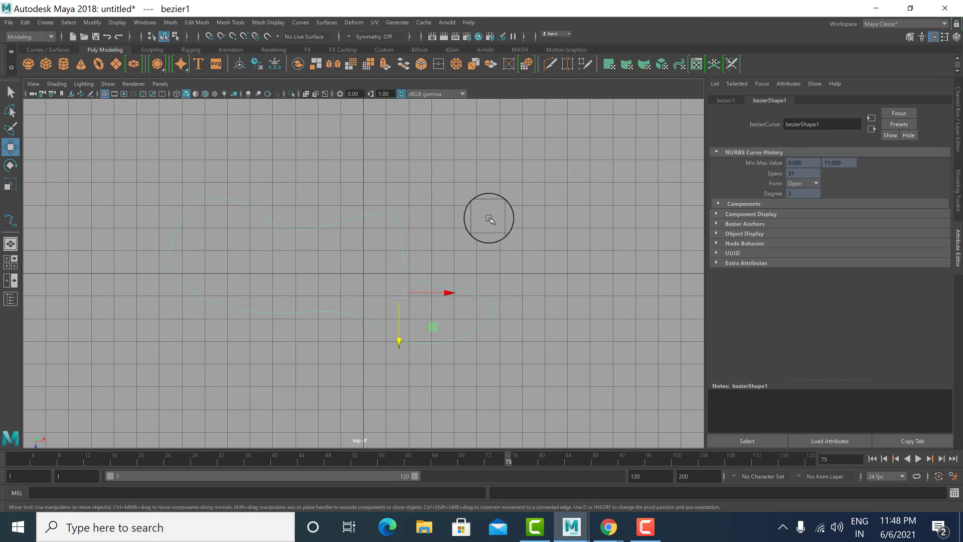
pyautogui.press('space')
pyautogui.press('space')
pyautogui.keyDown('alt'); pyautogui.moveTo(441, 226); pyautogui.dragTo(392, 221); pyautogui.keyUp('alt')
pyautogui.rightClick(394, 223)
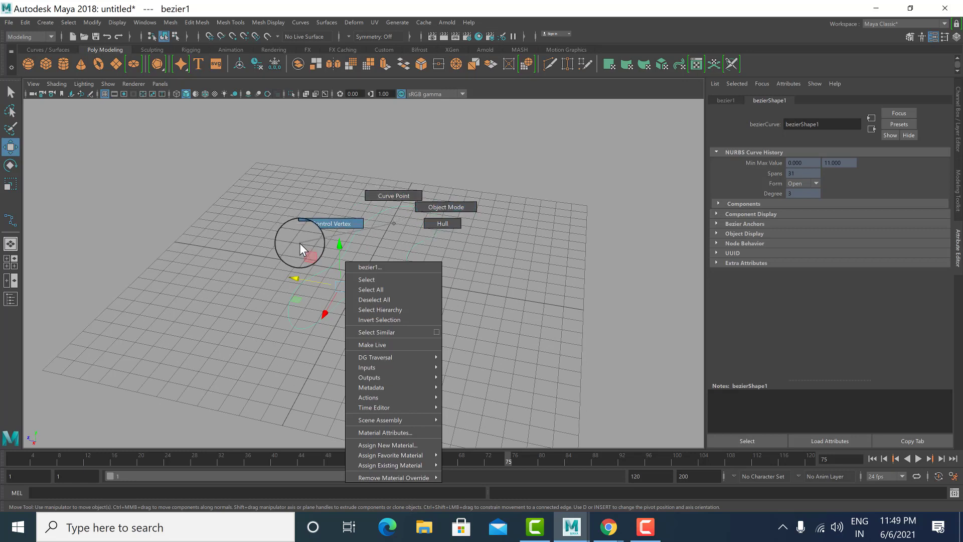
pyautogui.click(452, 207)
pyautogui.click(533, 202)
pyautogui.click(290, 301)
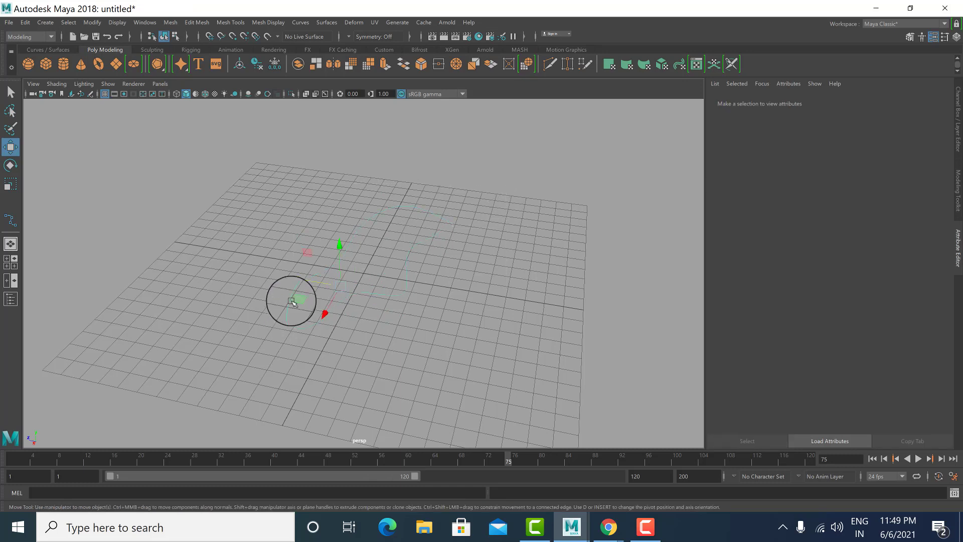
pyautogui.moveTo(342, 243); pyautogui.dragTo(348, 263)
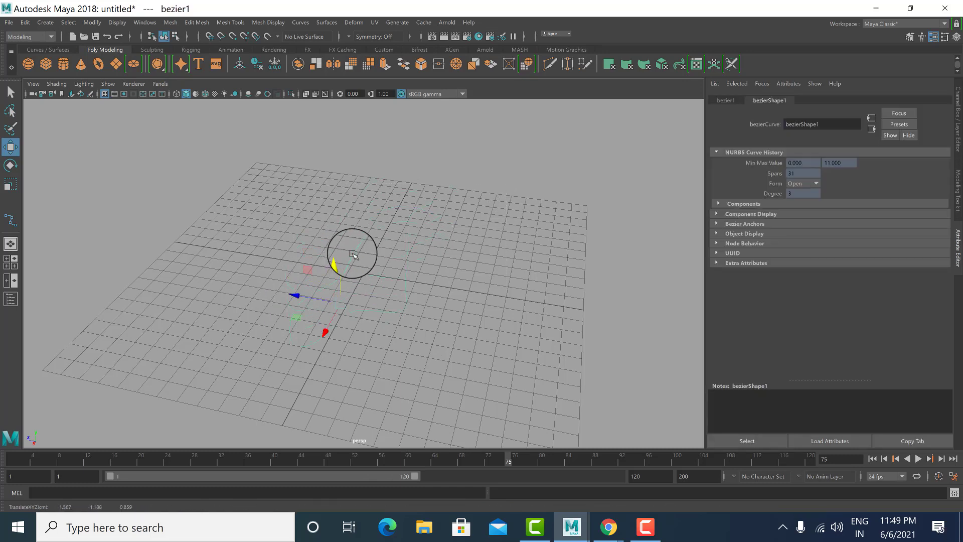
# Step: Switch the curve to control vertex mode and move several of its control vertices to reshape it
pyautogui.rightClick(353, 255)
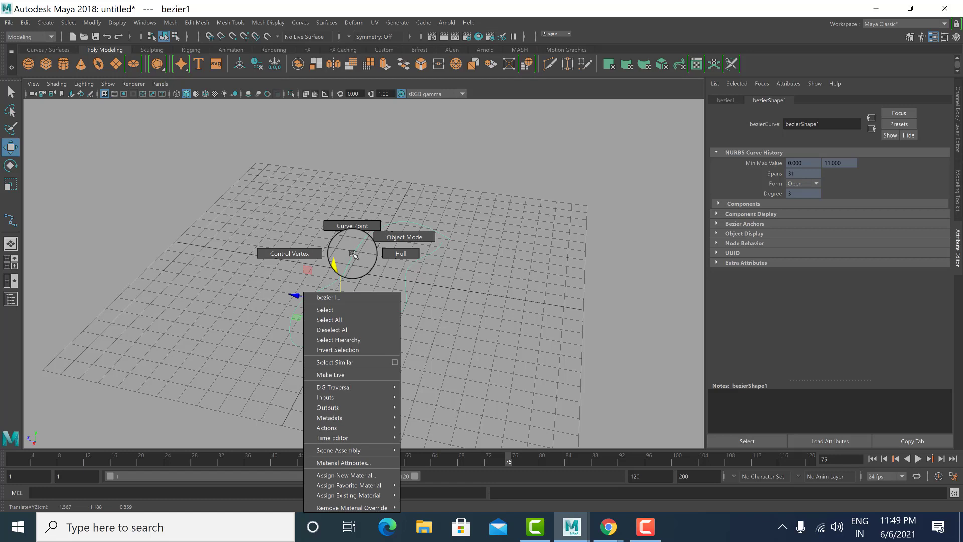
pyautogui.click(290, 254)
pyautogui.moveTo(307, 240); pyautogui.dragTo(226, 233)
pyautogui.click(321, 281)
pyautogui.click(322, 269)
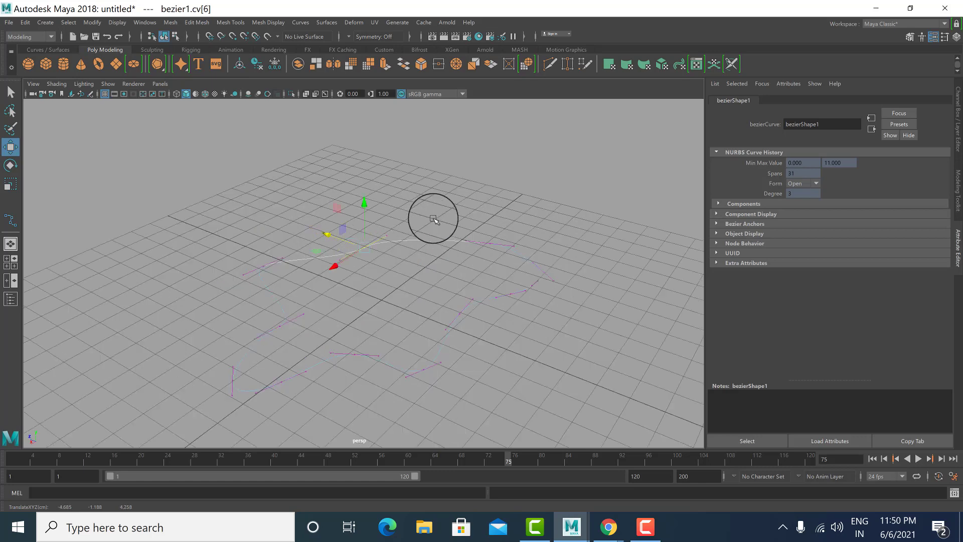
pyautogui.moveTo(525, 261); pyautogui.dragTo(431, 261)
pyautogui.keyDown('alt'); pyautogui.moveTo(283, 311); pyautogui.dragTo(416, 307, button='middle'); pyautogui.keyUp('alt')
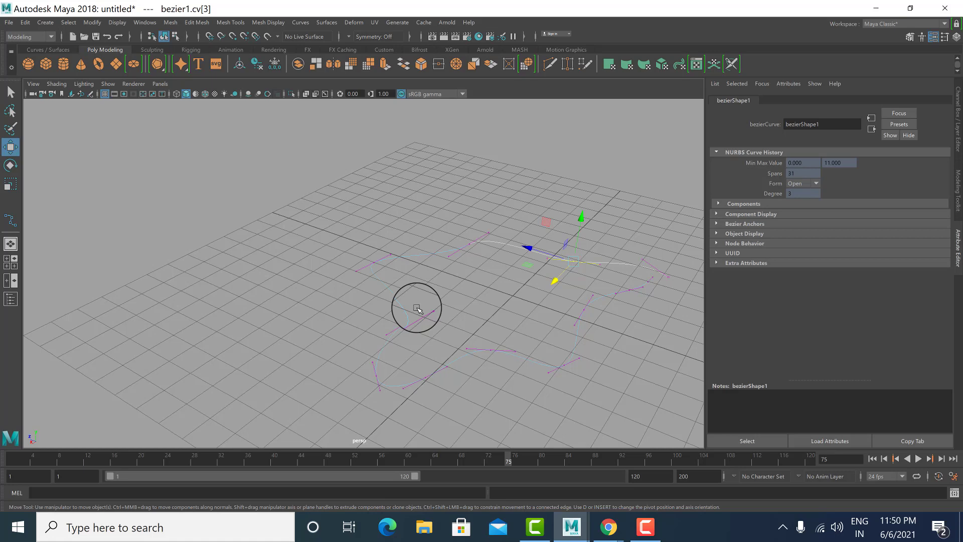
pyautogui.keyDown('alt'); pyautogui.moveTo(231, 224); pyautogui.dragTo(185, 193, button='middle'); pyautogui.keyUp('alt')
# Step: Return the curve to object mode and delete it
pyautogui.moveTo(440, 251); pyautogui.dragTo(533, 172, button='right')
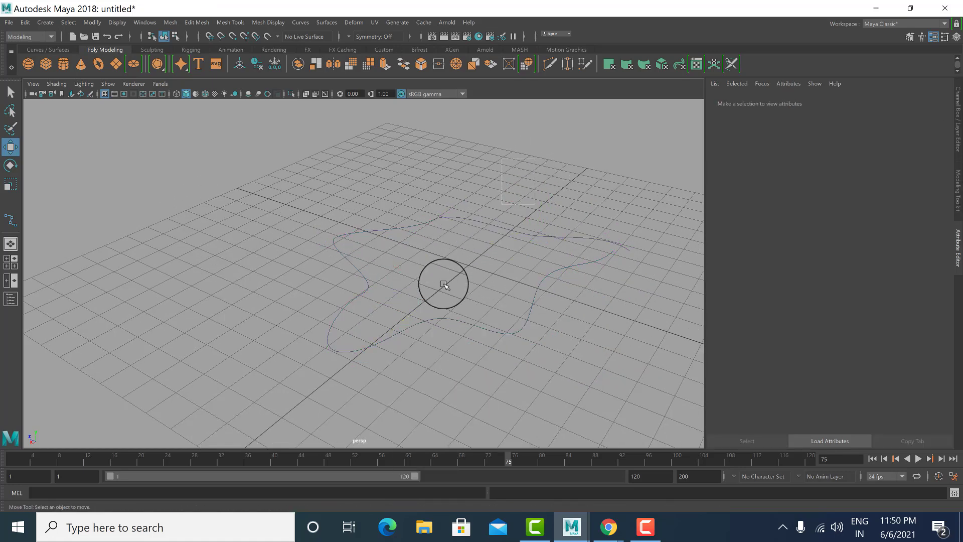
pyautogui.click(443, 284)
pyautogui.press('Delete')
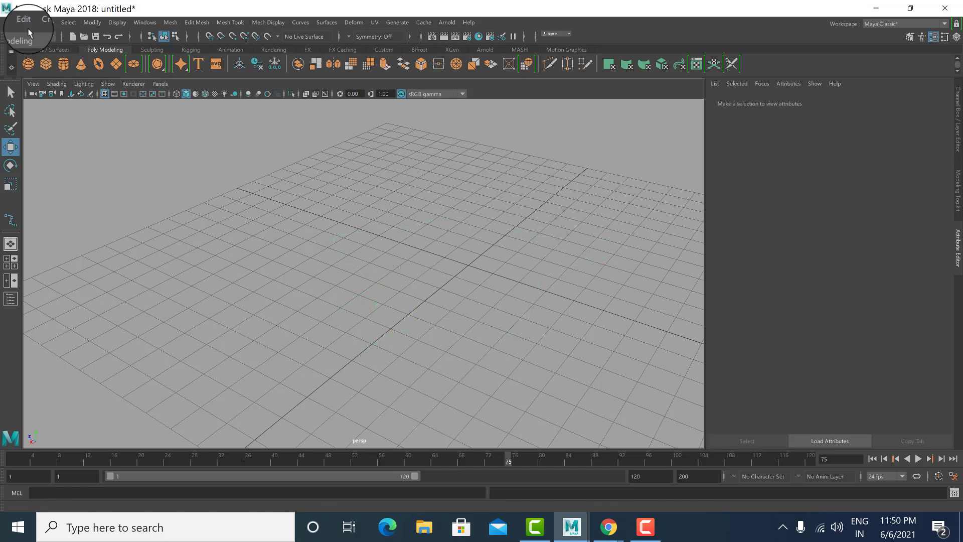
# Step: In the maximised perspective view, draw a ten-point open loop on the grid with the EP Curve tool and complete it
pyautogui.click(45, 49)
pyautogui.click(60, 68)
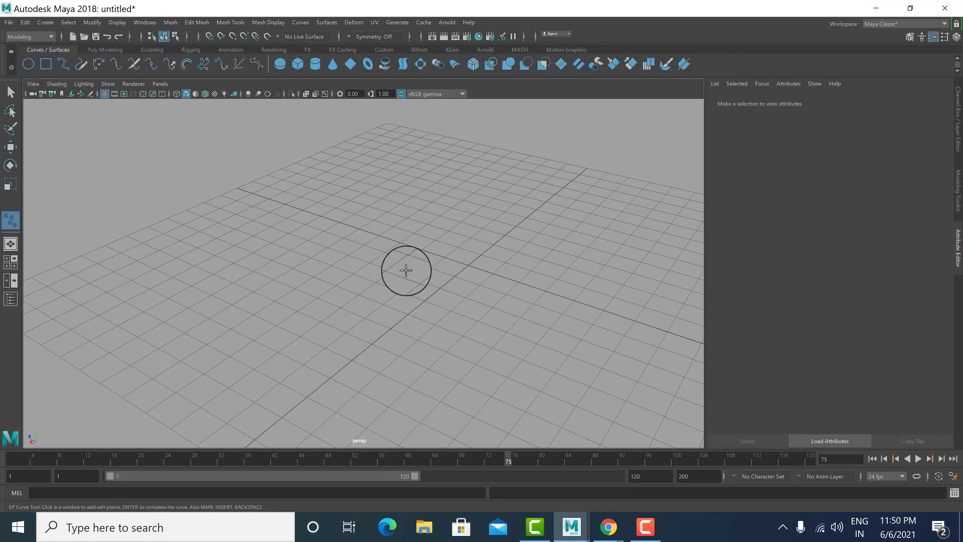
pyautogui.press('space')
pyautogui.press('space')
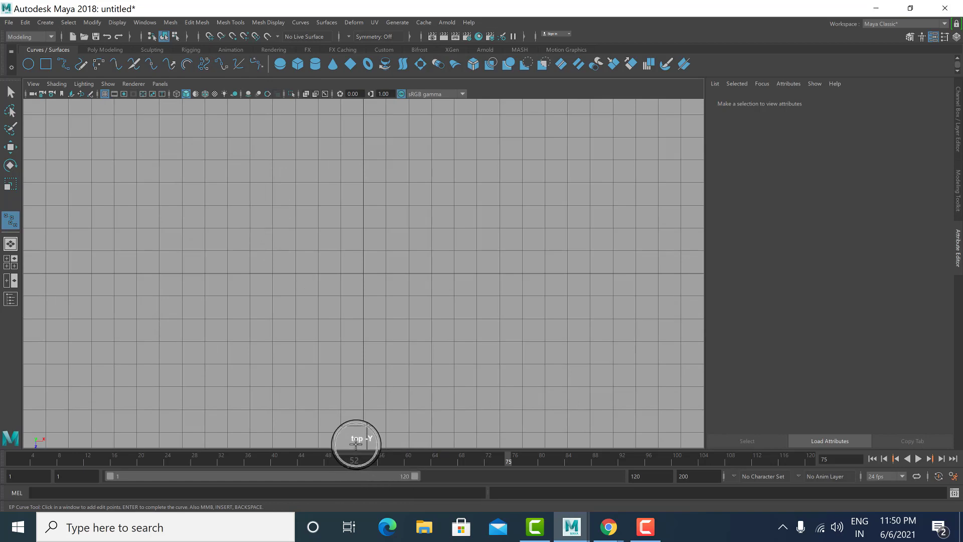
pyautogui.press('space')
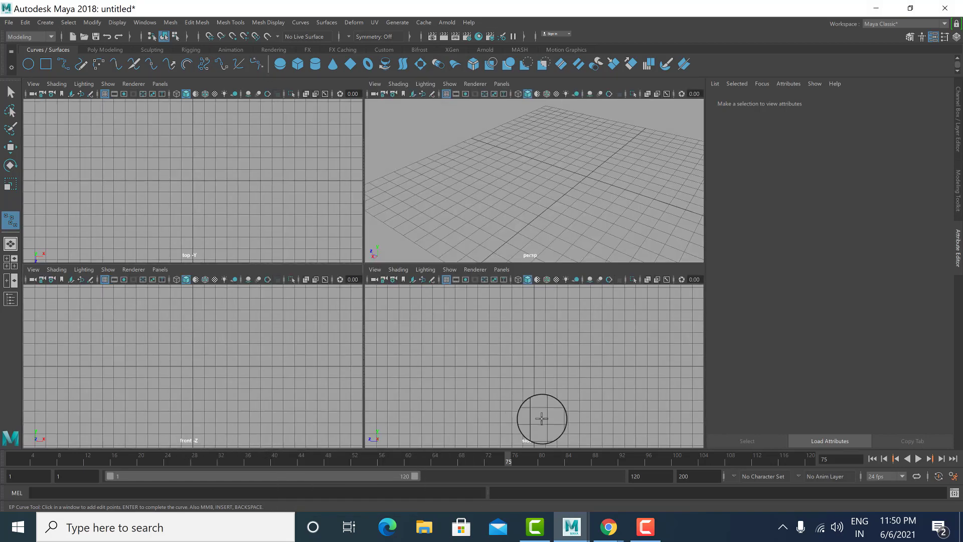
pyautogui.click(530, 221)
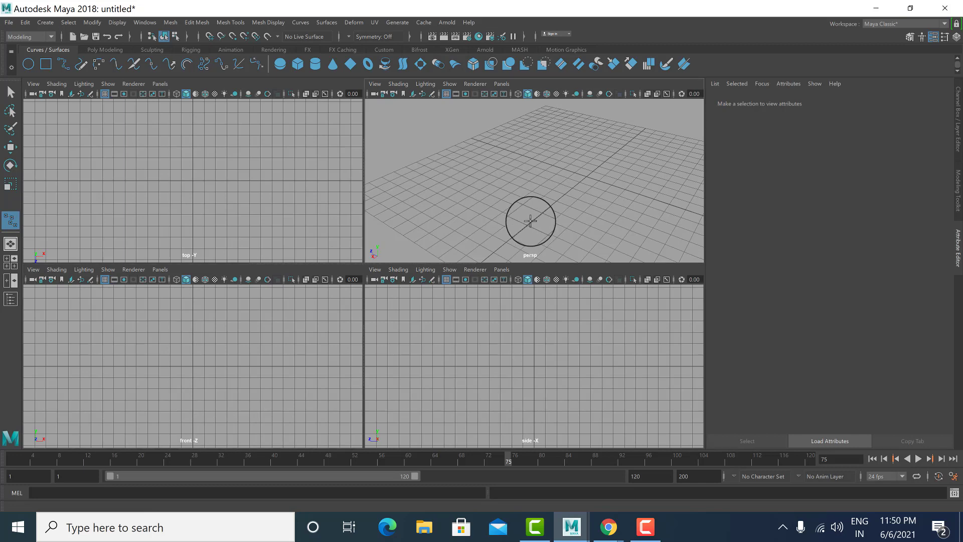
pyautogui.press('space')
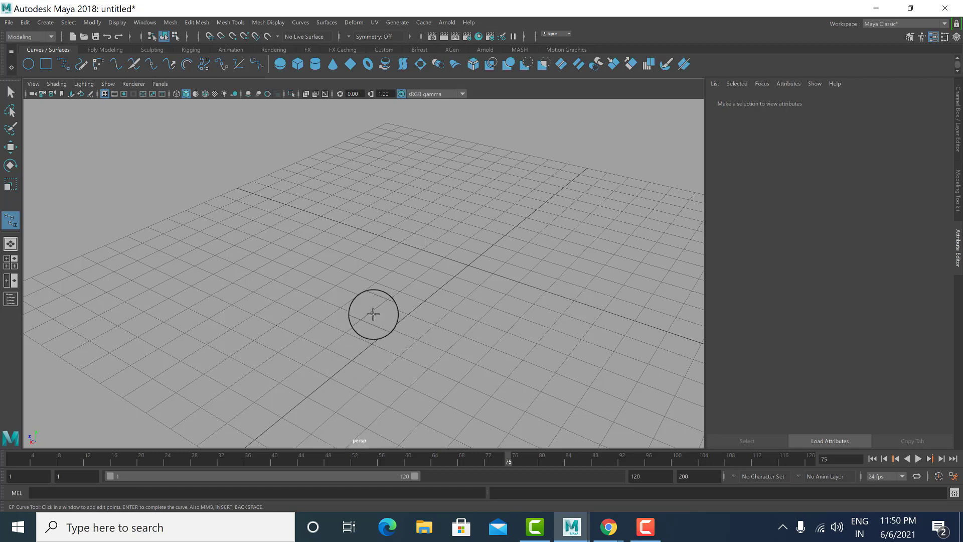
pyautogui.keyDown('alt'); pyautogui.moveTo(373, 314); pyautogui.dragTo(343, 261); pyautogui.keyUp('alt')
pyautogui.keyDown('alt'); pyautogui.moveTo(354, 255); pyautogui.dragTo(276, 207, button='middle'); pyautogui.keyUp('alt')
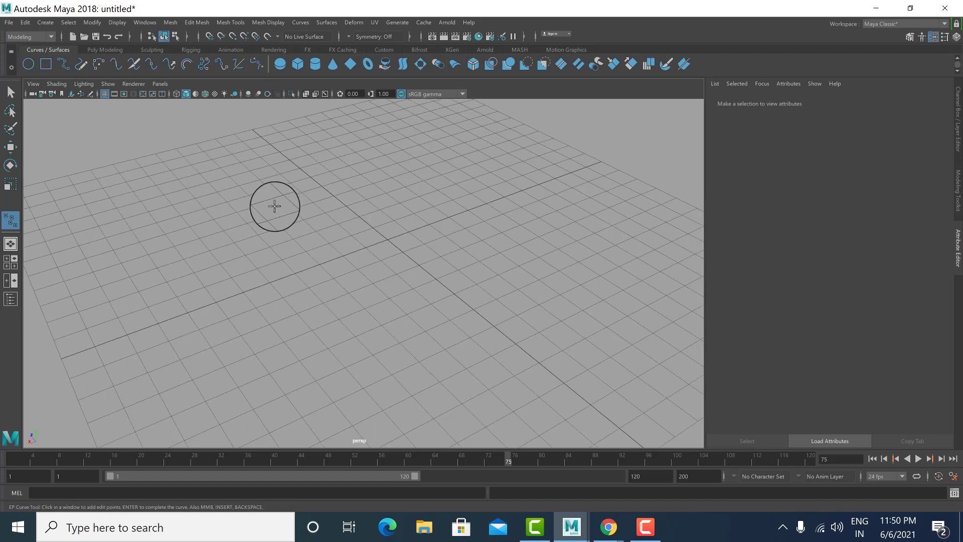
pyautogui.click(275, 207)
pyautogui.click(268, 280)
pyautogui.click(300, 313)
pyautogui.click(342, 320)
pyautogui.click(388, 303)
pyautogui.click(446, 269)
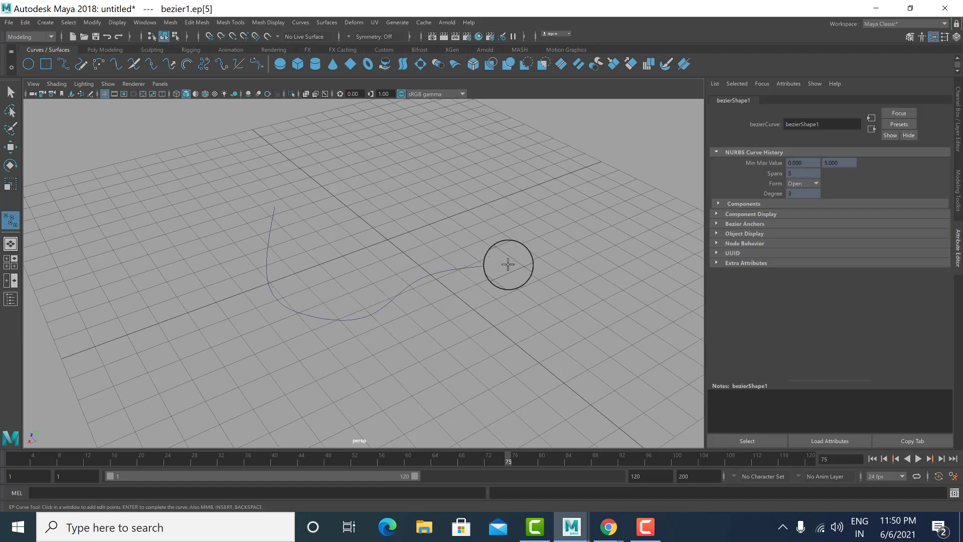
pyautogui.click(522, 269)
pyautogui.click(555, 194)
pyautogui.click(508, 177)
pyautogui.click(415, 194)
pyautogui.press('w')
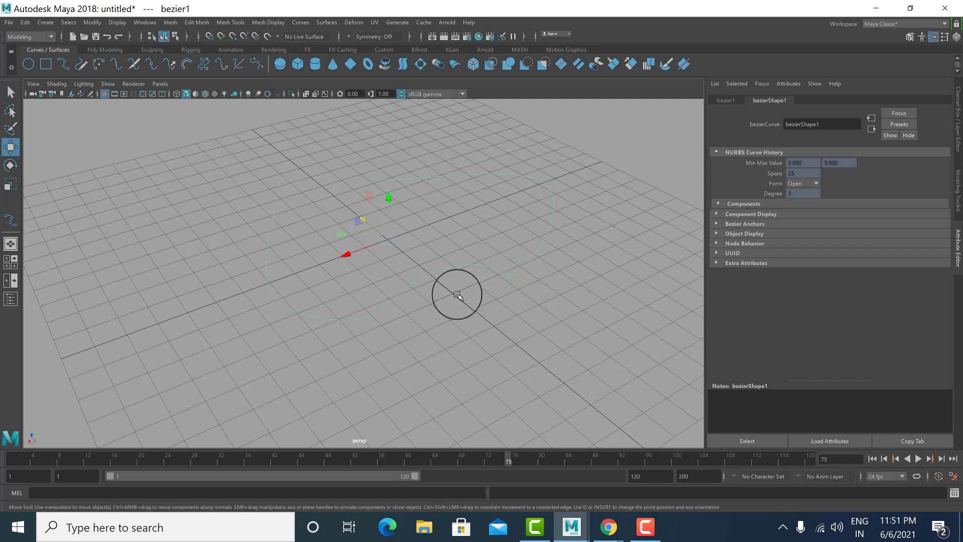
pyautogui.keyDown('alt'); pyautogui.moveTo(457, 294); pyautogui.dragTo(399, 307); pyautogui.keyUp('alt')
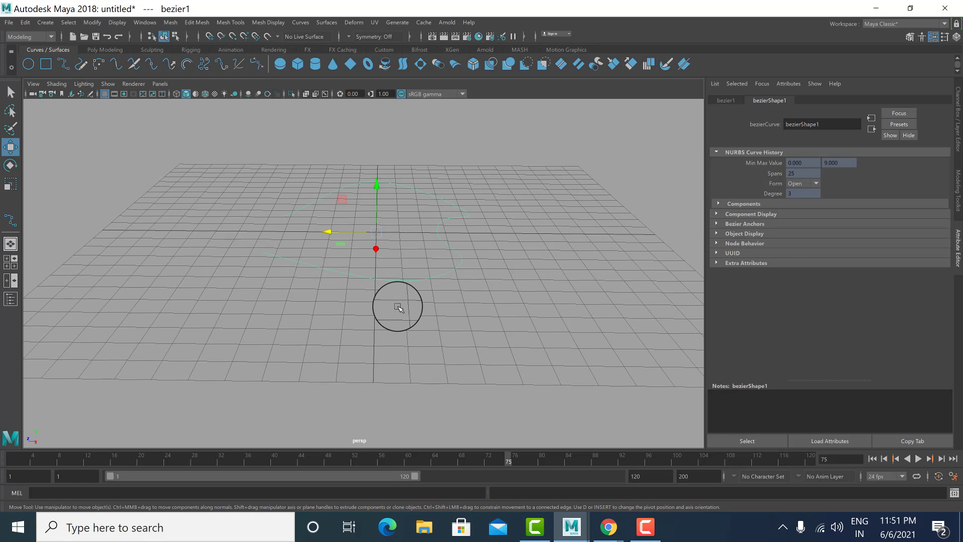
pyautogui.press('space')
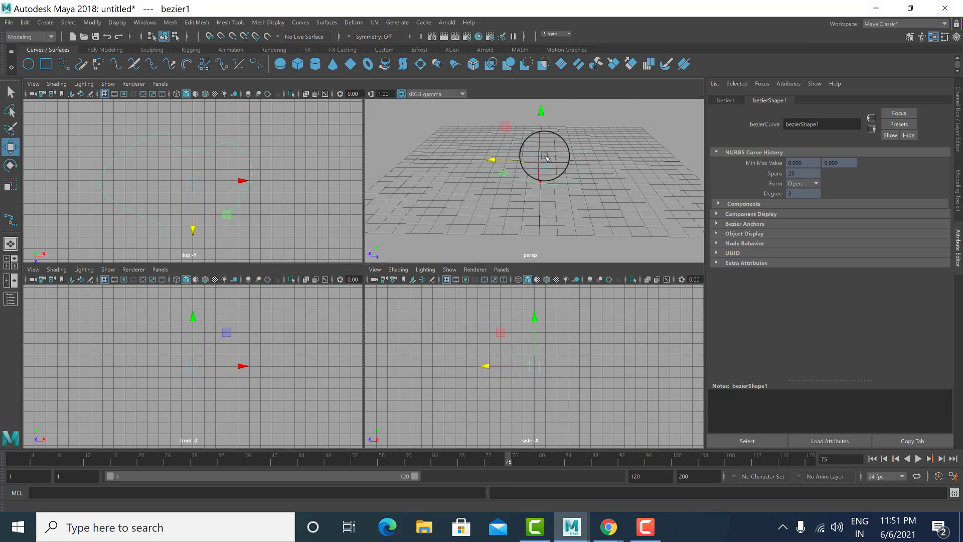
pyautogui.press('space')
pyautogui.press('space')
pyautogui.press('space')
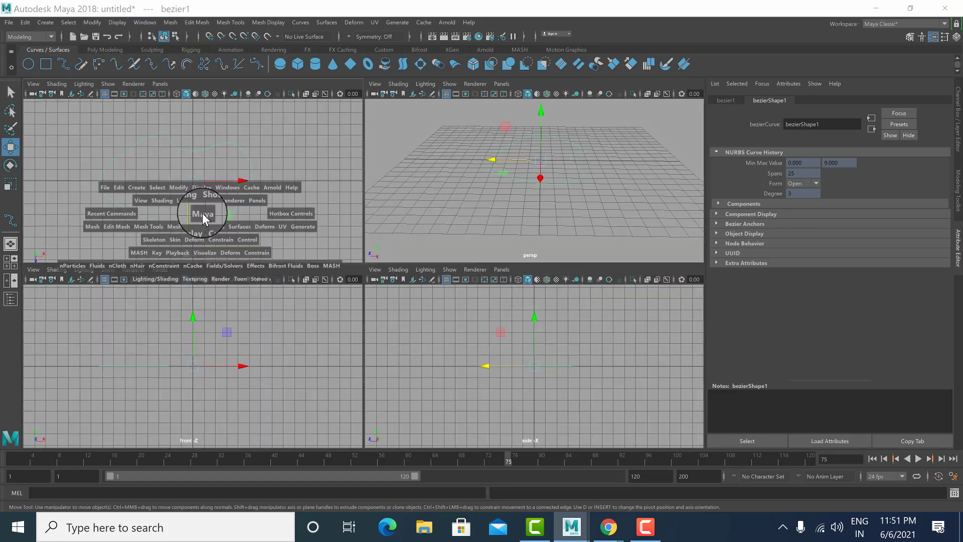
pyautogui.press('space')
pyautogui.press('space')
pyautogui.press('space')
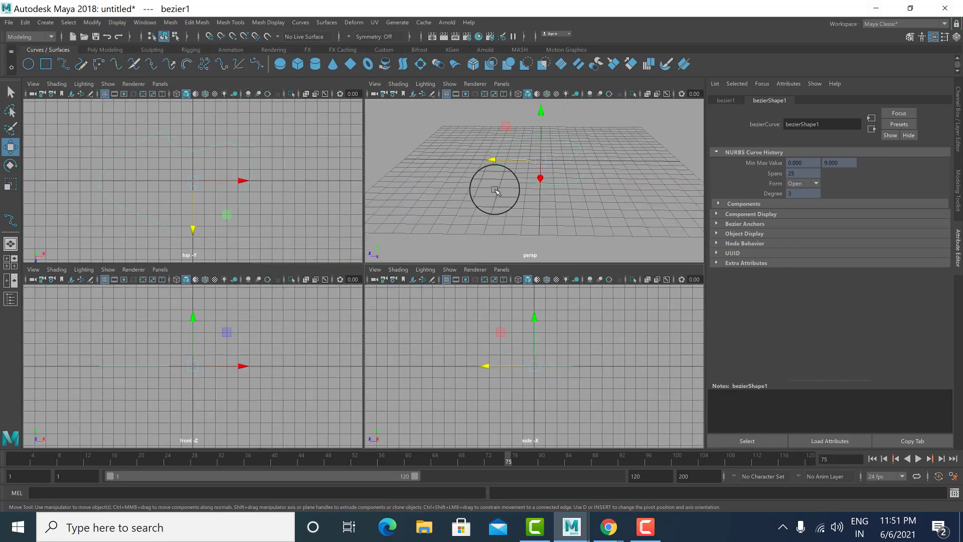
pyautogui.press('space')
# Step: Switch the curve to control vertex mode and move a tangent handle of its far anchor point on the grid
pyautogui.keyDown('alt'); pyautogui.moveTo(412, 228); pyautogui.dragTo(432, 226); pyautogui.keyUp('alt')
pyautogui.moveTo(383, 197); pyautogui.dragTo(336, 199, button='right')
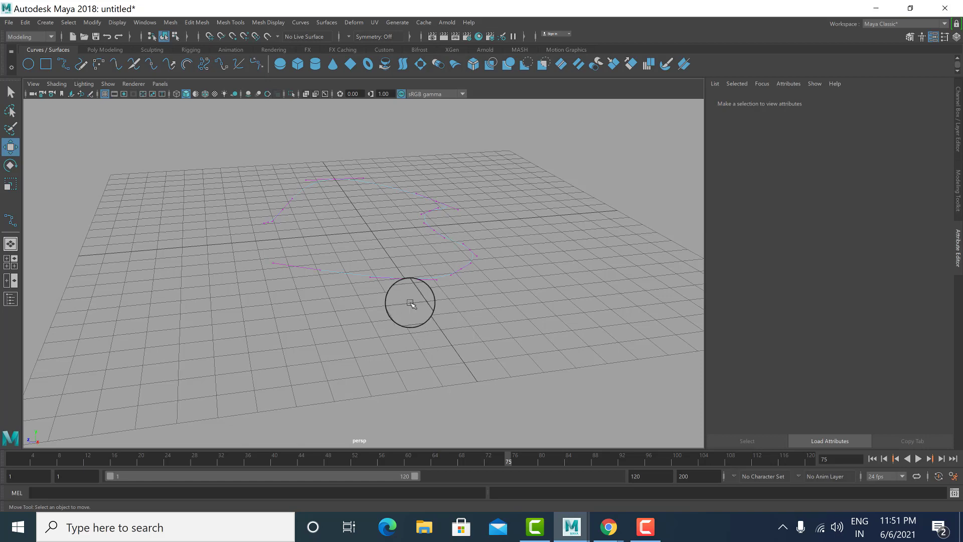
pyautogui.keyDown('alt'); pyautogui.moveTo(322, 221); pyautogui.dragTo(341, 301, button='middle'); pyautogui.keyUp('alt')
pyautogui.scroll(4, 341, 301)
pyautogui.scroll(4, 355, 306)
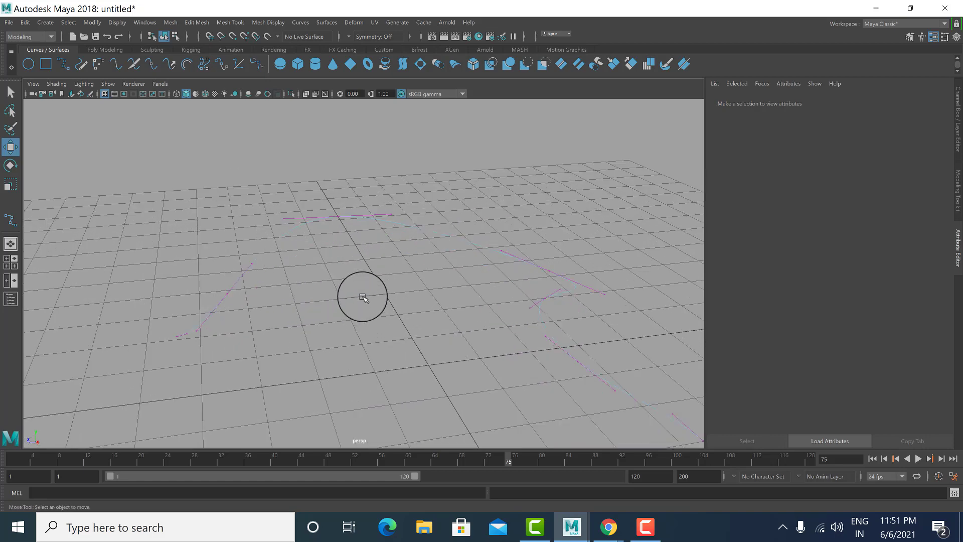
pyautogui.moveTo(316, 186); pyautogui.dragTo(362, 269)
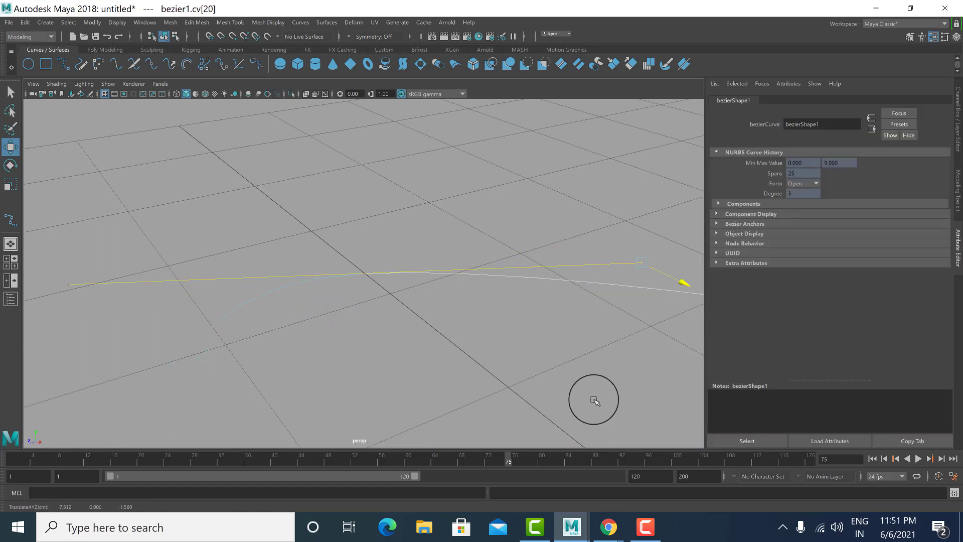
pyautogui.moveTo(593, 399); pyautogui.dragTo(412, 313)
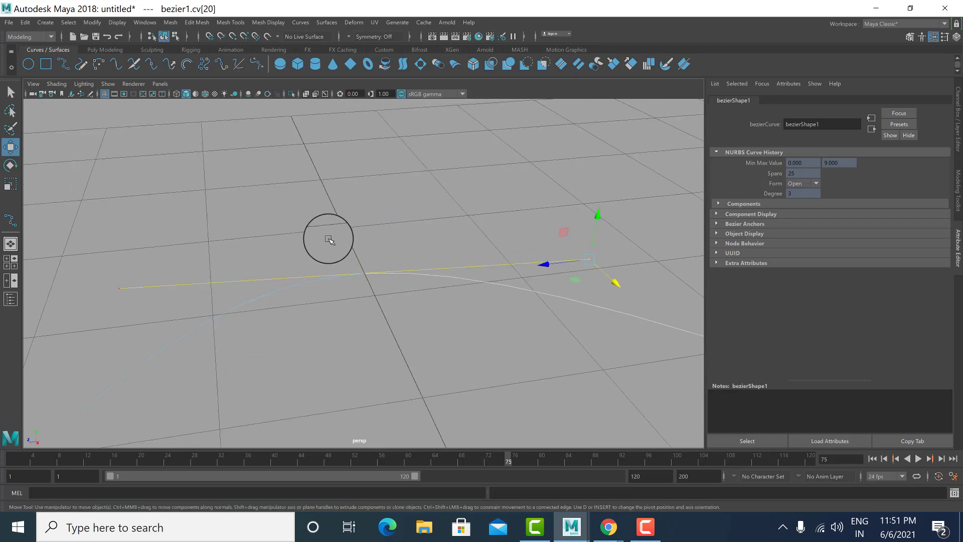
# Step: Select the curve's far anchor point and detach the Bezier Curves Anchor Presets options as a floating window clear of the curve
pyautogui.moveTo(374, 304); pyautogui.dragTo(399, 348)
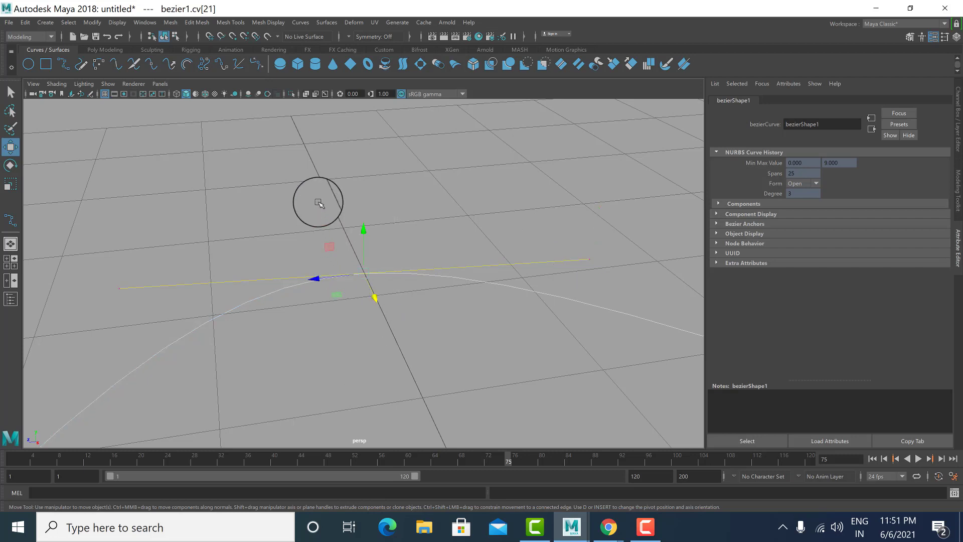
pyautogui.moveTo(319, 191); pyautogui.dragTo(421, 341)
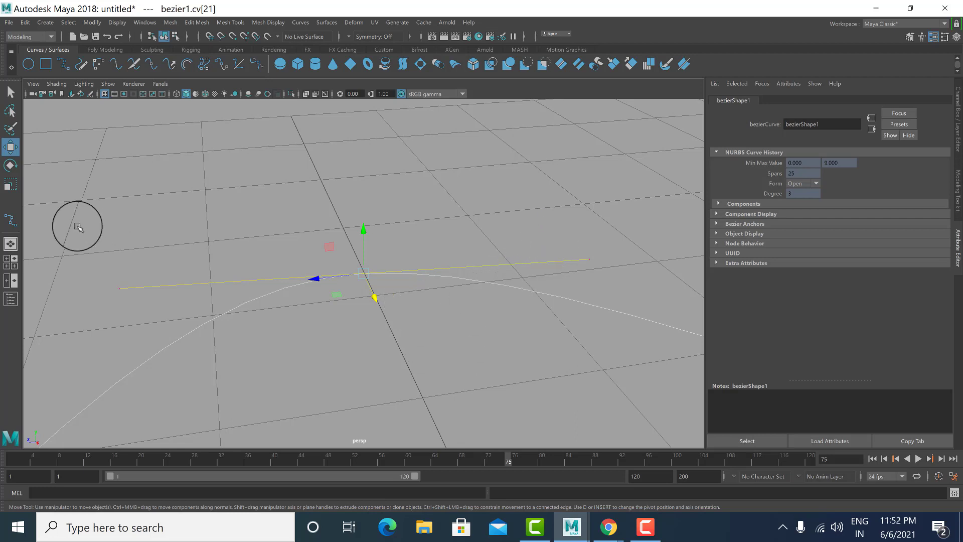
pyautogui.click(297, 23)
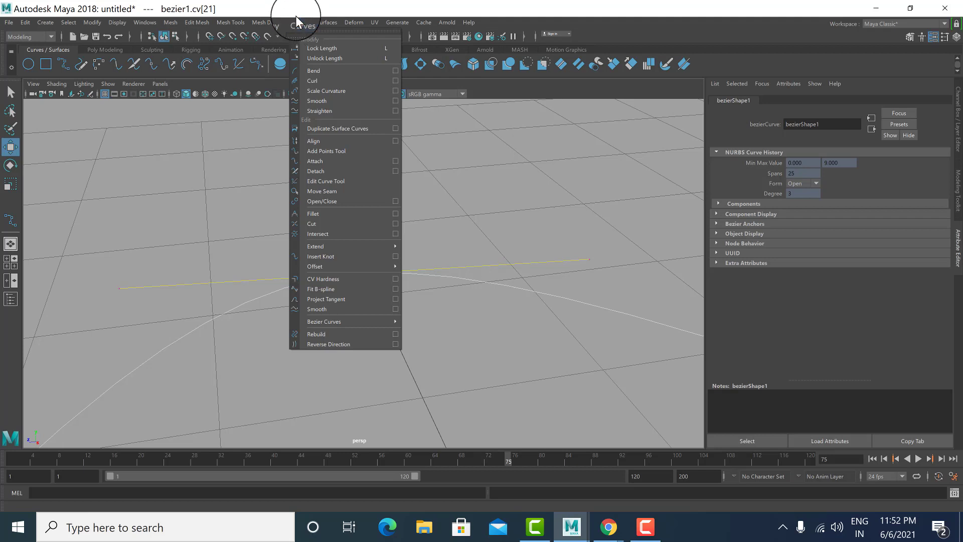
pyautogui.click(295, 22)
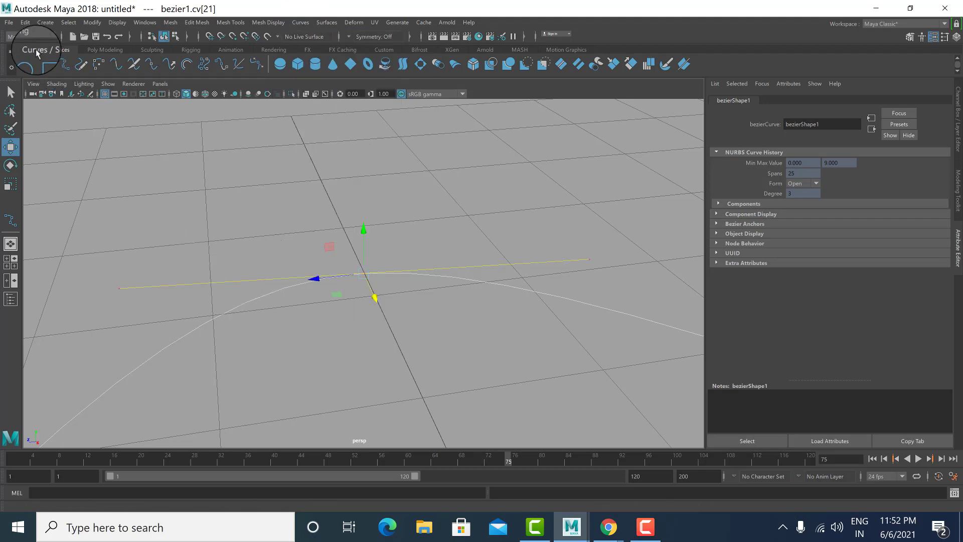
pyautogui.click(302, 23)
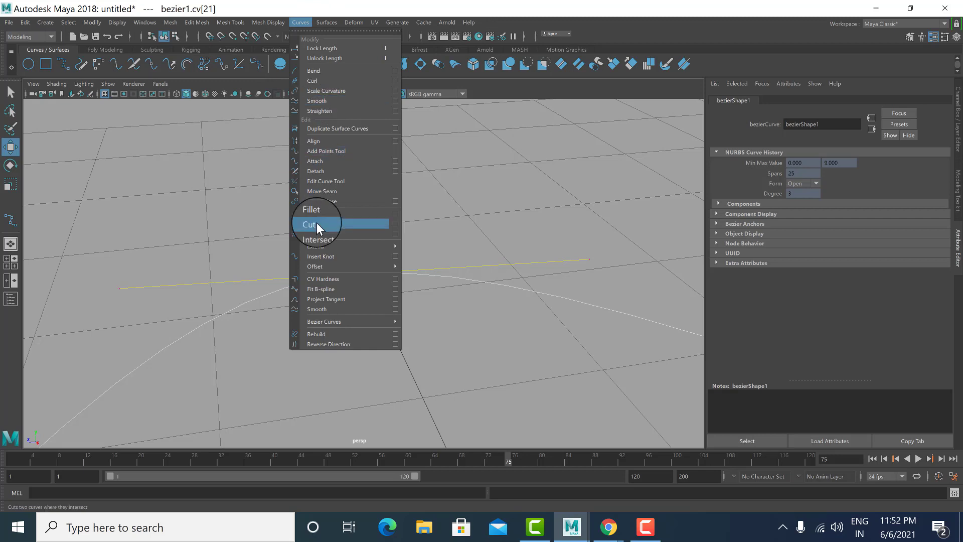
pyautogui.moveTo(336, 322)
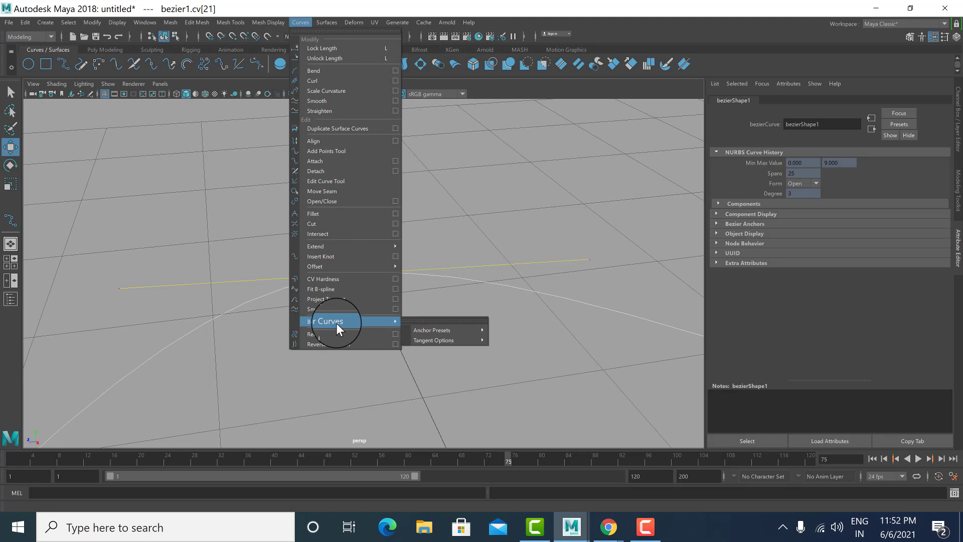
pyautogui.moveTo(453, 330)
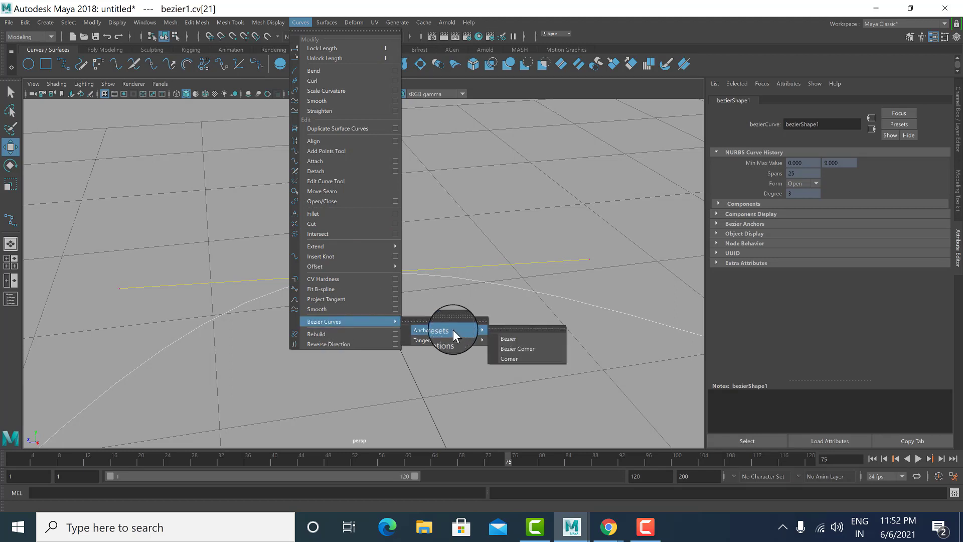
pyautogui.click(535, 326)
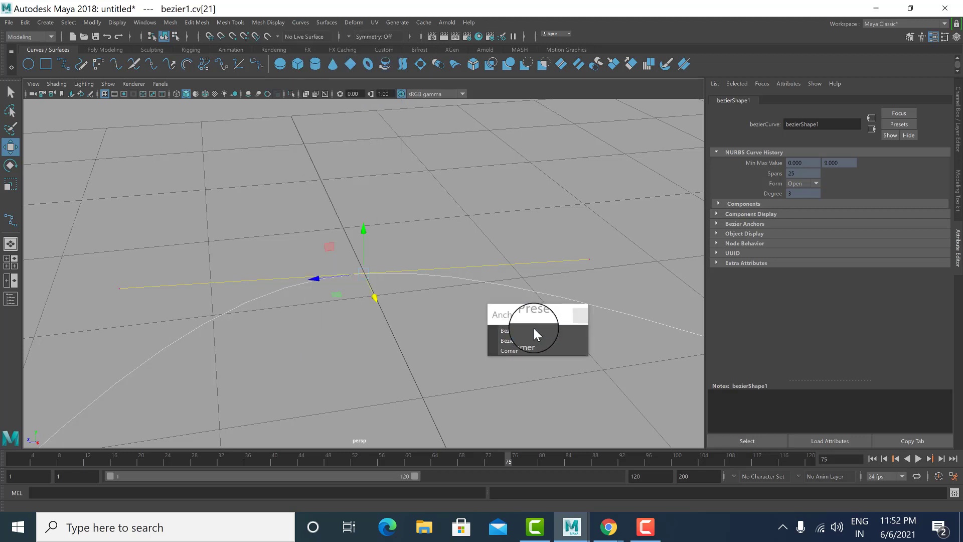
pyautogui.moveTo(527, 317); pyautogui.dragTo(106, 138)
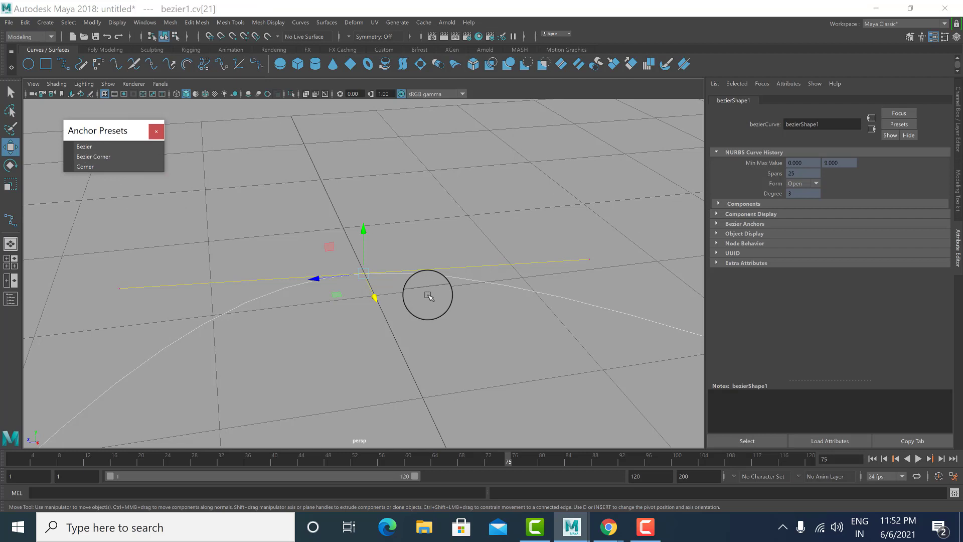
# Step: Convert the far anchor to a Bezier Corner and select one of its tangent handles
pyautogui.click(100, 158)
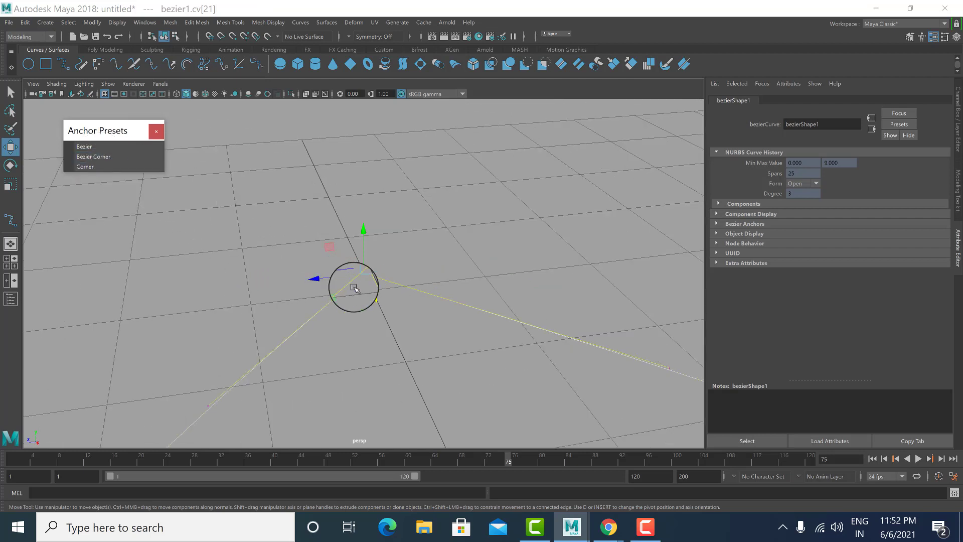
pyautogui.keyDown('alt'); pyautogui.moveTo(354, 287); pyautogui.dragTo(350, 275, button='middle'); pyautogui.keyUp('alt')
pyautogui.scroll(-5, 350, 276)
pyautogui.moveTo(490, 274); pyautogui.dragTo(549, 365)
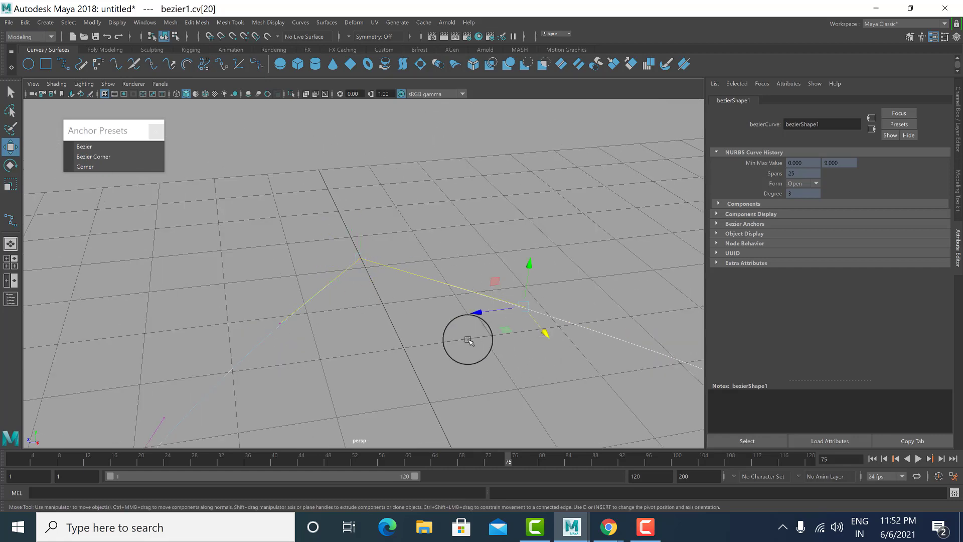
pyautogui.keyDown('alt'); pyautogui.moveTo(467, 340); pyautogui.dragTo(477, 318); pyautogui.keyUp('alt')
# Step: Move the far anchor's two tangent handles independently to reshape the curve on both sides of the corner
pyautogui.moveTo(535, 237); pyautogui.dragTo(461, 254)
pyautogui.click(436, 322)
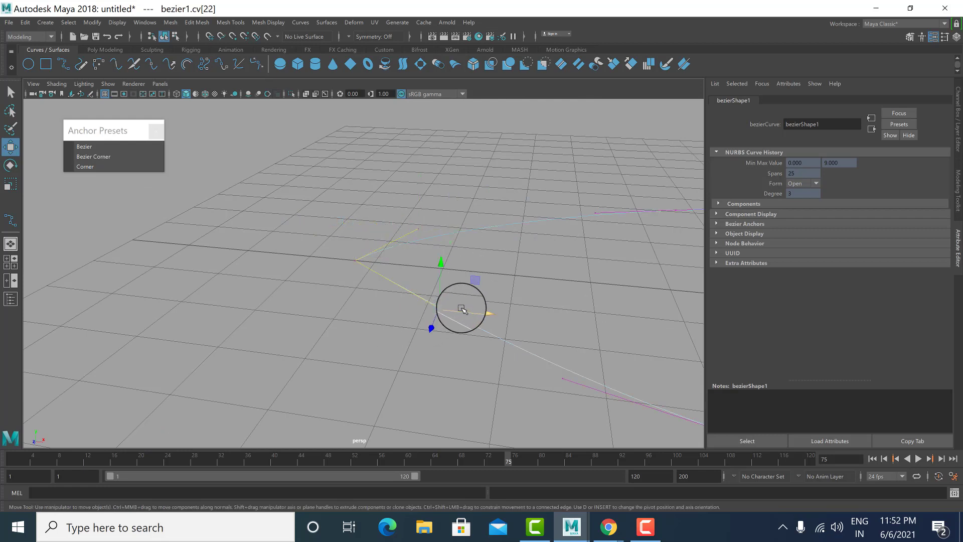
pyautogui.press('Delete')
pyautogui.hotkey('ctrl', 'z')
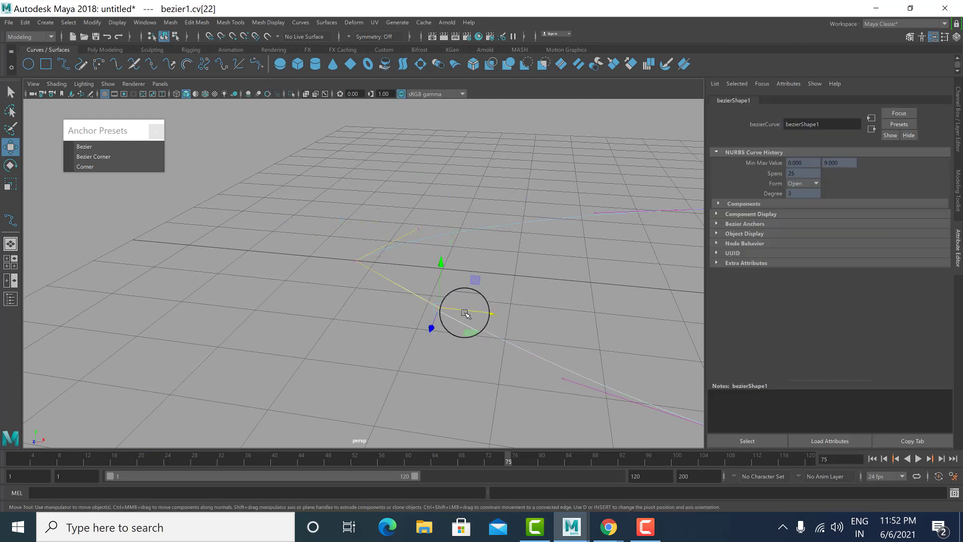
pyautogui.moveTo(465, 314); pyautogui.dragTo(234, 285)
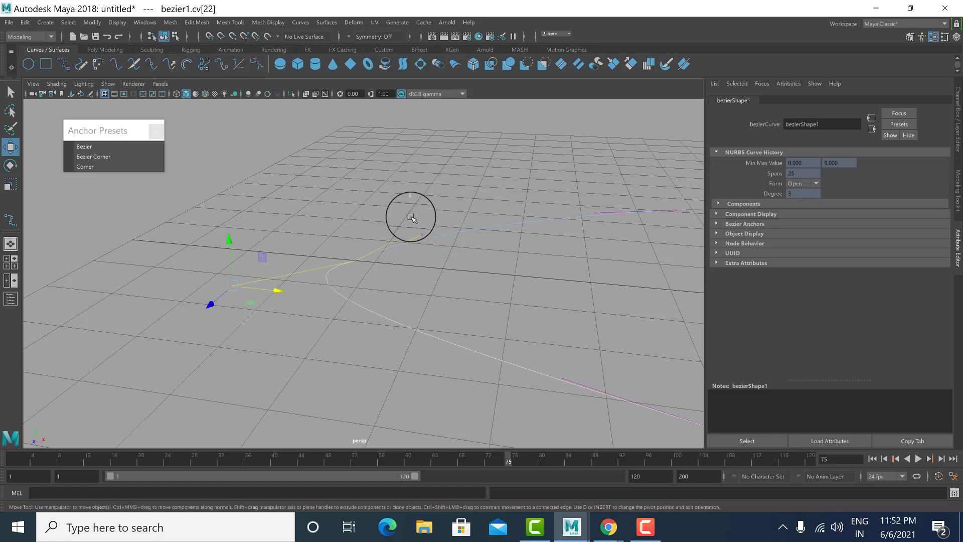
pyautogui.moveTo(411, 217); pyautogui.dragTo(462, 270)
pyautogui.keyDown('alt'); pyautogui.moveTo(472, 291); pyautogui.dragTo(181, 318); pyautogui.keyUp('alt')
pyautogui.scroll(-2, 396, 329)
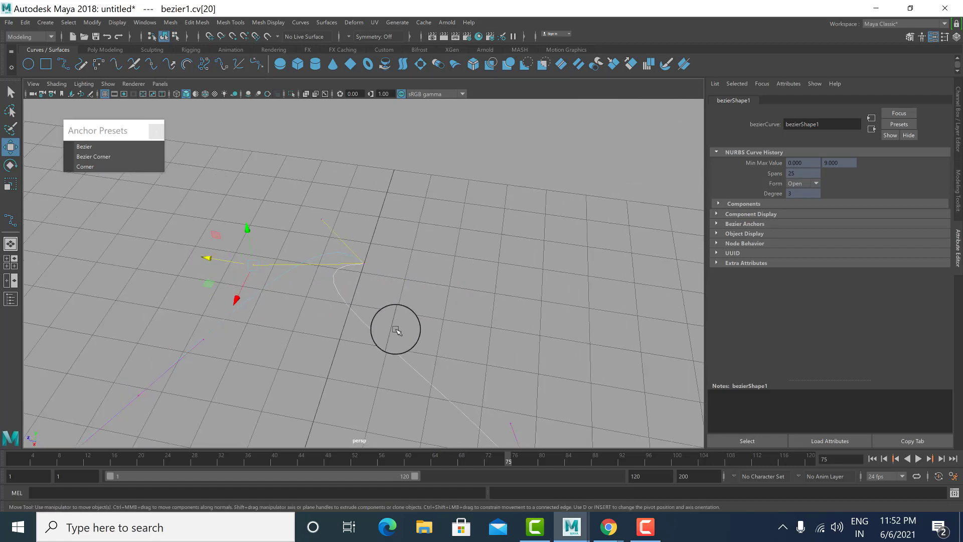
# Step: Move the tangent handles of the next anchor along the curve and try the Bezier Corner preset on them
pyautogui.scroll(-4, 396, 329)
pyautogui.keyDown('alt'); pyautogui.moveTo(408, 335); pyautogui.dragTo(403, 288, button='middle'); pyautogui.keyUp('alt')
pyautogui.moveTo(445, 292); pyautogui.dragTo(380, 308)
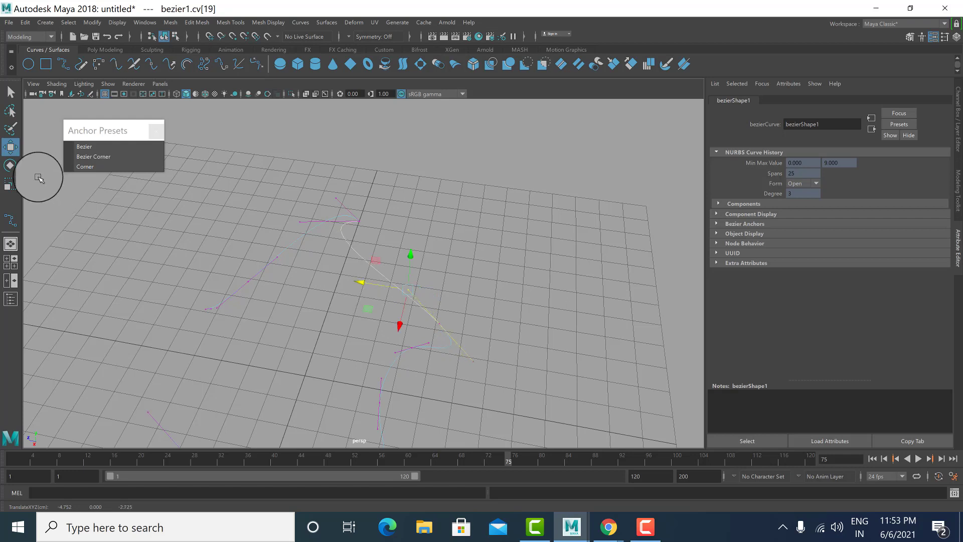
pyautogui.click(128, 157)
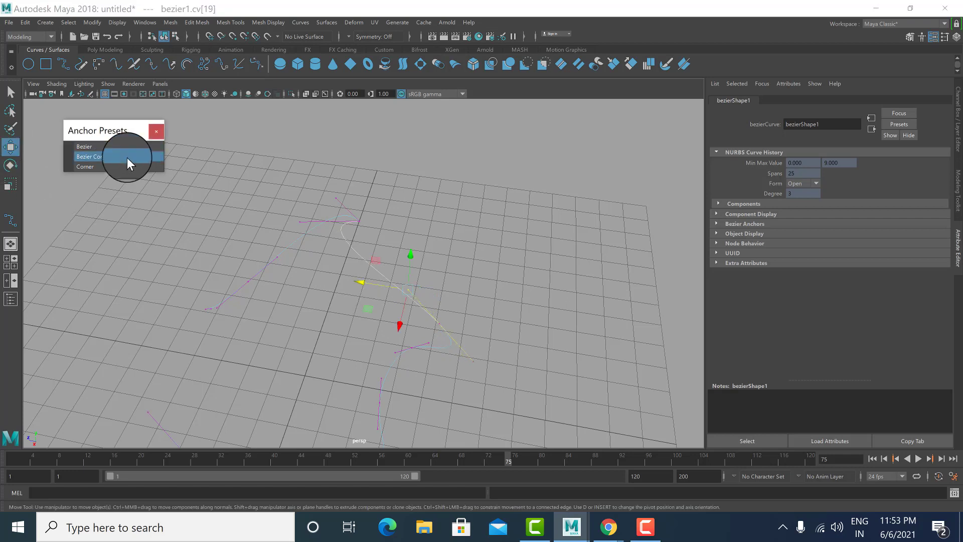
pyautogui.click(474, 361)
pyautogui.moveTo(440, 359); pyautogui.dragTo(474, 333)
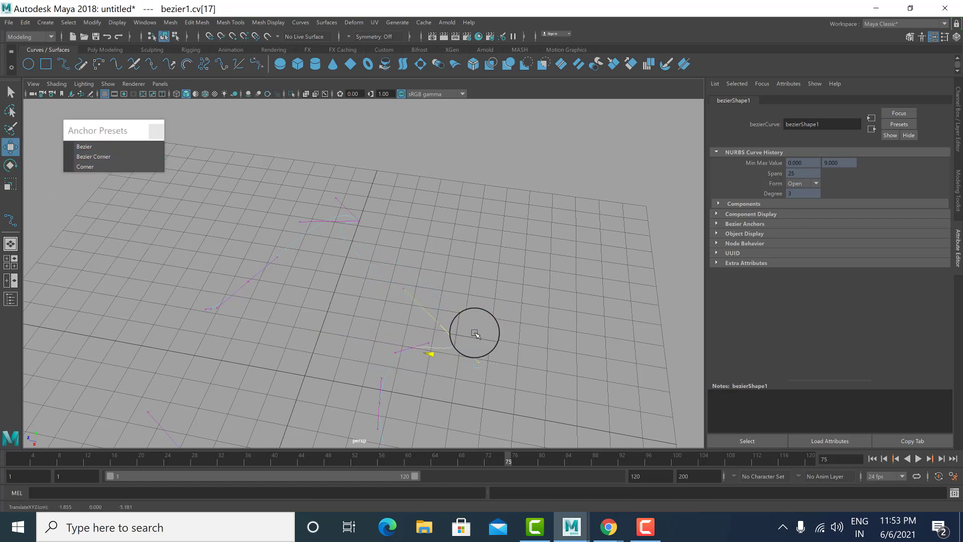
pyautogui.click(80, 157)
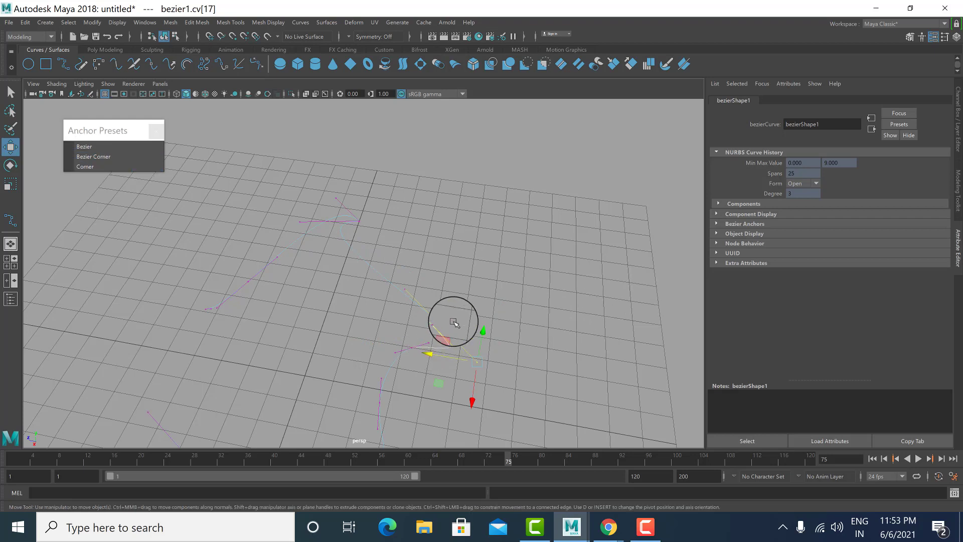
# Step: Apply the Bezier Corner preset to that anchor point itself and move one of its tangent handles separately
pyautogui.click(432, 332)
pyautogui.click(98, 158)
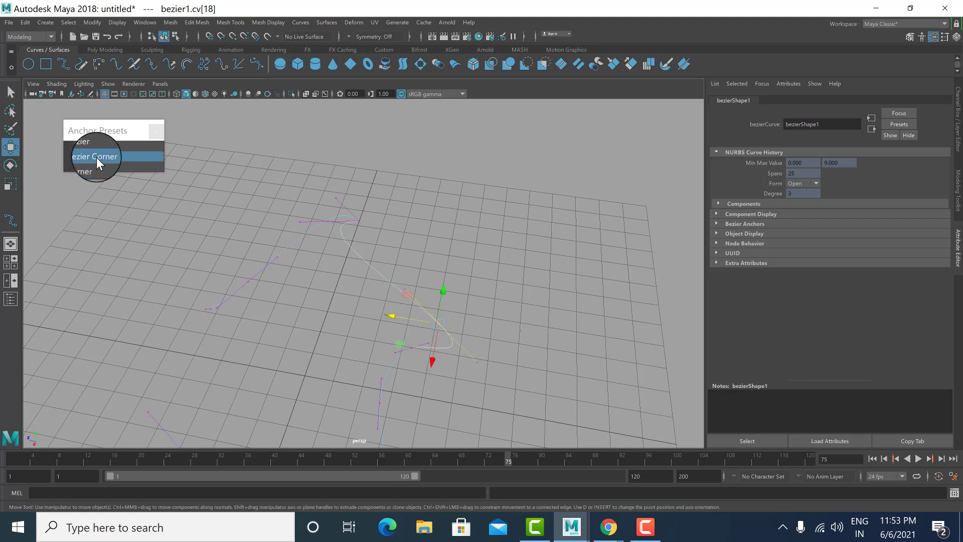
pyautogui.click(97, 158)
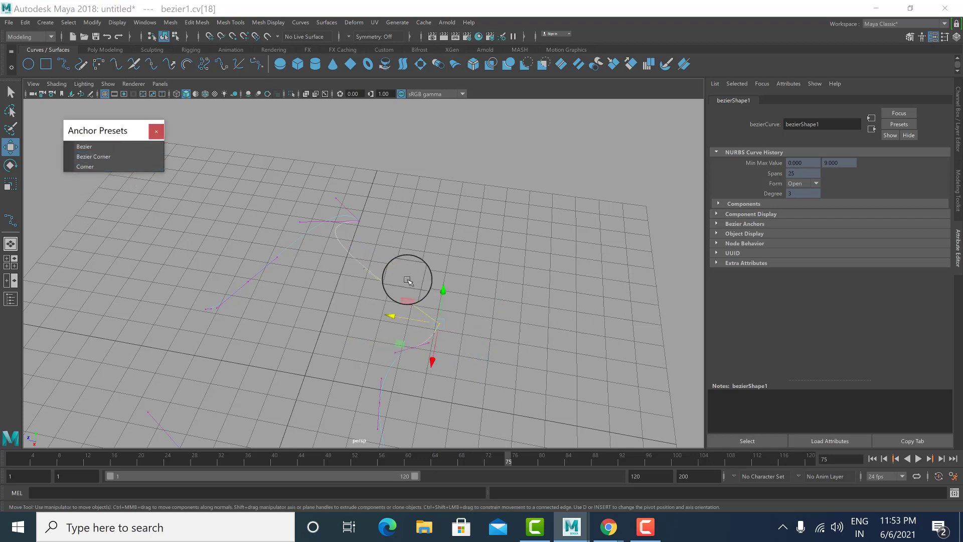
pyautogui.click(430, 344)
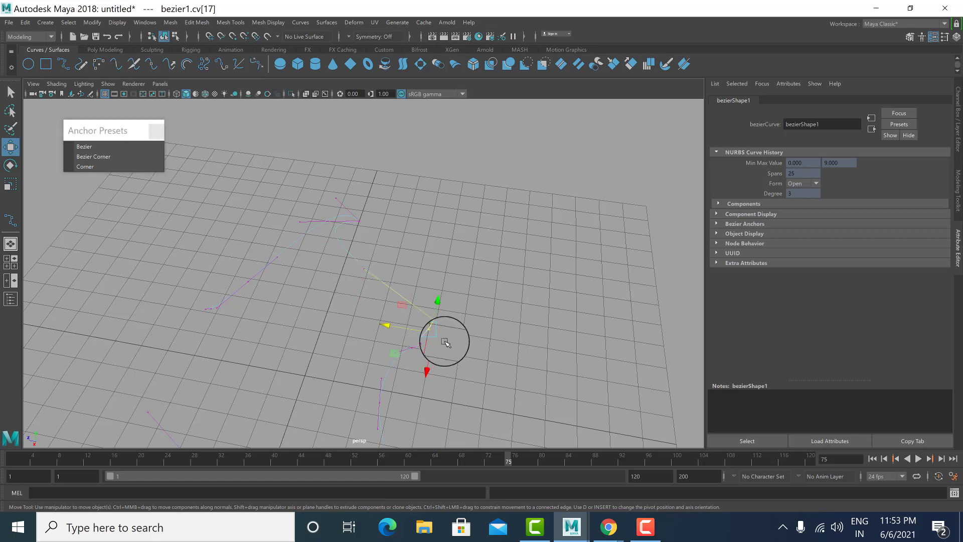
pyautogui.moveTo(408, 329); pyautogui.dragTo(348, 322)
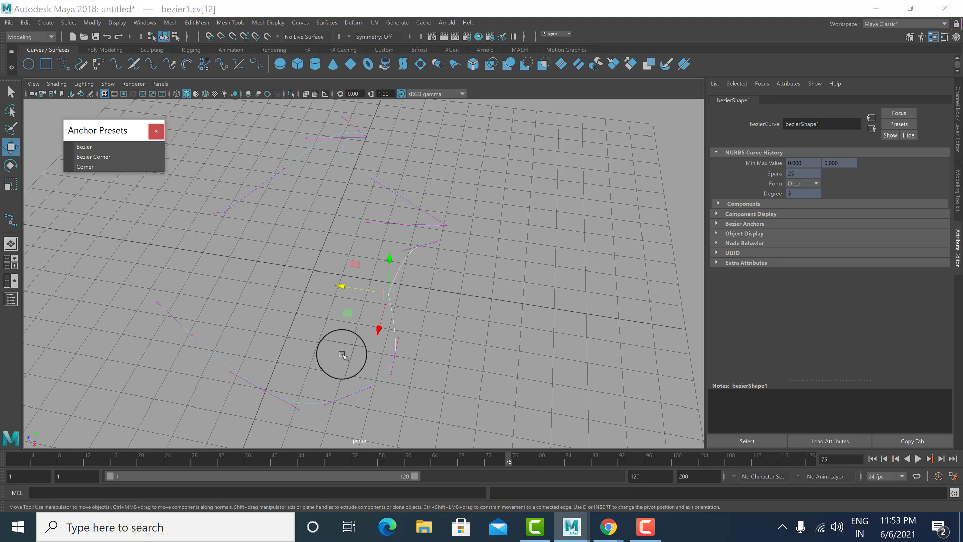
# Step: Convert the two neighbouring anchors at the near end of the curve to Corner and move one of them outward
pyautogui.moveTo(345, 342); pyautogui.dragTo(468, 444)
pyautogui.click(87, 167)
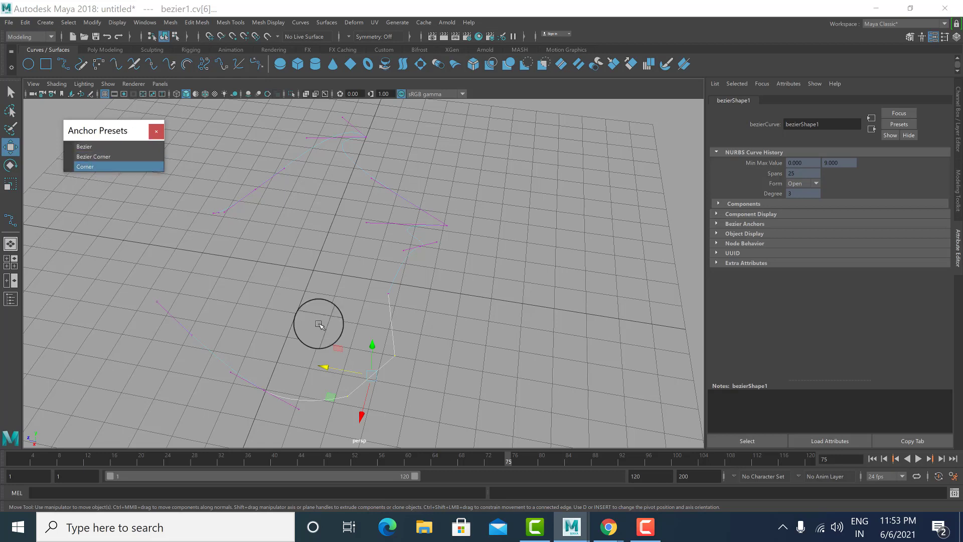
pyautogui.click(396, 356)
pyautogui.click(366, 359)
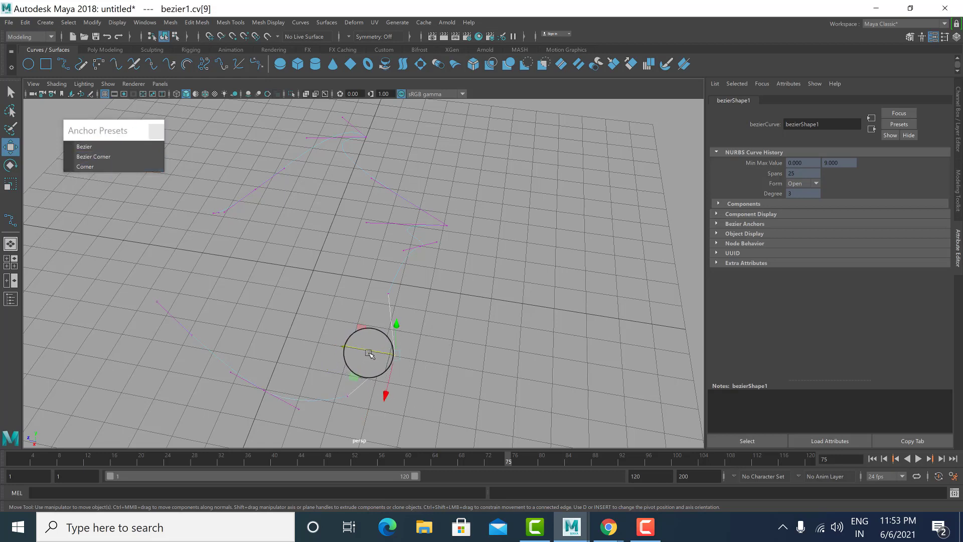
pyautogui.moveTo(369, 354); pyautogui.dragTo(426, 376)
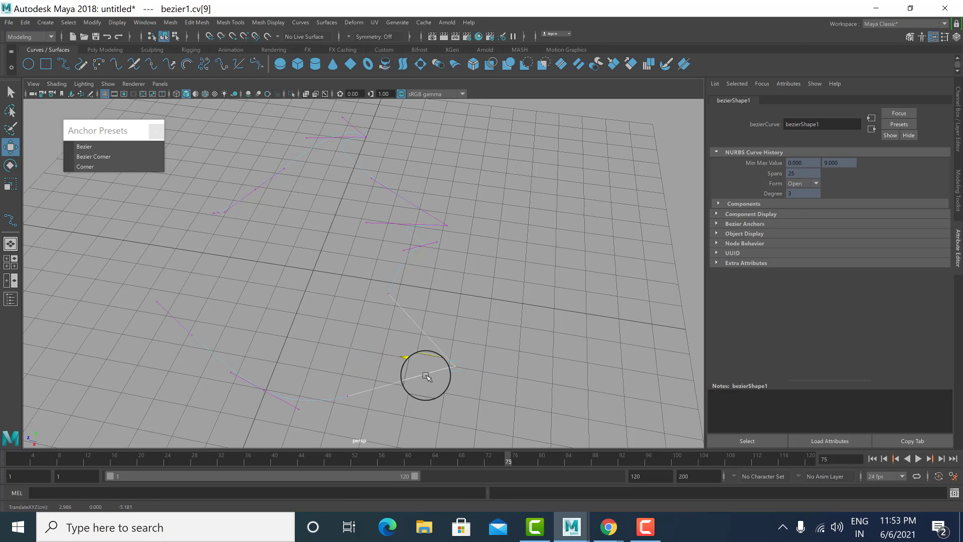
# Step: Adjust one tangent handle on each of the next two anchors toward the far end of the curve
pyautogui.click(396, 247)
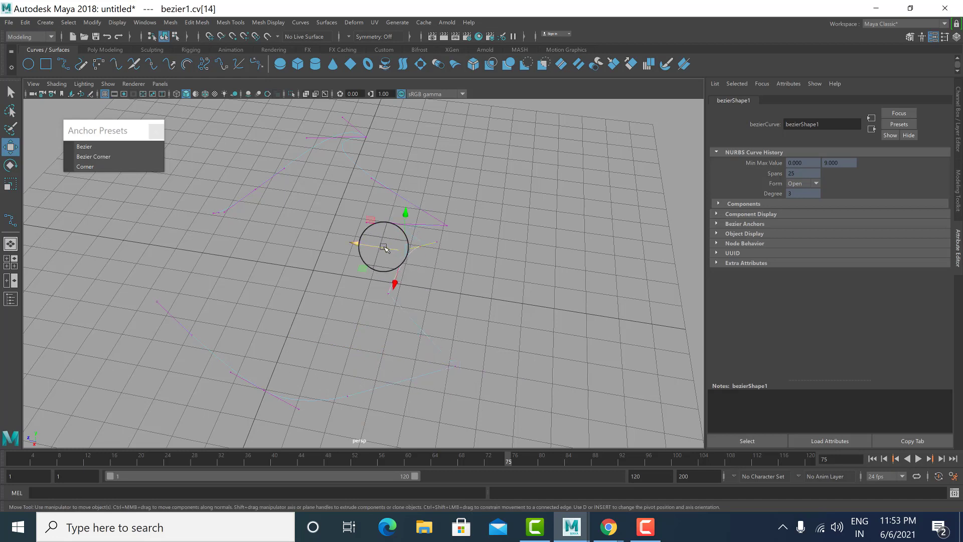
pyautogui.moveTo(384, 247)
pyautogui.mouseDown()
pyautogui.moveTo(407, 261)
pyautogui.moveTo(379, 261)
pyautogui.mouseUp()
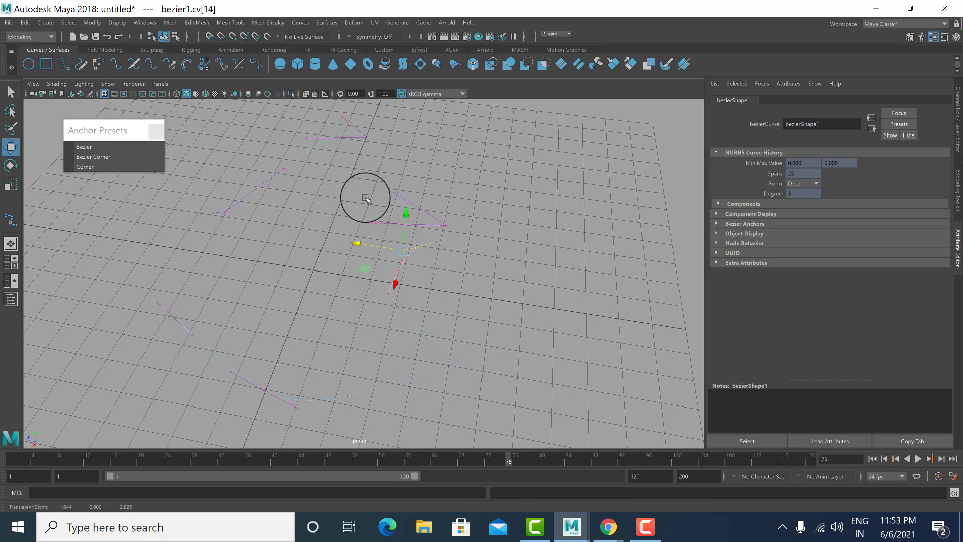
pyautogui.click(365, 198)
pyautogui.moveTo(345, 172); pyautogui.dragTo(352, 192)
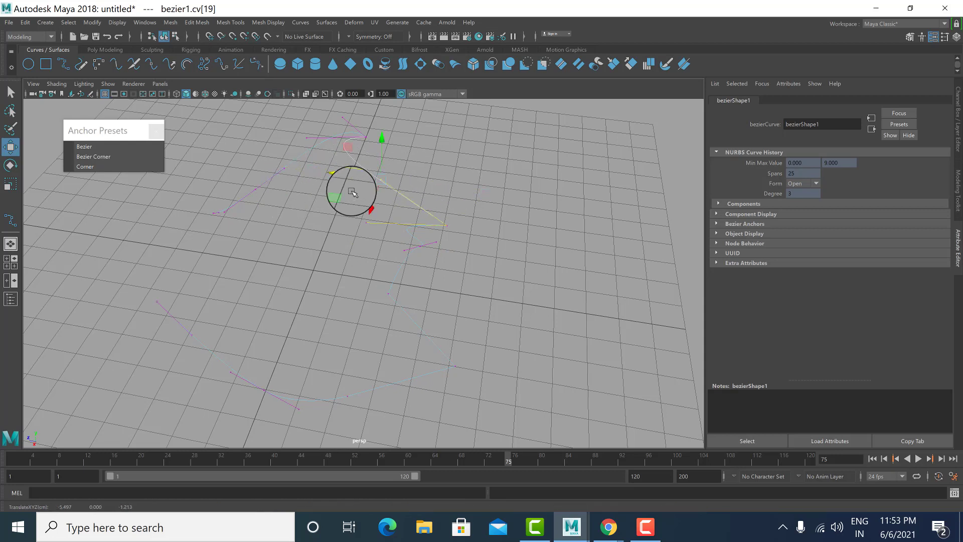
# Step: Close the floating Anchor Presets window and return the Bezier curve to Object Mode
pyautogui.click(158, 131)
pyautogui.moveTo(388, 259); pyautogui.dragTo(466, 242, button='right')
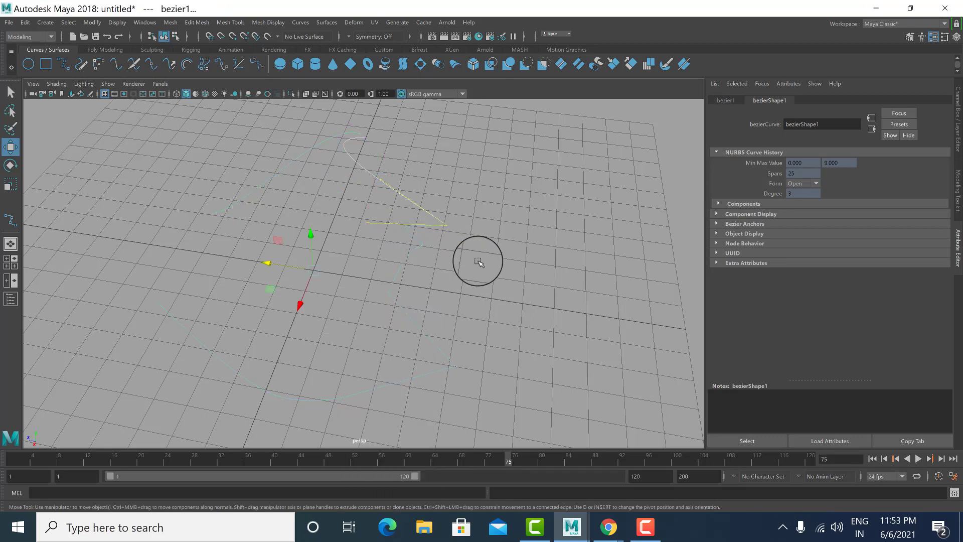
pyautogui.keyDown('alt'); pyautogui.moveTo(280, 384); pyautogui.dragTo(413, 200); pyautogui.keyUp('alt')
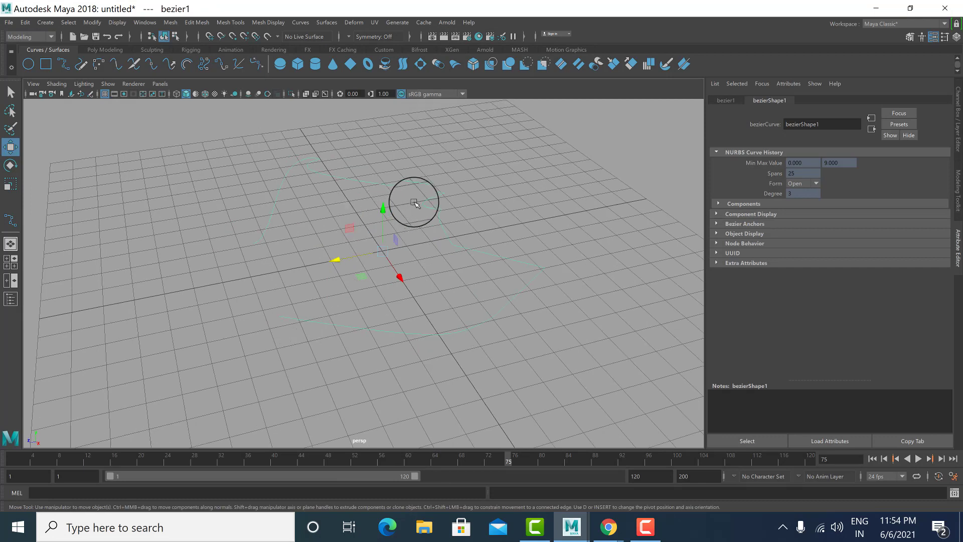
# Step: Show the curve's control vertices and apply the Bezier Corner preset to the second anchor at the curve's near end
pyautogui.rightClick(433, 209)
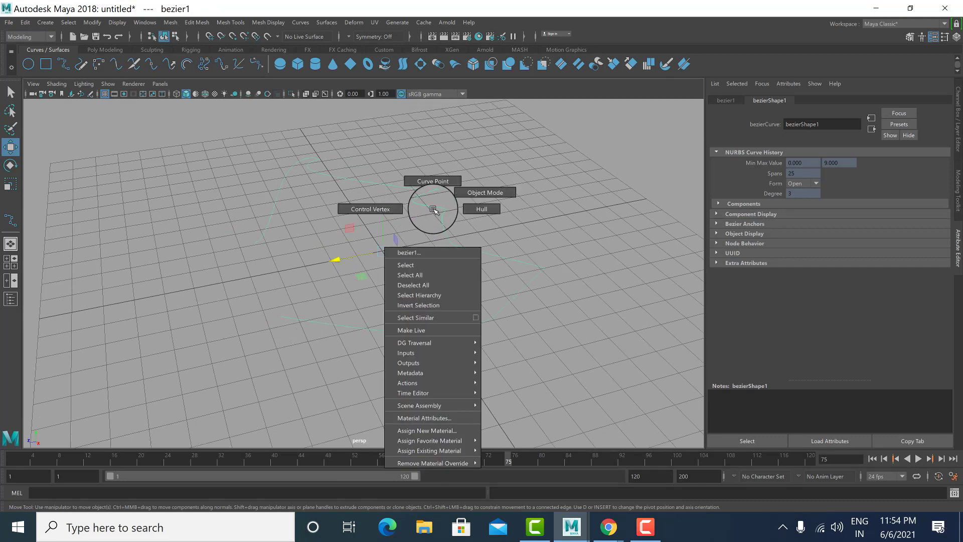
pyautogui.click(379, 209)
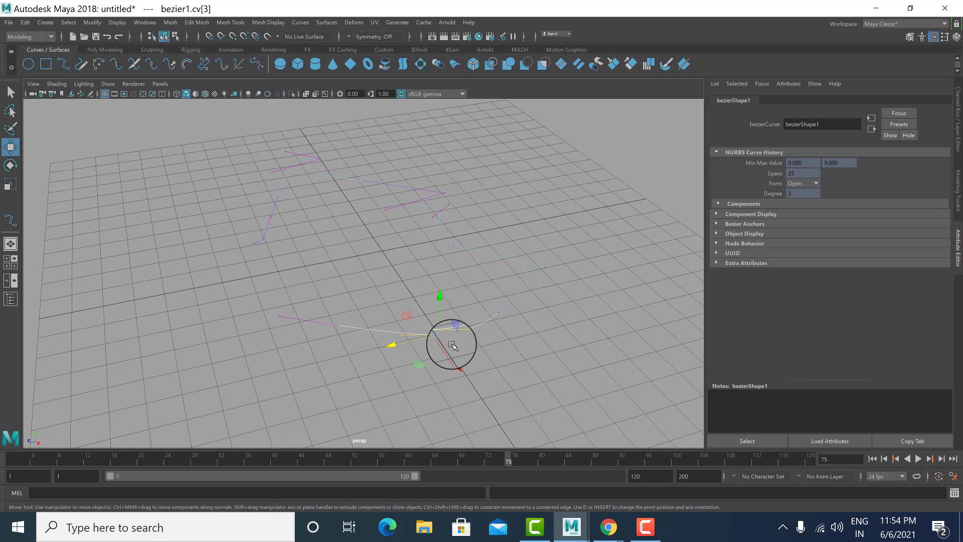
pyautogui.keyDown('shift'); pyautogui.rightClick(452, 345); pyautogui.keyUp('shift')
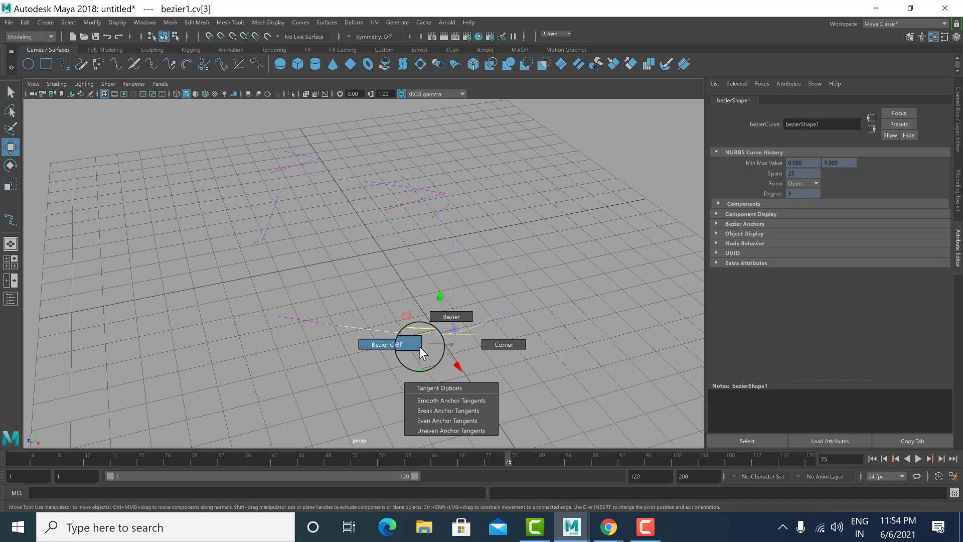
pyautogui.keyDown('shift'); pyautogui.moveTo(399, 346); pyautogui.dragTo(397, 343, button='right'); pyautogui.keyUp('shift')
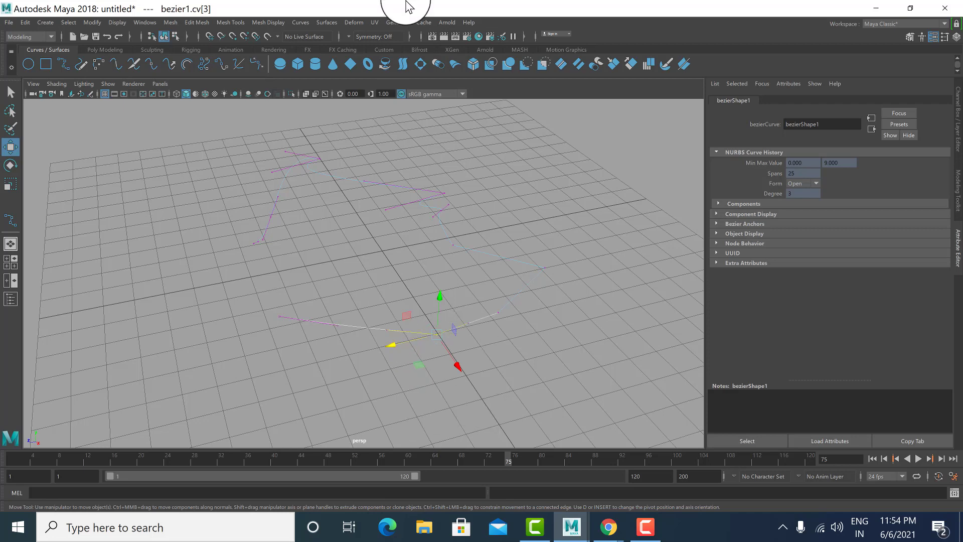
pyautogui.click(301, 22)
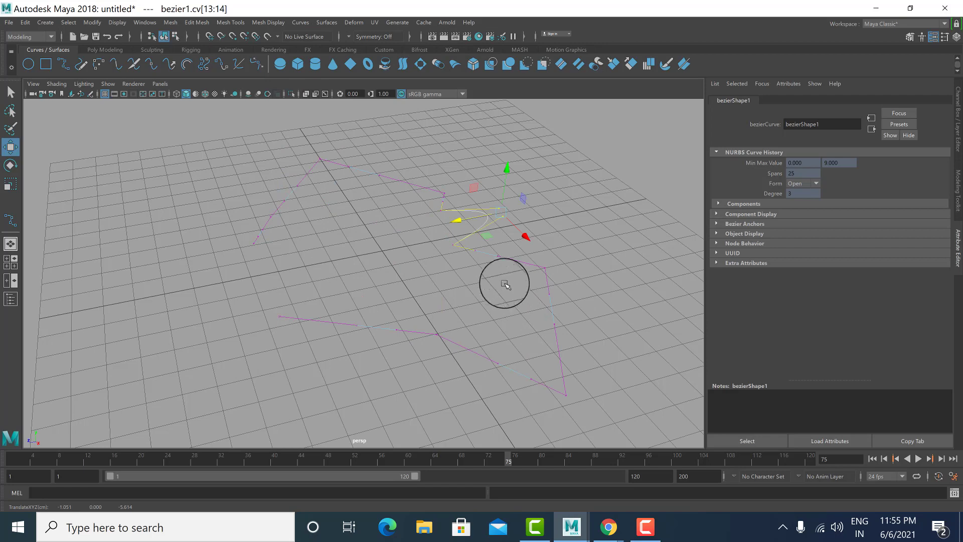
# Step: Return to Object Mode, select the whole Bezier curve and delete it
pyautogui.rightClick(497, 281)
pyautogui.moveTo(558, 245); pyautogui.dragTo(551, 256, button='right')
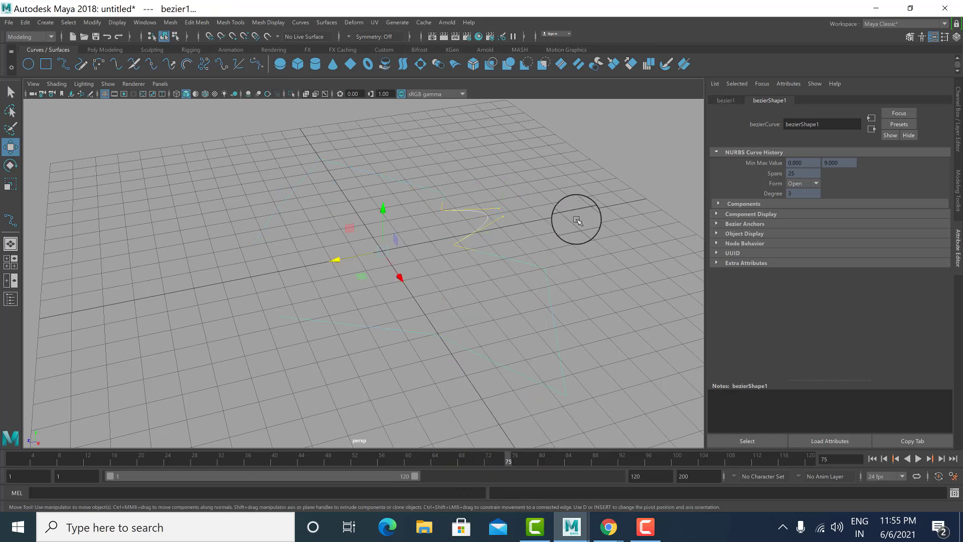
pyautogui.click(577, 220)
pyautogui.click(541, 273)
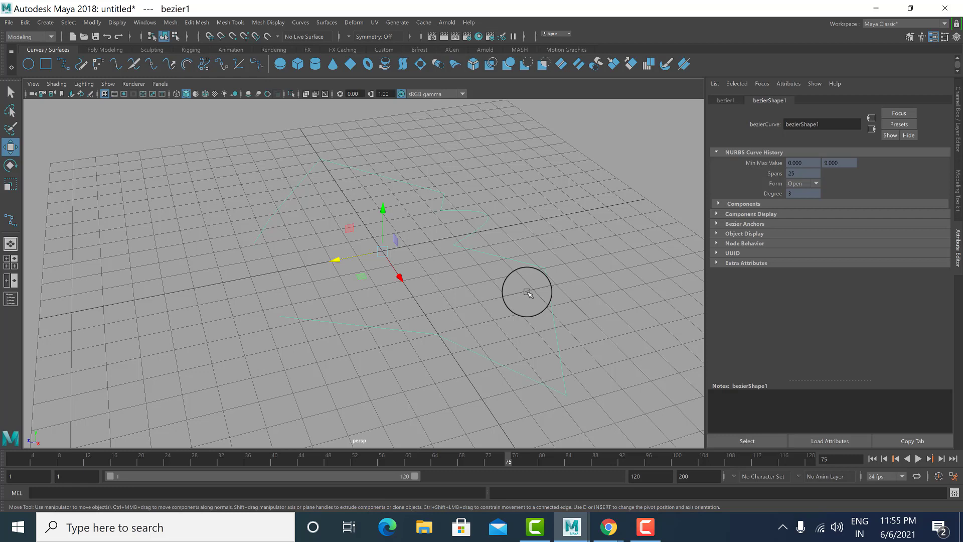
pyautogui.press('Delete')
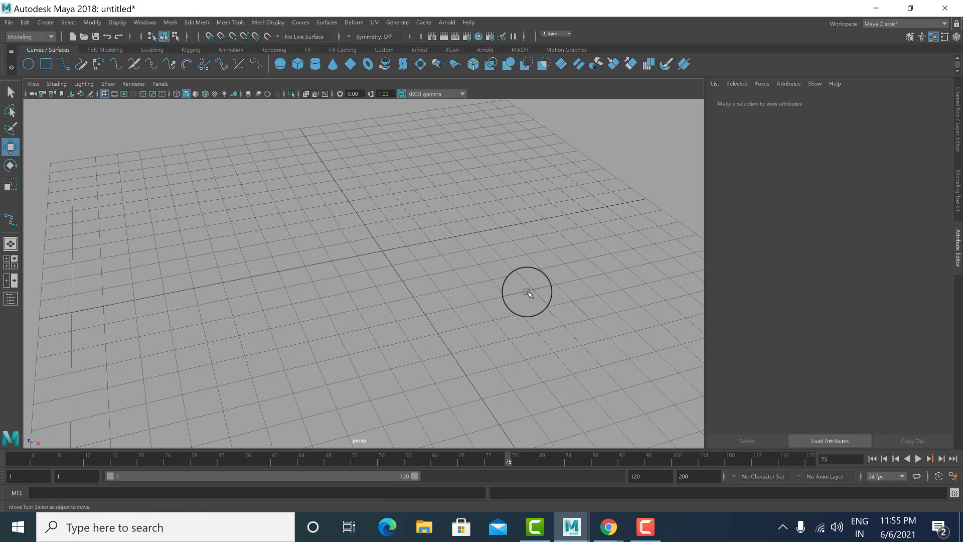
# Step: Draw a wavy freehand curve across the grid with the Pencil Curve tool
pyautogui.doubleClick(63, 66)
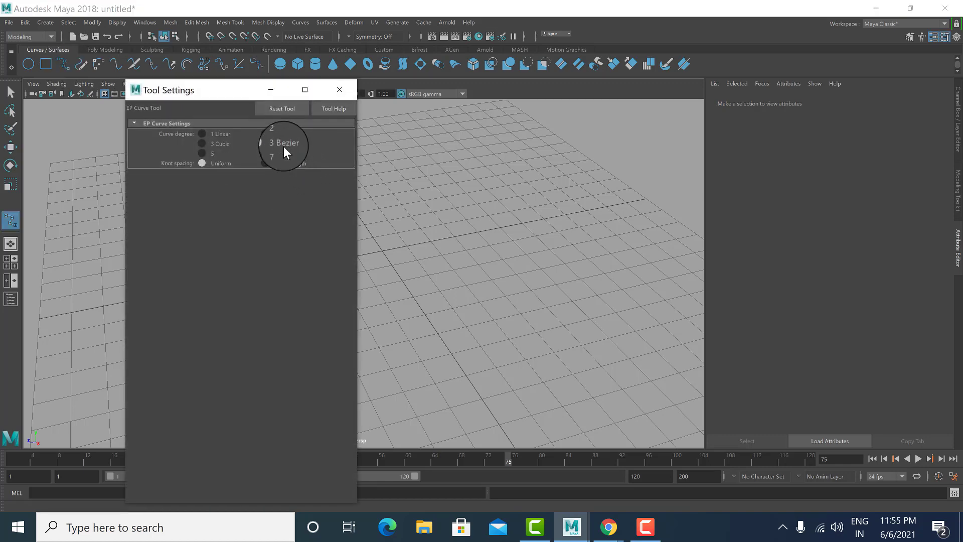
pyautogui.click(80, 63)
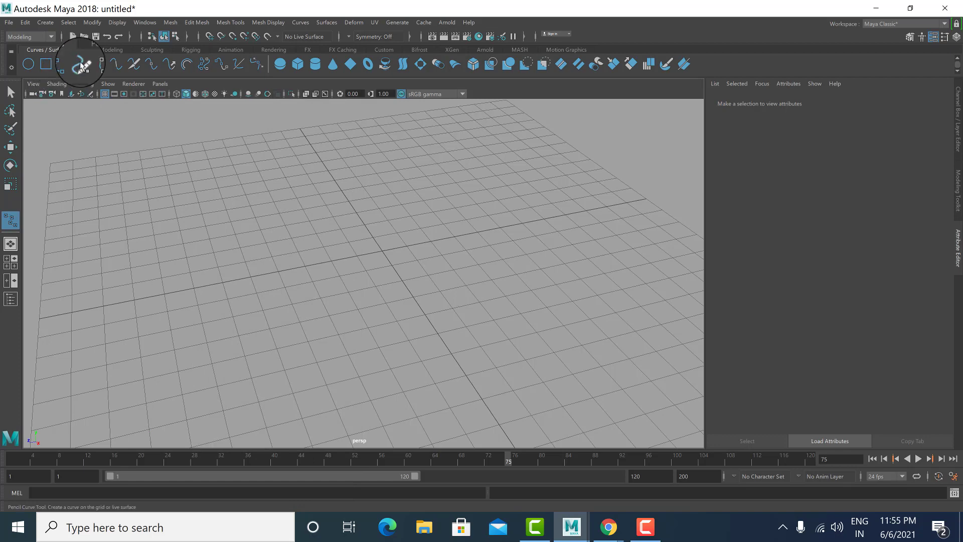
pyautogui.moveTo(205, 217)
pyautogui.mouseDown()
pyautogui.moveTo(271, 383)
pyautogui.moveTo(505, 346)
pyautogui.mouseUp()
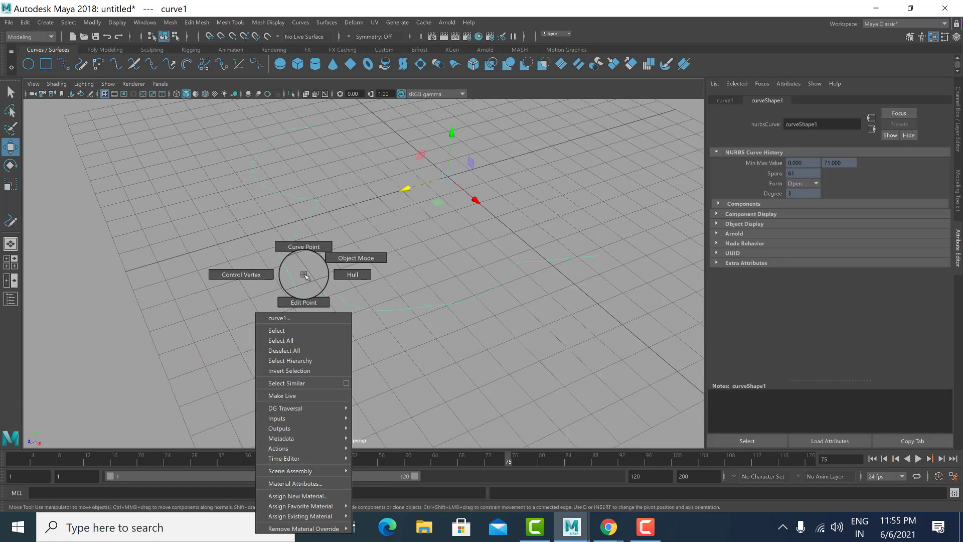
# Step: Show and select all control vertices of the pencil curve to examine them, and delete the curve
pyautogui.moveTo(303, 273); pyautogui.dragTo(261, 266, button='right')
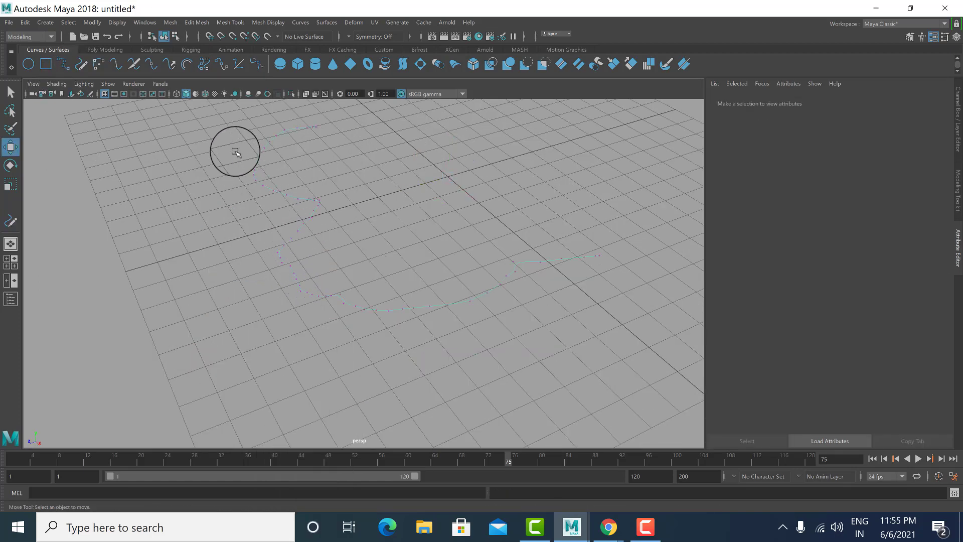
pyautogui.moveTo(235, 152); pyautogui.dragTo(675, 432)
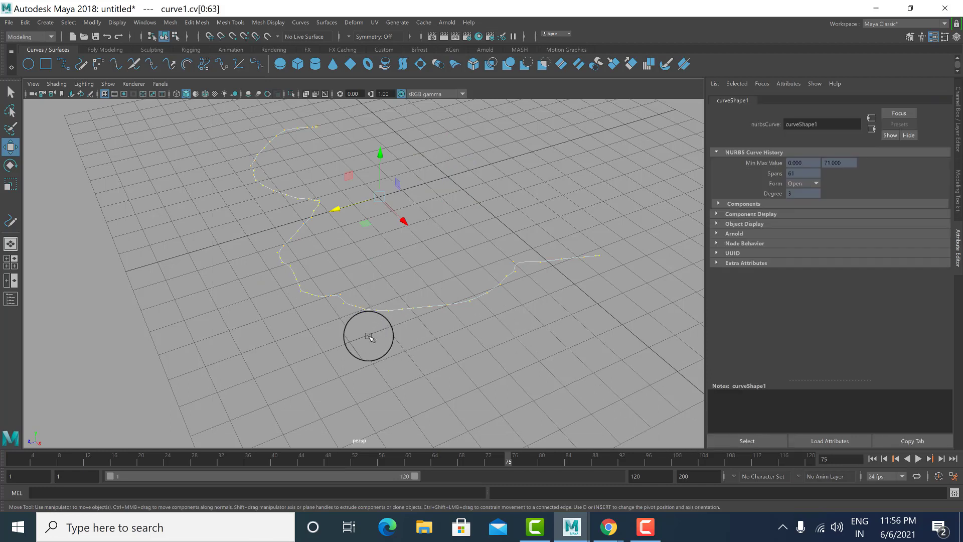
pyautogui.moveTo(328, 279); pyautogui.dragTo(424, 236, button='right')
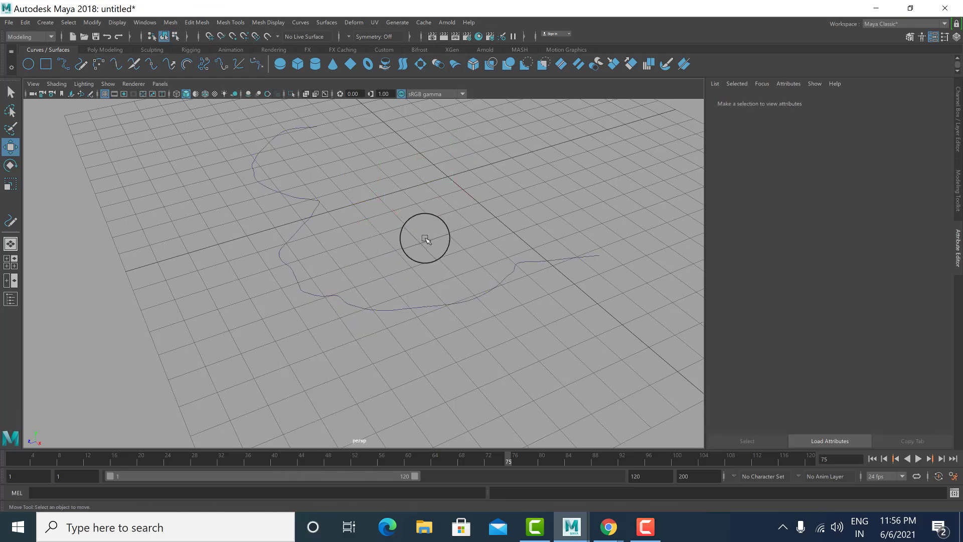
pyautogui.press('Delete')
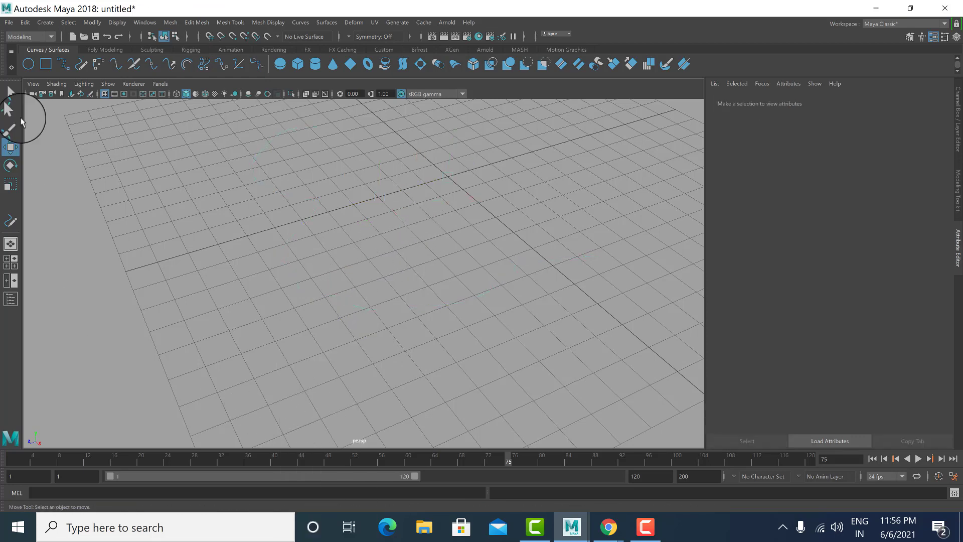
# Step: Draw an open Bezier curve with seven edit points winding across the grid using the EP Curve tool
pyautogui.click(63, 64)
pyautogui.click(134, 151)
pyautogui.click(114, 232)
pyautogui.click(244, 254)
pyautogui.click(384, 208)
pyautogui.click(460, 295)
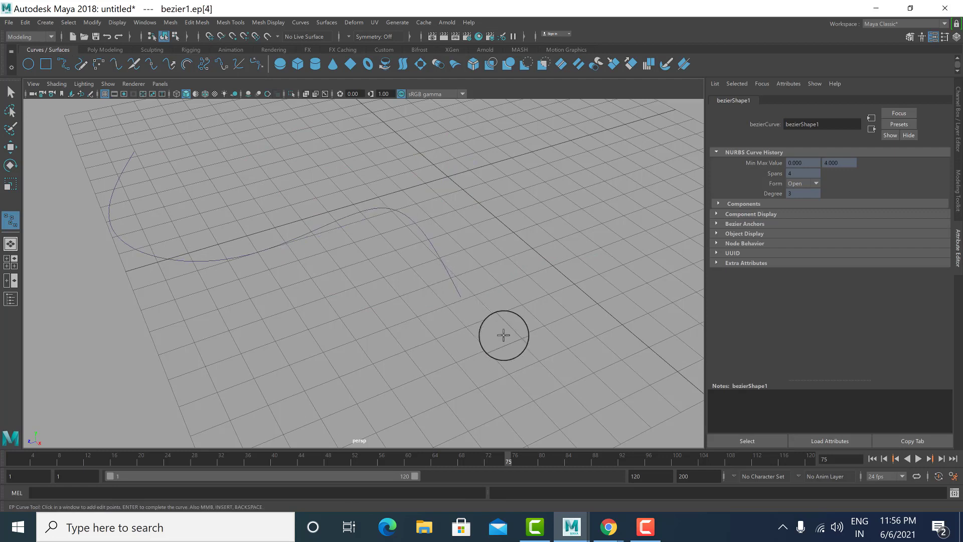
pyautogui.click(562, 306)
pyautogui.click(611, 251)
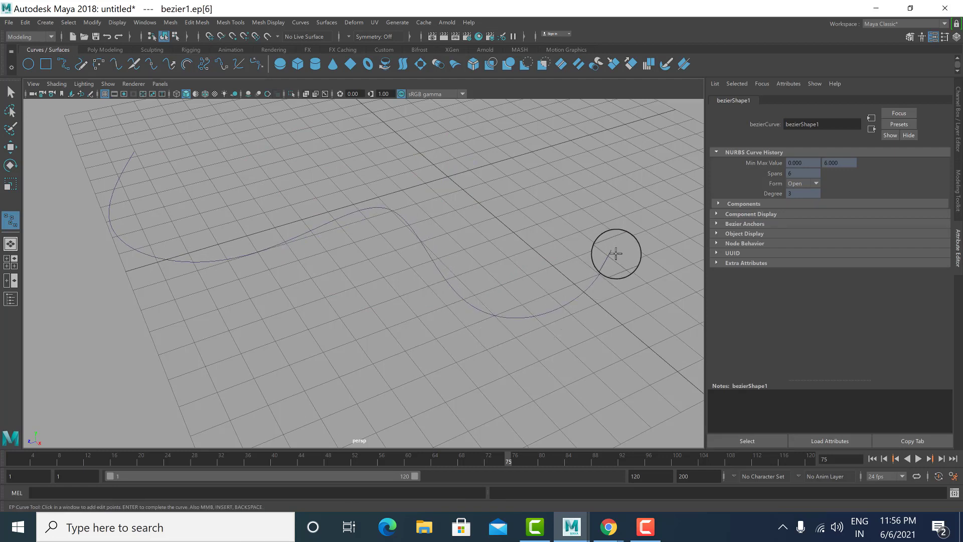
pyautogui.press('Return')
pyautogui.click(76, 65)
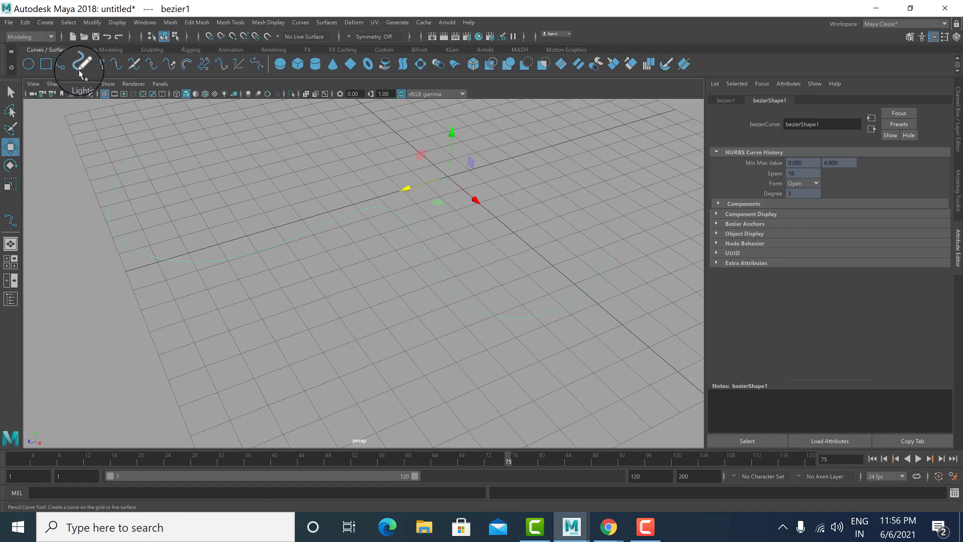
# Step: Display the new curve's control vertices and examine the anchors at its starting end
pyautogui.moveTo(341, 230); pyautogui.dragTo(301, 223, button='right')
pyautogui.keyDown('alt'); pyautogui.moveTo(305, 314); pyautogui.dragTo(340, 318); pyautogui.keyUp('alt')
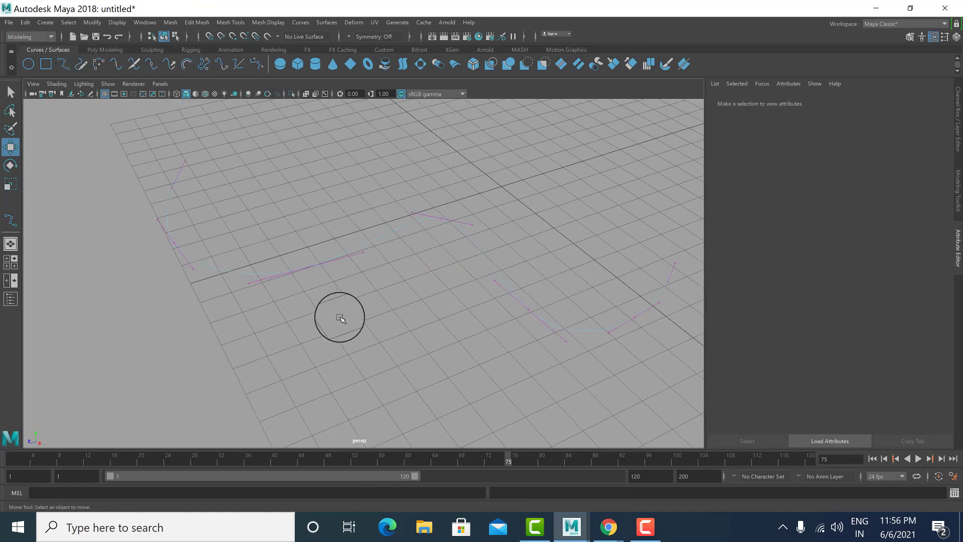
pyautogui.scroll(3, 223, 284)
pyautogui.keyDown('alt'); pyautogui.moveTo(206, 284); pyautogui.dragTo(306, 299, button='middle'); pyautogui.keyUp('alt')
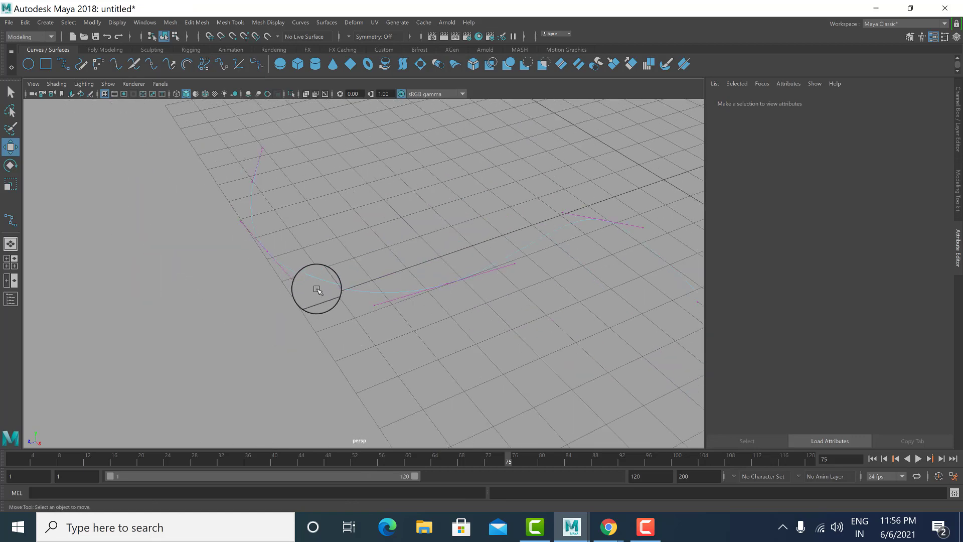
# Step: Pick a curve point between the second and third anchors and insert a knot there
pyautogui.moveTo(322, 247); pyautogui.dragTo(337, 278, button='right')
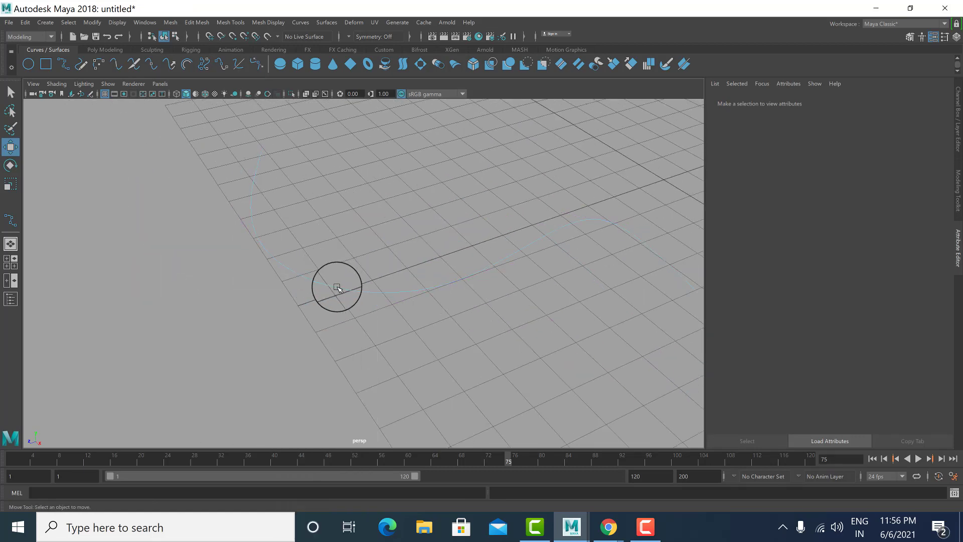
pyautogui.click(337, 287)
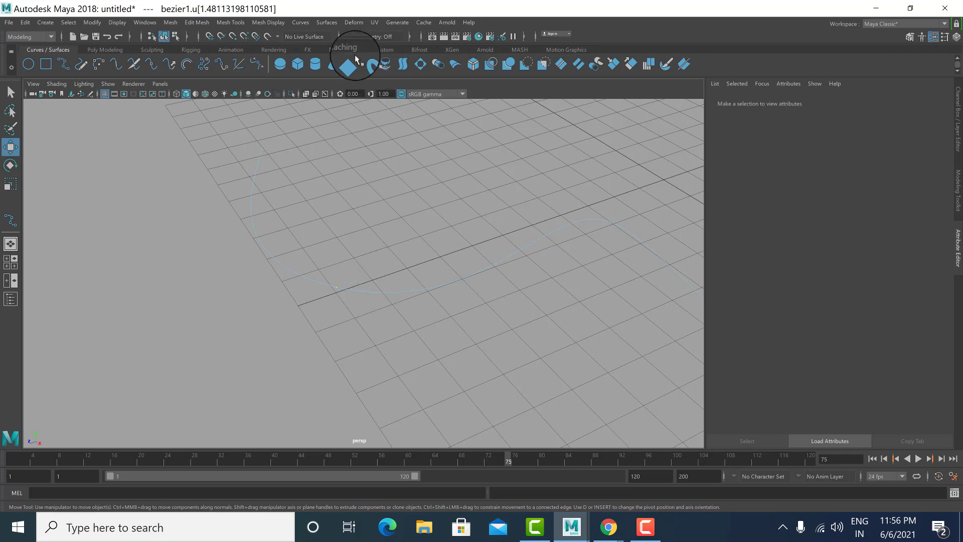
pyautogui.click(306, 25)
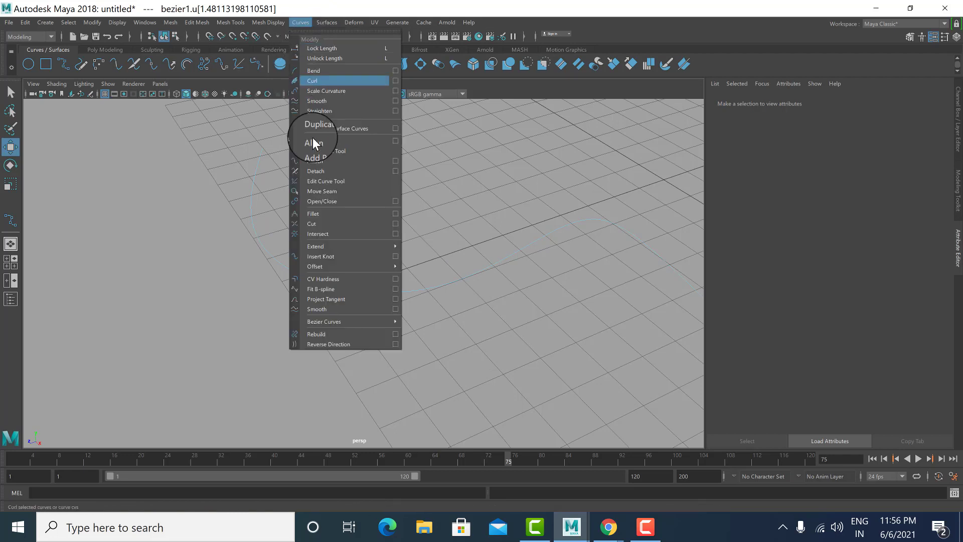
pyautogui.click(341, 256)
# Step: Show the control vertices, select the newly inserted anchor between the second and third anchors, and delete it
pyautogui.moveTo(329, 279); pyautogui.dragTo(271, 274, button='right')
pyautogui.moveTo(318, 262); pyautogui.dragTo(365, 318)
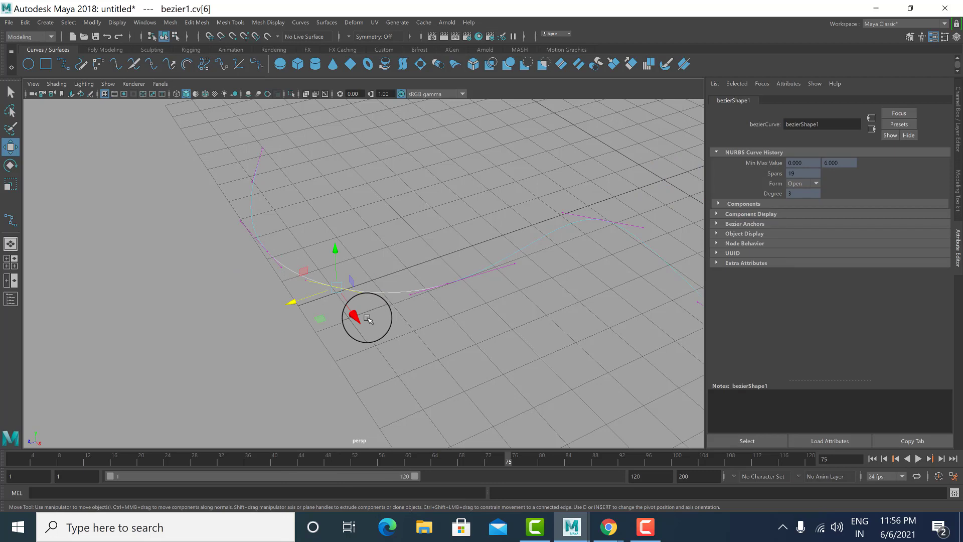
pyautogui.click(367, 318)
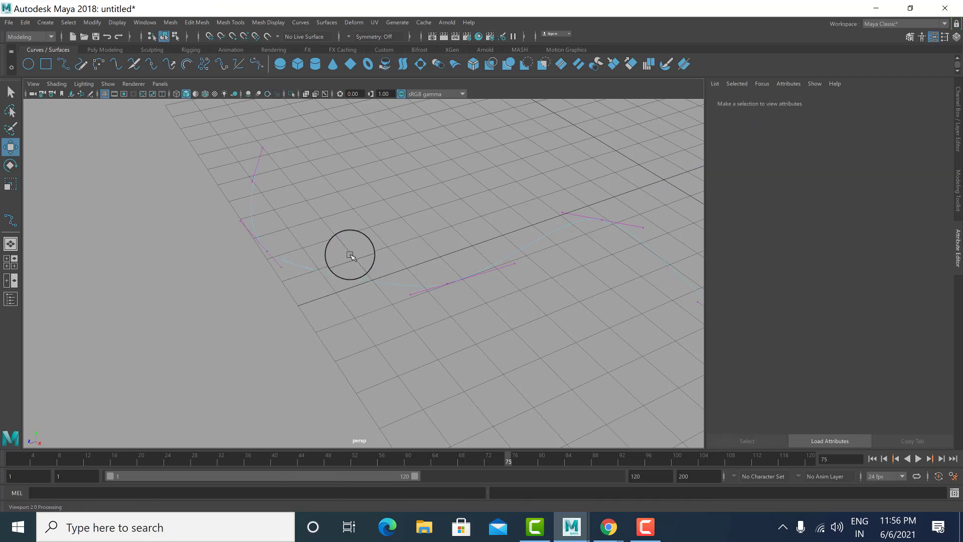
# Step: Pick several curve points along the curve from its starting bend past the middle anchor and insert knots at them
pyautogui.moveTo(350, 255); pyautogui.dragTo(353, 230, button='right')
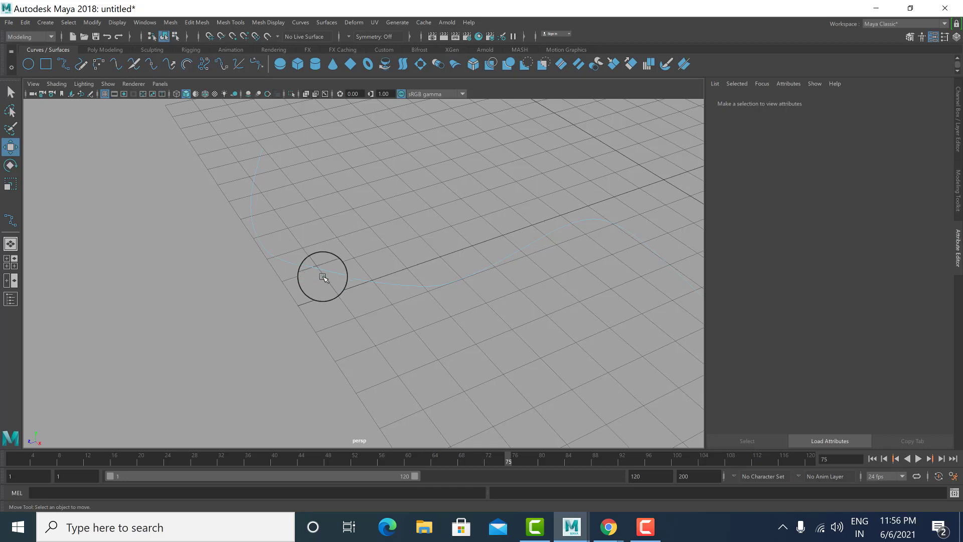
pyautogui.click(349, 279)
pyautogui.keyDown('shift'); pyautogui.click(383, 283); pyautogui.keyUp('shift')
pyautogui.keyDown('shift'); pyautogui.click(419, 286); pyautogui.keyUp('shift')
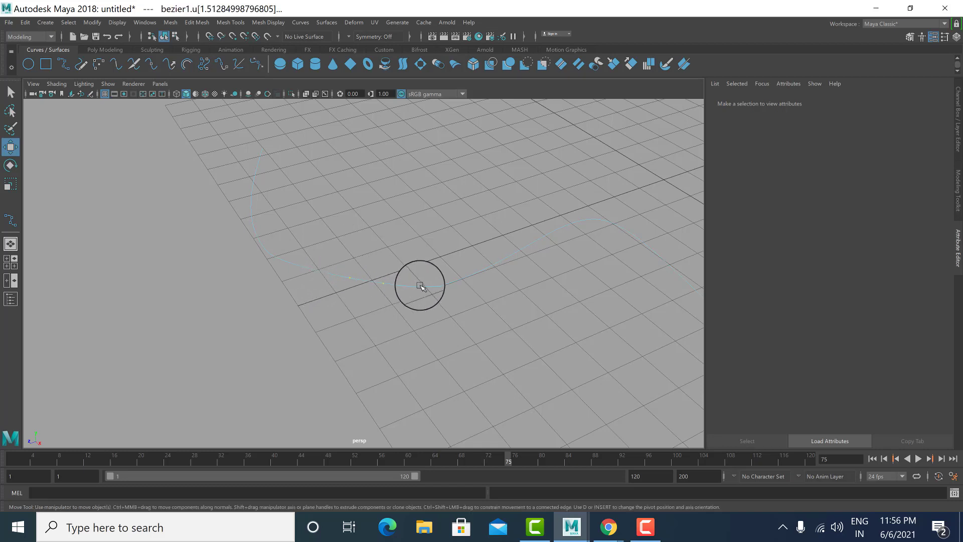
pyautogui.keyDown('shift'); pyautogui.click(322, 272); pyautogui.keyUp('shift')
pyautogui.keyDown('shift'); pyautogui.click(285, 261); pyautogui.keyUp('shift')
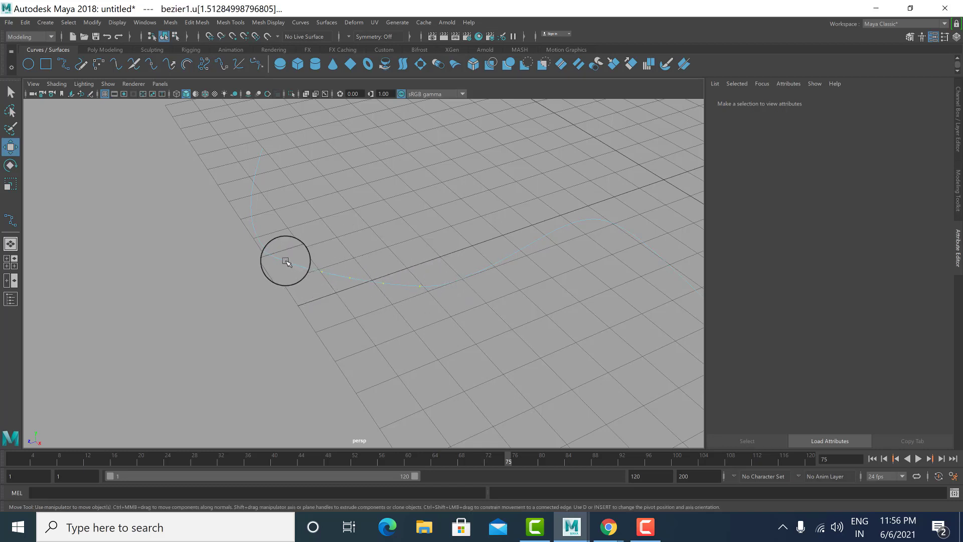
pyautogui.keyDown('shift'); pyautogui.click(255, 232); pyautogui.keyUp('shift')
pyautogui.keyDown('shift'); pyautogui.click(251, 208); pyautogui.keyUp('shift')
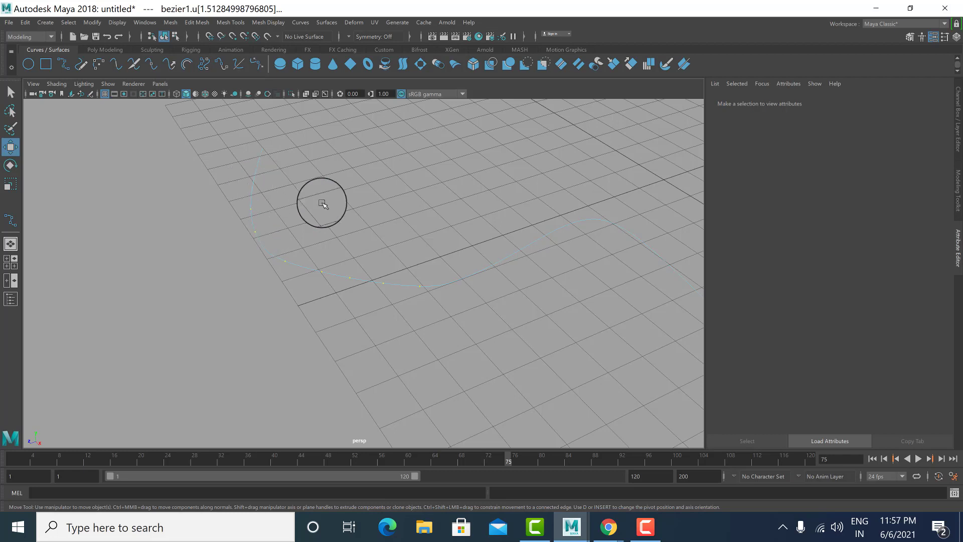
pyautogui.keyDown('shift'); pyautogui.click(492, 265); pyautogui.keyUp('shift')
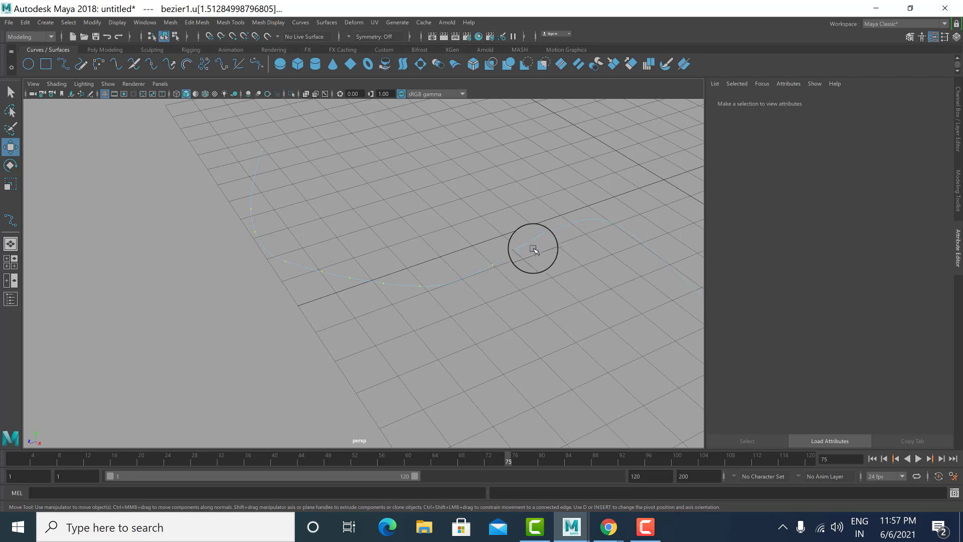
pyautogui.click(306, 24)
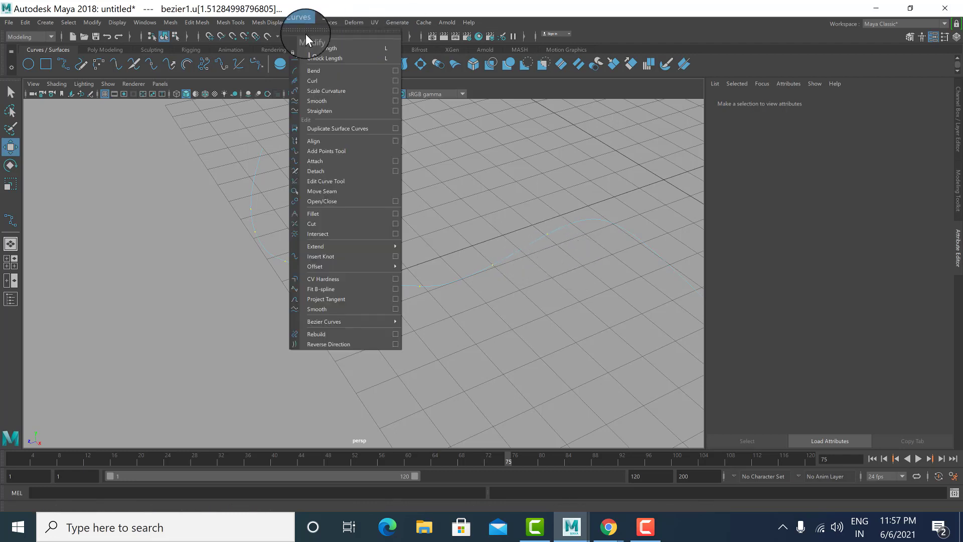
pyautogui.click(329, 253)
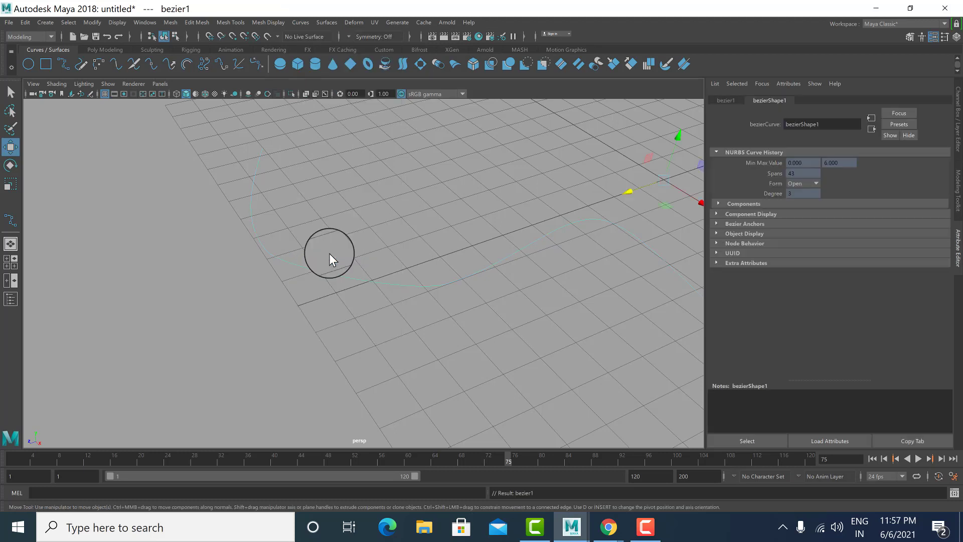
# Step: Display the curve's control vertices and examine the inserted anchors against the sparser anchors at the far end
pyautogui.moveTo(301, 257); pyautogui.dragTo(248, 288, button='right')
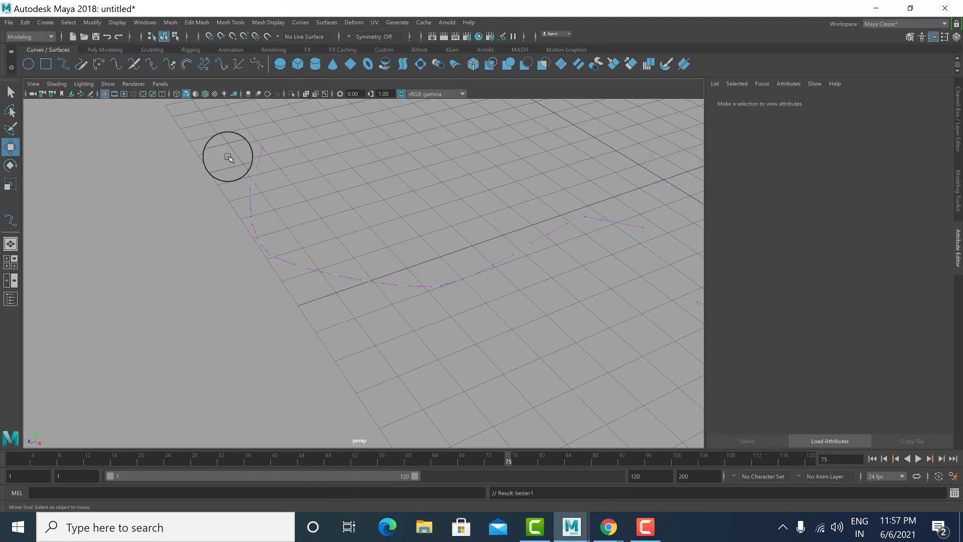
pyautogui.moveTo(230, 155); pyautogui.dragTo(491, 352)
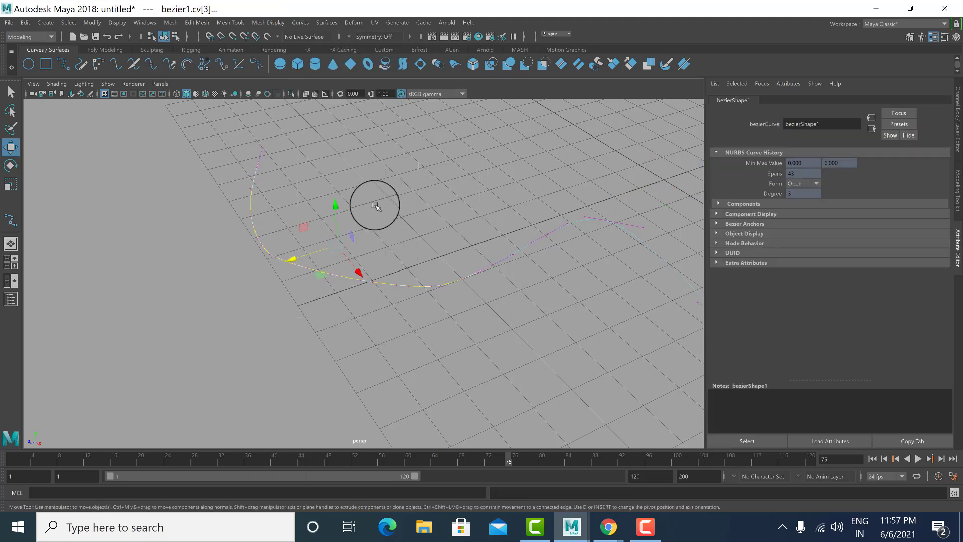
pyautogui.keyDown('alt'); pyautogui.moveTo(451, 254); pyautogui.dragTo(289, 217, button='middle'); pyautogui.keyUp('alt')
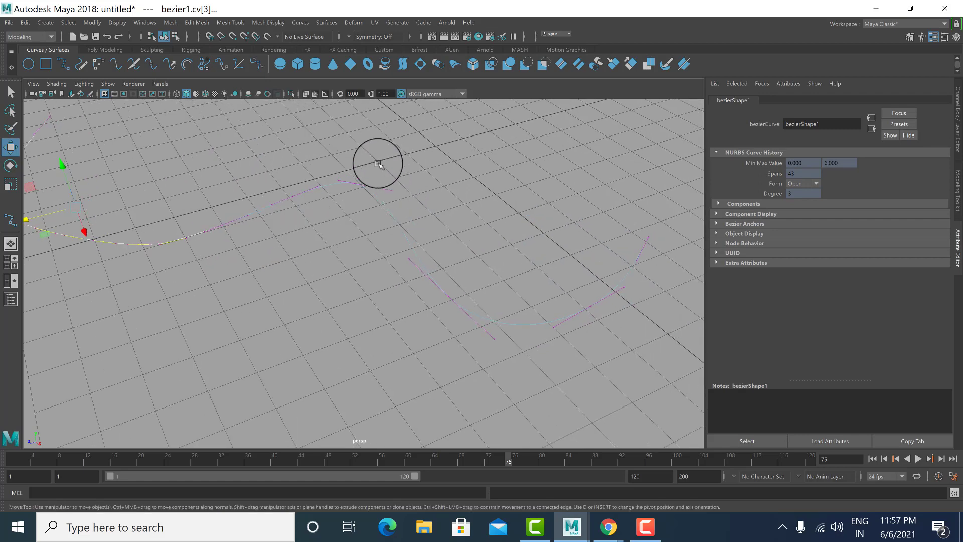
pyautogui.moveTo(329, 160); pyautogui.dragTo(445, 250)
pyautogui.moveTo(445, 251); pyautogui.dragTo(500, 338)
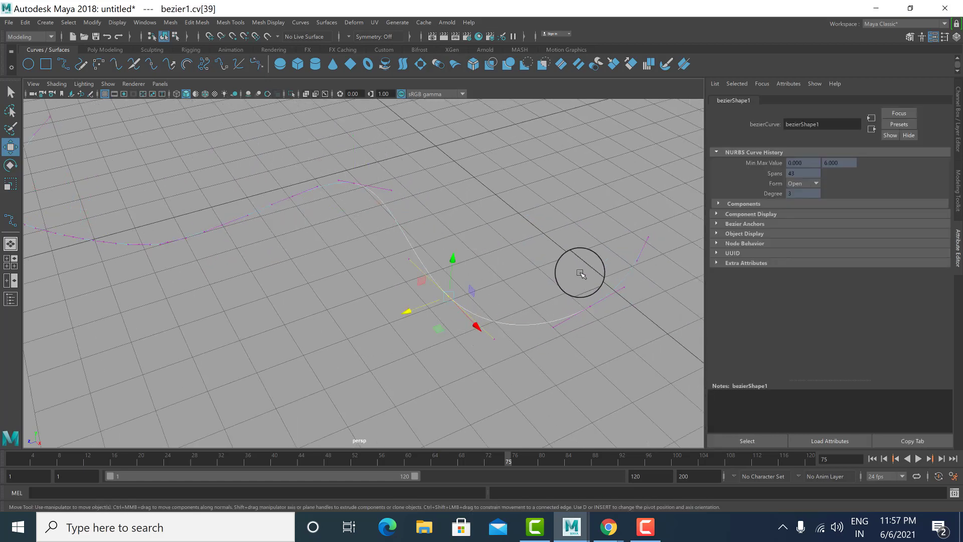
pyautogui.moveTo(580, 274); pyautogui.dragTo(623, 346)
pyautogui.moveTo(334, 161); pyautogui.dragTo(757, 424)
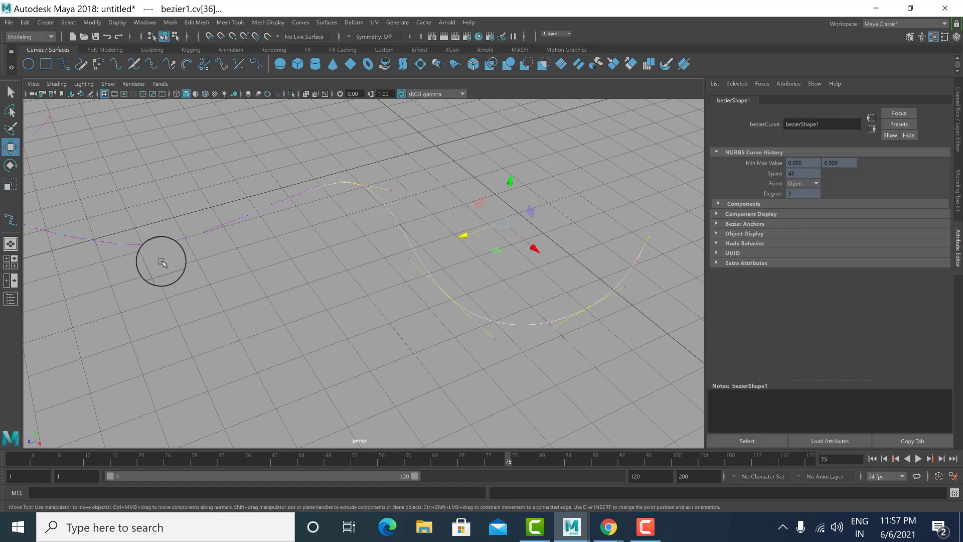
pyautogui.keyDown('alt'); pyautogui.moveTo(161, 260); pyautogui.dragTo(368, 310, button='middle'); pyautogui.keyUp('alt')
pyautogui.click(166, 133)
pyautogui.moveTo(137, 118); pyautogui.dragTo(460, 393)
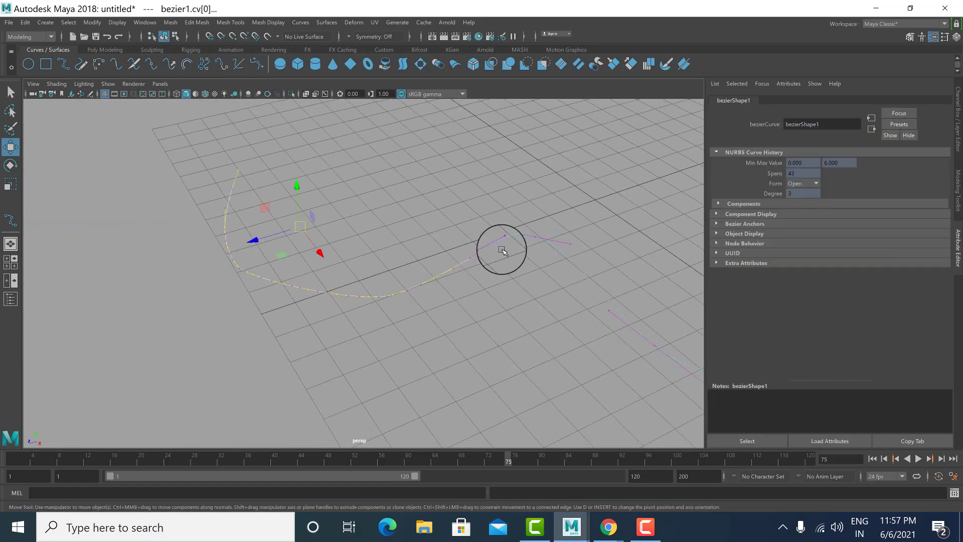
# Step: Return the curve to object mode and delete it
pyautogui.keyDown('alt'); pyautogui.moveTo(501, 247); pyautogui.dragTo(417, 254); pyautogui.keyUp('alt')
pyautogui.moveTo(417, 255); pyautogui.dragTo(458, 243, button='right')
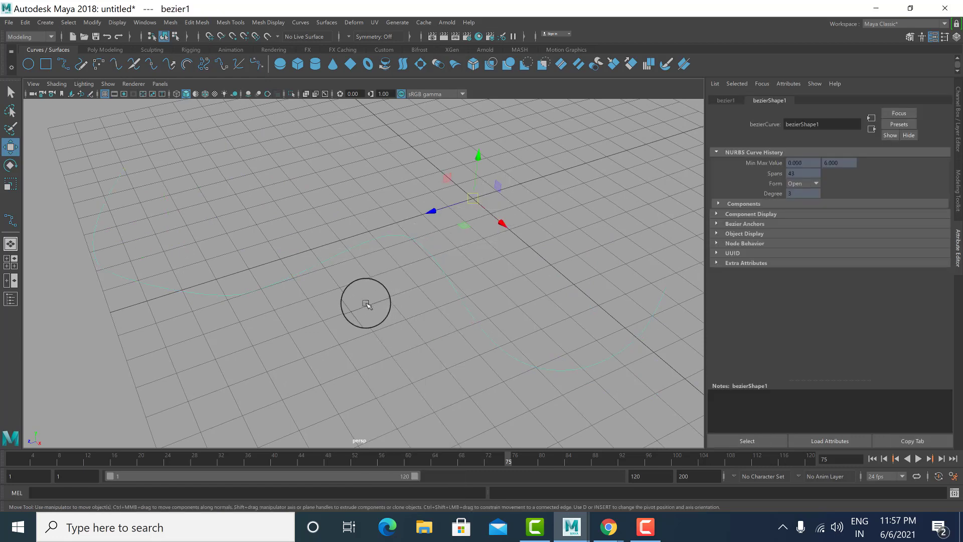
pyautogui.press('Delete')
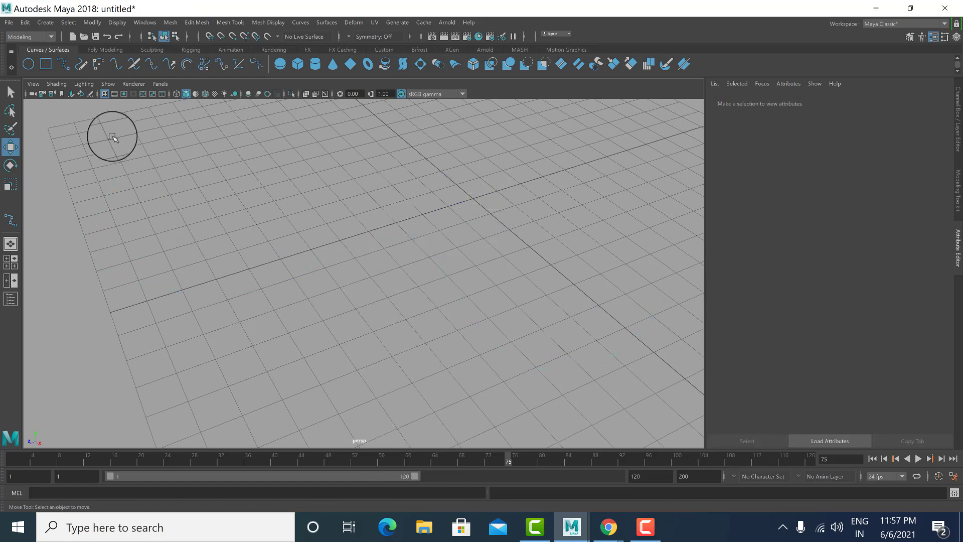
# Step: Draw a new open Bezier curve with seven edit points winding across the grid using the EP Curve tool
pyautogui.click(63, 63)
pyautogui.click(198, 166)
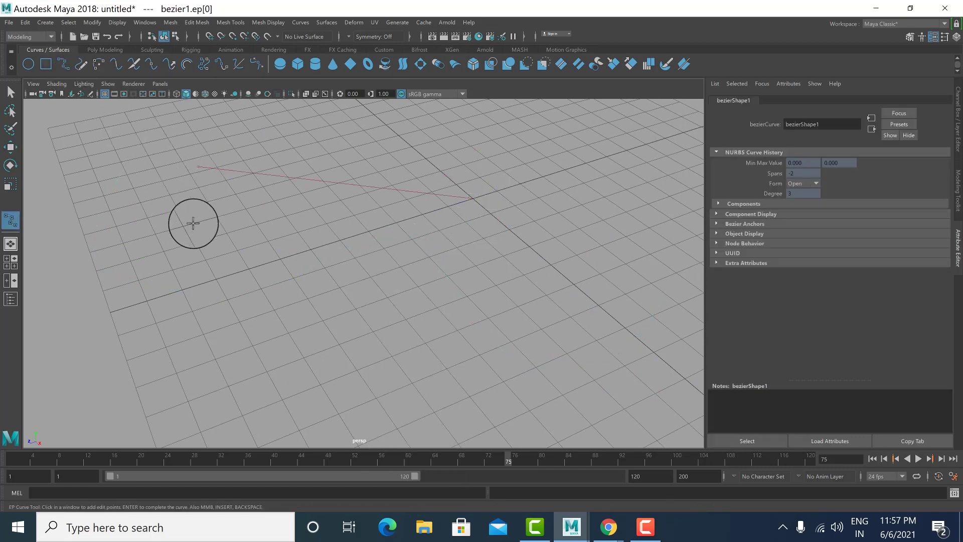
pyautogui.click(193, 227)
pyautogui.click(276, 263)
pyautogui.click(378, 253)
pyautogui.click(519, 359)
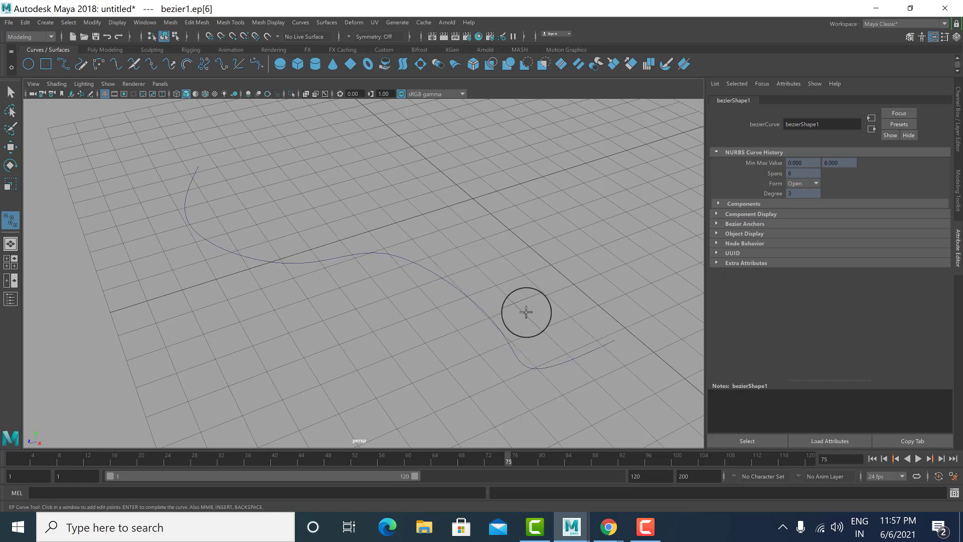
pyautogui.press('w')
# Step: Show the new Bezier curve's control vertices to check its anchors, and return to object mode
pyautogui.rightClick(352, 236)
pyautogui.moveTo(351, 237); pyautogui.dragTo(340, 272, button='right')
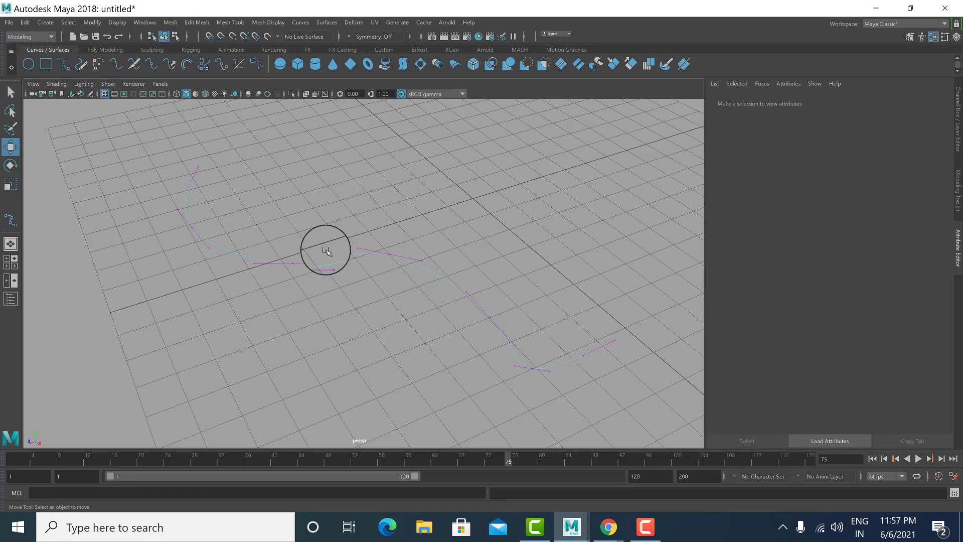
pyautogui.moveTo(326, 236); pyautogui.dragTo(377, 284, button='right')
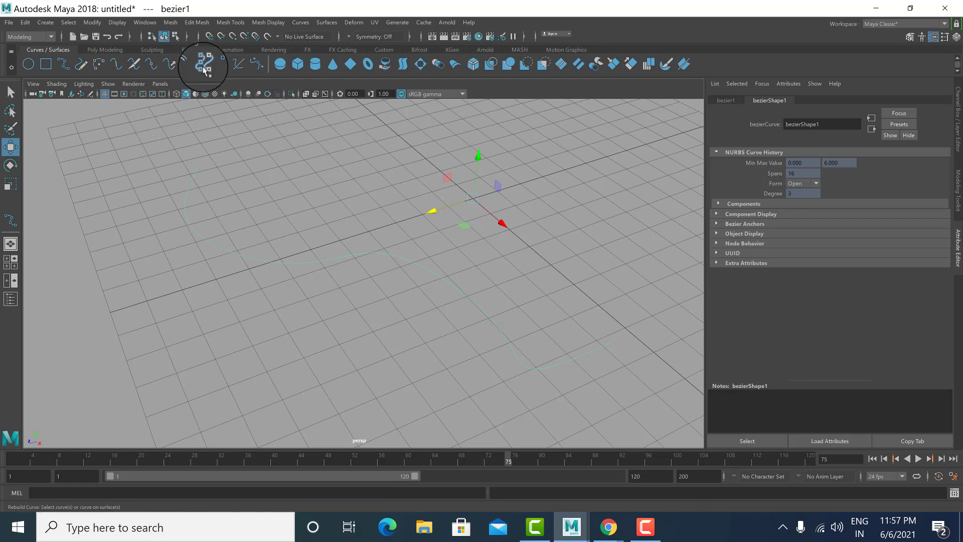
# Step: Try to rebuild the Bezier curve with a uniform rebuild type and 10 spans
pyautogui.click(300, 23)
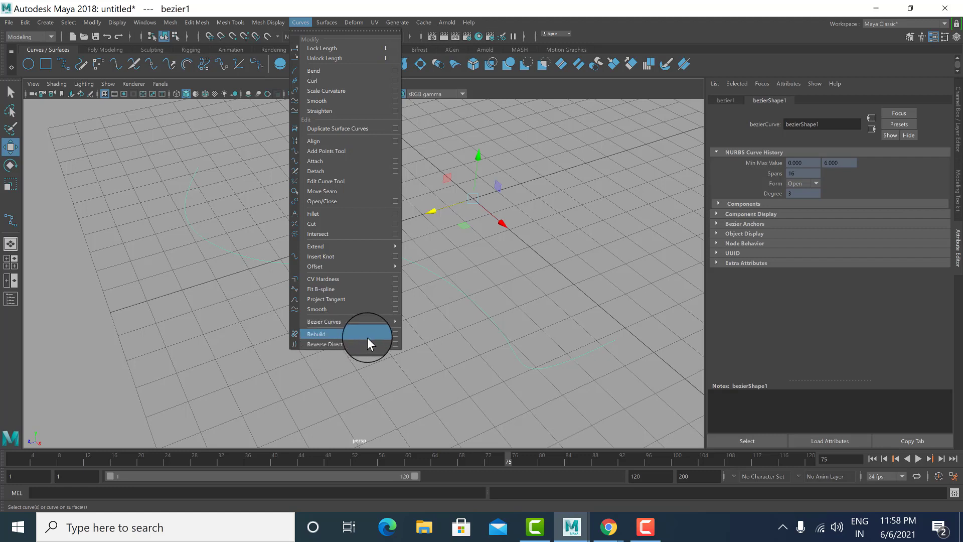
pyautogui.click(396, 334)
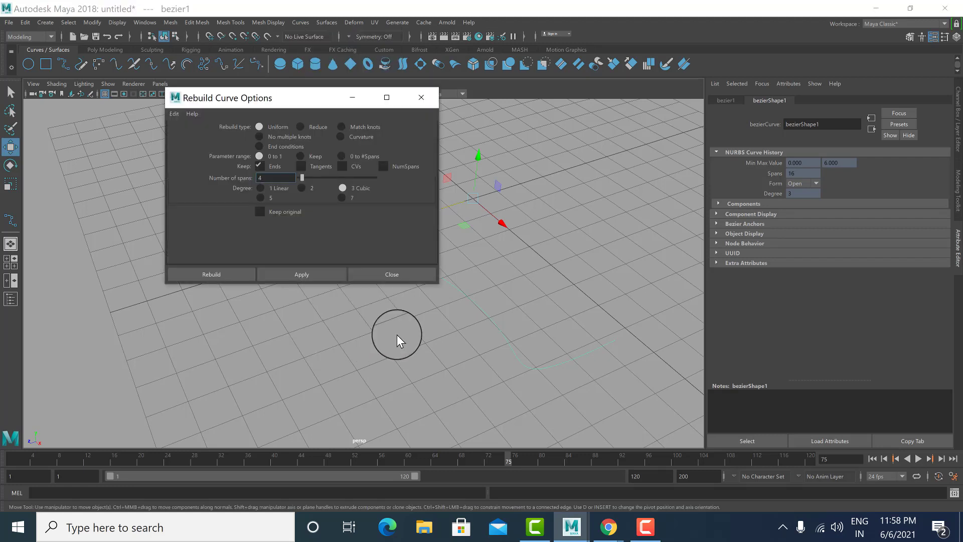
pyautogui.click(174, 113)
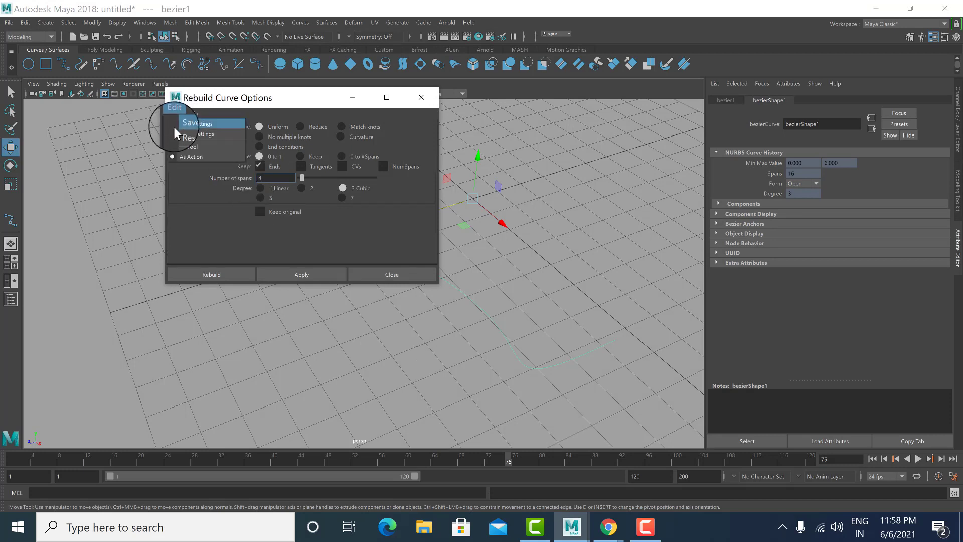
pyautogui.click(175, 131)
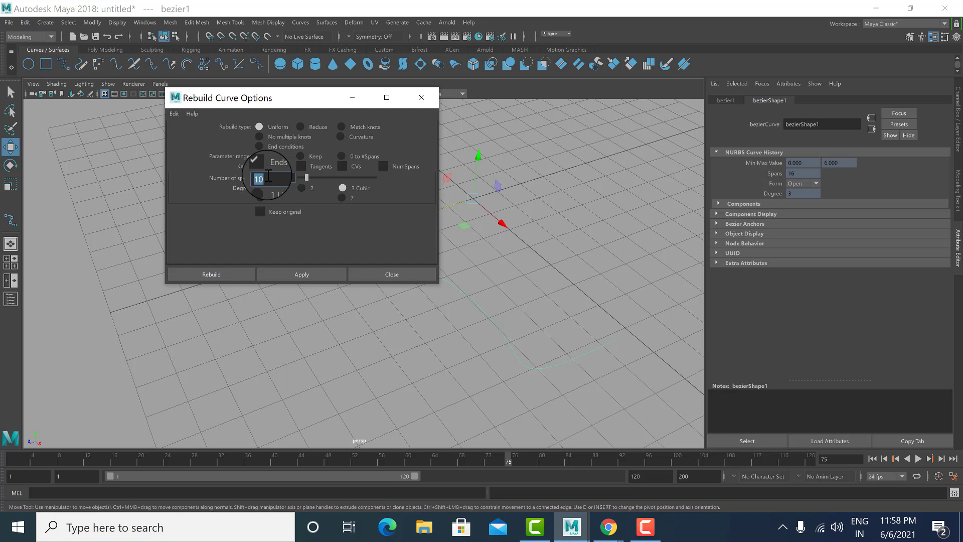
pyautogui.click(200, 274)
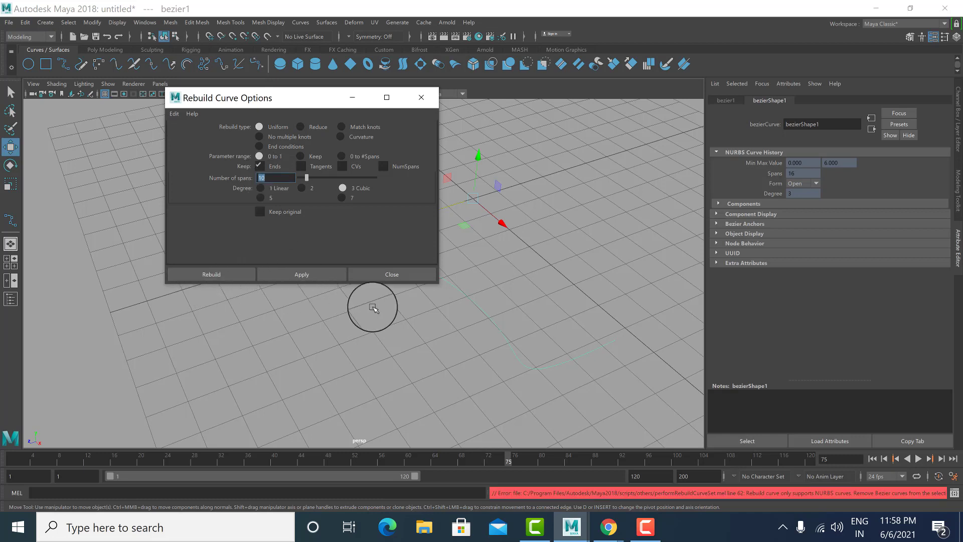
# Step: Delete the Bezier curve and reset the EP Curve tool settings to the 3 Cubic curve degree
pyautogui.moveTo(505, 338); pyautogui.dragTo(589, 213, button='right')
pyautogui.moveTo(578, 277); pyautogui.dragTo(465, 408)
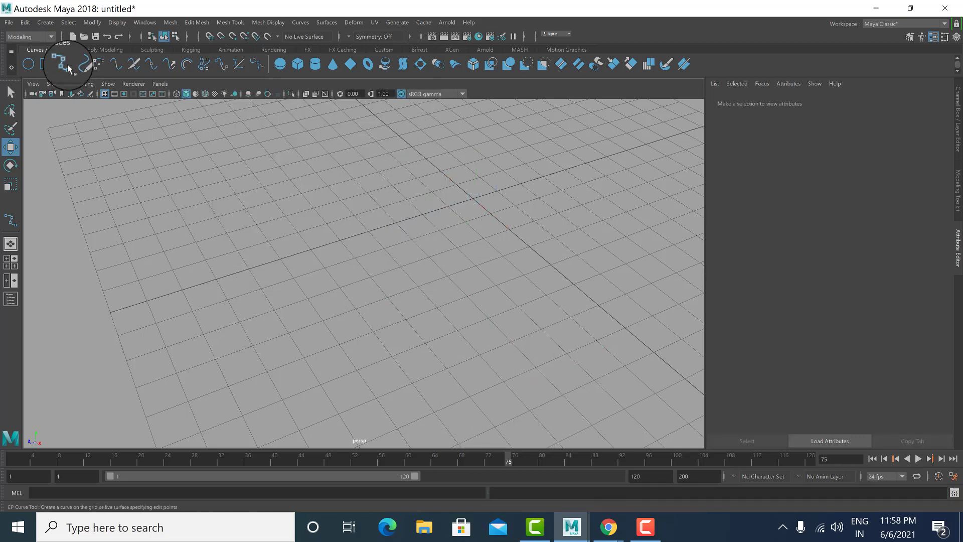
pyautogui.doubleClick(65, 65)
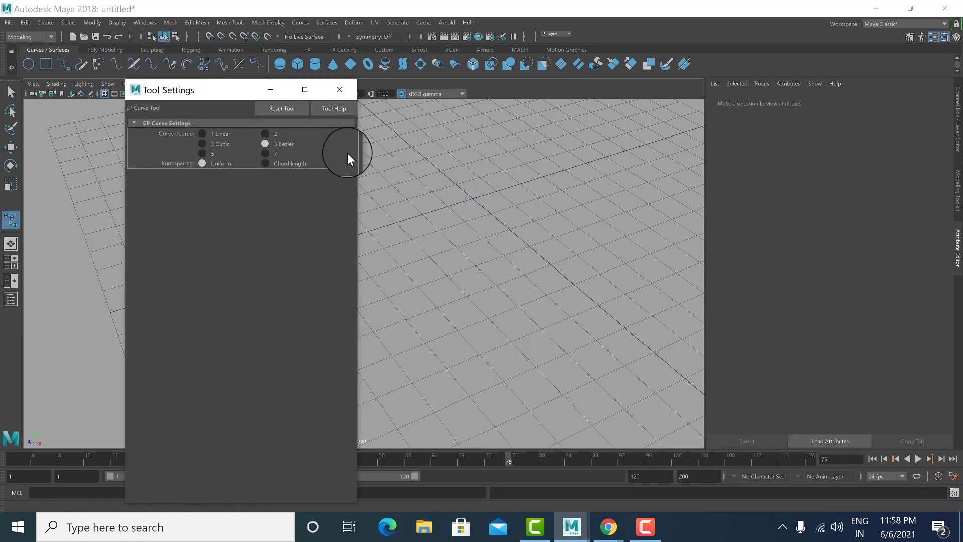
pyautogui.click(283, 103)
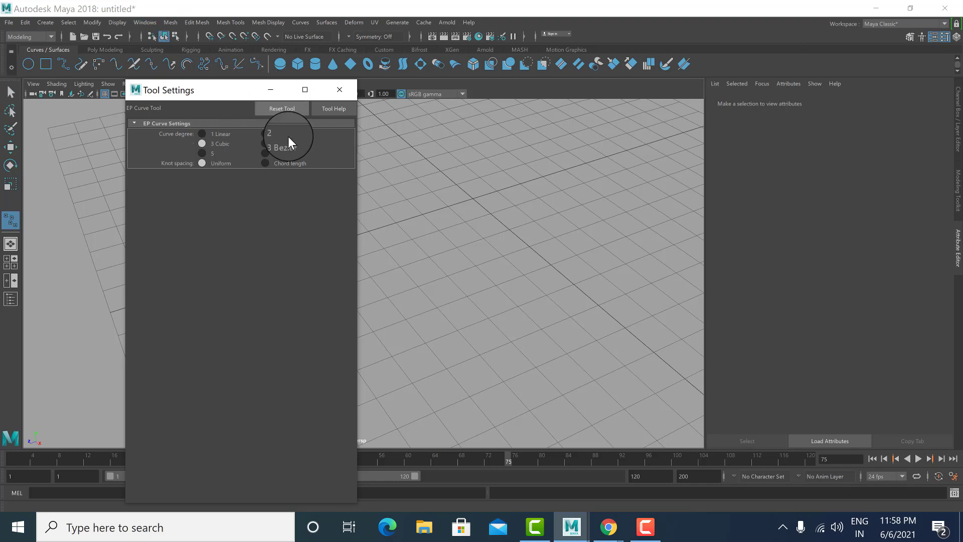
pyautogui.click(209, 128)
pyautogui.click(343, 86)
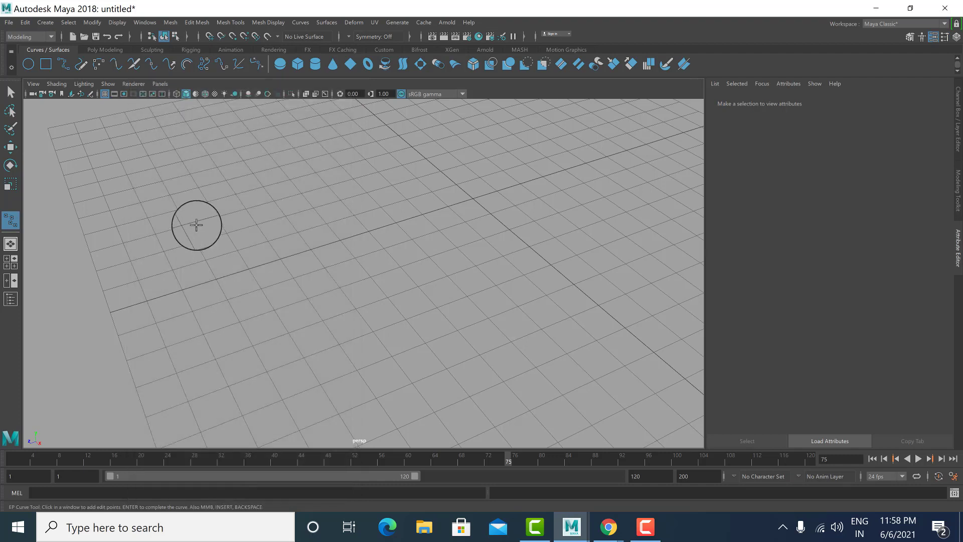
# Step: Draw an open cubic curve with six edit points winding diagonally across the grid
pyautogui.click(202, 199)
pyautogui.click(238, 249)
pyautogui.click(361, 243)
pyautogui.click(445, 336)
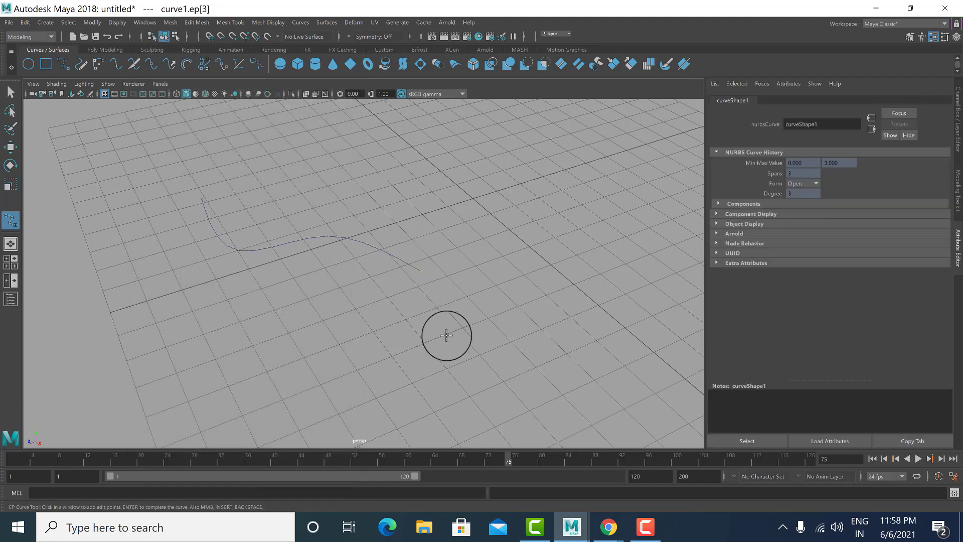
pyautogui.click(563, 378)
pyautogui.click(559, 369)
pyautogui.press('Return')
pyautogui.press('w')
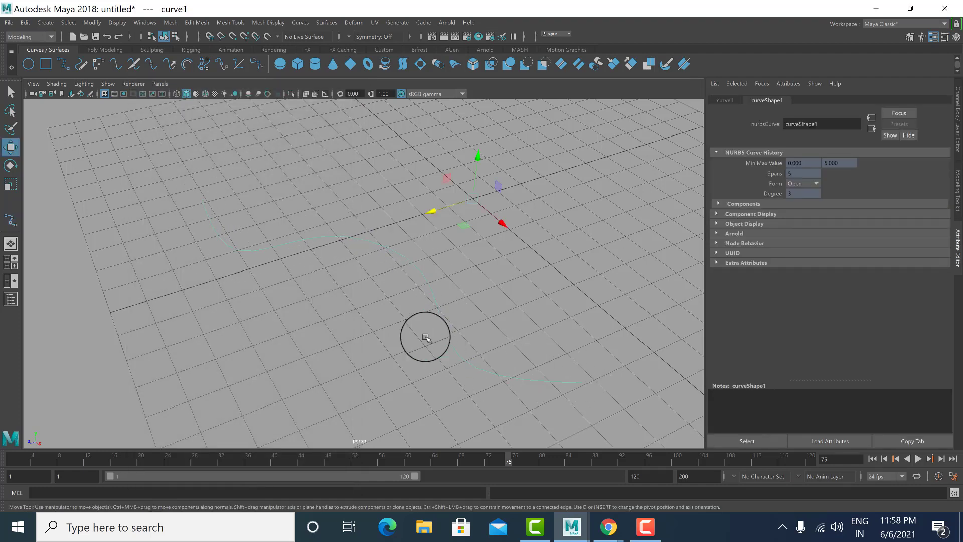
# Step: Rebuild the cubic curve uniformly with 10 spans
pyautogui.doubleClick(202, 64)
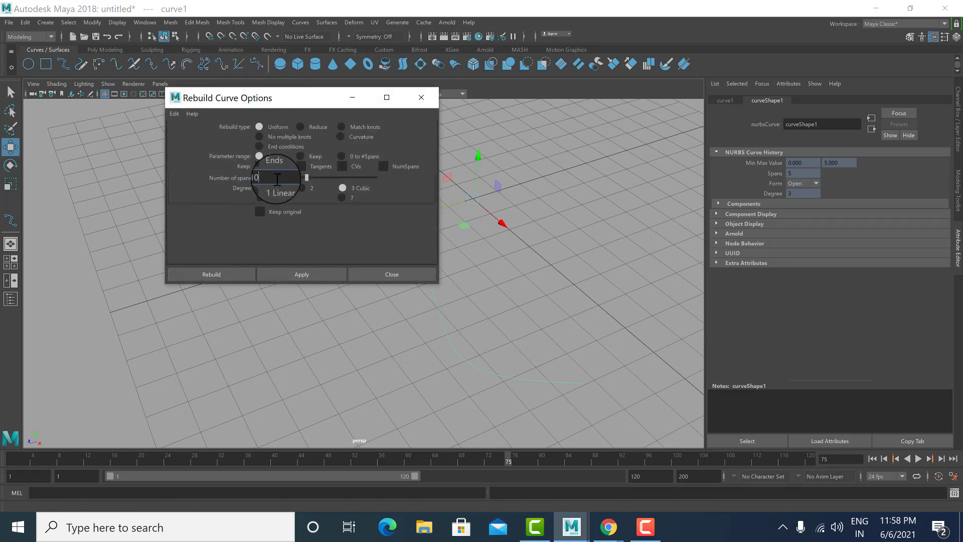
pyautogui.moveTo(276, 179); pyautogui.dragTo(238, 186)
pyautogui.click(206, 274)
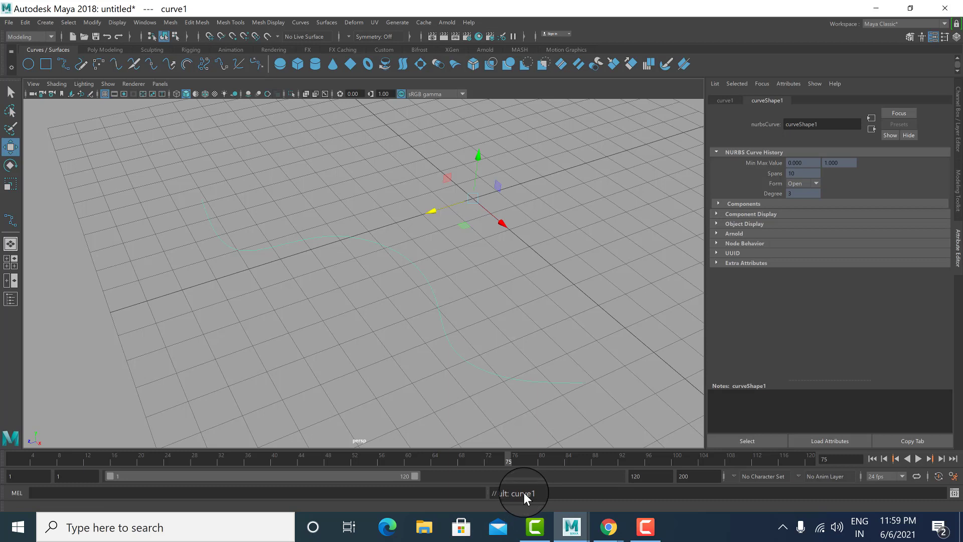
# Step: Display the rebuilt curve's control vertices to check their spacing, and return to object mode
pyautogui.rightClick(305, 280)
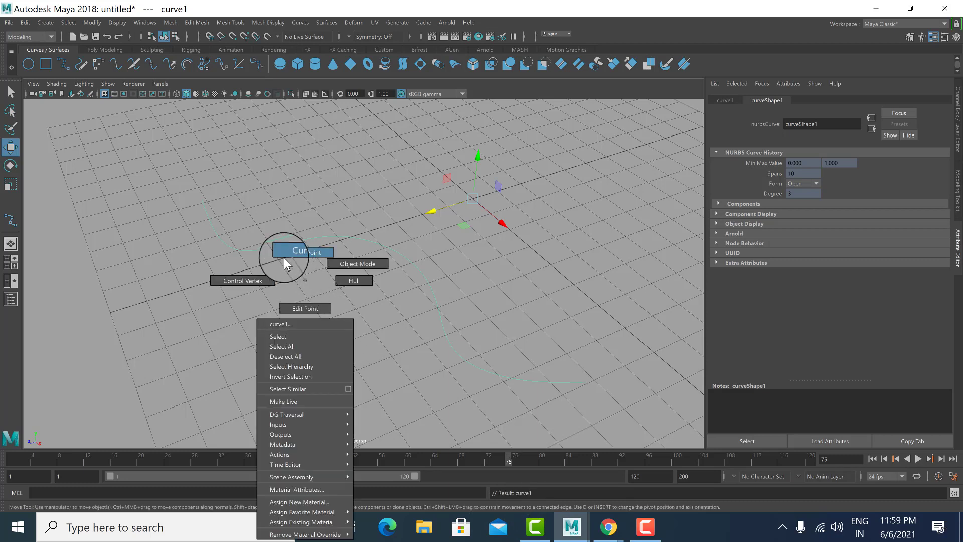
pyautogui.moveTo(284, 262); pyautogui.dragTo(255, 272, button='right')
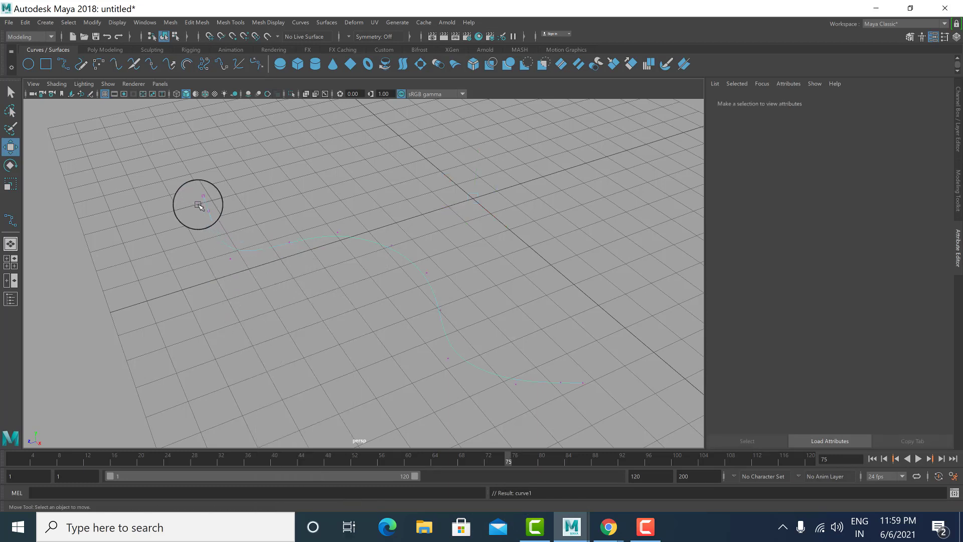
pyautogui.click(229, 239)
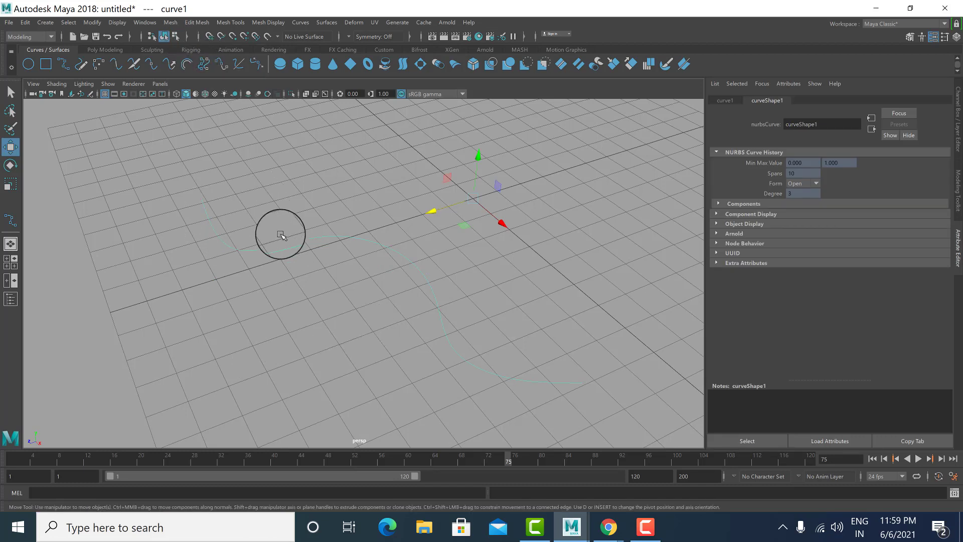
# Step: Delete the rebuilt cubic curve and switch back to the Move tool
pyautogui.press('Delete')
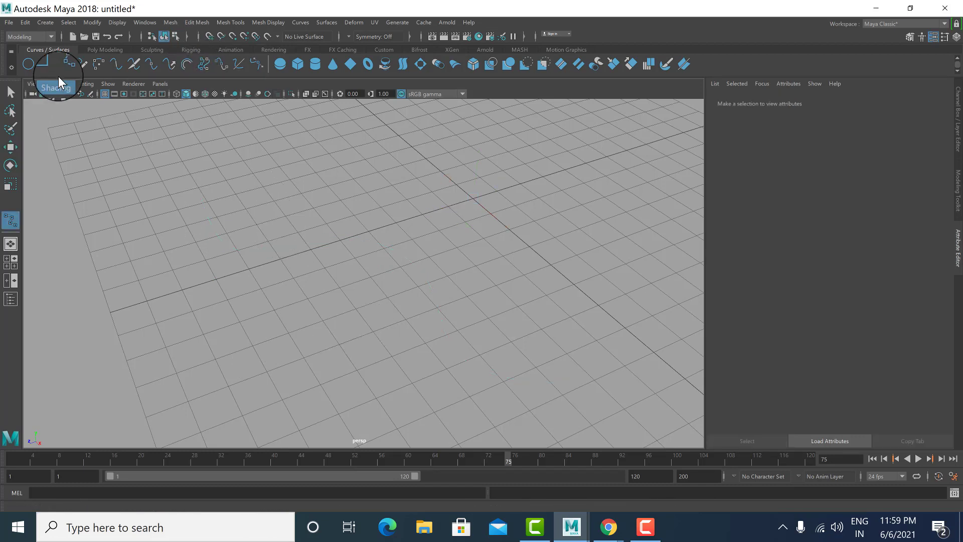
pyautogui.click(63, 64)
pyautogui.click(323, 25)
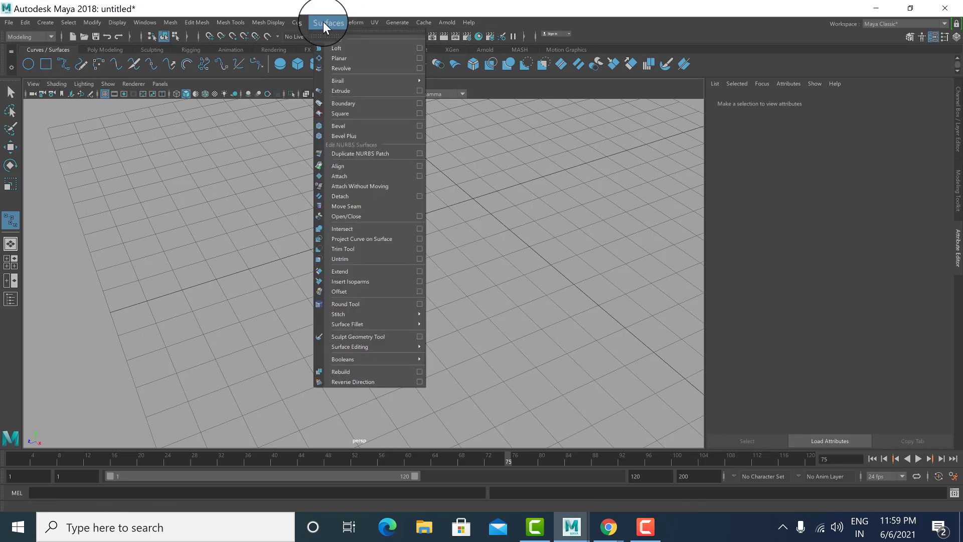
pyautogui.click(66, 65)
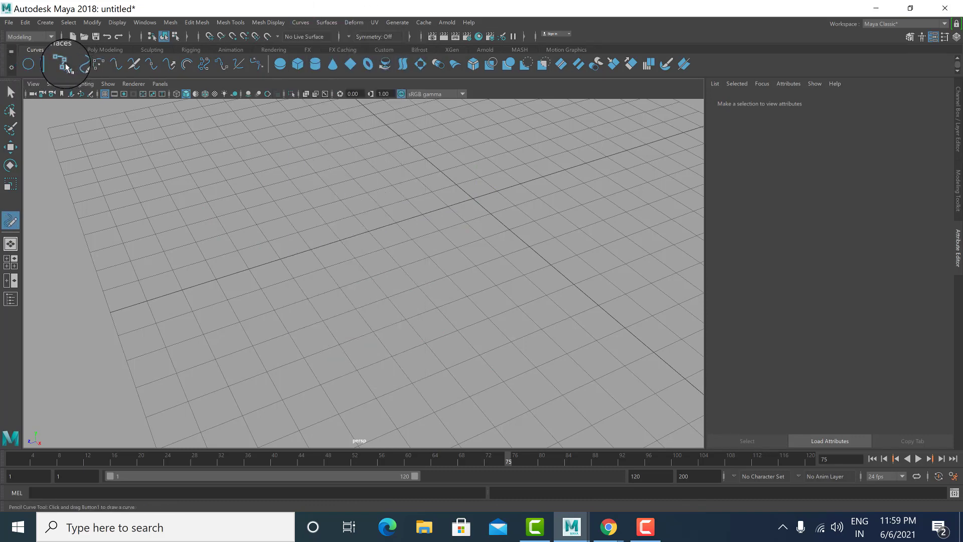
pyautogui.click(10, 152)
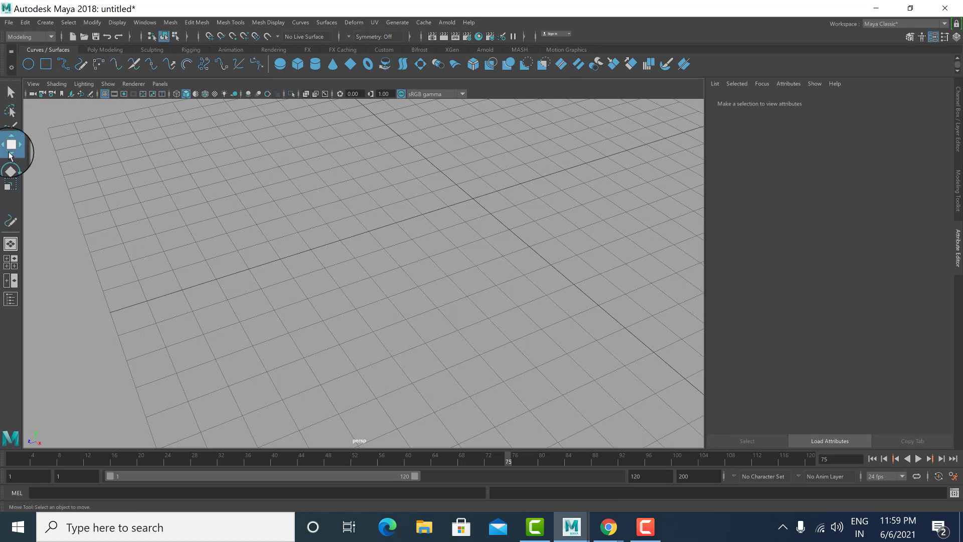
# Step: Create a default NURBS circle at the origin of the grid
pyautogui.click(329, 23)
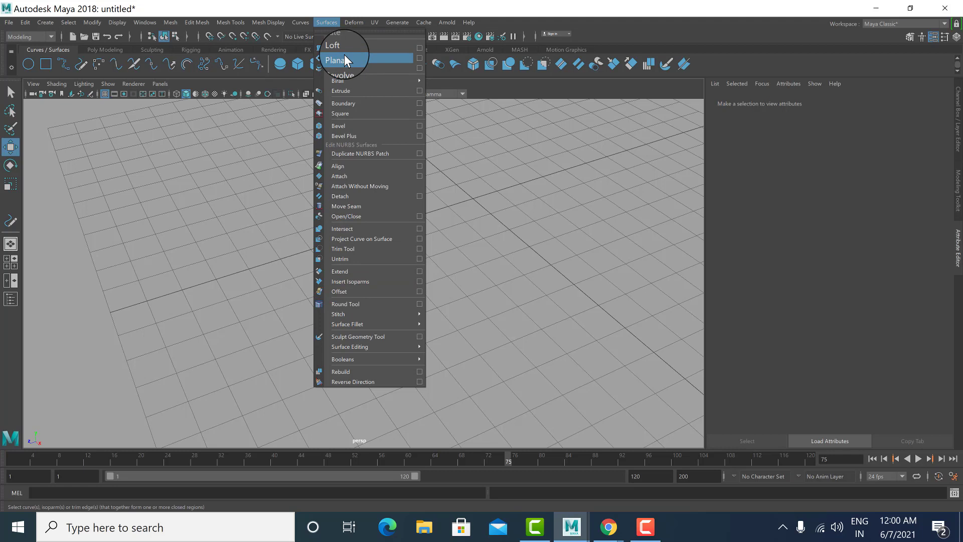
pyautogui.click(657, 207)
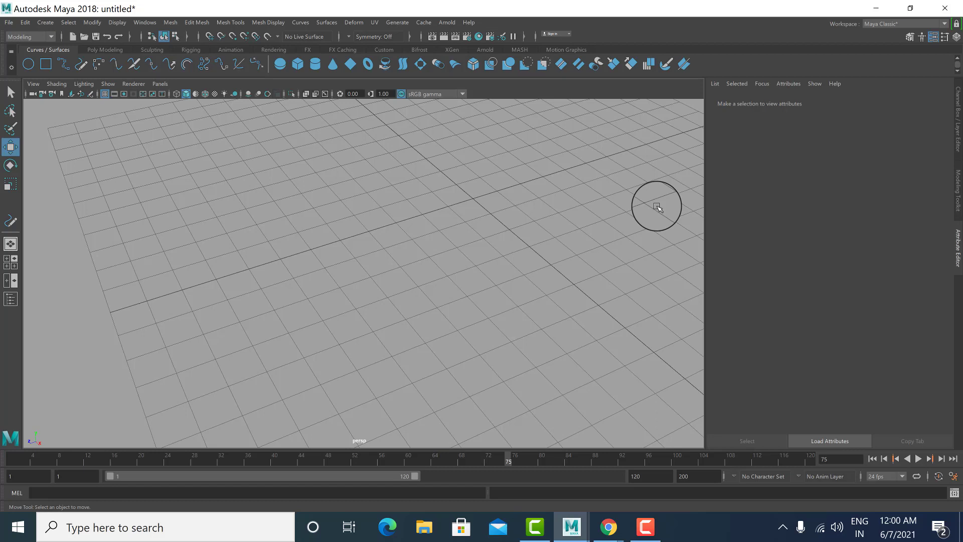
pyautogui.click(25, 66)
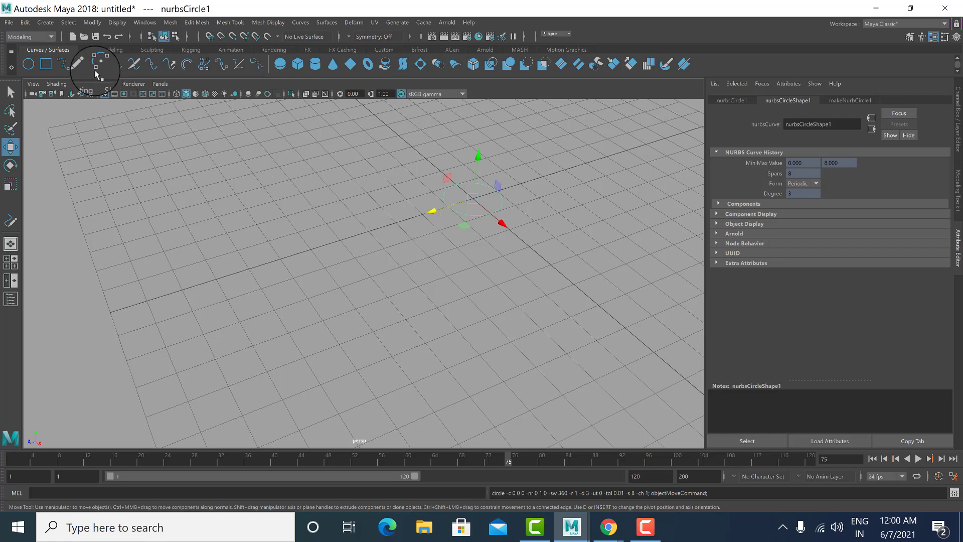
# Step: Turn on Interactive Creation for NURBS primitives and draw a second circle with a radius of about 1.74 on the grid
pyautogui.click(50, 23)
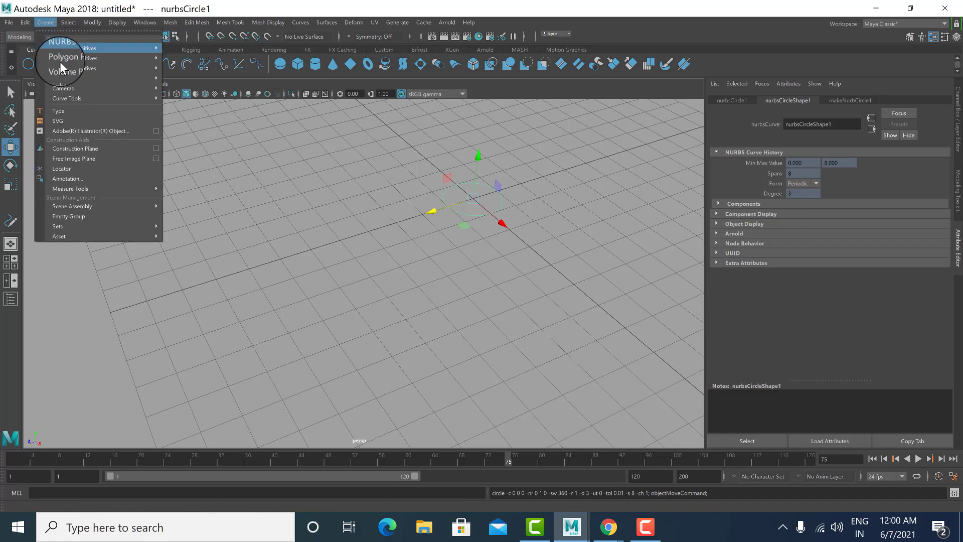
pyautogui.moveTo(78, 48)
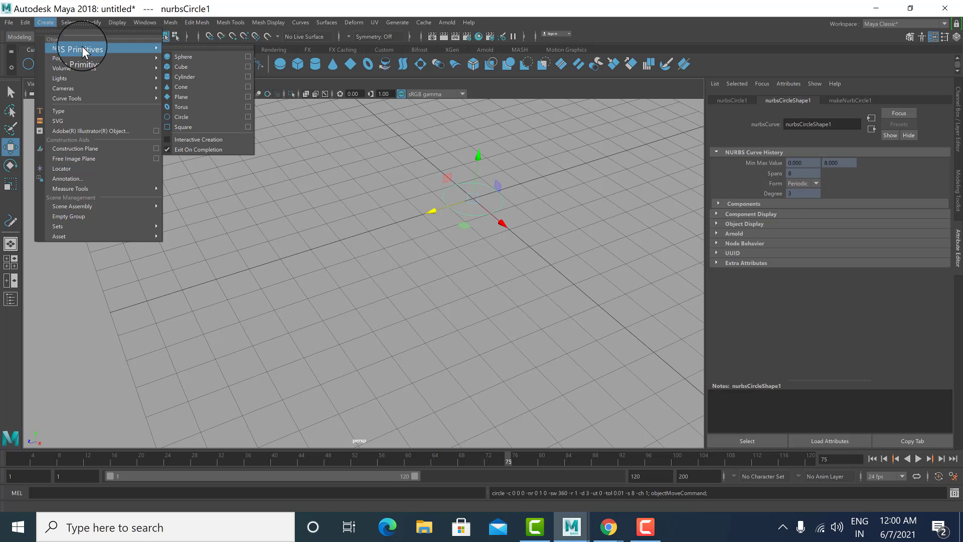
pyautogui.click(200, 140)
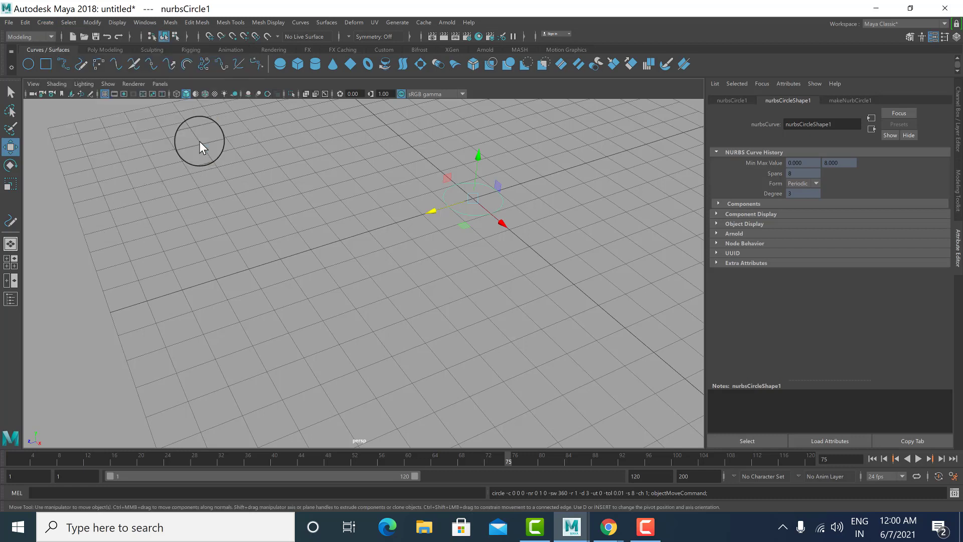
pyautogui.click(31, 68)
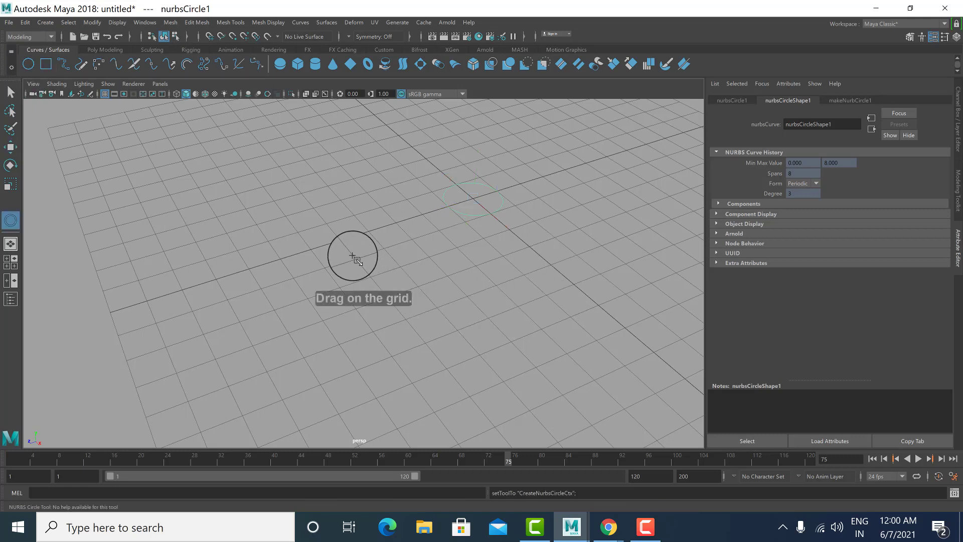
pyautogui.moveTo(354, 256); pyautogui.dragTo(374, 291)
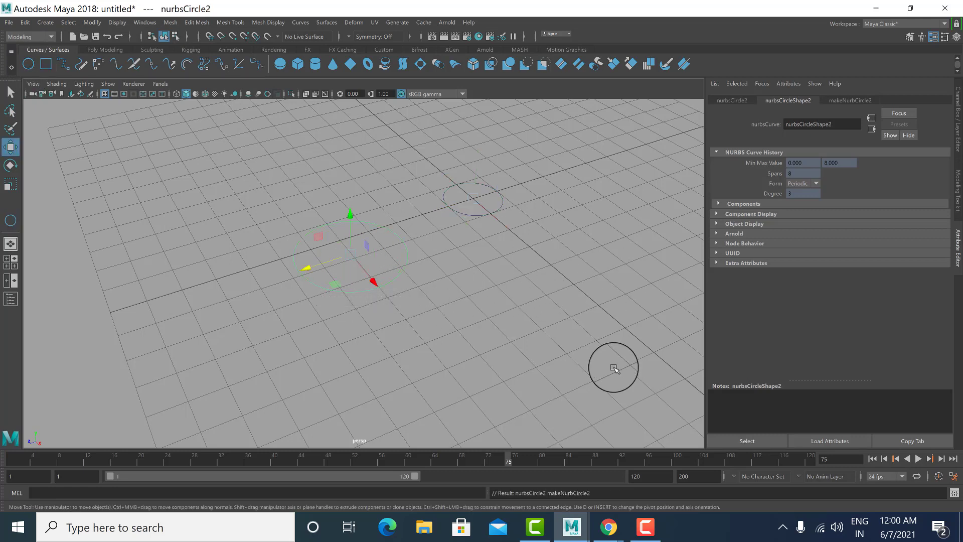
# Step: Select the circle at the origin and display its channels with the circle creation inputs expanded
pyautogui.moveTo(457, 179); pyautogui.dragTo(518, 247)
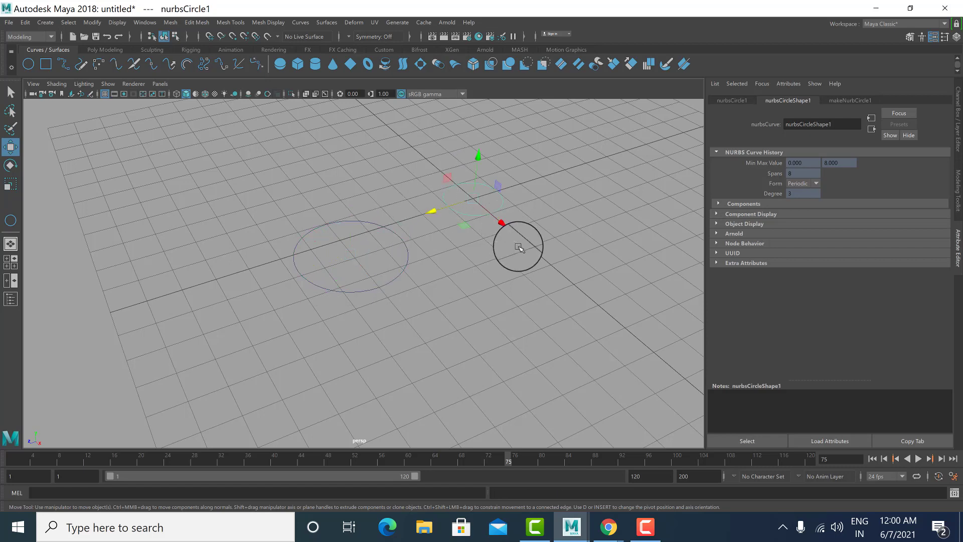
pyautogui.hotkey('ctrl', 'a')
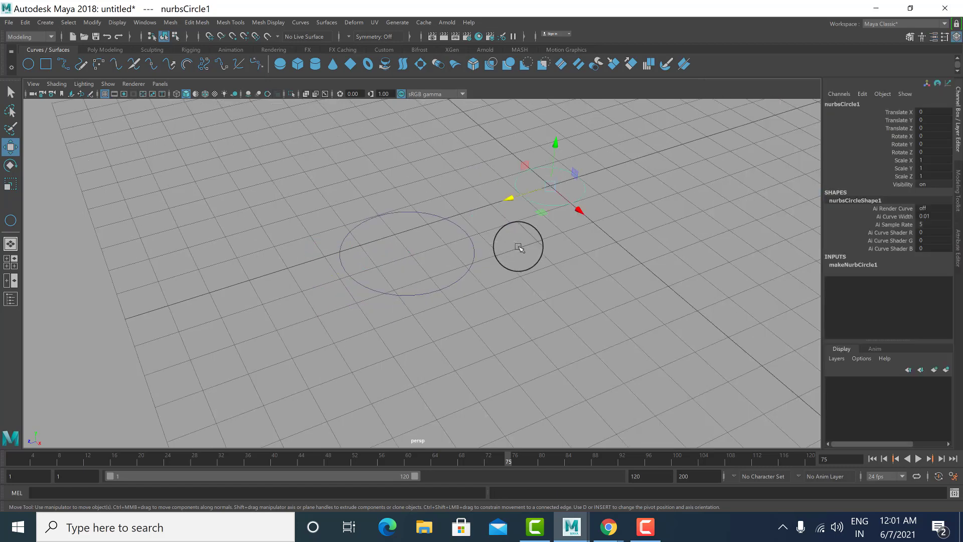
pyautogui.click(857, 264)
pyautogui.scroll(-1, 927, 326)
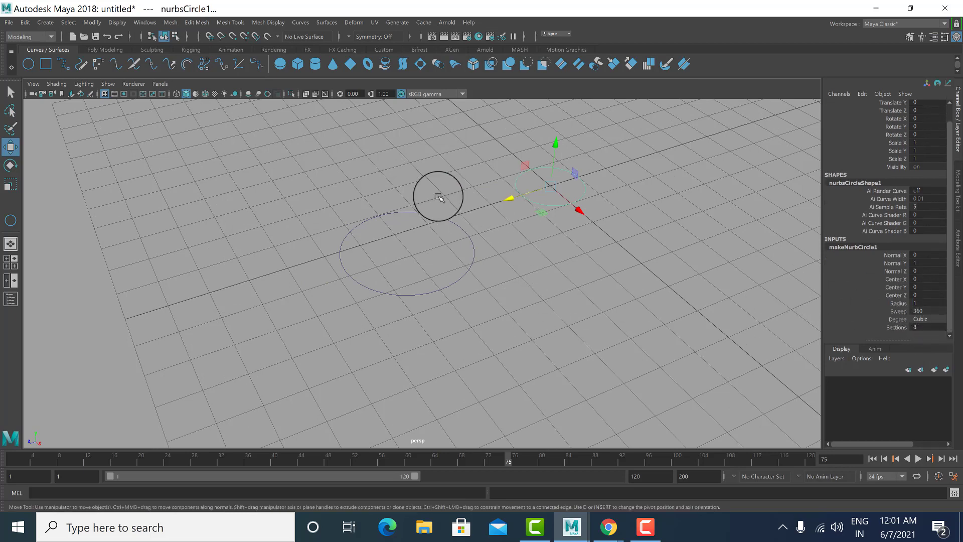
# Step: Set the radius of the second, interactively drawn circle to 1 in its creation inputs
pyautogui.click(395, 293)
pyautogui.click(848, 263)
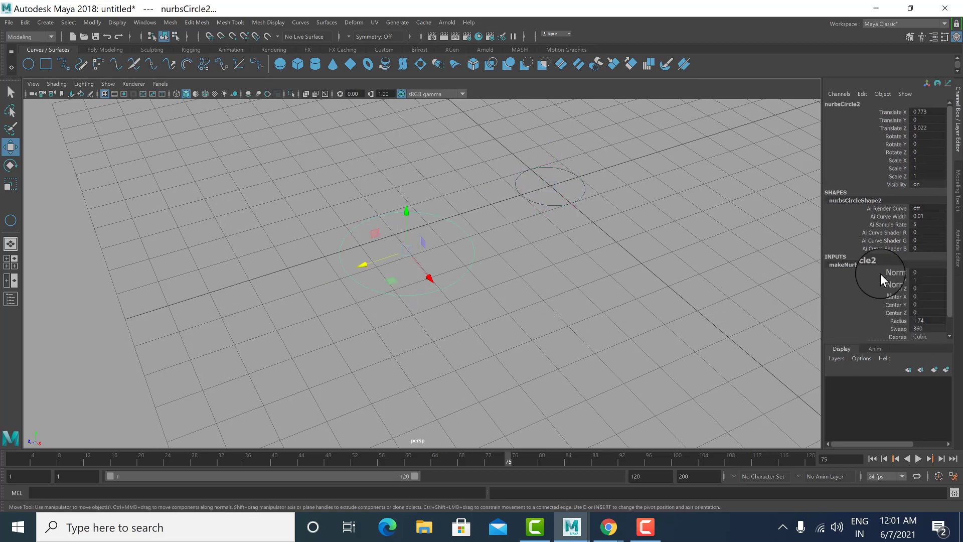
pyautogui.doubleClick(935, 319)
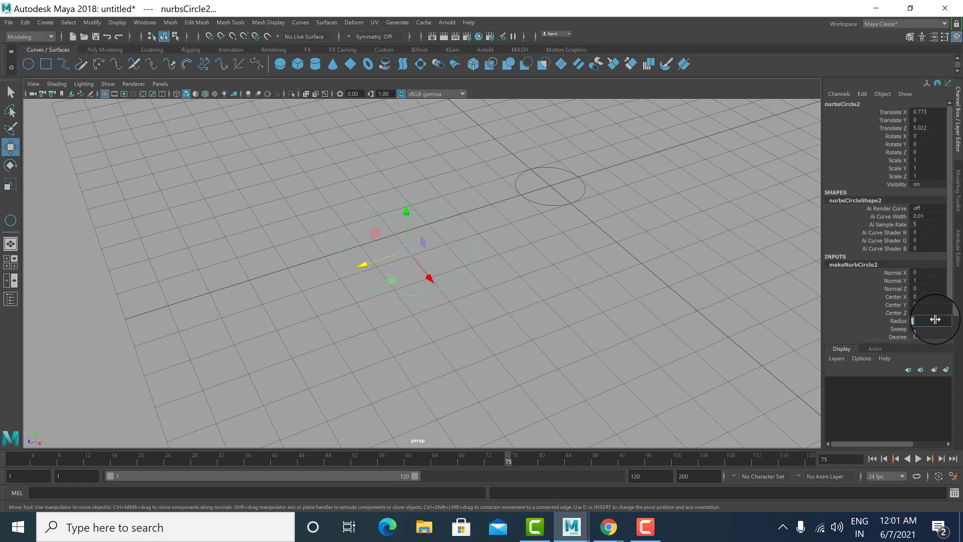
pyautogui.press('BackSpace')
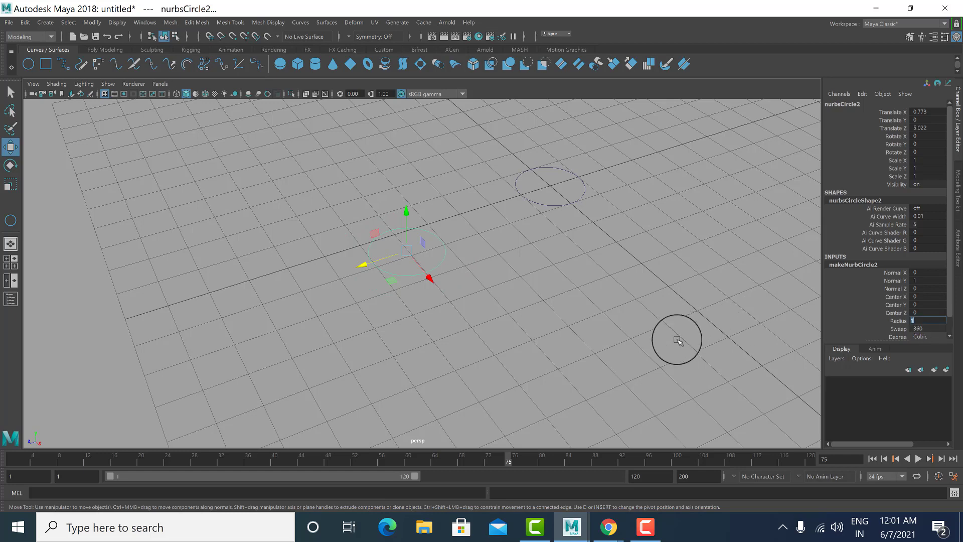
# Step: Delete the second circle, leaving only the circle at the origin
pyautogui.click(411, 311)
pyautogui.moveTo(398, 315); pyautogui.dragTo(398, 314)
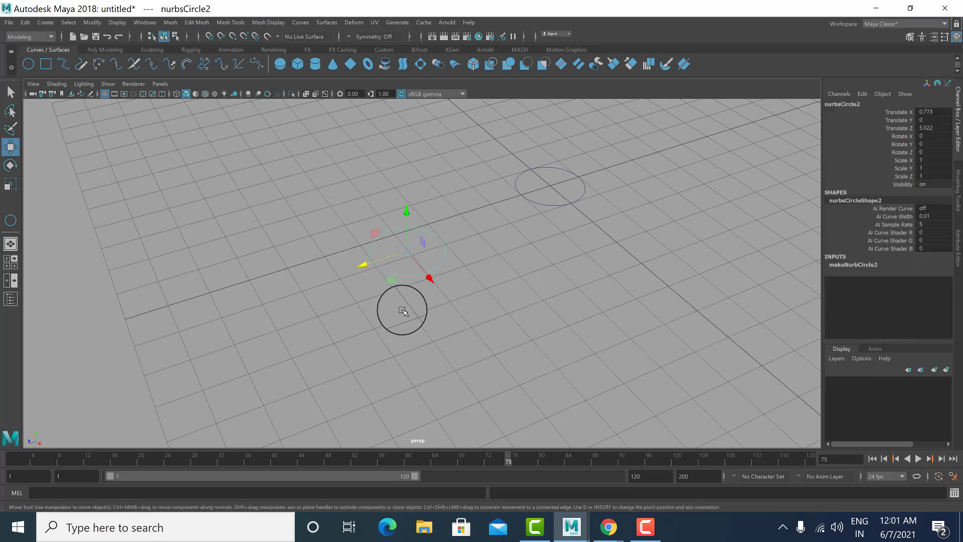
pyautogui.press('Delete')
# Step: Set the sweep of the circle at the origin to 180 in its creation inputs
pyautogui.moveTo(446, 158); pyautogui.dragTo(614, 246)
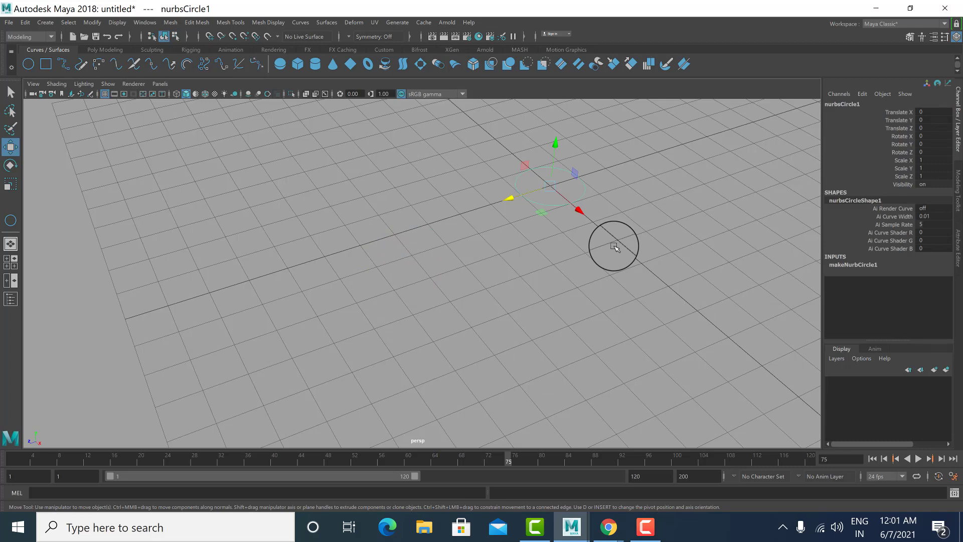
pyautogui.press('f')
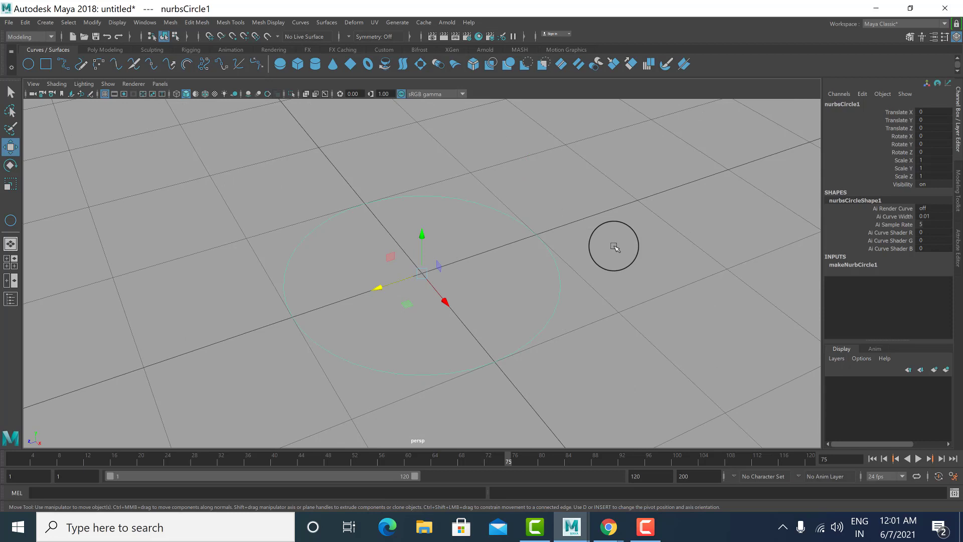
pyautogui.click(866, 265)
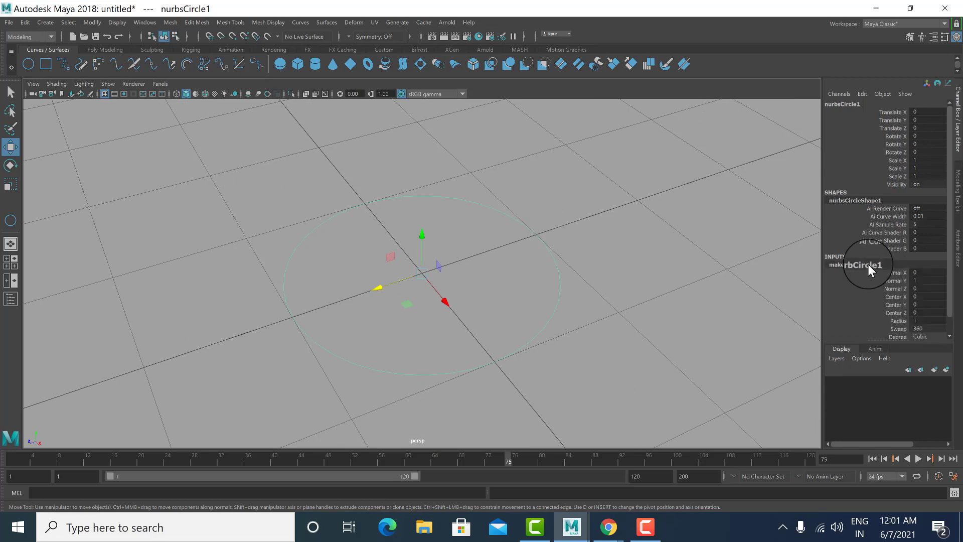
pyautogui.scroll(-1, 907, 282)
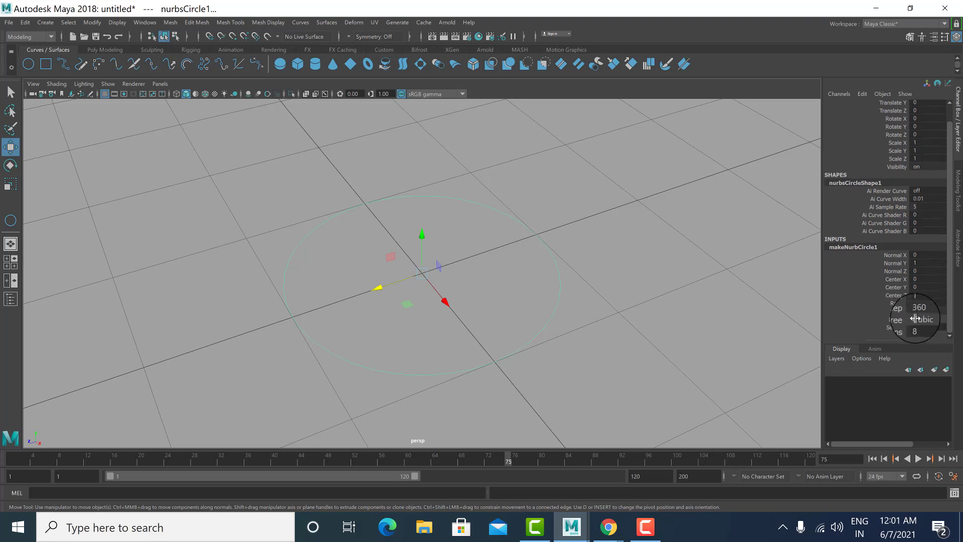
pyautogui.doubleClick(932, 311)
pyautogui.write('180')
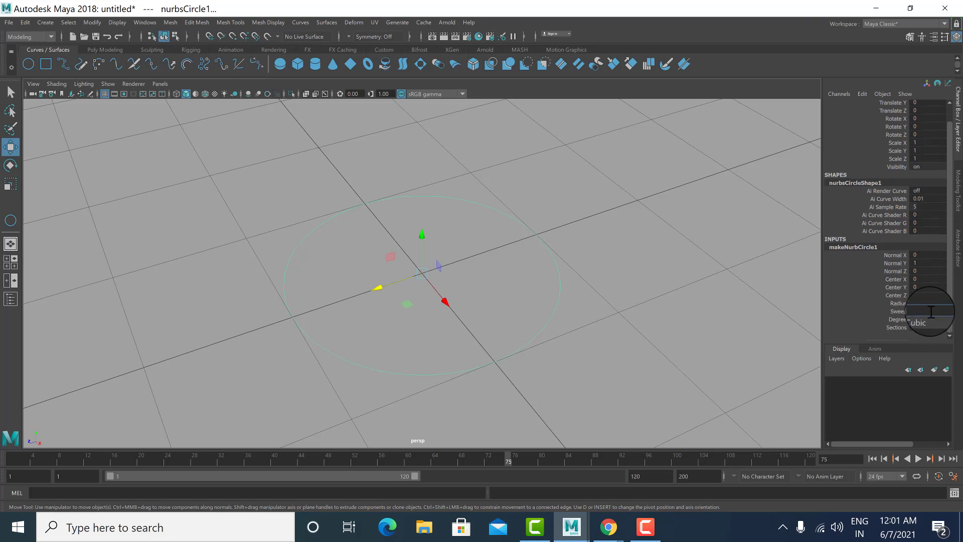
pyautogui.press('Return')
# Step: Try a sweep of 90 on the circle, and return the sweep to 180
pyautogui.write('90')
pyautogui.press('Return')
pyautogui.write('180')
pyautogui.press('Return')
# Step: Change the degree of the half circle to Linear
pyautogui.click(924, 320)
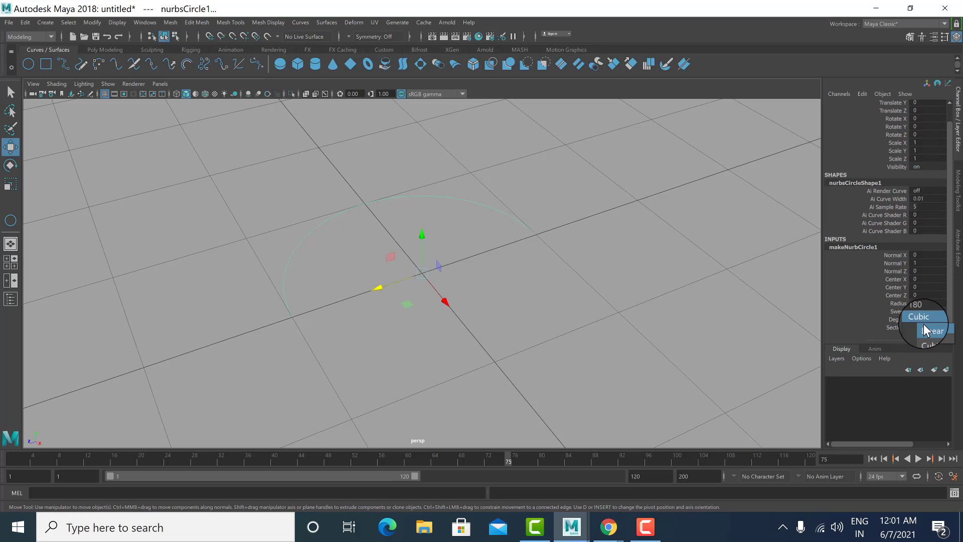
pyautogui.click(923, 326)
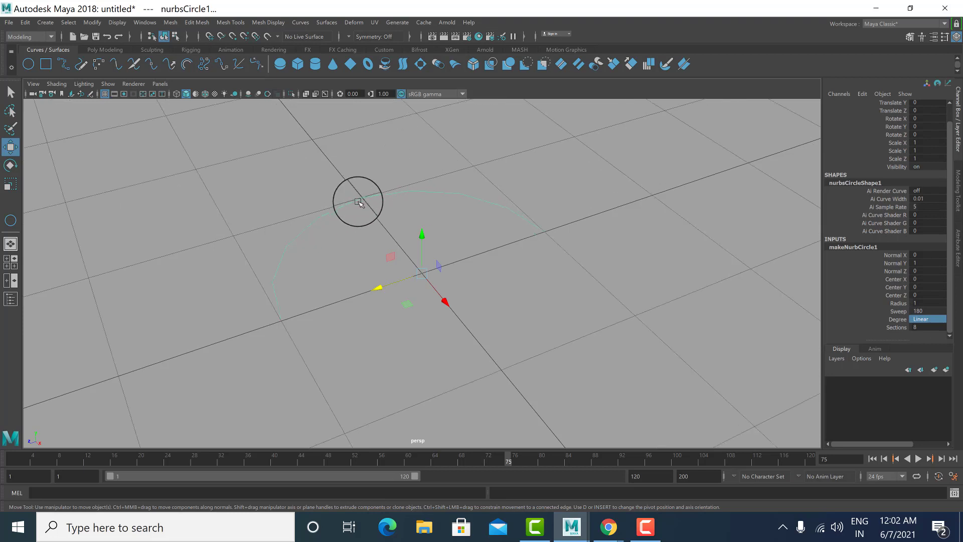
# Step: Cycle the viewport background colours and settle on black so the curve stands out
pyautogui.hotkey('alt', 'b')
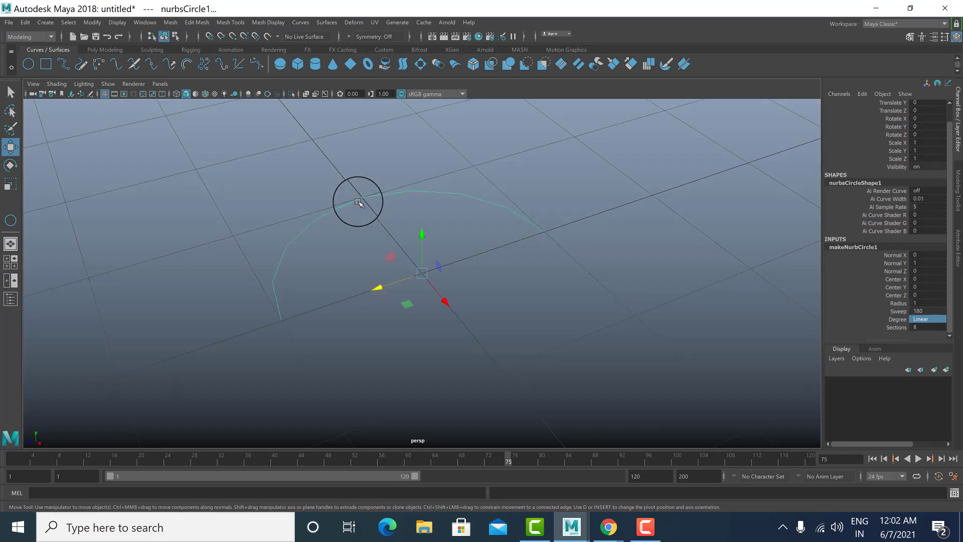
pyautogui.hotkey('alt', 'b')
pyautogui.hotkey('alt', 'b')
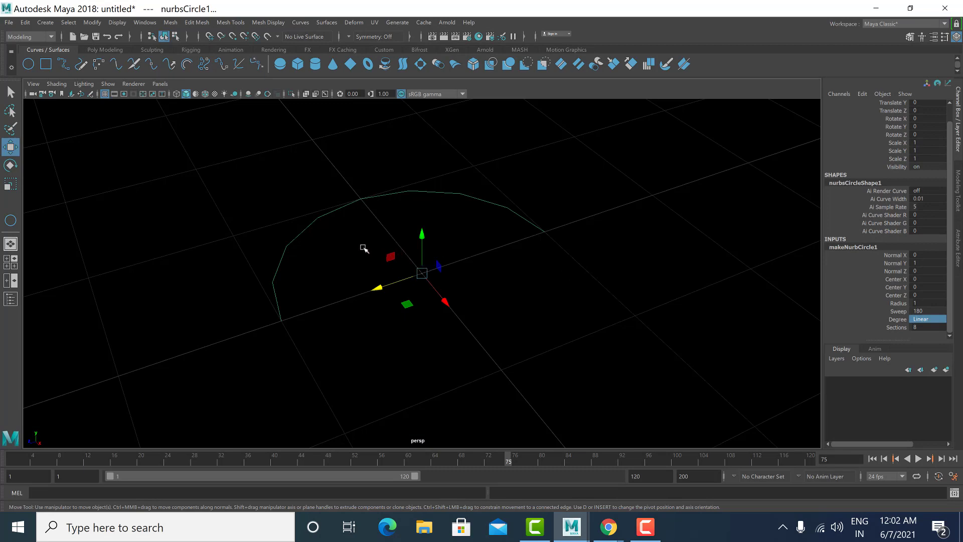
pyautogui.hotkey('alt', 'b')
pyautogui.hotkey('alt', 'b')
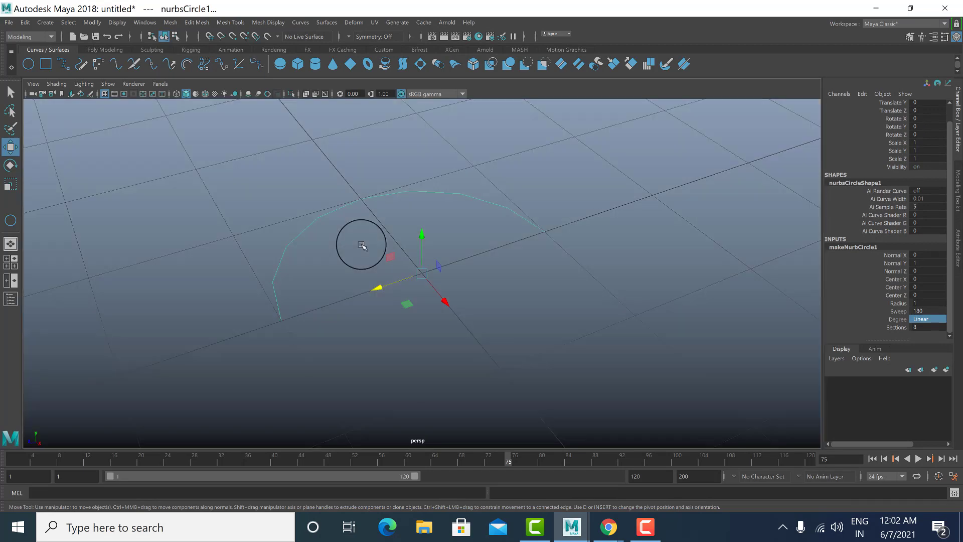
pyautogui.hotkey('alt', 'b')
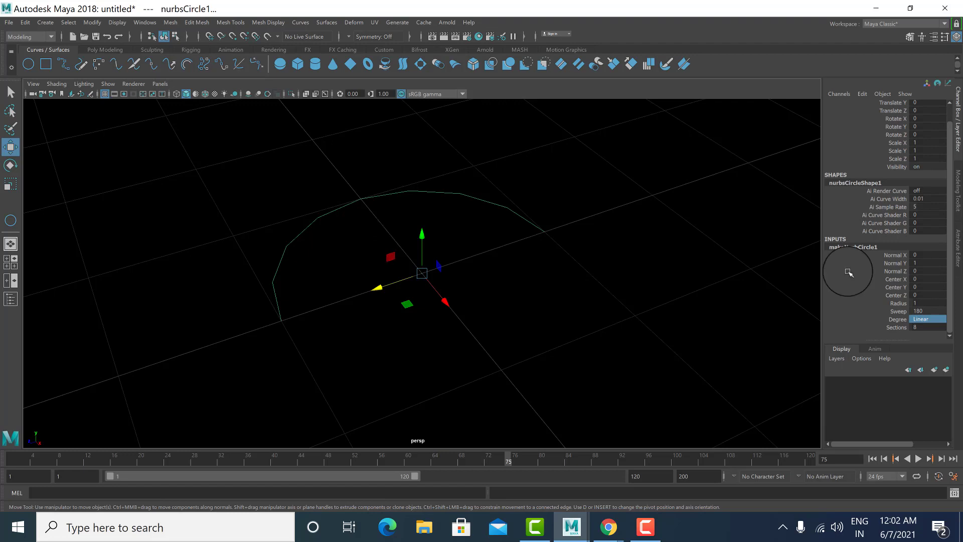
# Step: Reduce the linear half circle's sections to 1 and set its sweep to 360 to form a triangle
pyautogui.click(896, 326)
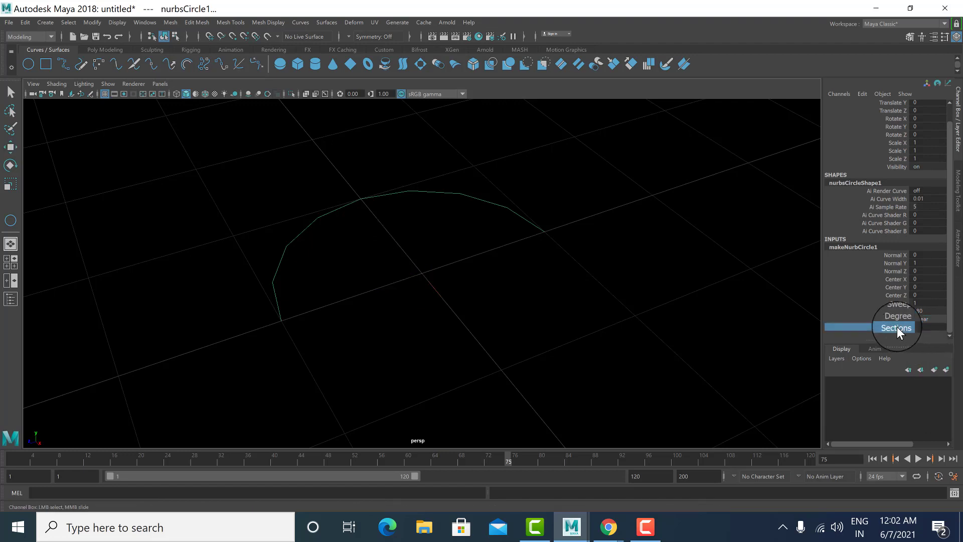
pyautogui.moveTo(514, 299); pyautogui.dragTo(452, 308, button='middle')
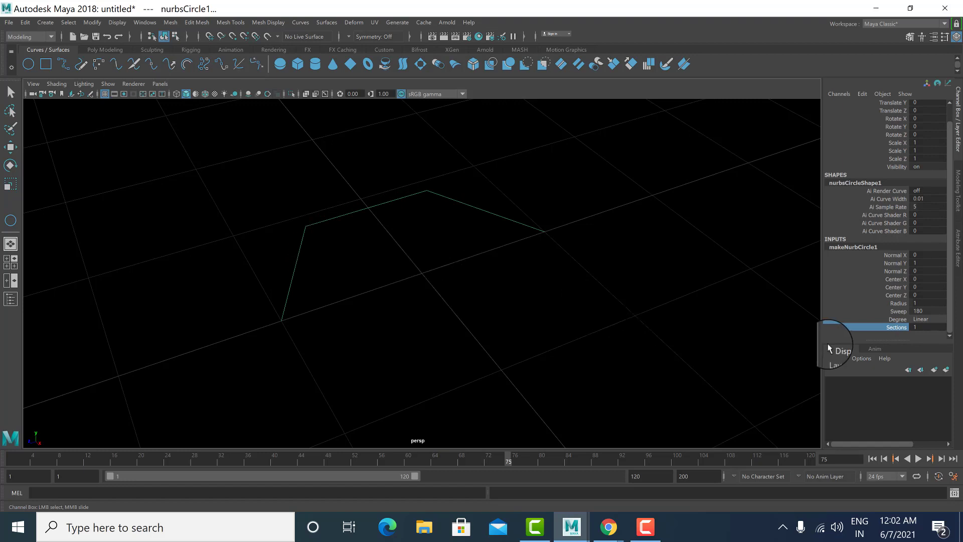
pyautogui.click(897, 311)
pyautogui.moveTo(561, 305); pyautogui.dragTo(599, 305, button='middle')
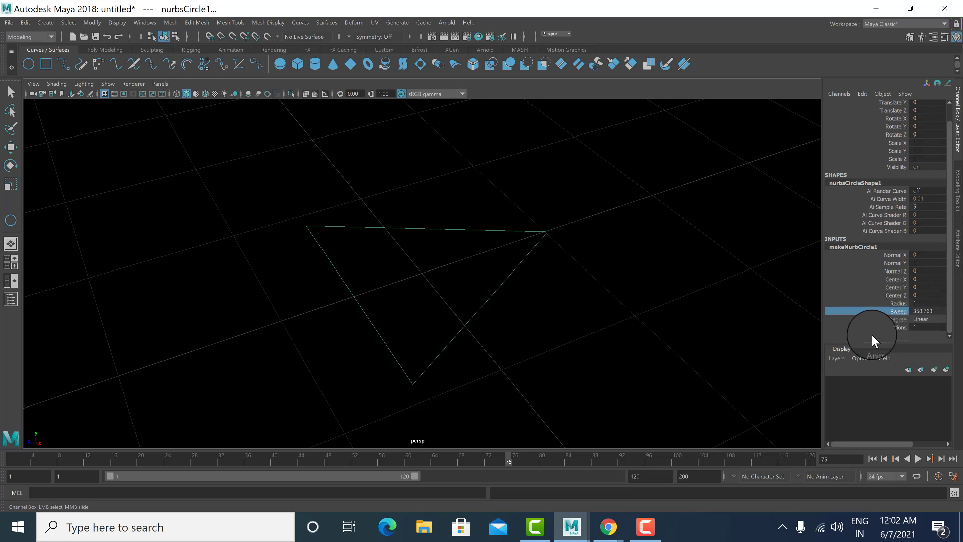
pyautogui.doubleClick(920, 311)
pyautogui.write('360')
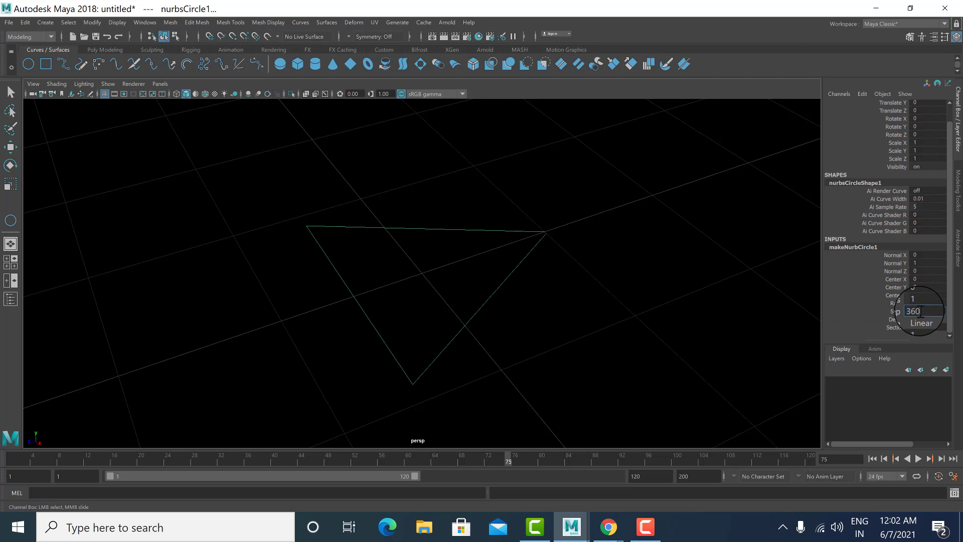
pyautogui.press('Return')
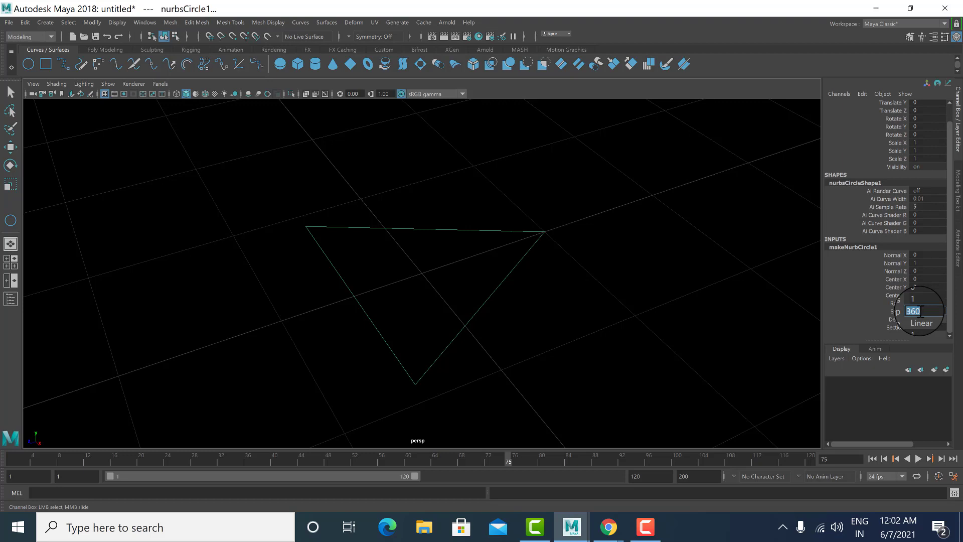
# Step: Raise the linear circle's sections to 57 to smooth its outline, and reduce them to 6 to form a hexagon
pyautogui.click(896, 327)
pyautogui.moveTo(622, 342); pyautogui.dragTo(765, 350, button='middle')
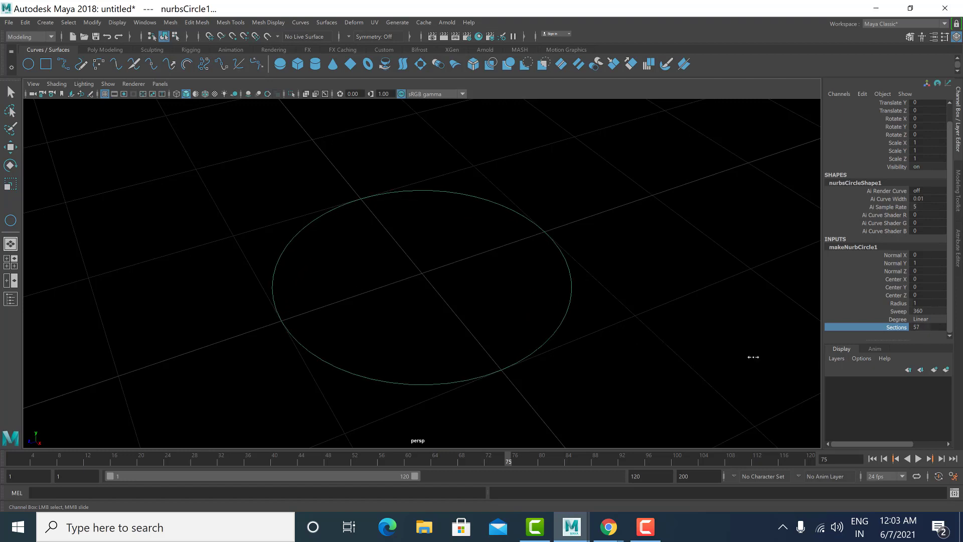
pyautogui.moveTo(727, 365); pyautogui.dragTo(593, 347, button='middle')
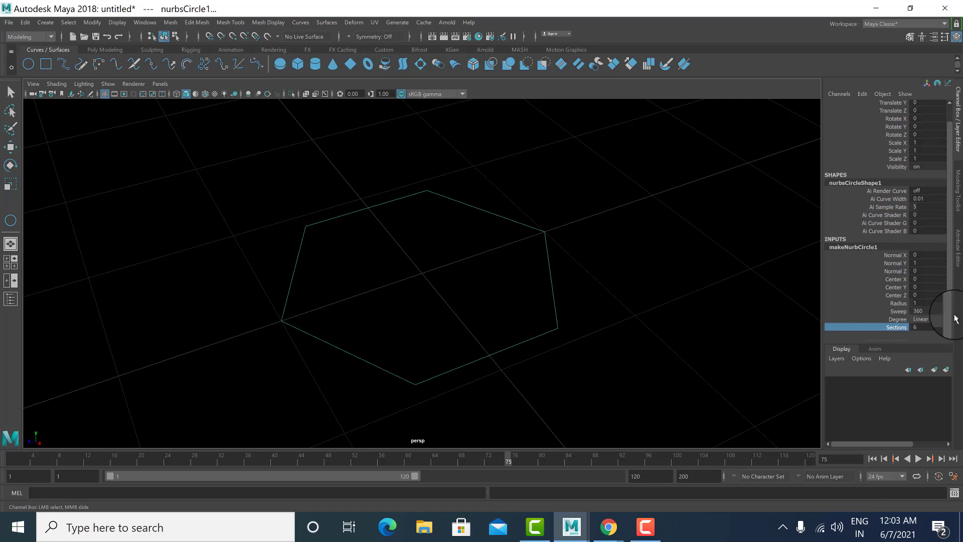
# Step: Duplicate the hexagon and move the copy straight up about 1.82 units above the original
pyautogui.keyDown('alt'); pyautogui.moveTo(621, 242); pyautogui.dragTo(511, 206); pyautogui.keyUp('alt')
pyautogui.press('w')
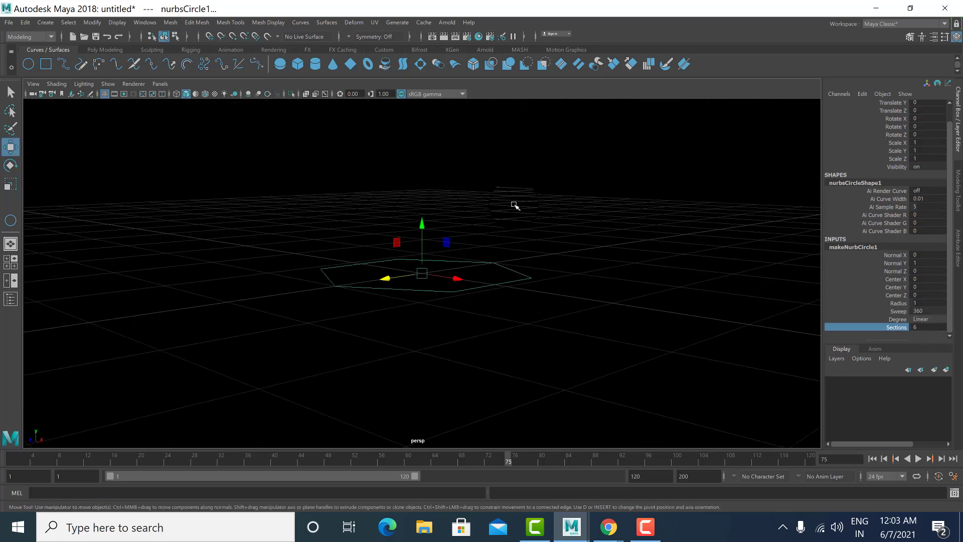
pyautogui.keyDown('alt'); pyautogui.moveTo(488, 279); pyautogui.dragTo(468, 309); pyautogui.keyUp('alt')
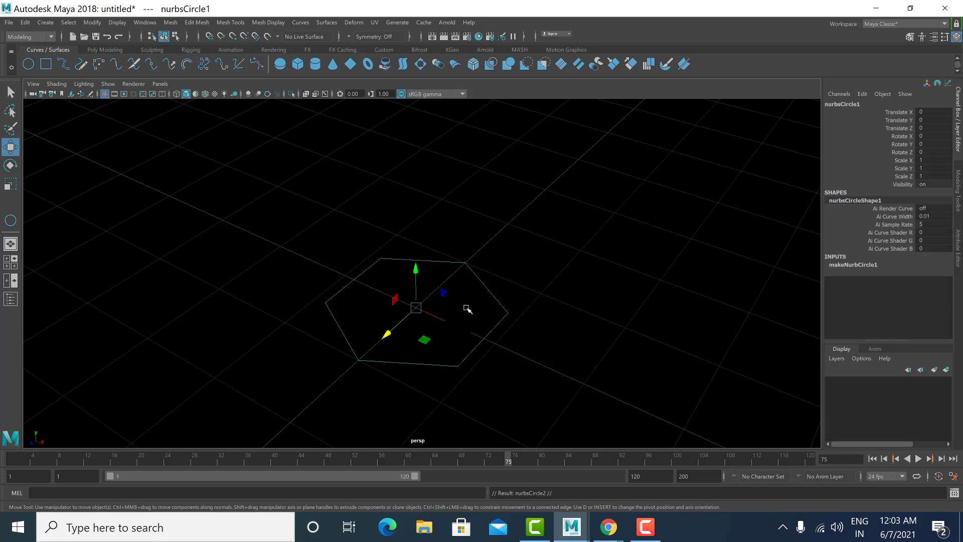
pyautogui.moveTo(415, 269); pyautogui.dragTo(422, 96)
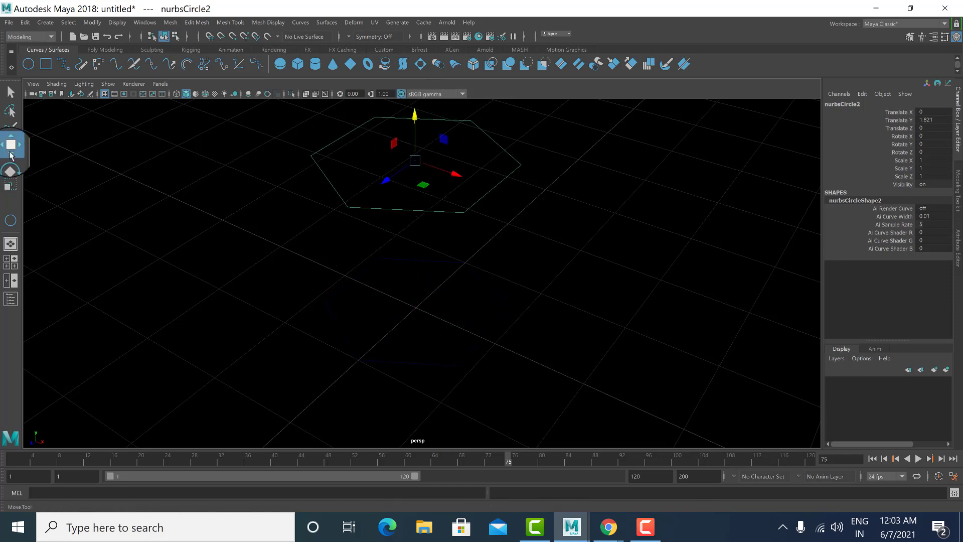
pyautogui.click(11, 147)
pyautogui.keyDown('alt'); pyautogui.moveTo(161, 269); pyautogui.dragTo(267, 260); pyautogui.keyUp('alt')
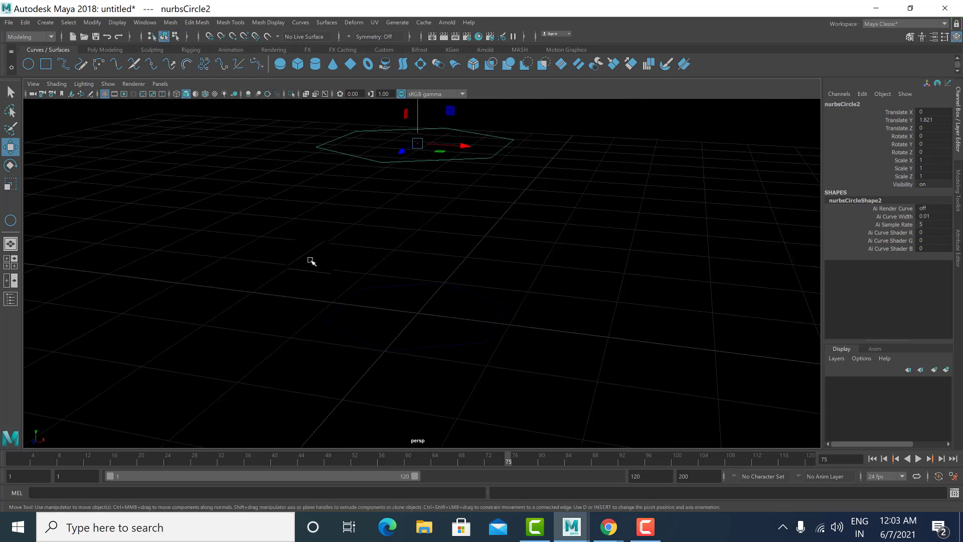
# Step: Cycle the viewport background colours and settle on dark grey so both hexagon curves stand out
pyautogui.click(473, 277)
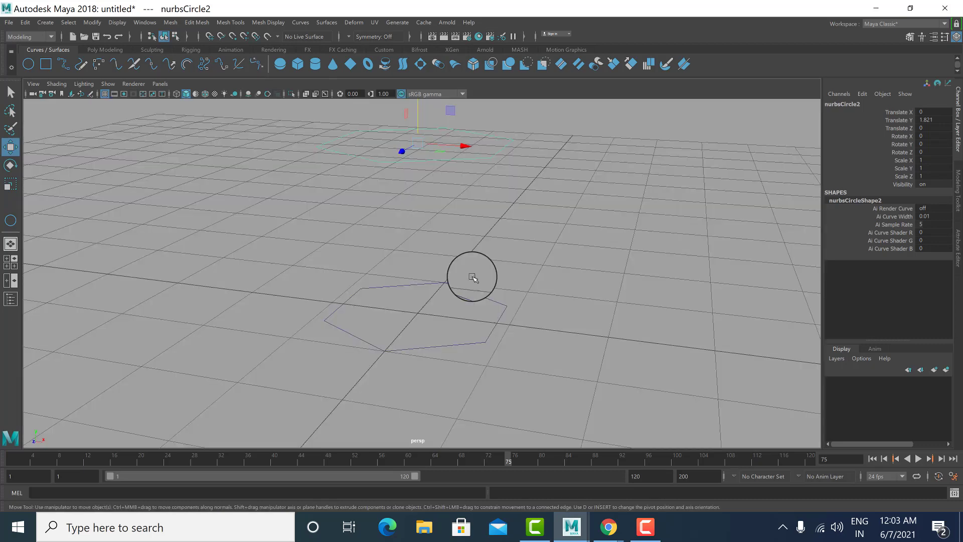
pyautogui.hotkey('alt', 'b')
pyautogui.hotkey('alt', 'b')
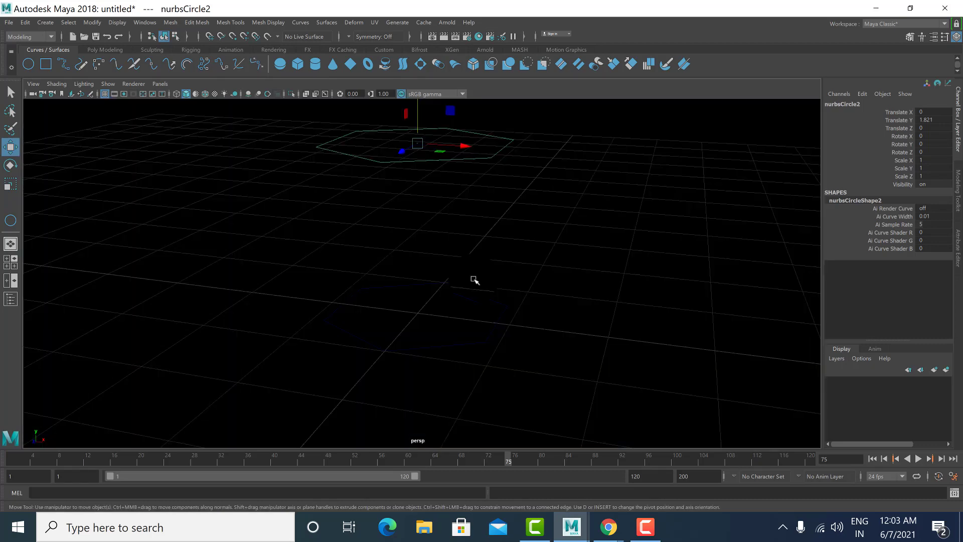
pyautogui.hotkey('alt', 'b')
pyautogui.keyDown('alt'); pyautogui.moveTo(473, 279); pyautogui.dragTo(477, 322); pyautogui.keyUp('alt')
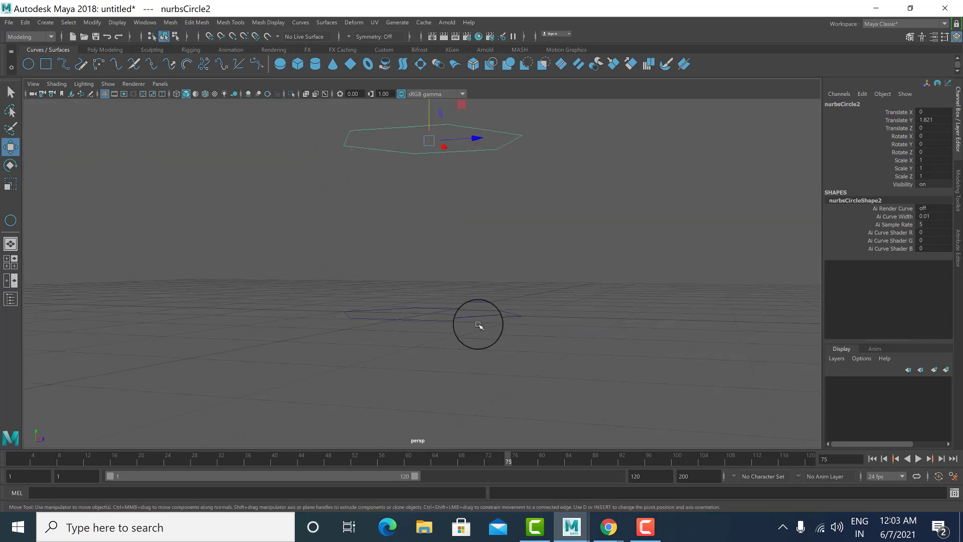
pyautogui.moveTo(290, 125); pyautogui.dragTo(521, 395)
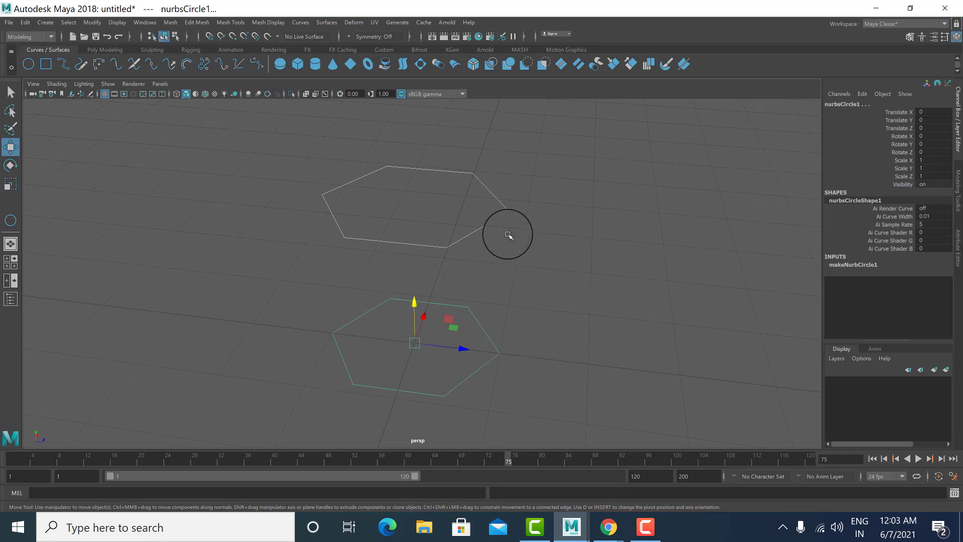
pyautogui.click(384, 244)
pyautogui.moveTo(409, 401); pyautogui.dragTo(439, 374)
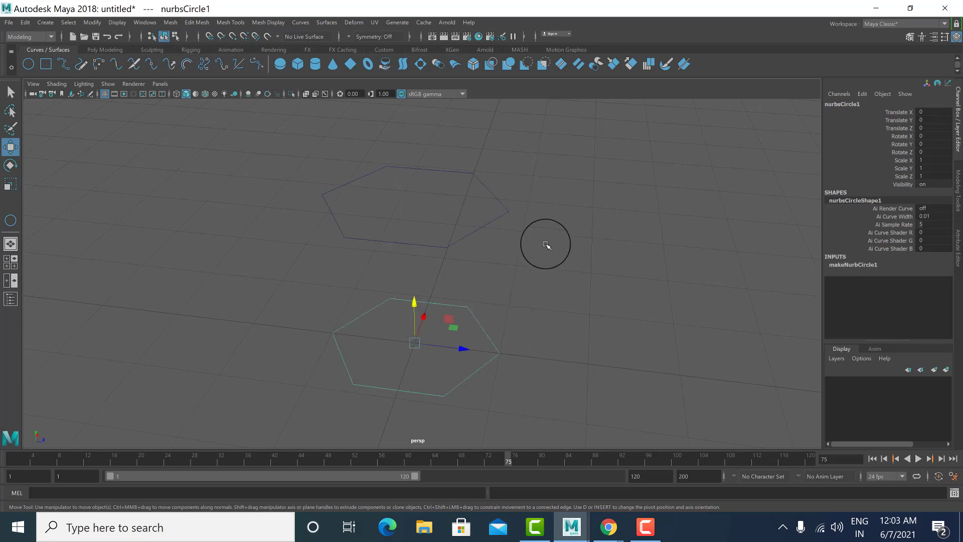
pyautogui.moveTo(526, 207); pyautogui.dragTo(474, 255)
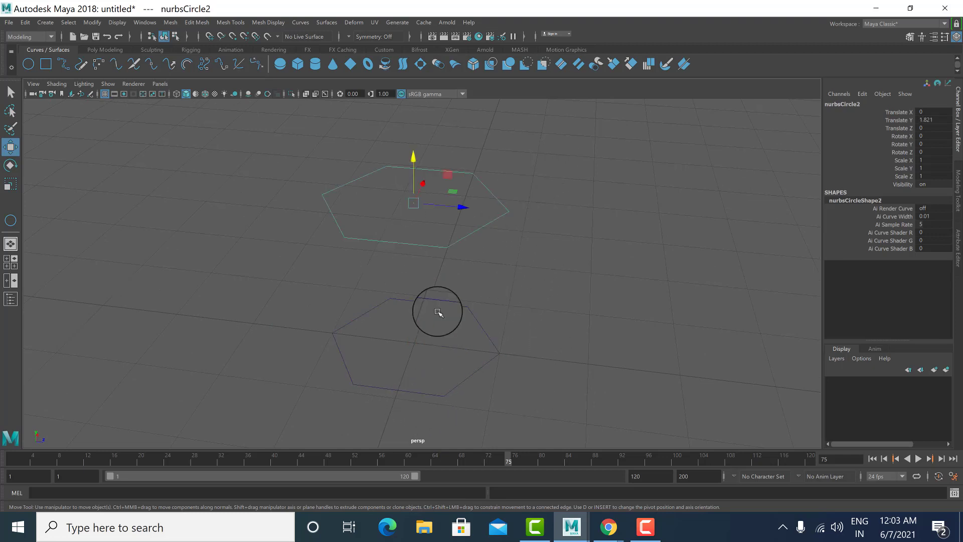
pyautogui.click(412, 159)
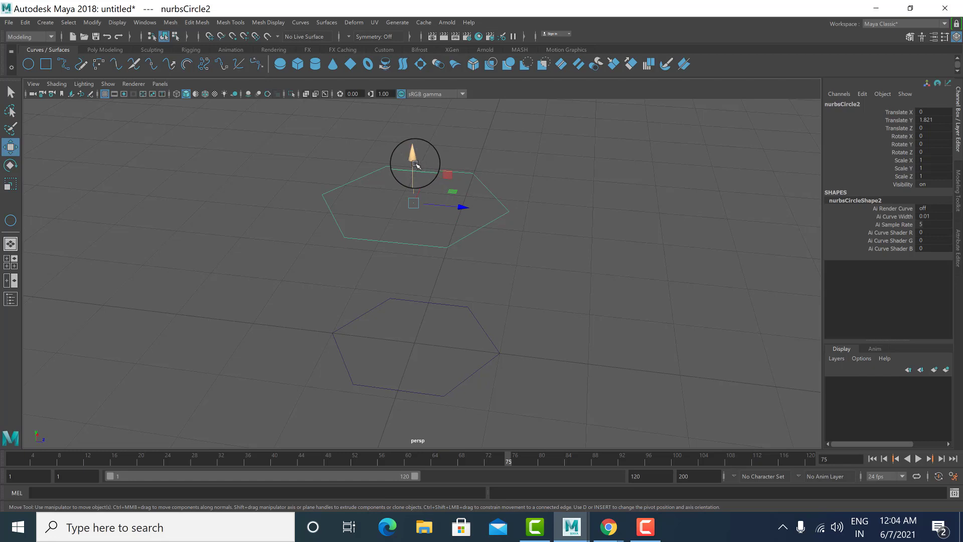
pyautogui.moveTo(415, 164); pyautogui.dragTo(425, 183)
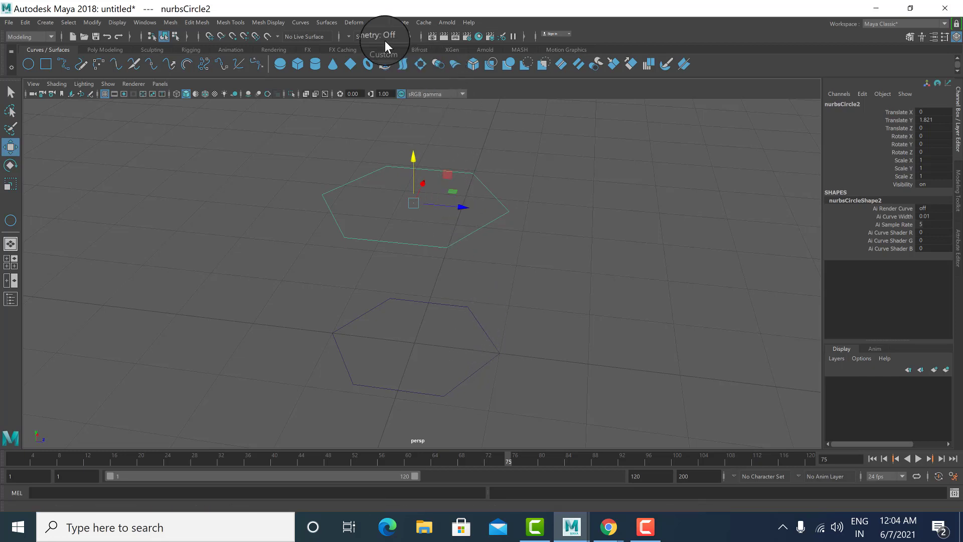
# Step: Detach the Surfaces command list as a floating window at the side of the viewport
pyautogui.click(324, 23)
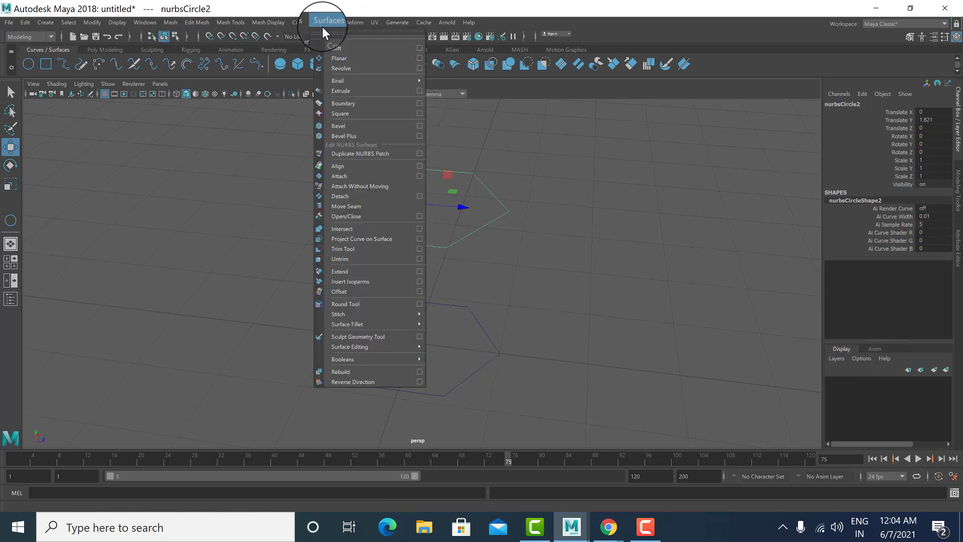
pyautogui.click(348, 30)
pyautogui.moveTo(361, 18); pyautogui.dragTo(74, 121)
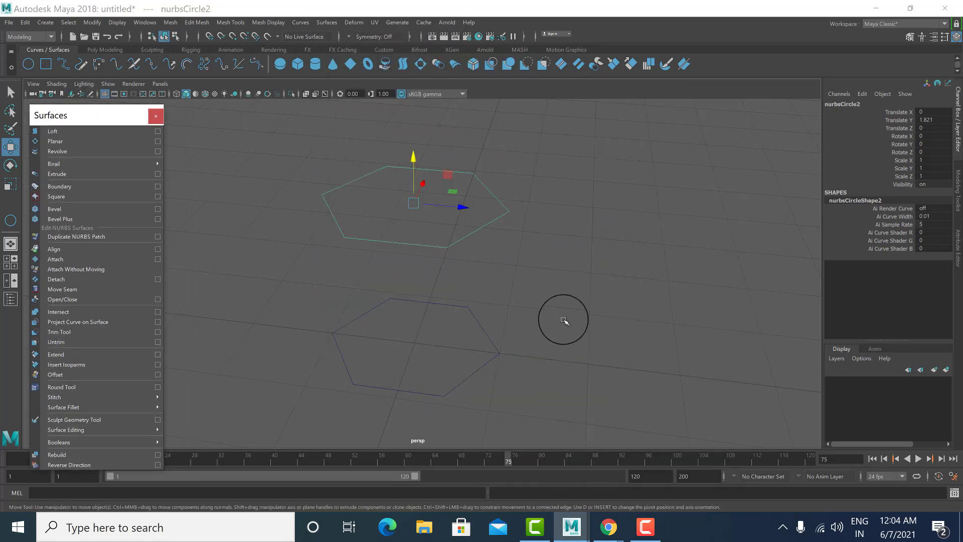
# Step: Loft a surface between the lower and upper hexagons and move it beside them to about X 3.34, Z 2.33
pyautogui.click(454, 388)
pyautogui.click(389, 229)
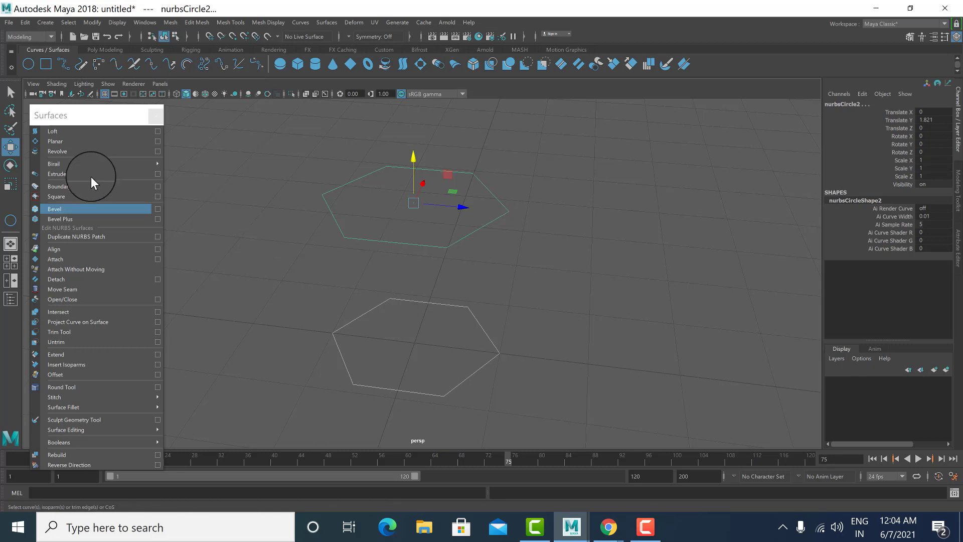
pyautogui.click(80, 130)
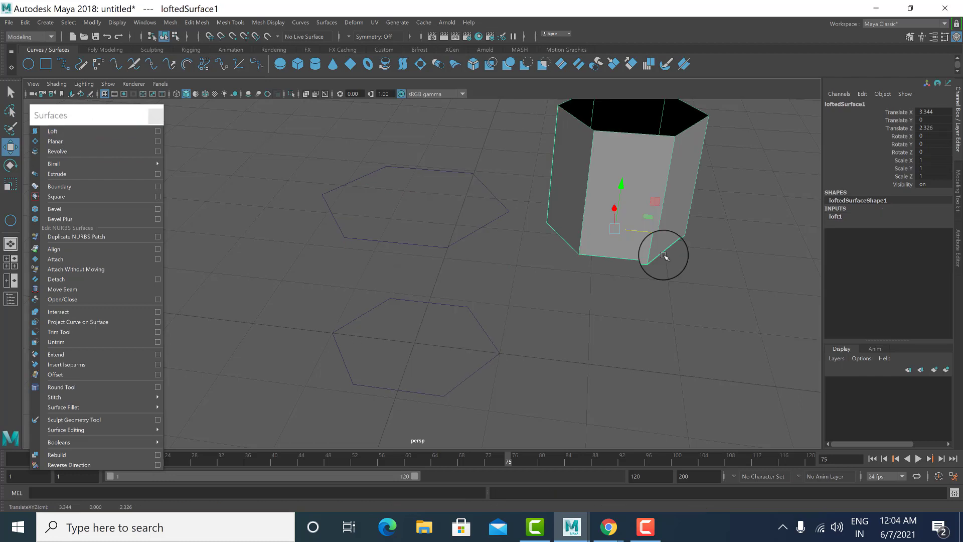
# Step: Examine the two source hexagons and the lofted surface by selecting them in turn
pyautogui.moveTo(389, 214); pyautogui.dragTo(429, 426)
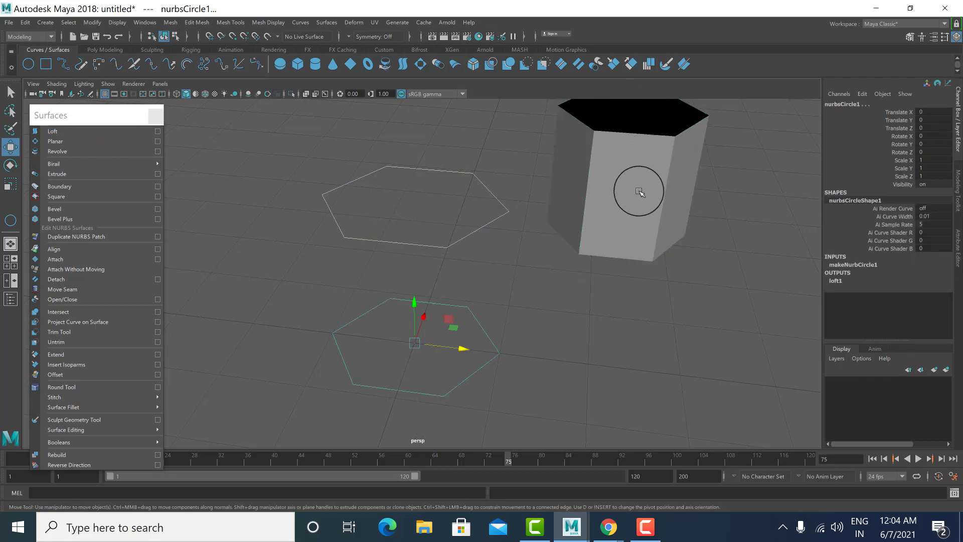
pyautogui.click(637, 187)
pyautogui.click(441, 189)
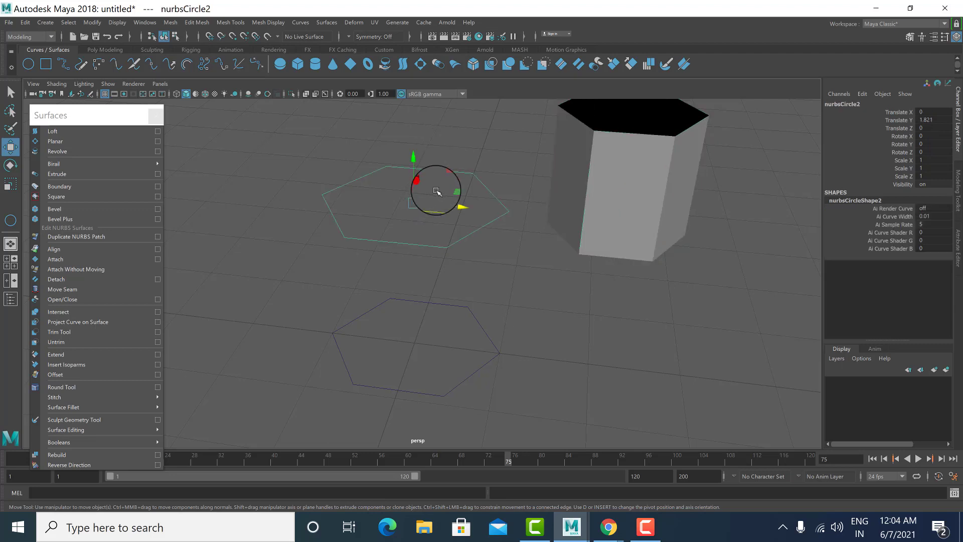
pyautogui.click(475, 319)
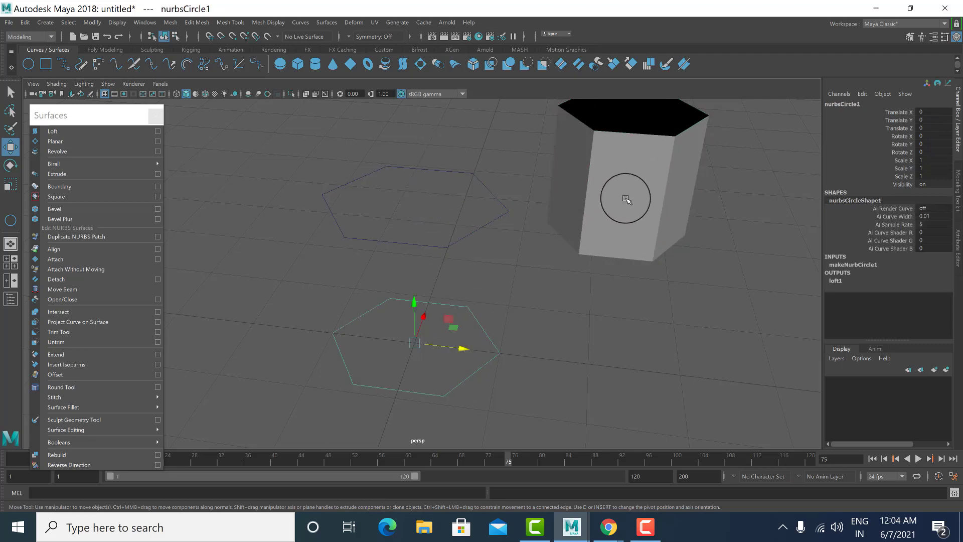
pyautogui.click(619, 215)
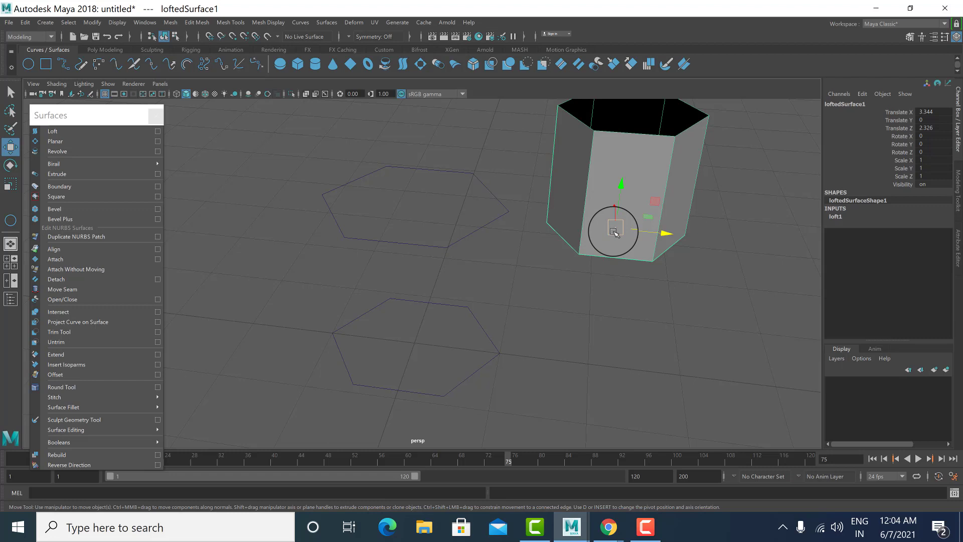
pyautogui.click(423, 173)
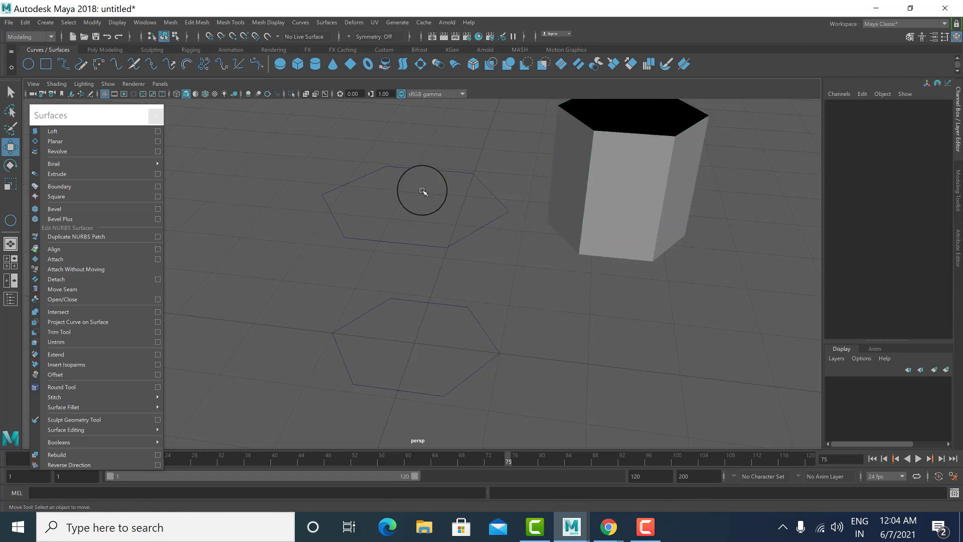
pyautogui.click(415, 187)
pyautogui.click(440, 351)
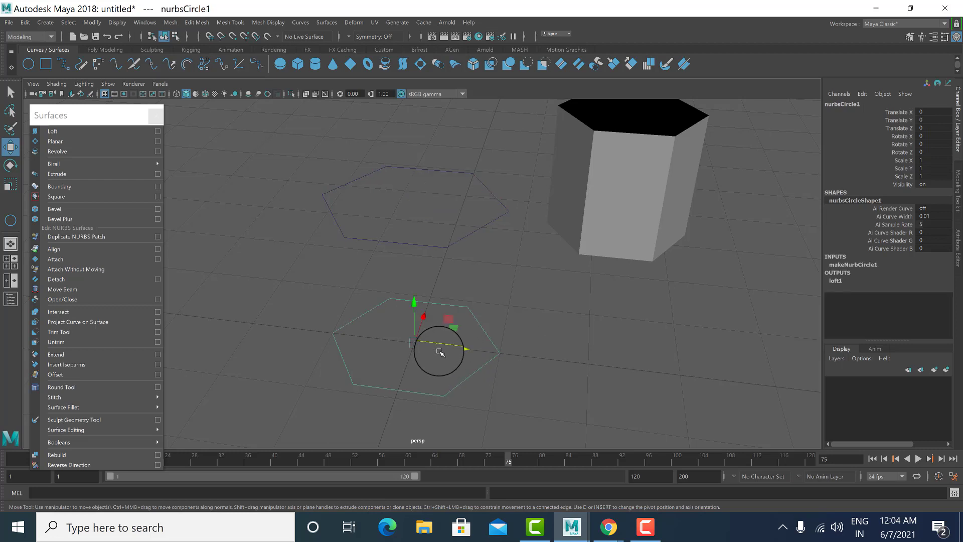
pyautogui.click(611, 193)
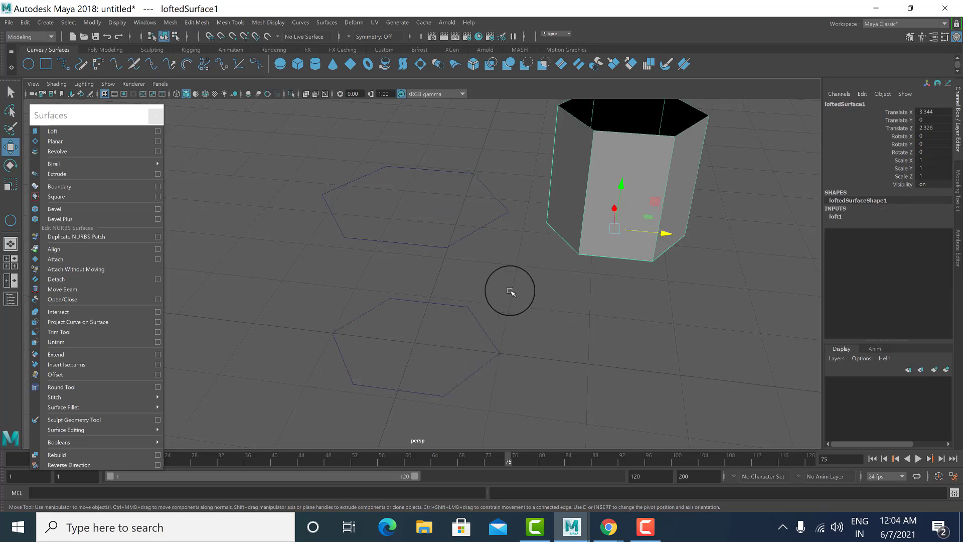
pyautogui.moveTo(481, 157); pyautogui.dragTo(443, 189)
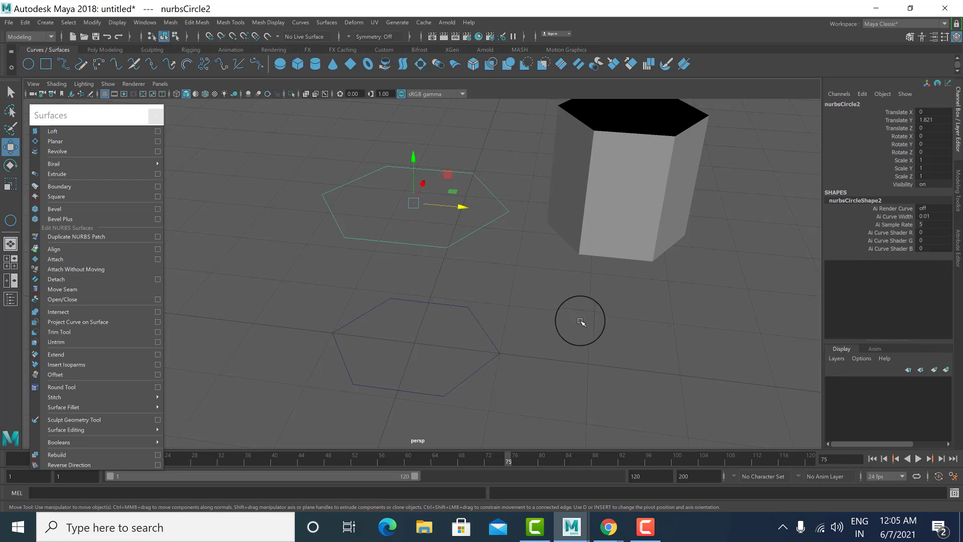
# Step: Try 8 sections on the lower hexagon to reshape the lofted surface through its construction history
pyautogui.moveTo(572, 322); pyautogui.dragTo(439, 354)
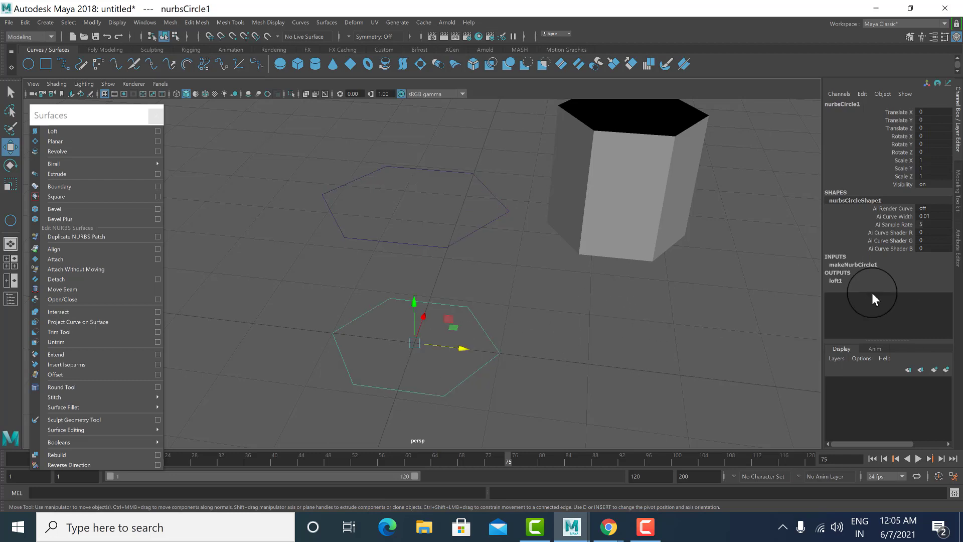
pyautogui.click(846, 263)
pyautogui.scroll(-1, 902, 305)
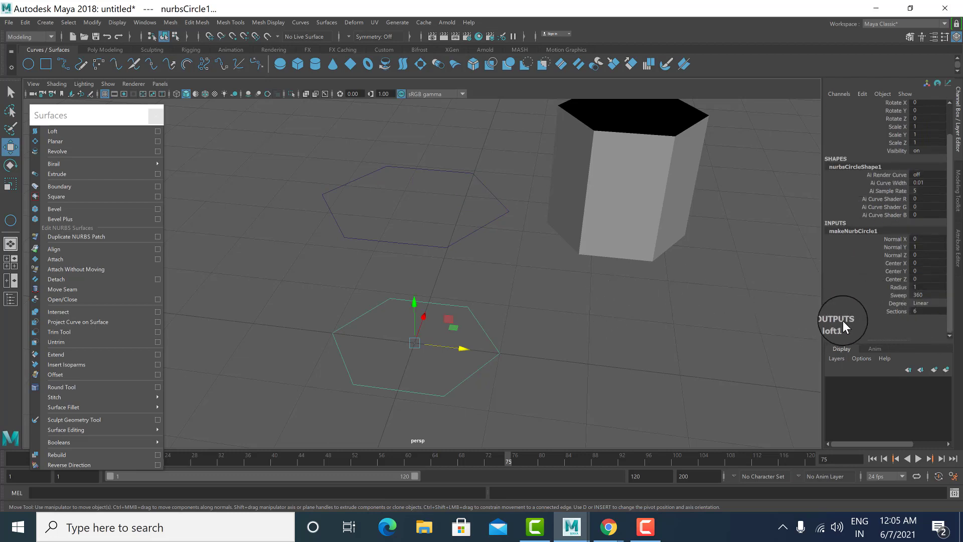
pyautogui.click(888, 312)
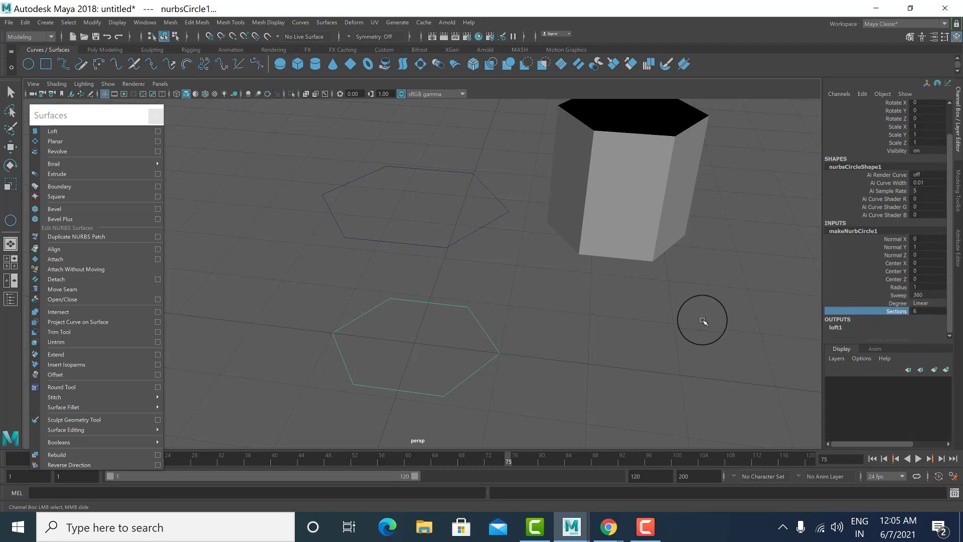
pyautogui.moveTo(694, 318); pyautogui.dragTo(707, 337, button='middle')
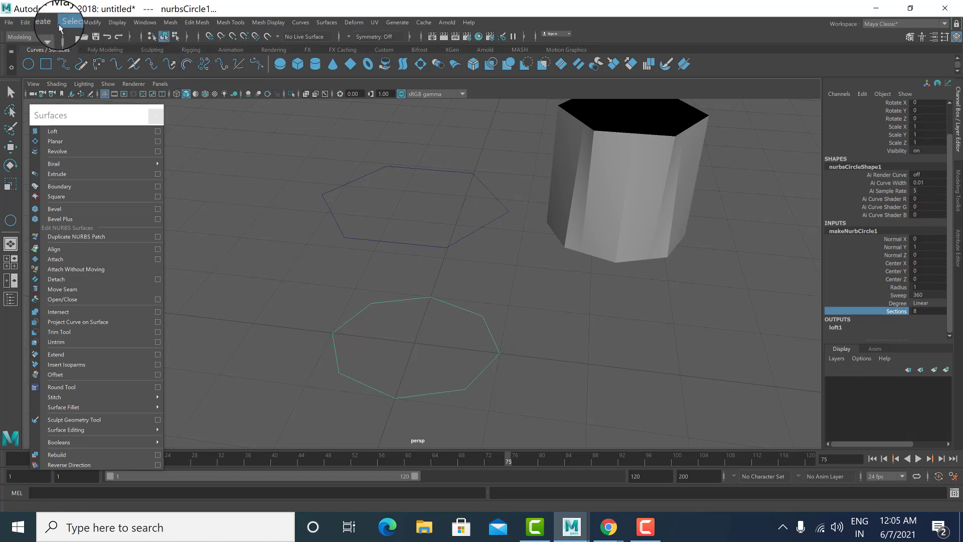
# Step: Review the Duplicate Special options, including Duplicate input graph, and close them without applying
pyautogui.click(25, 23)
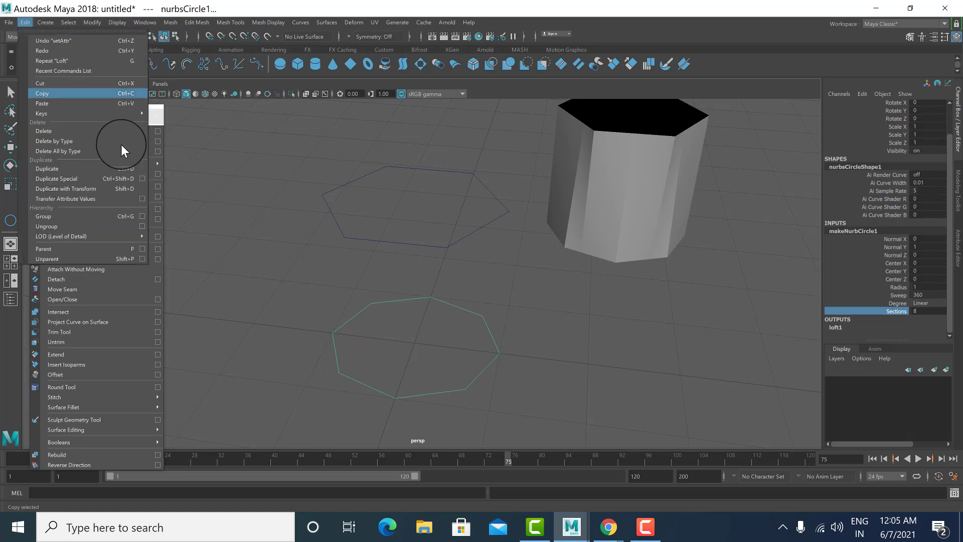
pyautogui.click(144, 179)
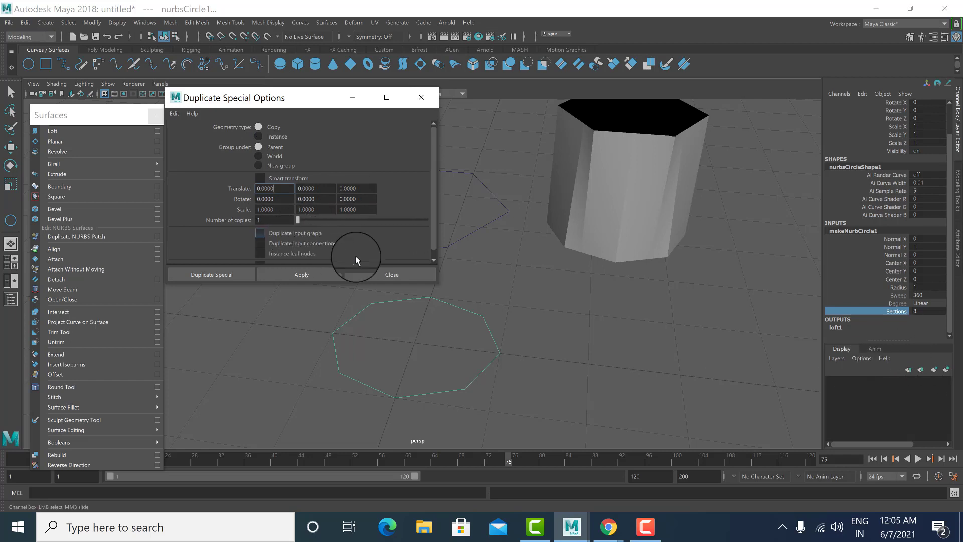
pyautogui.click(382, 271)
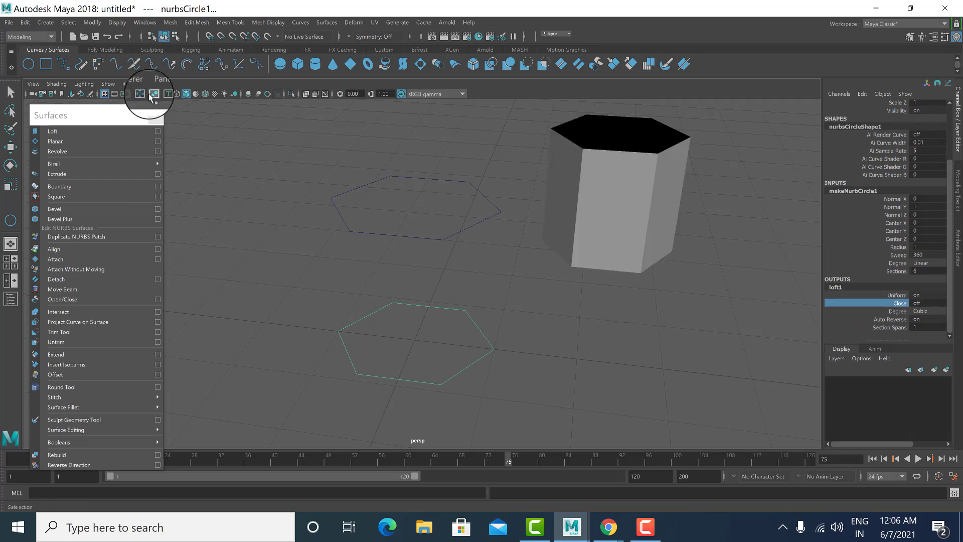
# Step: Turn on Two Sided Lighting so the inside of the loft is shaded, and select the lofted surface for moving
pyautogui.click(84, 84)
pyautogui.click(96, 155)
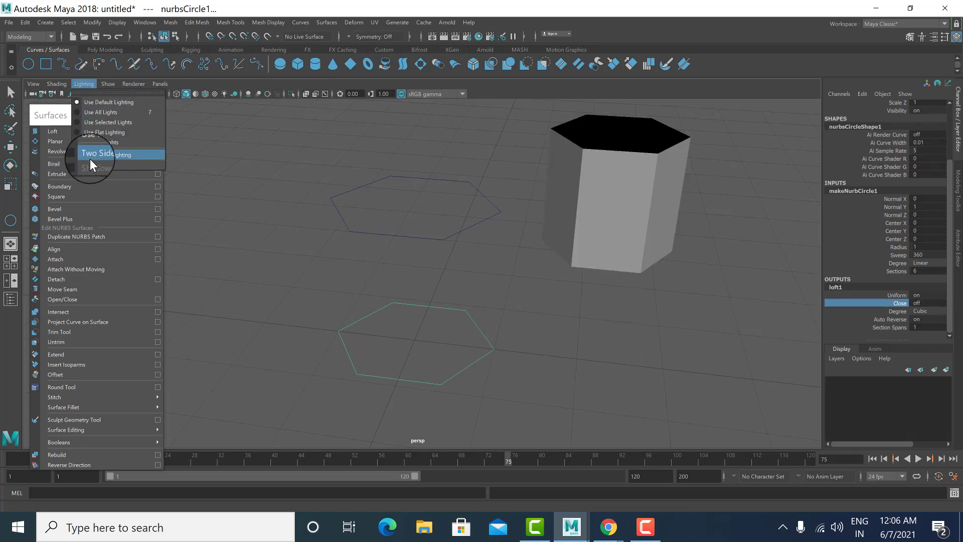
pyautogui.keyDown('alt'); pyautogui.moveTo(580, 254); pyautogui.dragTo(550, 273); pyautogui.keyUp('alt')
pyautogui.click(466, 220)
pyautogui.press('w')
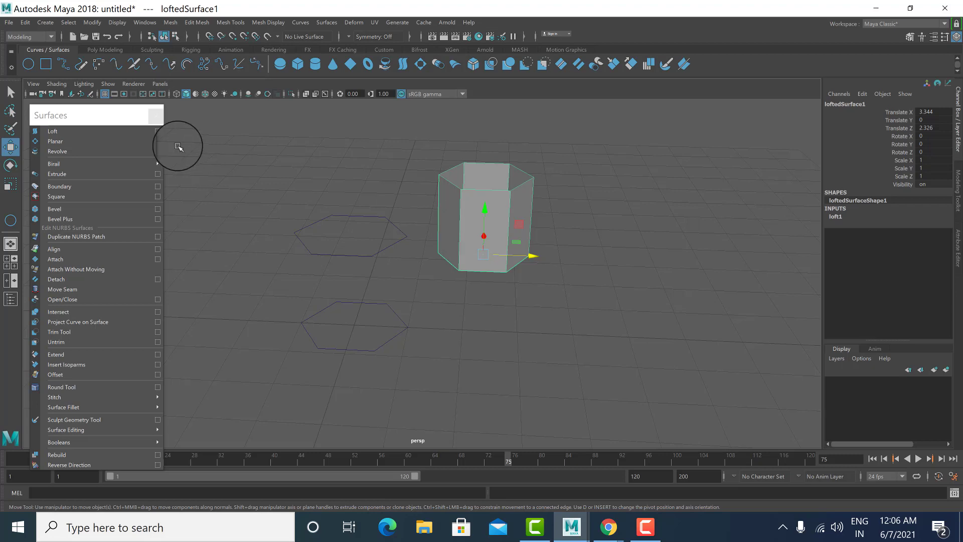
# Step: Check the viewport lighting options and the loft history settings attached to the lower hexagon
pyautogui.click(83, 85)
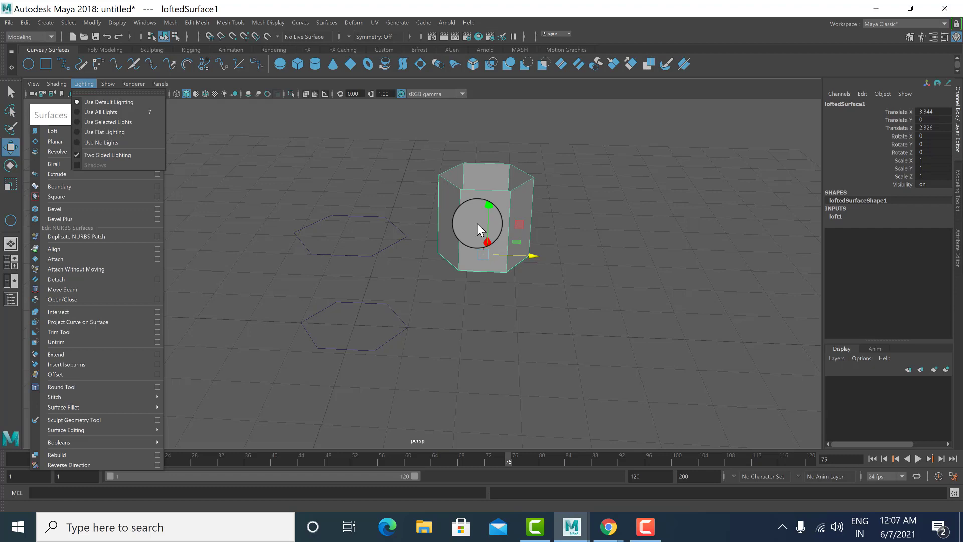
pyautogui.click(595, 255)
pyautogui.click(357, 349)
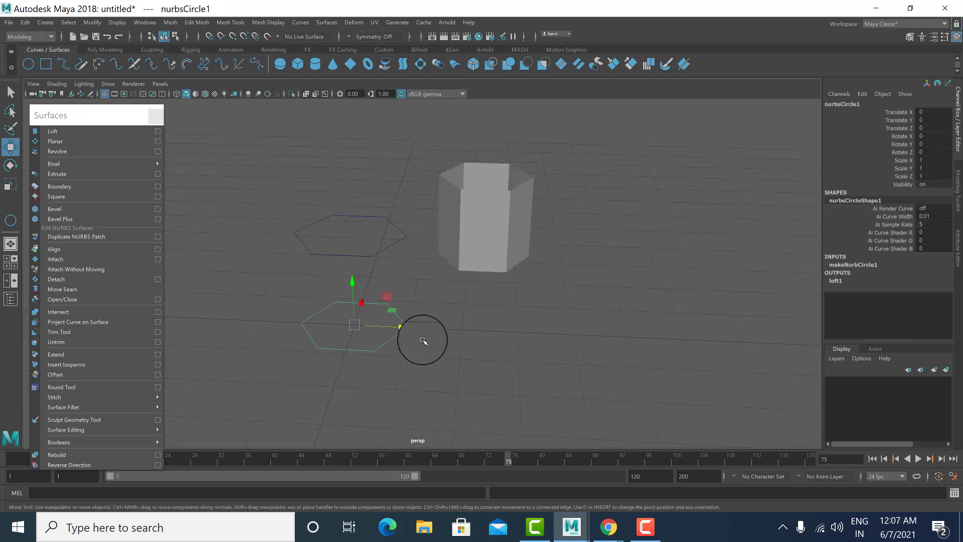
pyautogui.click(836, 285)
# Step: Try 2 section spans on the lofted surface and return the value to 1
pyautogui.click(492, 217)
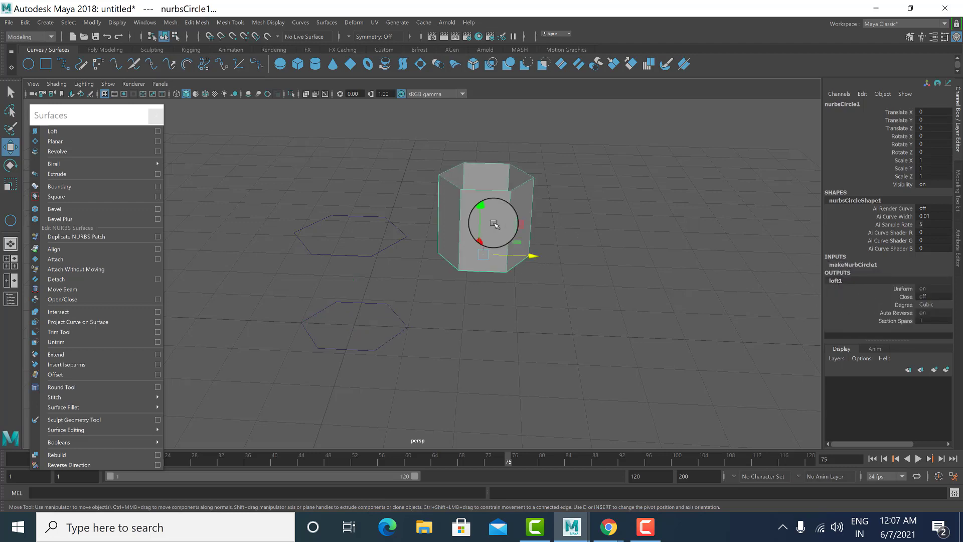
pyautogui.click(840, 218)
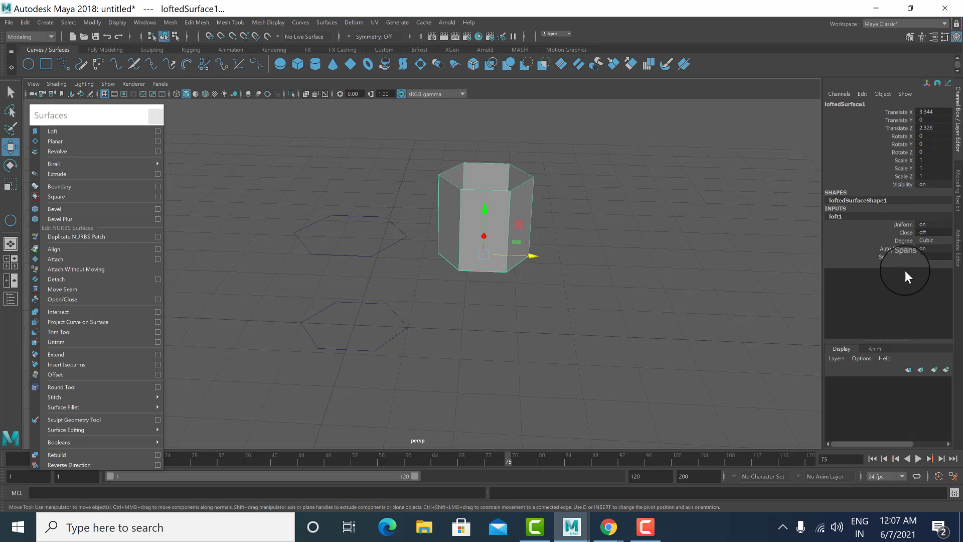
pyautogui.click(894, 256)
pyautogui.moveTo(501, 269); pyautogui.dragTo(484, 275, button='middle')
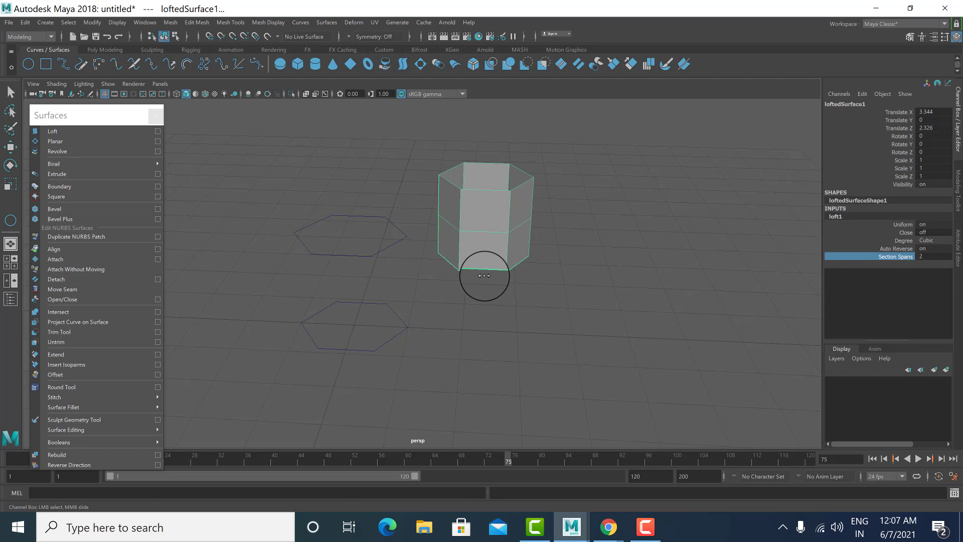
pyautogui.moveTo(484, 276)
pyautogui.mouseDown(button='middle')
pyautogui.moveTo(492, 275)
pyautogui.moveTo(477, 281)
pyautogui.mouseUp(button='middle')
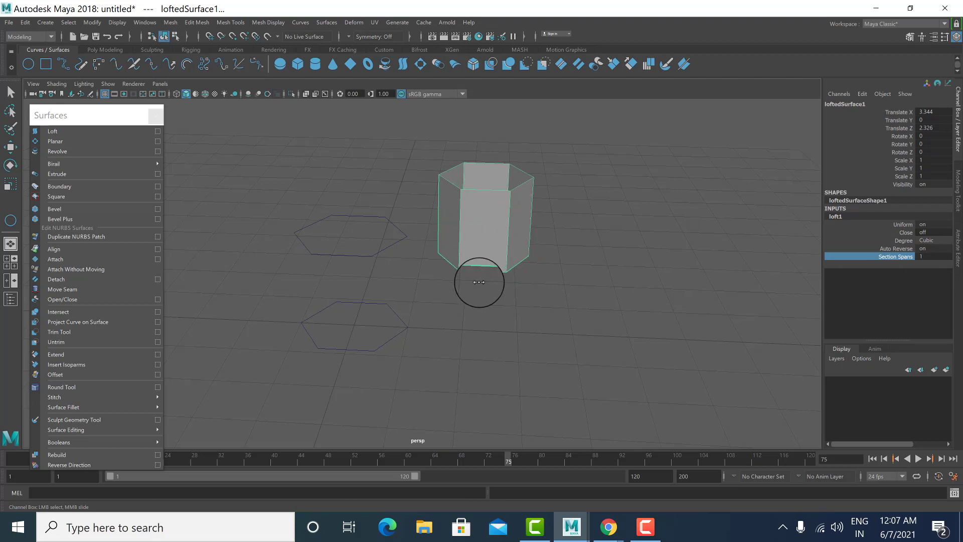
# Step: Compare the two source hexagons with the lofted surface by selecting them in turn
pyautogui.moveTo(257, 149); pyautogui.dragTo(355, 415)
pyautogui.press('w')
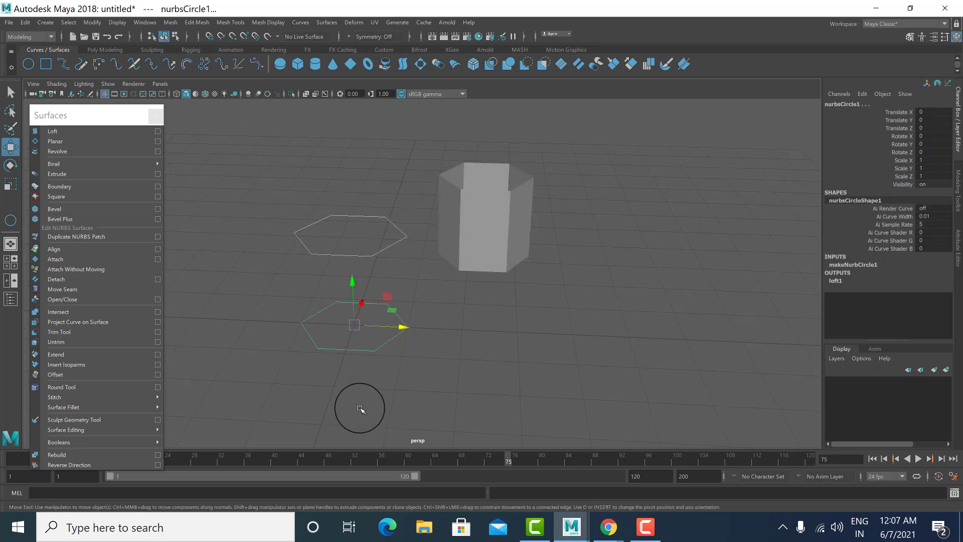
pyautogui.click(510, 213)
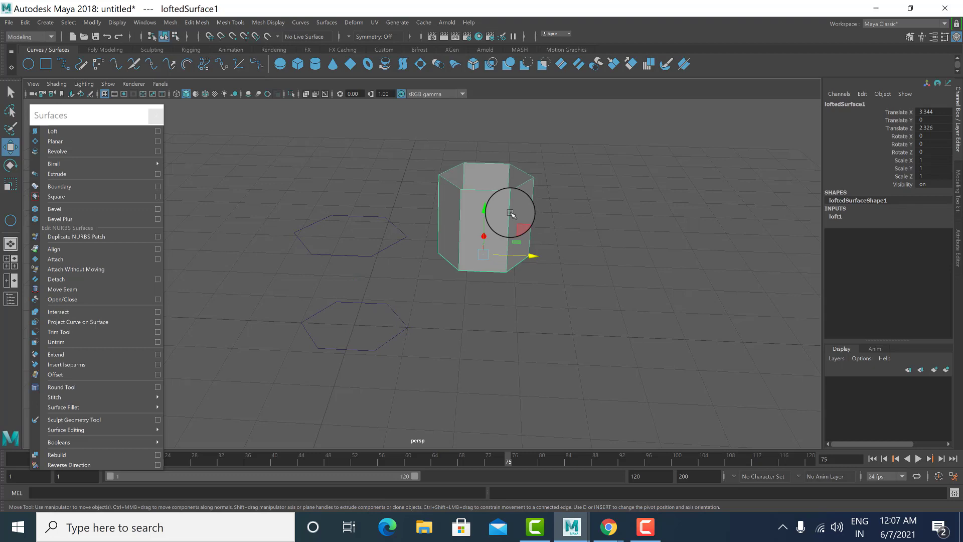
pyautogui.click(374, 304)
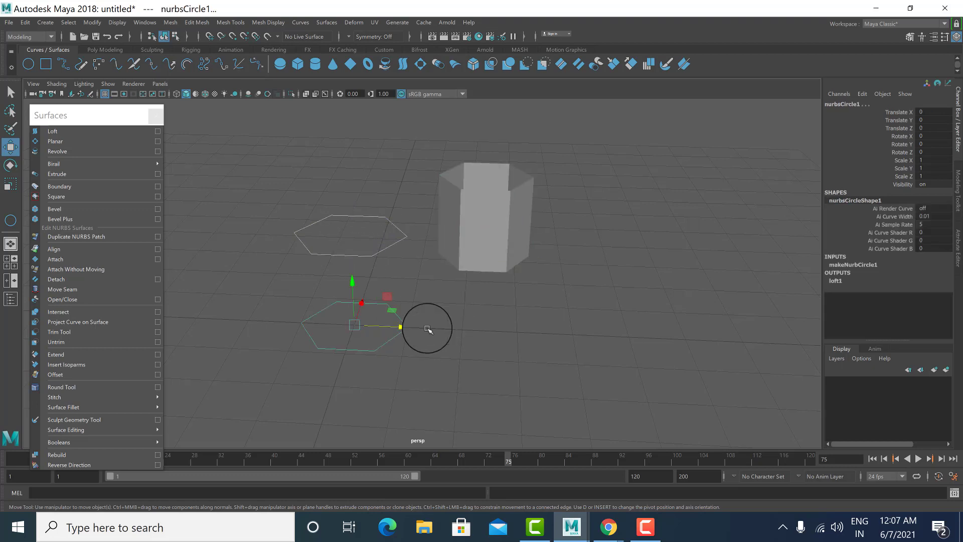
# Step: Review the Move, Rotate and Scale manipulators on the upper hexagon by switching between them
pyautogui.click(361, 245)
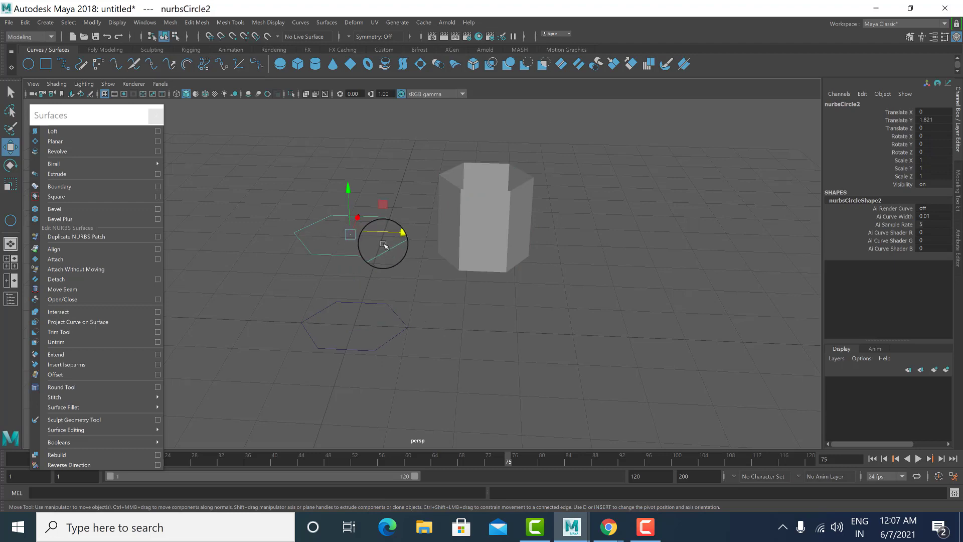
pyautogui.press('r')
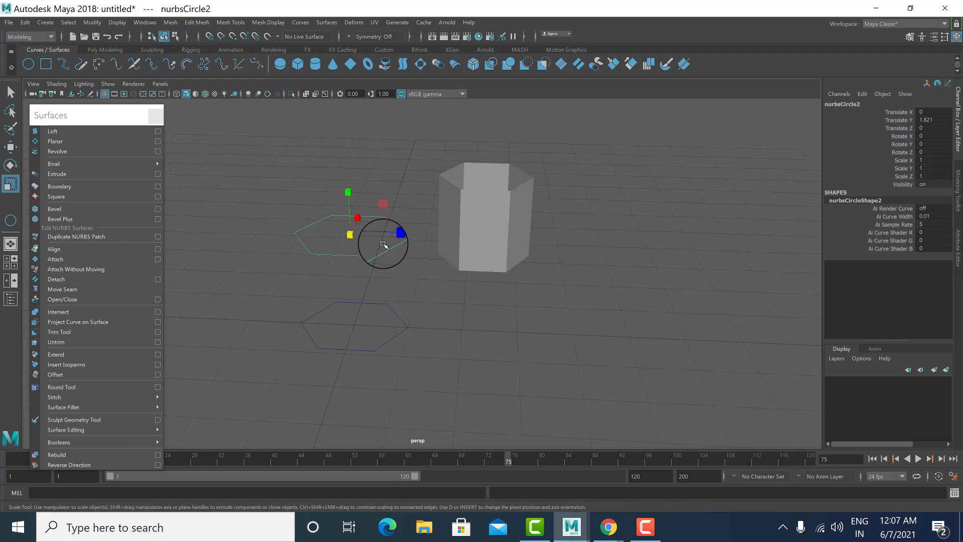
pyautogui.click(11, 165)
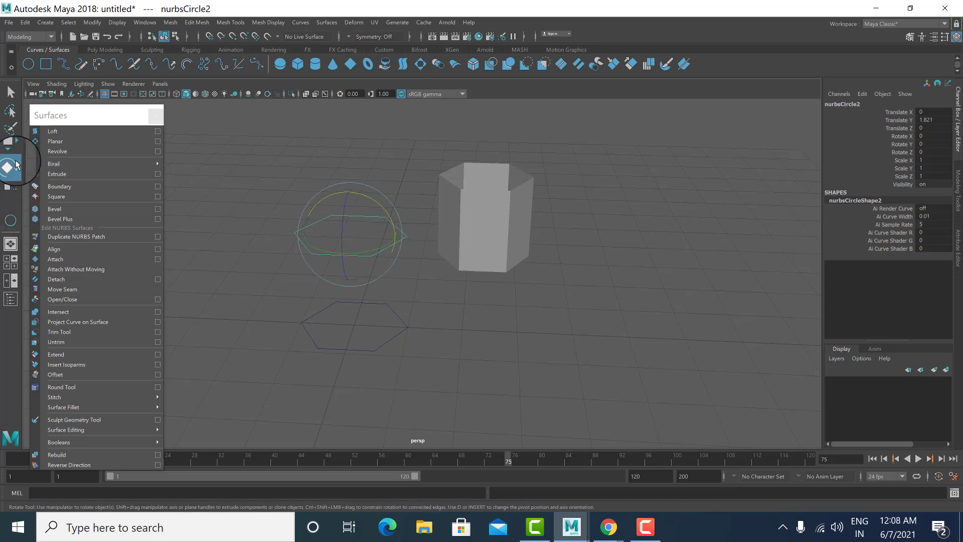
pyautogui.click(14, 184)
pyautogui.press('w')
pyautogui.press('e')
pyautogui.press('r')
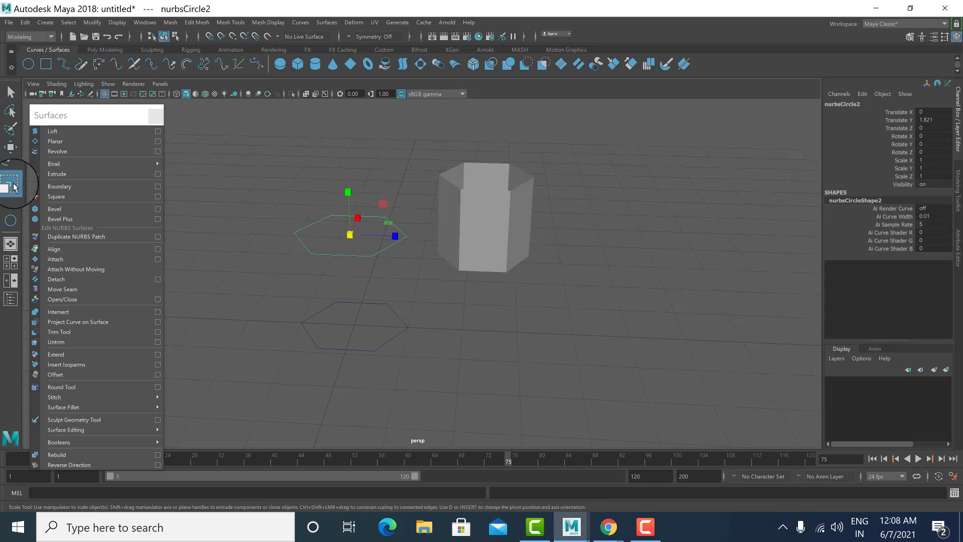
pyautogui.press('w')
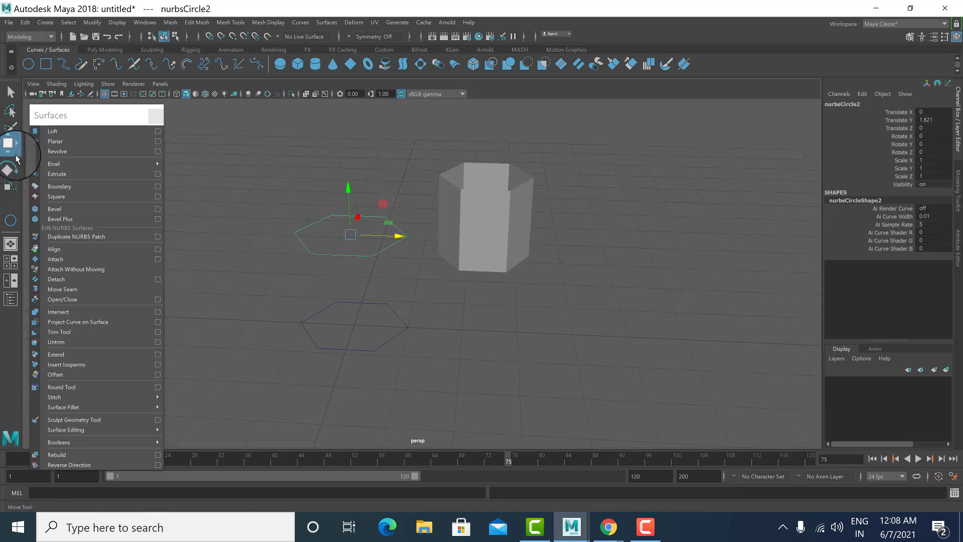
pyautogui.press('e')
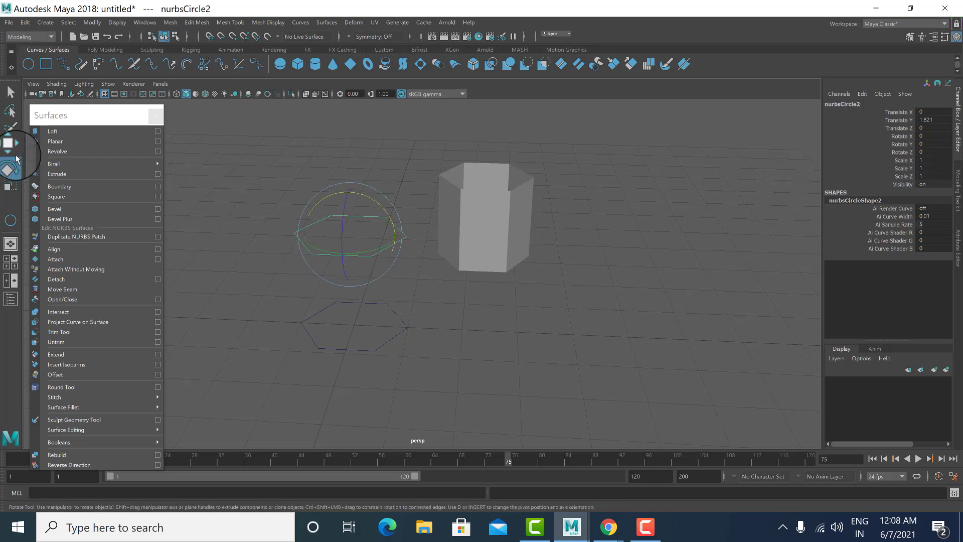
pyautogui.press('r')
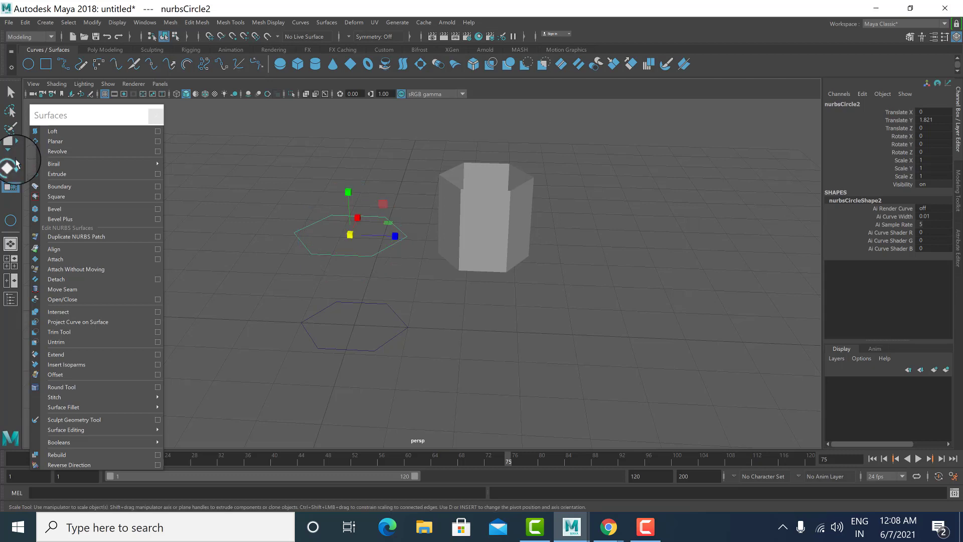
pyautogui.click(16, 164)
pyautogui.press('r')
pyautogui.click(18, 172)
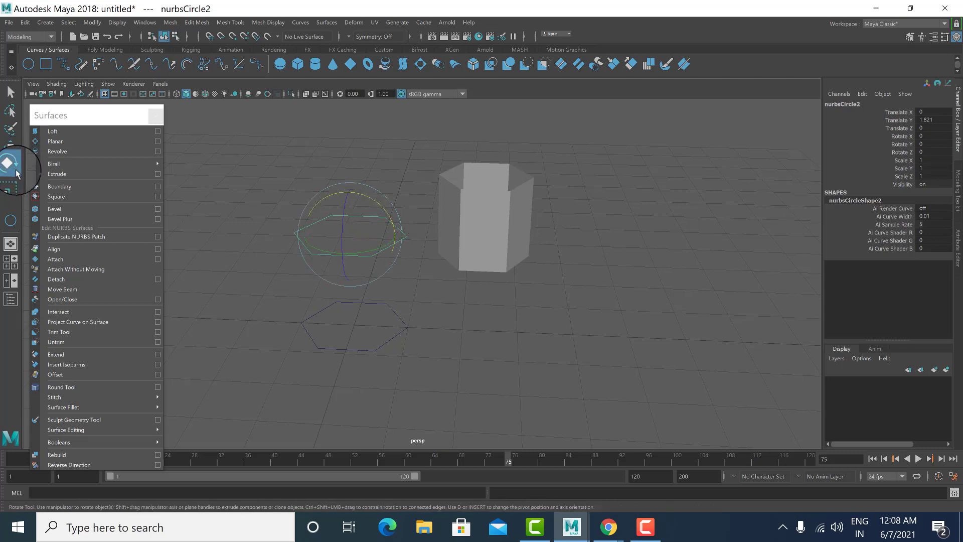
# Step: Scale the upper hexagon uniformly to about 0.33 and the lower hexagon to about 0.807 to taper the loft
pyautogui.click(10, 183)
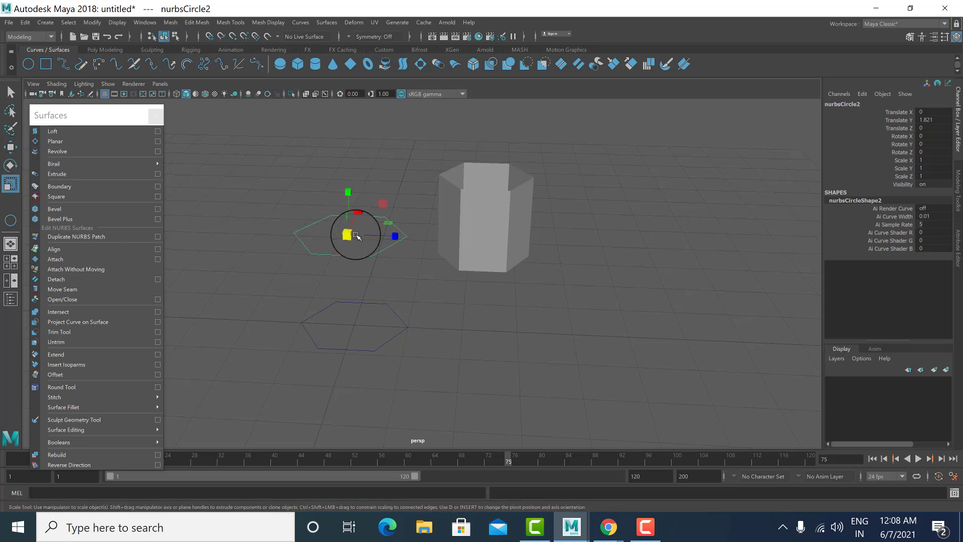
pyautogui.moveTo(351, 239); pyautogui.dragTo(311, 282)
pyautogui.click(352, 334)
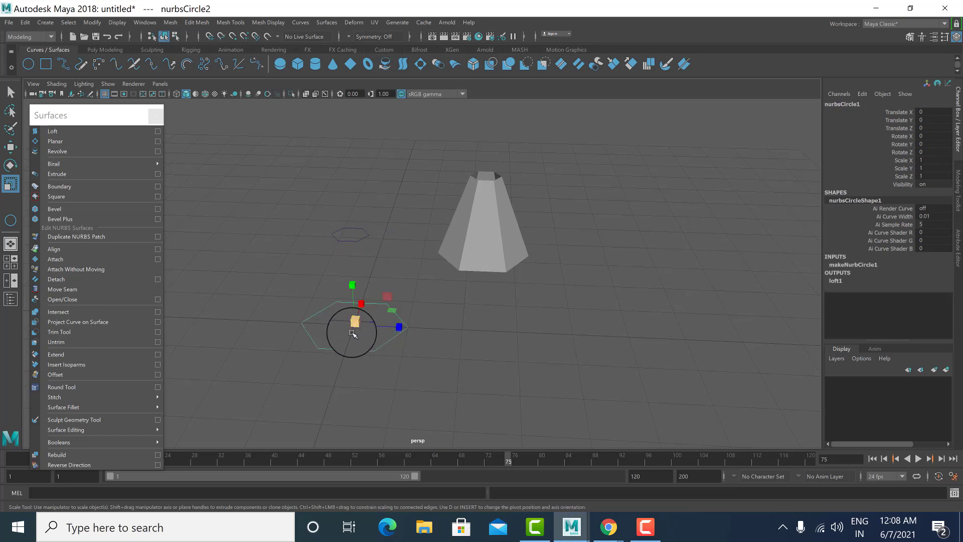
pyautogui.moveTo(355, 327); pyautogui.dragTo(329, 278)
# Step: Move the tapered loft farther away from its source hexagons
pyautogui.moveTo(287, 231); pyautogui.dragTo(426, 270)
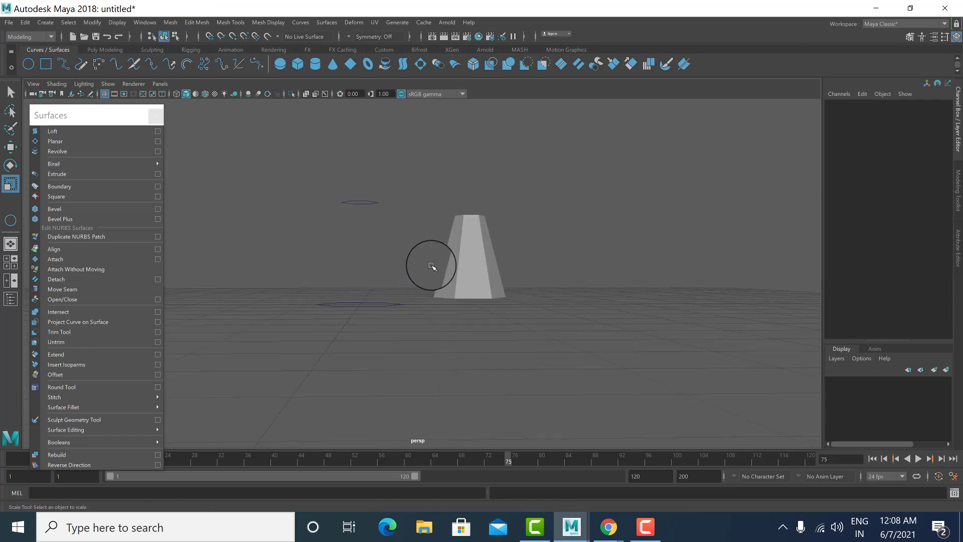
pyautogui.moveTo(311, 223); pyautogui.dragTo(424, 276)
pyautogui.moveTo(418, 243); pyautogui.dragTo(522, 240)
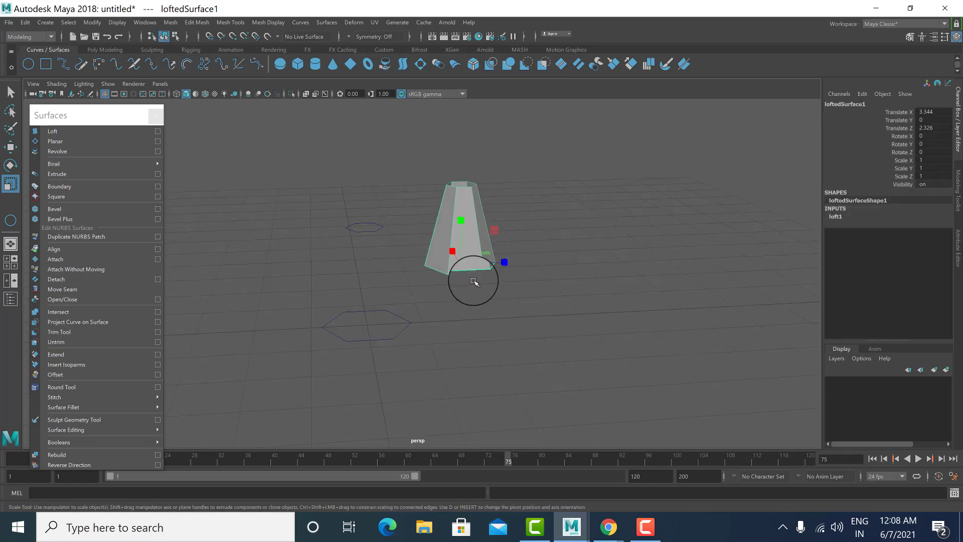
pyautogui.press('w')
pyautogui.keyDown('alt'); pyautogui.moveTo(455, 299); pyautogui.dragTo(466, 283); pyautogui.keyUp('alt')
pyautogui.moveTo(418, 252); pyautogui.dragTo(353, 168)
pyautogui.click(435, 237)
pyautogui.keyDown('alt'); pyautogui.moveTo(436, 237); pyautogui.dragTo(380, 251); pyautogui.keyUp('alt')
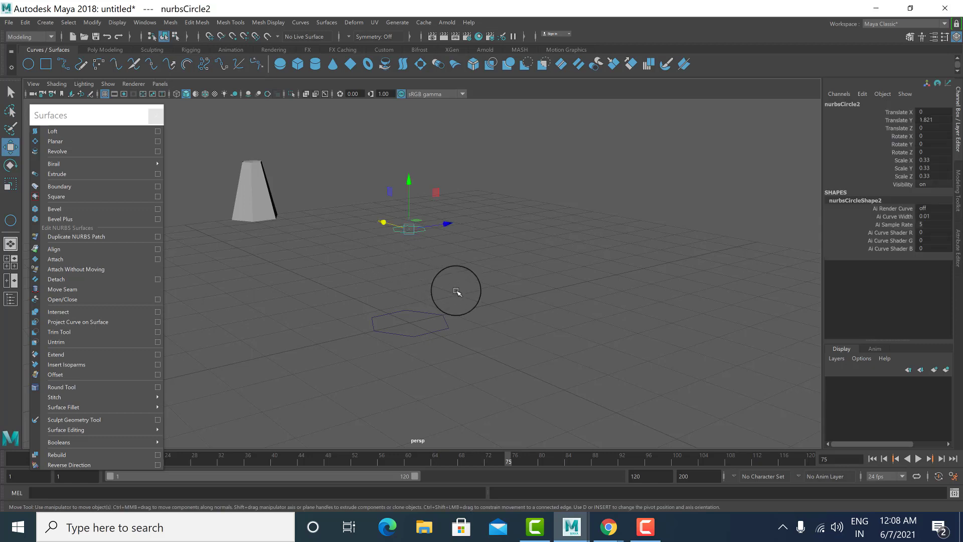
# Step: Duplicate the small upper hexagon and lower the copy to about 0.879 on Y, between the two originals
pyautogui.click(417, 337)
pyautogui.moveTo(451, 243); pyautogui.dragTo(377, 259)
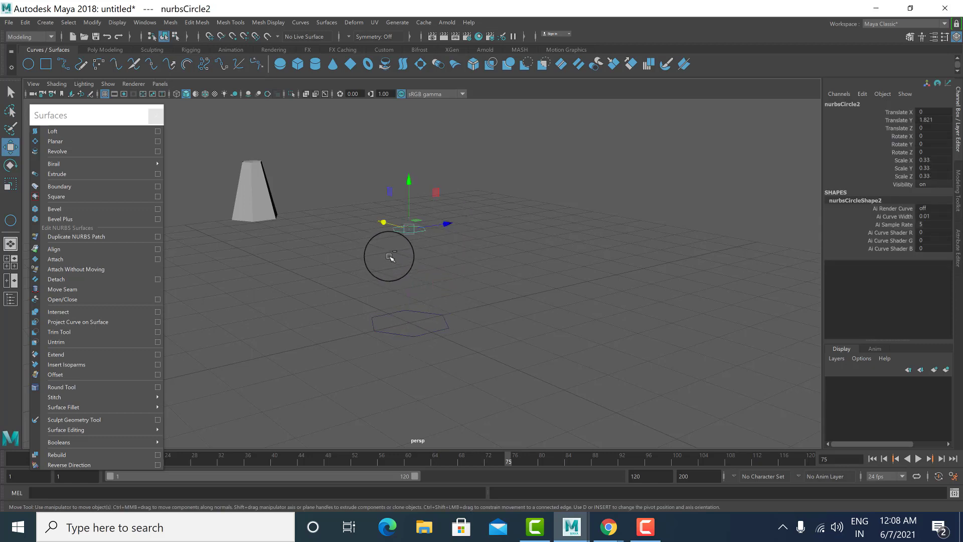
pyautogui.hotkey('ctrl', 'd')
pyautogui.moveTo(409, 186); pyautogui.dragTo(409, 220)
pyautogui.moveTo(357, 201); pyautogui.dragTo(446, 335)
pyautogui.hotkey('ctrl', 'z')
pyautogui.moveTo(452, 208); pyautogui.dragTo(453, 229)
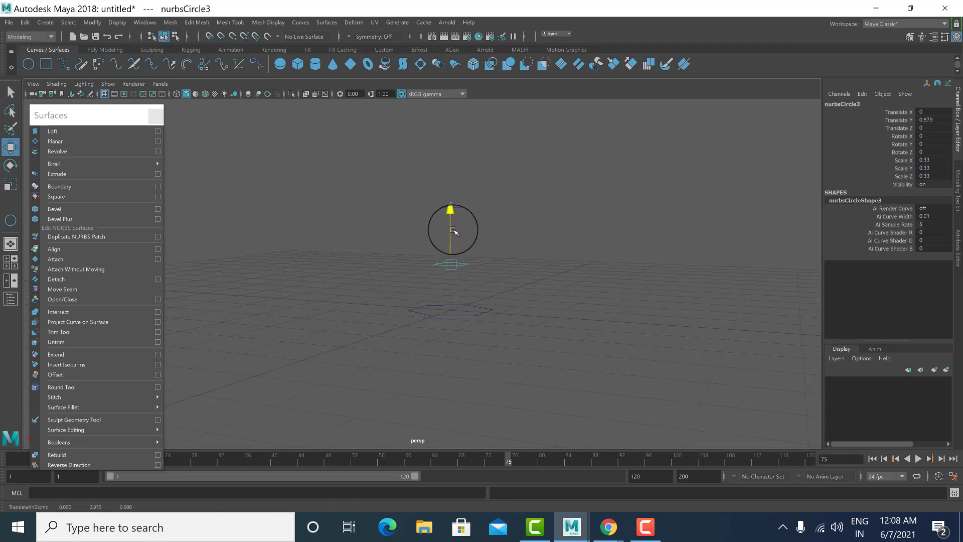
# Step: Demonstrate the selection order for lofting by selecting the three stacked hexagons one after another
pyautogui.moveTo(522, 289); pyautogui.dragTo(419, 347)
pyautogui.moveTo(500, 243); pyautogui.dragTo(438, 270)
pyautogui.moveTo(486, 197); pyautogui.dragTo(433, 221)
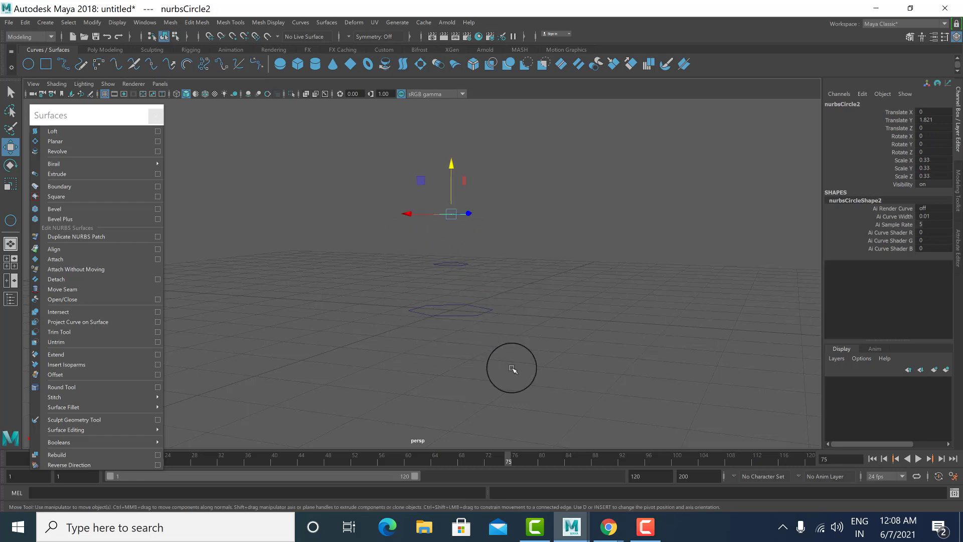
pyautogui.keyDown('alt'); pyautogui.moveTo(474, 359); pyautogui.dragTo(500, 380); pyautogui.keyUp('alt')
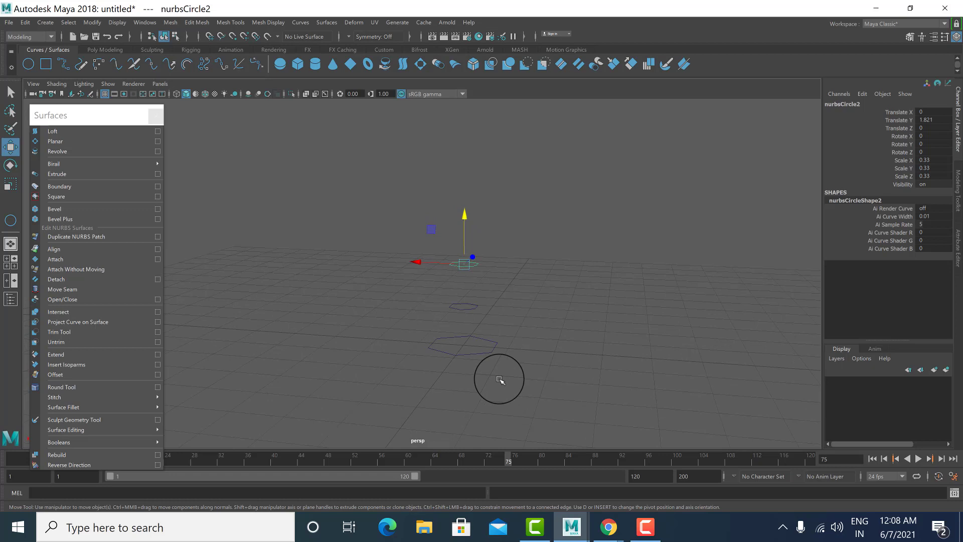
pyautogui.click(611, 251)
pyautogui.moveTo(508, 271); pyautogui.dragTo(415, 319)
pyautogui.keyDown('shift'); pyautogui.moveTo(494, 344); pyautogui.dragTo(415, 371); pyautogui.keyUp('shift')
pyautogui.click(522, 379)
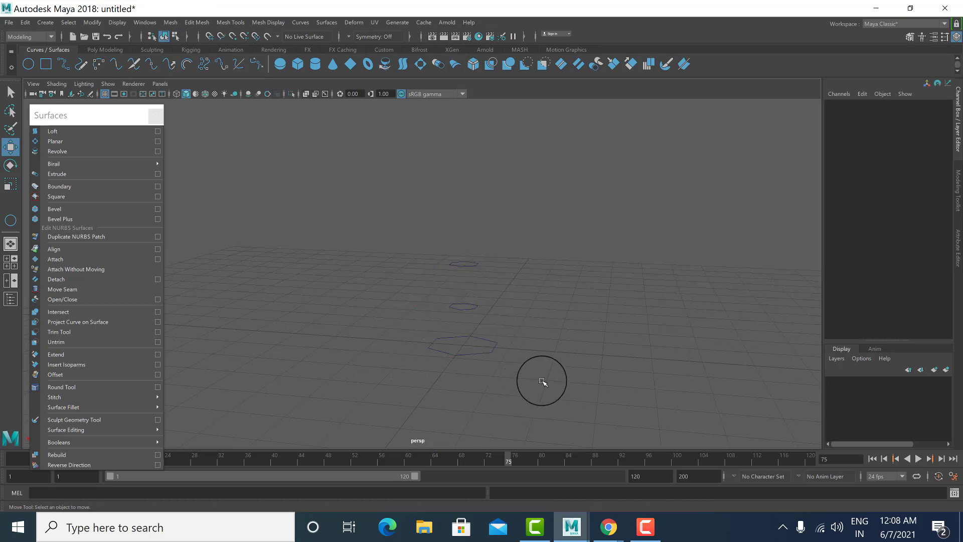
pyautogui.click(492, 352)
pyautogui.click(469, 307)
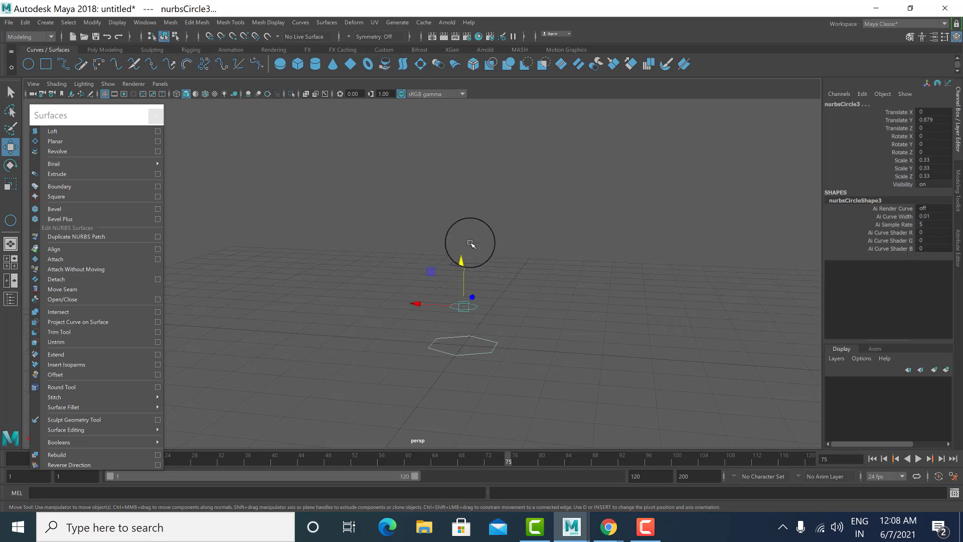
pyautogui.click(482, 252)
# Step: Loft a surface through the three hexagons, selected in order from the uppermost to the lowest
pyautogui.click(475, 263)
pyautogui.keyDown('shift'); pyautogui.click(474, 306); pyautogui.keyUp('shift')
pyautogui.keyDown('shift'); pyautogui.click(493, 350); pyautogui.keyUp('shift')
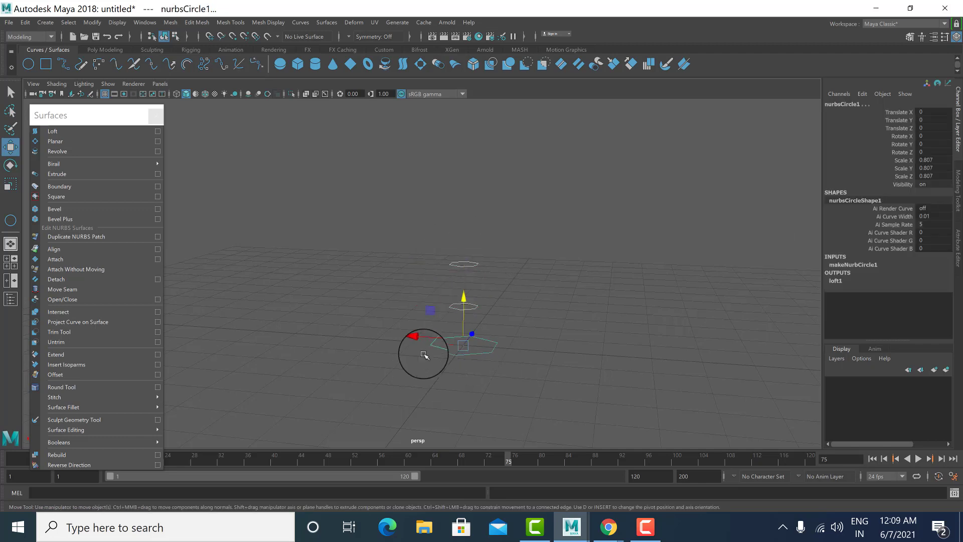
pyautogui.click(81, 133)
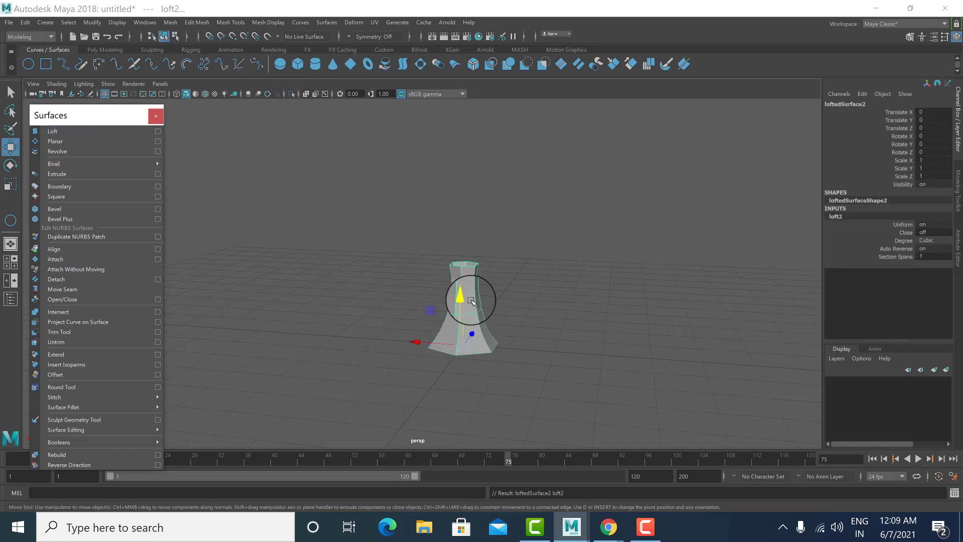
# Step: Move the new three-curve loft to about 8.07 on X and bring the first tapered loft in beside it
pyautogui.keyDown('alt'); pyautogui.moveTo(605, 291); pyautogui.dragTo(295, 322); pyautogui.keyUp('alt')
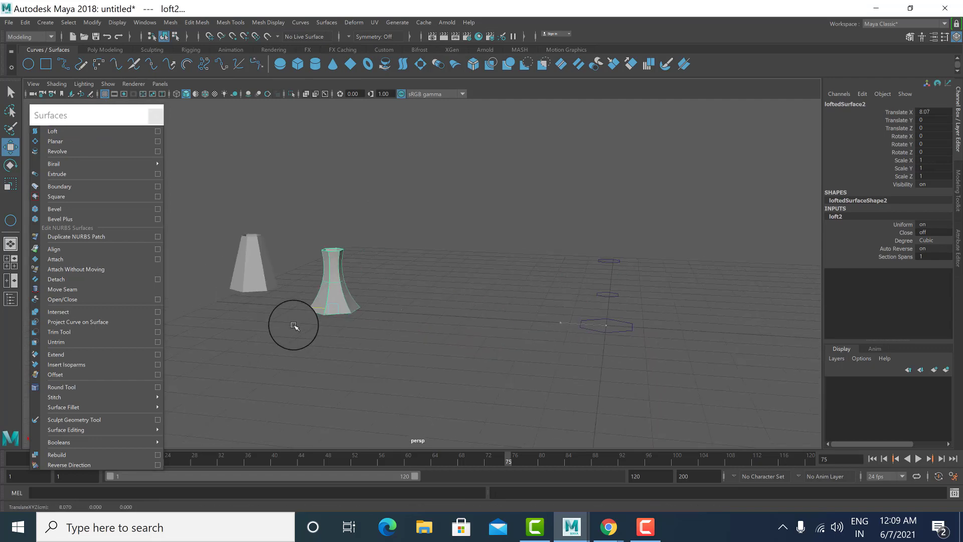
pyautogui.keyDown('alt'); pyautogui.moveTo(419, 306); pyautogui.dragTo(294, 232); pyautogui.keyUp('alt')
pyautogui.moveTo(254, 198); pyautogui.dragTo(402, 375)
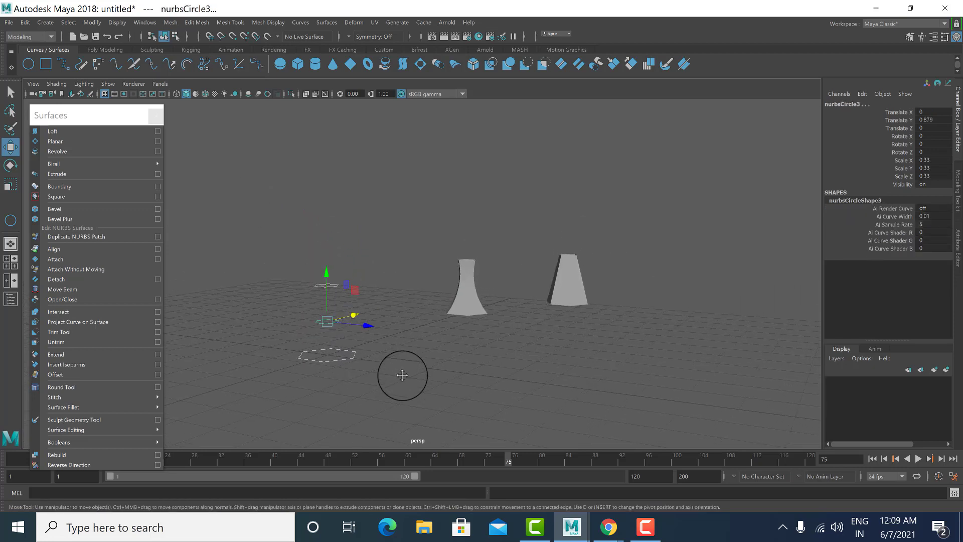
pyautogui.click(569, 286)
pyautogui.moveTo(570, 286); pyautogui.dragTo(573, 340)
# Step: Compare the stacked hexagons with the three-curve loft by selecting the curves and the surface in turn
pyautogui.moveTo(351, 279); pyautogui.dragTo(298, 303)
pyautogui.moveTo(353, 348); pyautogui.dragTo(297, 385)
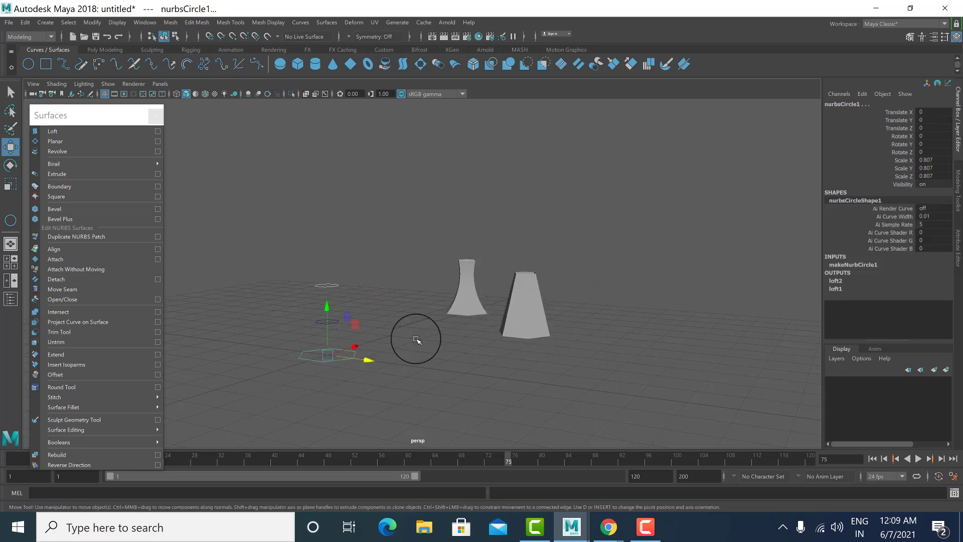
pyautogui.click(285, 250)
pyautogui.moveTo(284, 250); pyautogui.dragTo(392, 376)
pyautogui.click(465, 297)
pyautogui.click(465, 296)
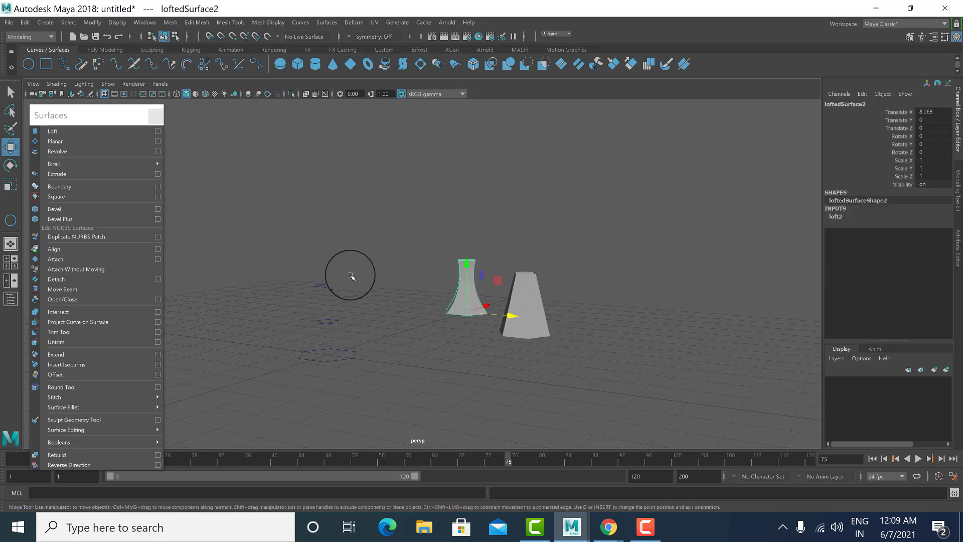
pyautogui.click(351, 275)
pyautogui.moveTo(351, 268); pyautogui.dragTo(329, 291)
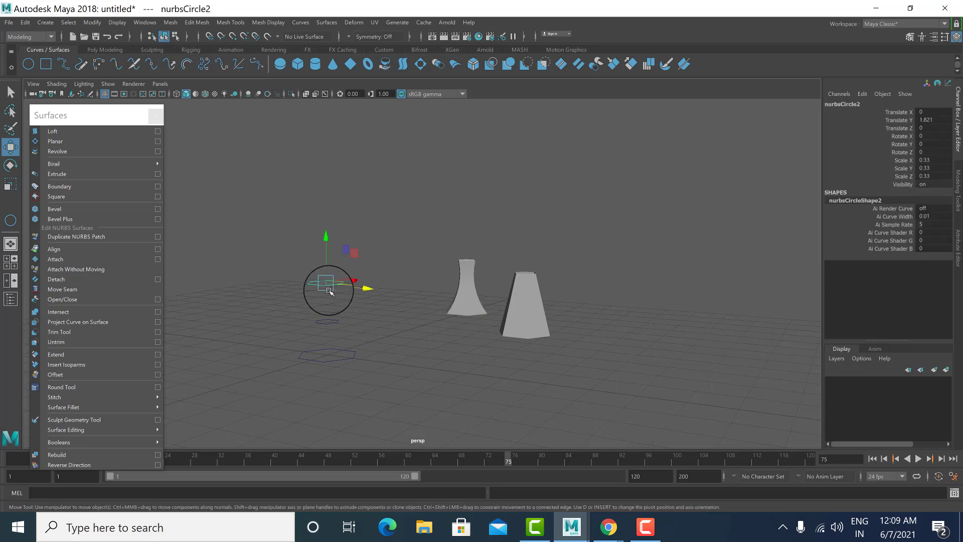
# Step: Scale the uppermost and the lowest hexagon to reshape both lofted surfaces through construction history, and select the middle hexagon
pyautogui.press('r')
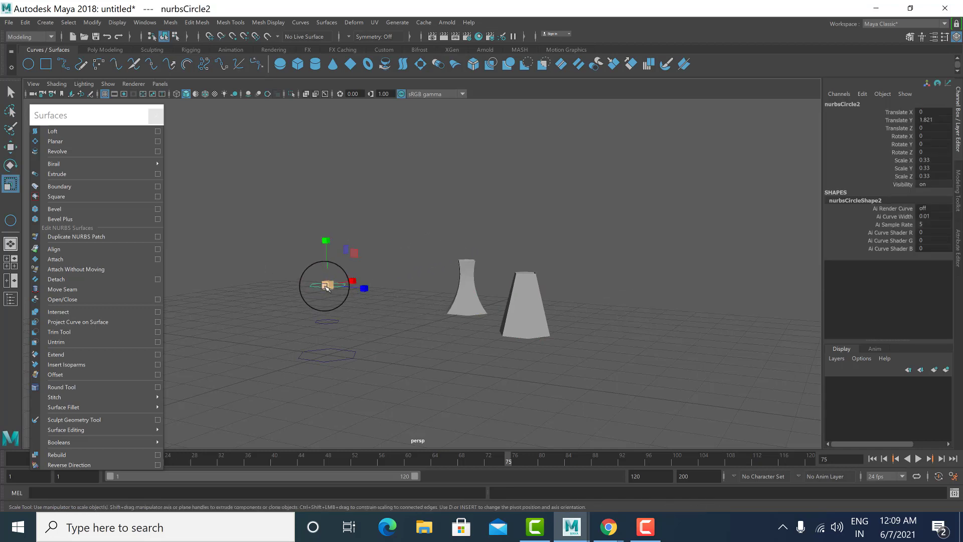
pyautogui.moveTo(324, 287)
pyautogui.mouseDown()
pyautogui.moveTo(301, 295)
pyautogui.moveTo(331, 285)
pyautogui.moveTo(307, 290)
pyautogui.moveTo(319, 291)
pyautogui.mouseUp()
pyautogui.click(326, 348)
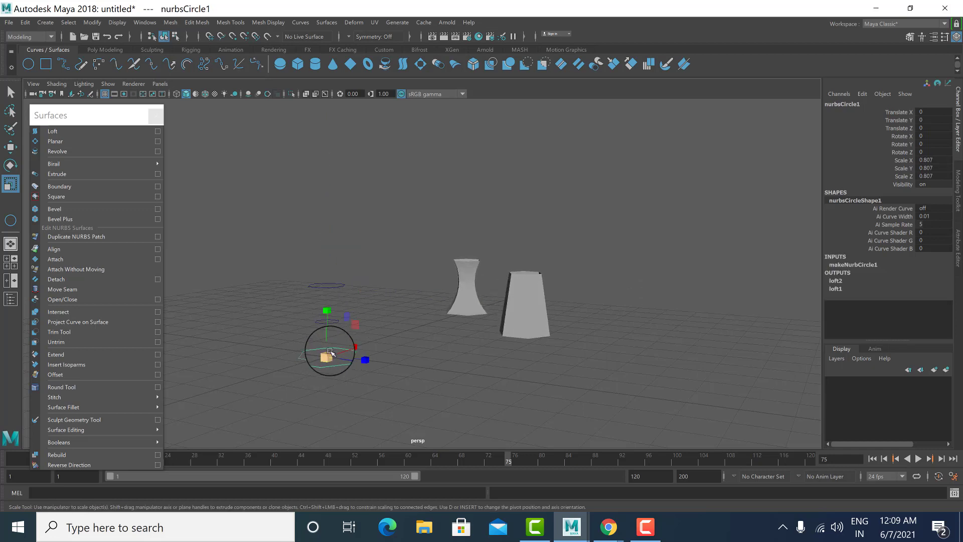
pyautogui.moveTo(327, 350); pyautogui.dragTo(315, 333)
pyautogui.click(357, 320)
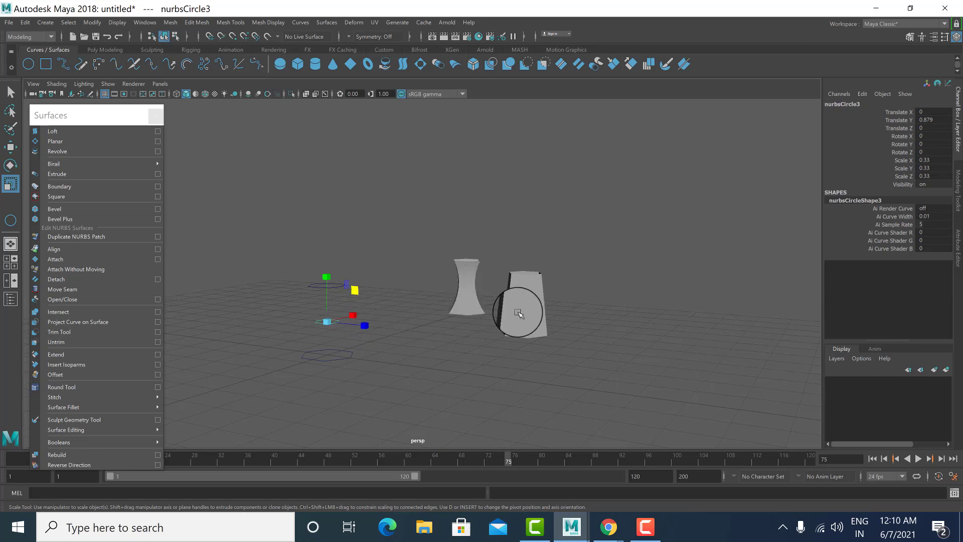
# Step: Delete all hexagons and lofted surfaces, and draw a wavy four-point curve across the perspective grid with the EP Curve Tool
pyautogui.moveTo(340, 215); pyautogui.dragTo(678, 415)
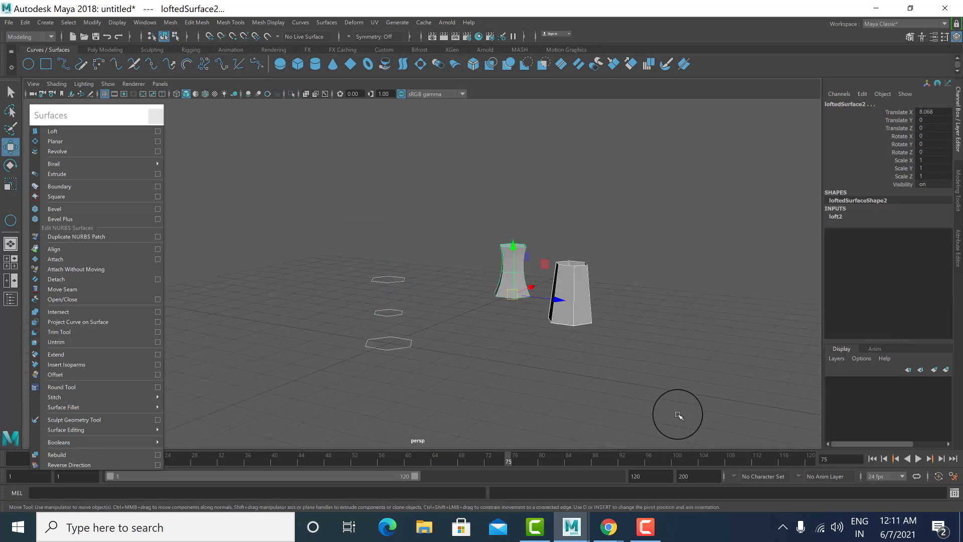
pyautogui.press('Delete')
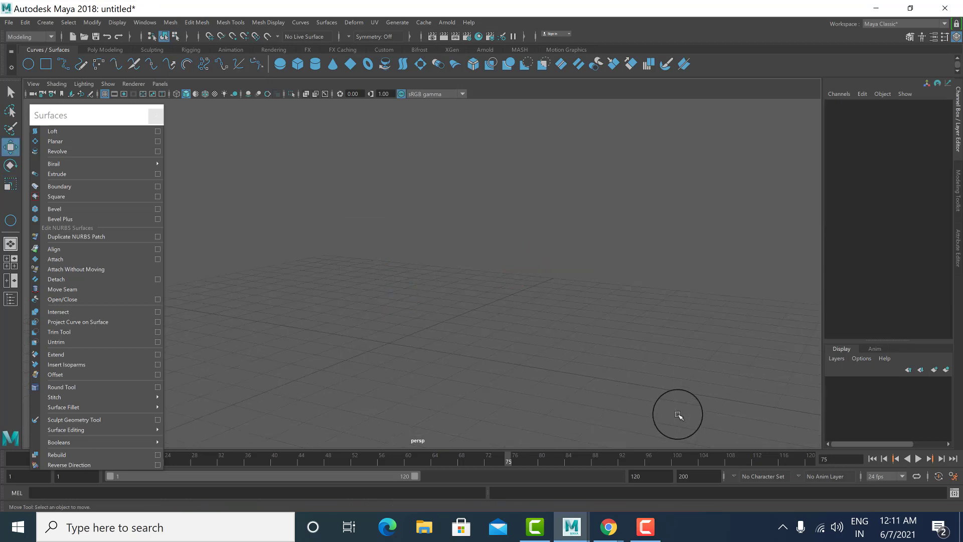
pyautogui.click(62, 68)
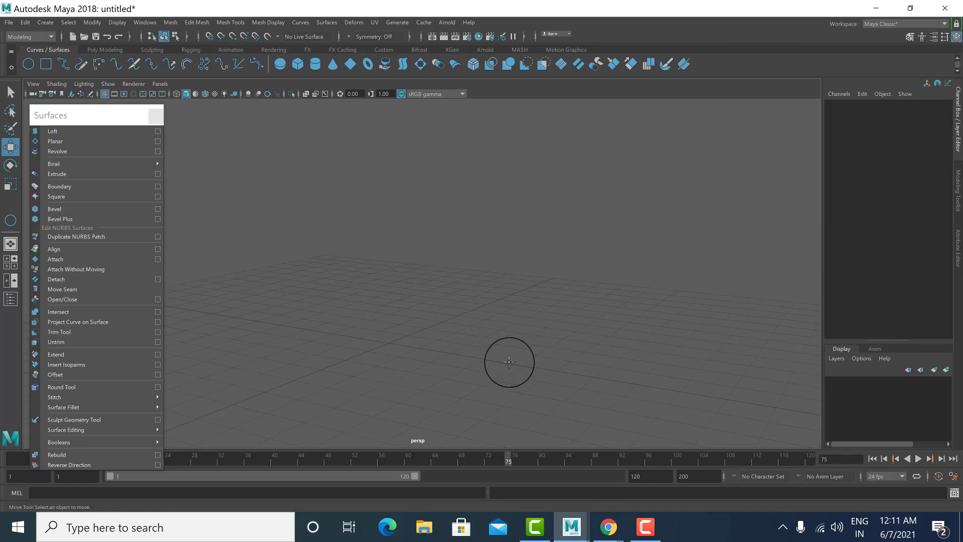
pyautogui.click(295, 272)
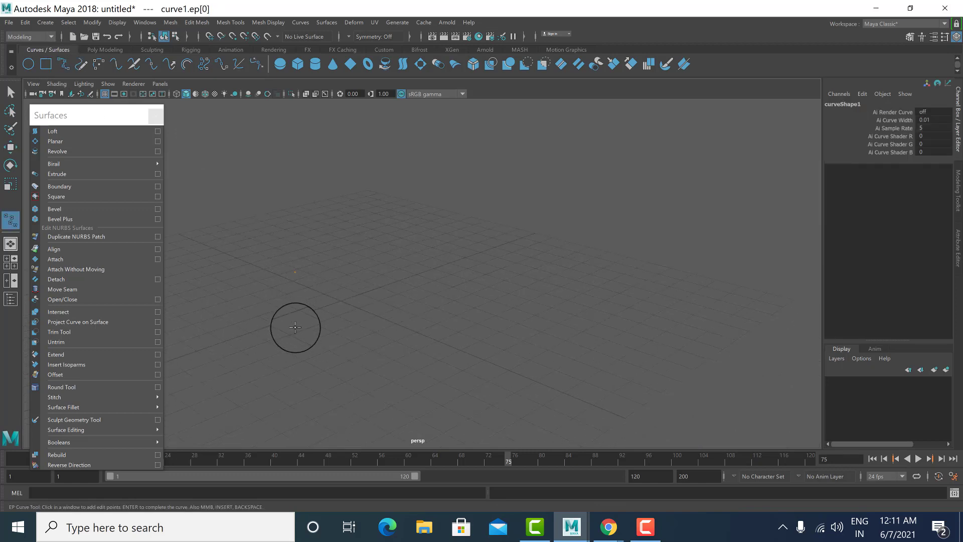
pyautogui.click(329, 337)
pyautogui.click(433, 312)
pyautogui.moveTo(537, 349); pyautogui.dragTo(559, 355)
pyautogui.press('w')
pyautogui.scroll(-1, 453, 331)
pyautogui.keyDown('alt'); pyautogui.moveTo(453, 331); pyautogui.dragTo(450, 358); pyautogui.keyUp('alt')
pyautogui.keyDown('alt'); pyautogui.moveTo(450, 358); pyautogui.dragTo(453, 363, button='middle'); pyautogui.keyUp('alt')
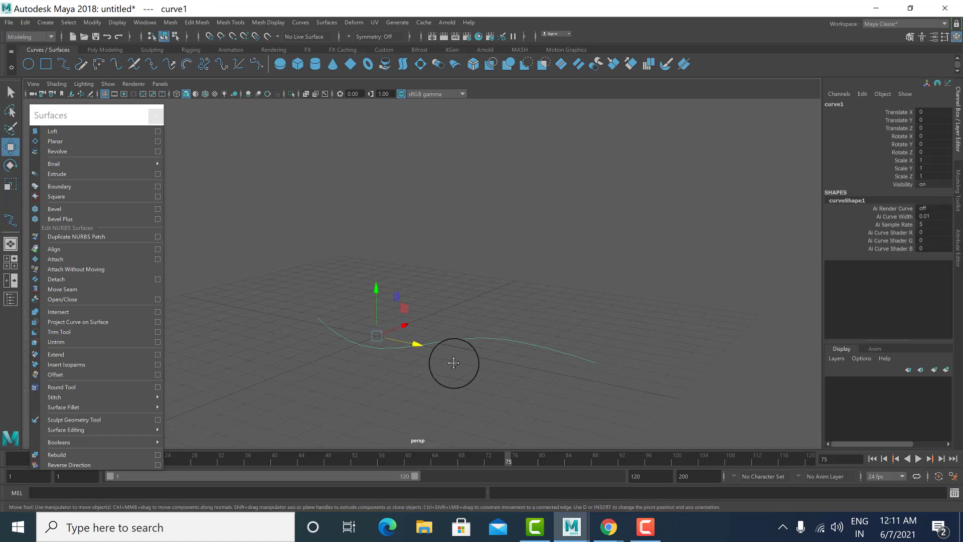
# Step: Duplicate the wavy curve and raise the copy about 5.32 on Y
pyautogui.hotkey('ctrl', 'd')
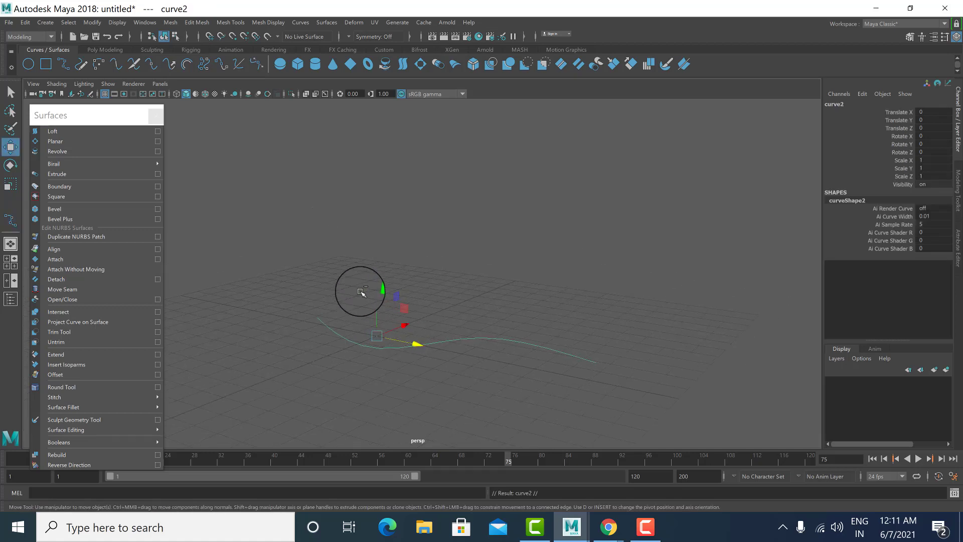
pyautogui.moveTo(380, 285); pyautogui.dragTo(400, 152)
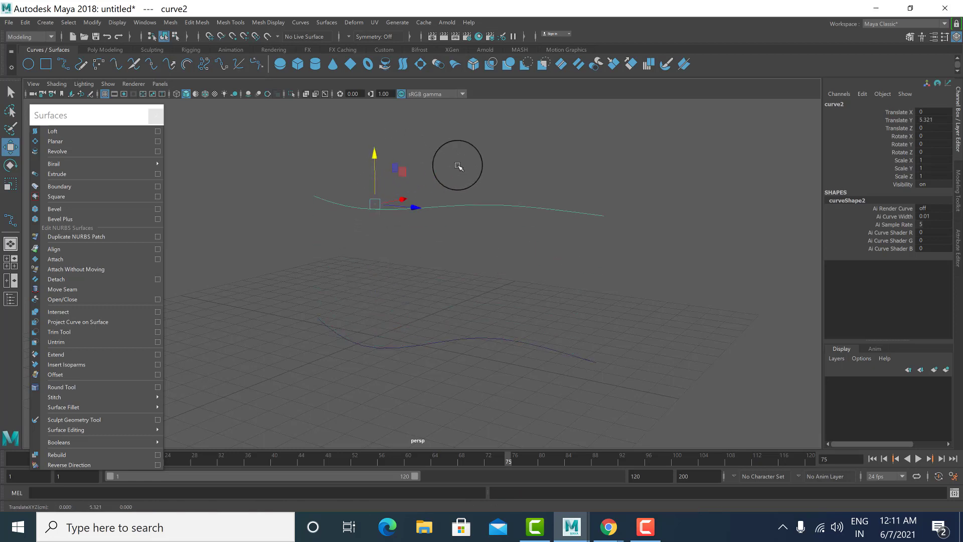
# Step: Loft a surface between the two wavy curves and move the surface clear of them
pyautogui.moveTo(477, 121); pyautogui.dragTo(440, 473)
pyautogui.click(77, 131)
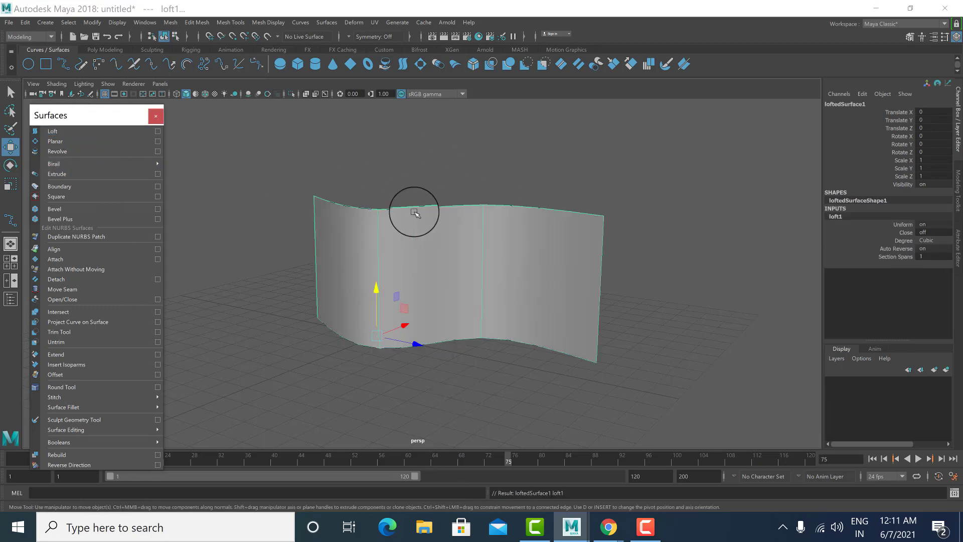
pyautogui.keyDown('alt'); pyautogui.moveTo(415, 209); pyautogui.dragTo(524, 318); pyautogui.keyUp('alt')
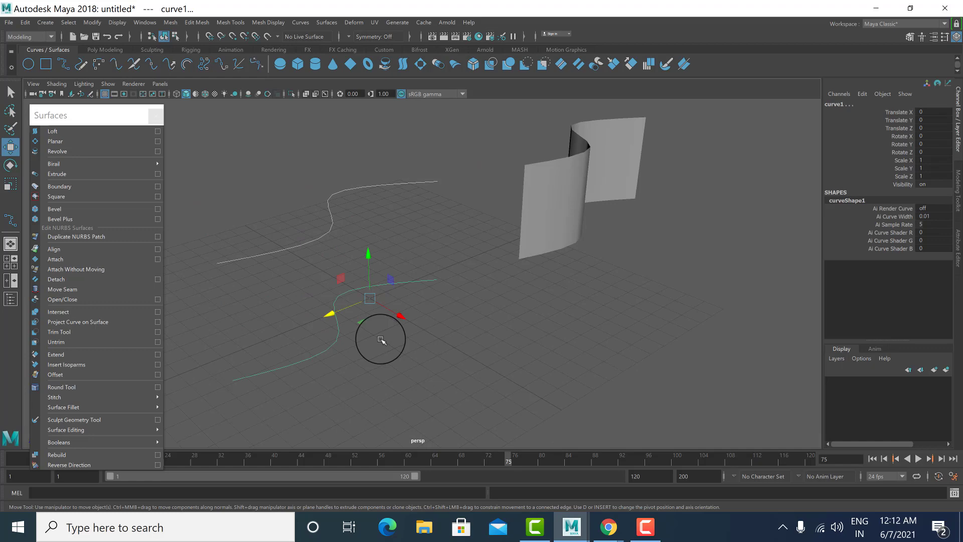
# Step: Show the upper curve's control vertices and move the one at its bend to reshape the linked lofted surface
pyautogui.keyDown('alt'); pyautogui.moveTo(381, 340); pyautogui.dragTo(414, 327); pyautogui.keyUp('alt')
pyautogui.click(383, 211)
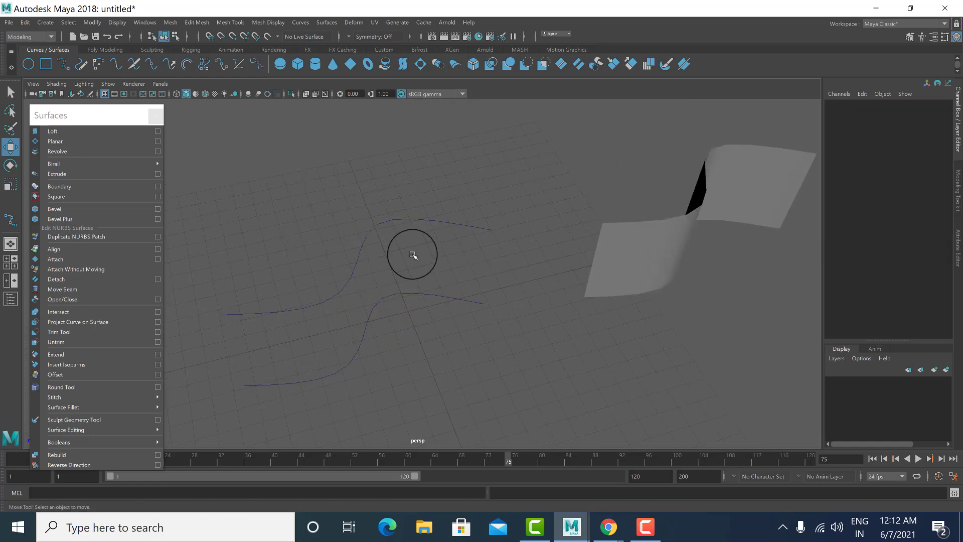
pyautogui.click(407, 219)
pyautogui.moveTo(406, 213); pyautogui.dragTo(353, 209, button='right')
pyautogui.moveTo(343, 196); pyautogui.dragTo(415, 254)
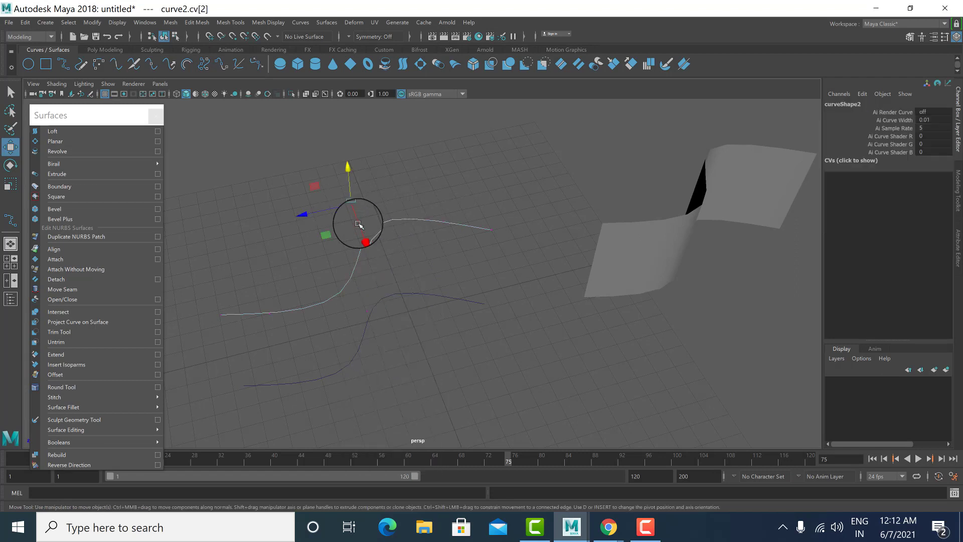
pyautogui.moveTo(358, 225); pyautogui.dragTo(408, 287)
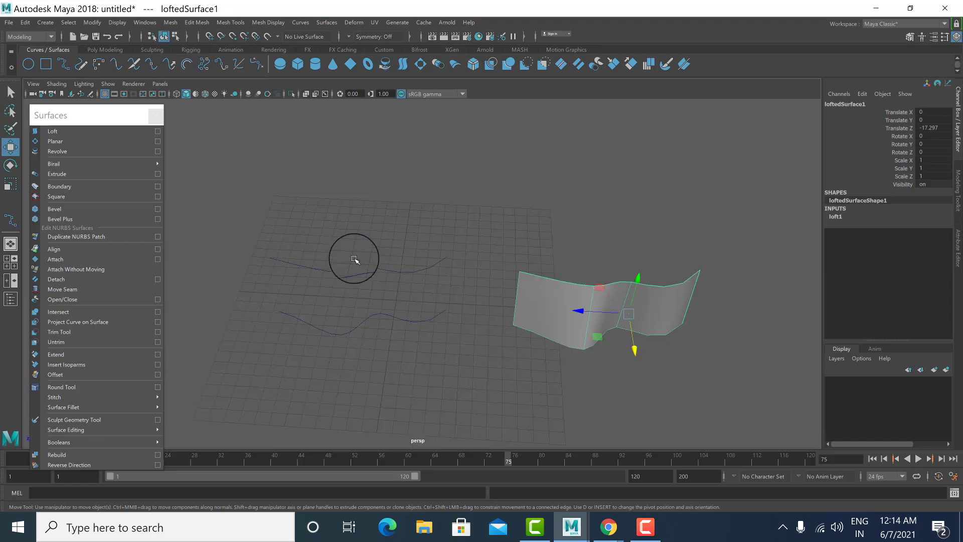
# Step: Return the curves to object mode and delete both curves together with the lofted surface
pyautogui.moveTo(354, 258); pyautogui.dragTo(404, 340)
pyautogui.rightClick(519, 332)
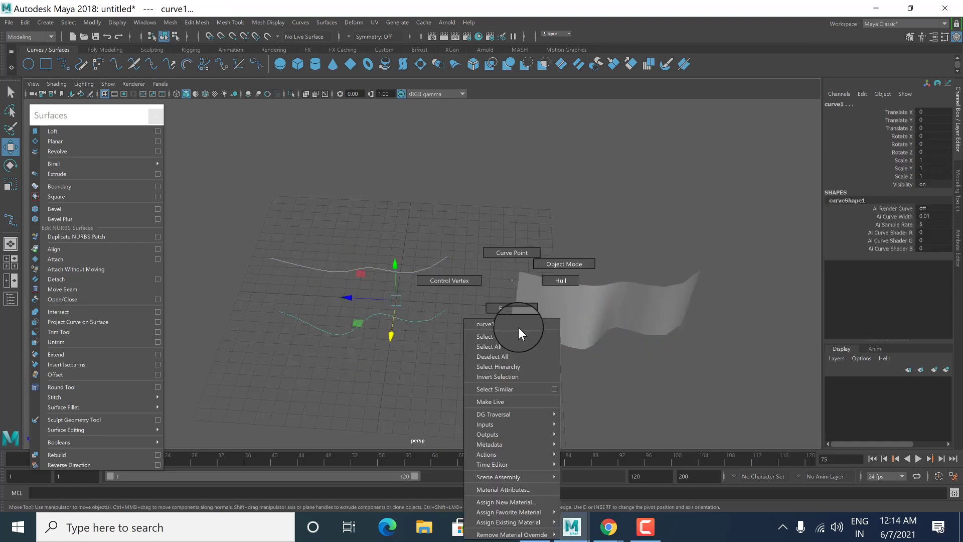
pyautogui.moveTo(518, 327); pyautogui.dragTo(575, 209, button='right')
pyautogui.moveTo(425, 219); pyautogui.dragTo(600, 378)
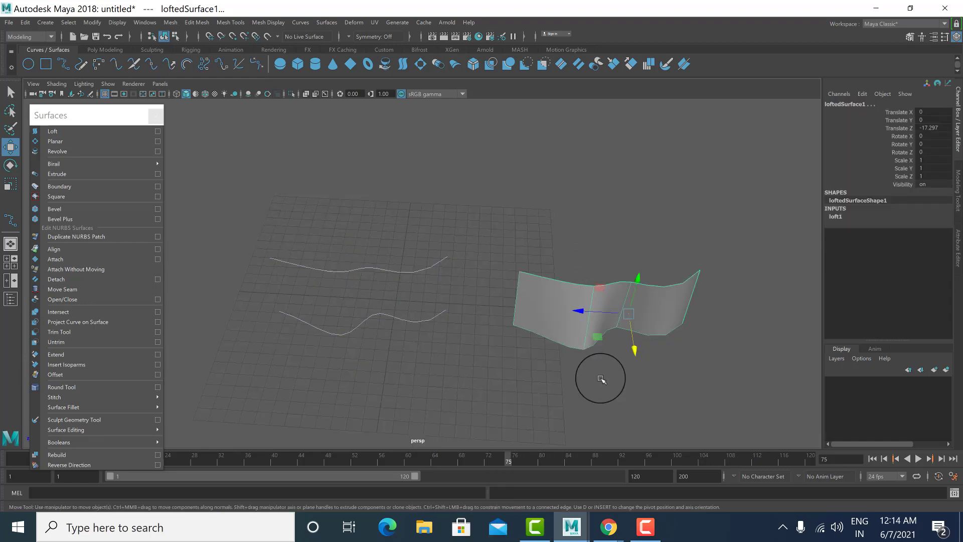
pyautogui.press('Delete')
# Step: In the top view, draw a long rippled curve of about 18 edit points along the X axis with the EP Curve Tool
pyautogui.press('space')
pyautogui.press('space')
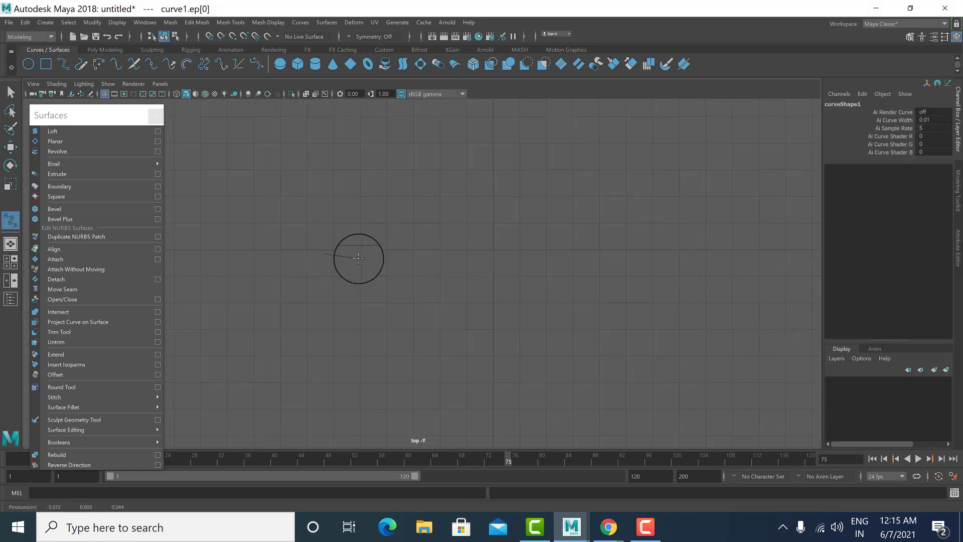
pyautogui.click(358, 260)
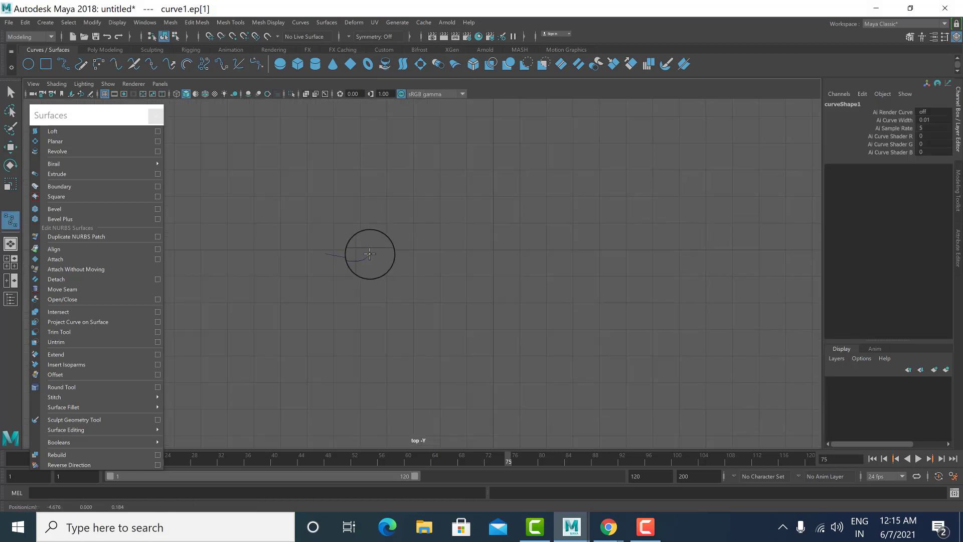
pyautogui.click(384, 260)
pyautogui.click(411, 254)
pyautogui.click(431, 255)
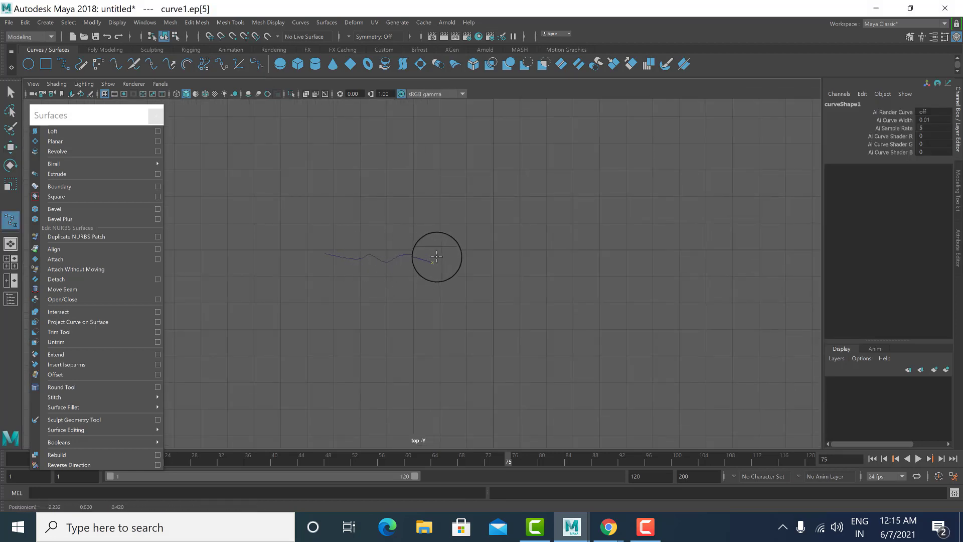
pyautogui.click(444, 254)
pyautogui.click(453, 256)
pyautogui.click(457, 251)
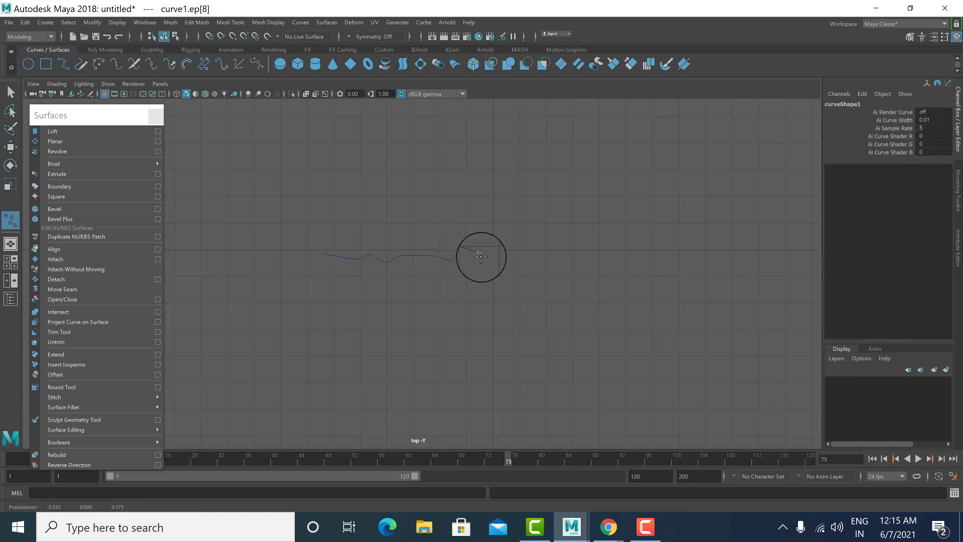
pyautogui.click(491, 258)
pyautogui.click(520, 256)
pyautogui.click(530, 254)
pyautogui.click(548, 258)
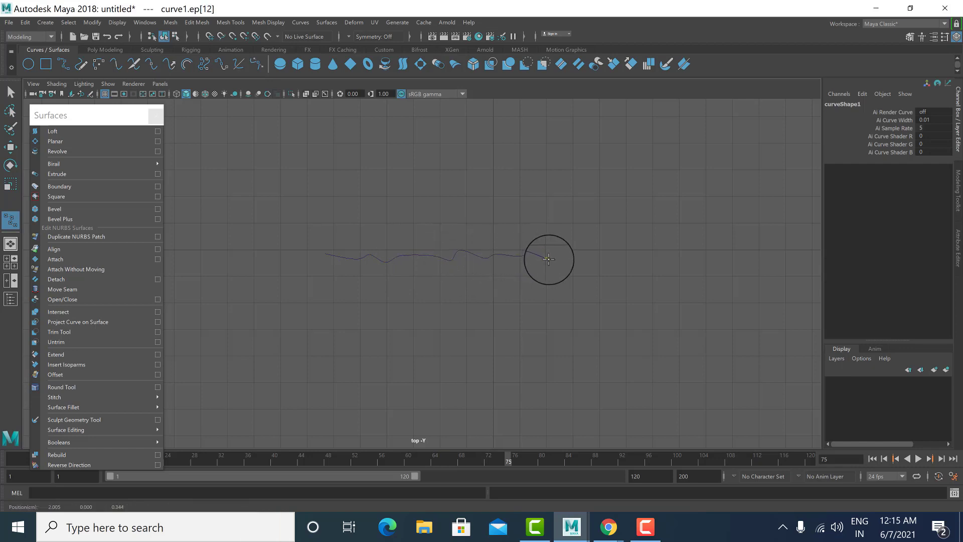
pyautogui.click(559, 261)
pyautogui.click(567, 254)
pyautogui.click(584, 249)
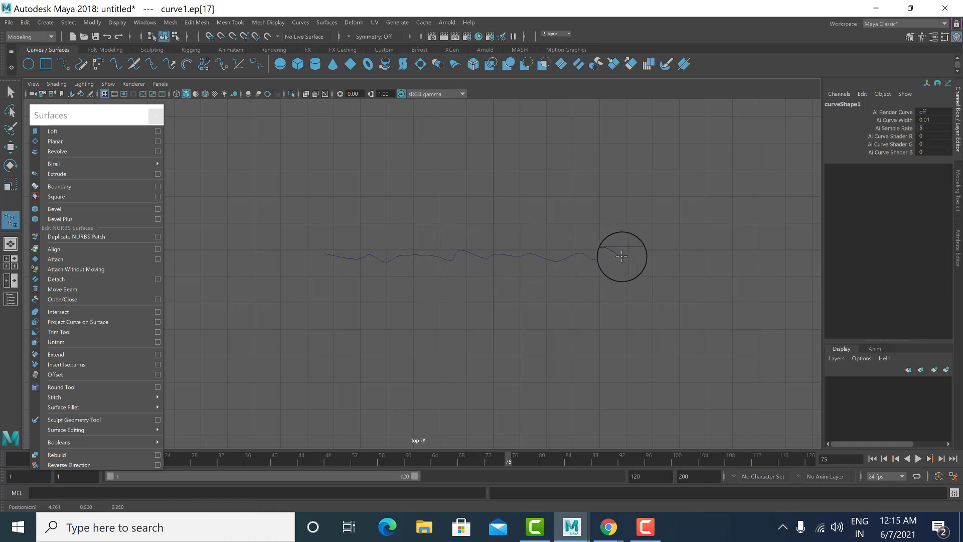
pyautogui.press('Return')
pyautogui.press('w')
# Step: In the perspective view, stack seven curves spaced about 2.07 on Y by duplicating the rippled curve with a repeated offset
pyautogui.press('space')
pyautogui.press('space')
pyautogui.keyDown('alt'); pyautogui.moveTo(547, 215); pyautogui.dragTo(451, 285); pyautogui.keyUp('alt')
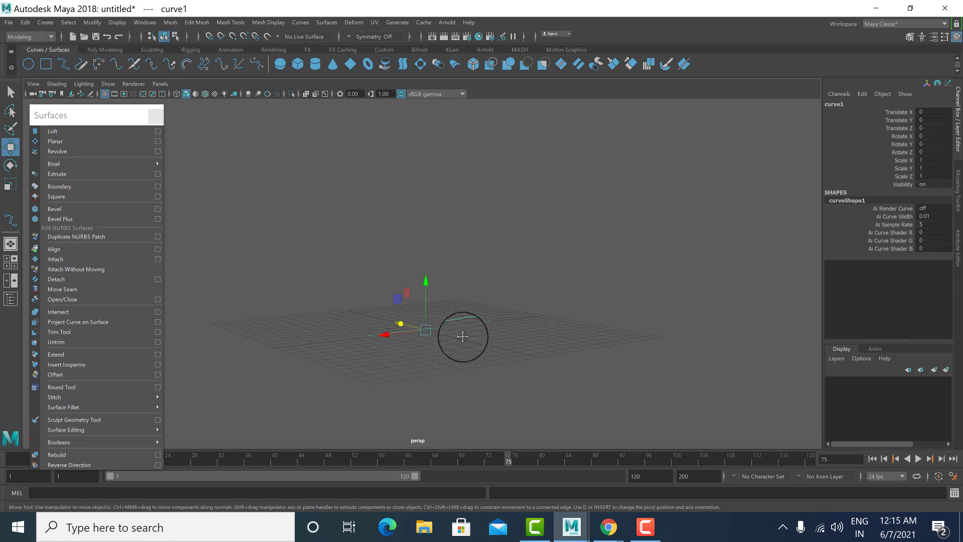
pyautogui.keyDown('alt'); pyautogui.moveTo(463, 337); pyautogui.dragTo(434, 342); pyautogui.keyUp('alt')
pyautogui.hotkey('ctrl', 'd')
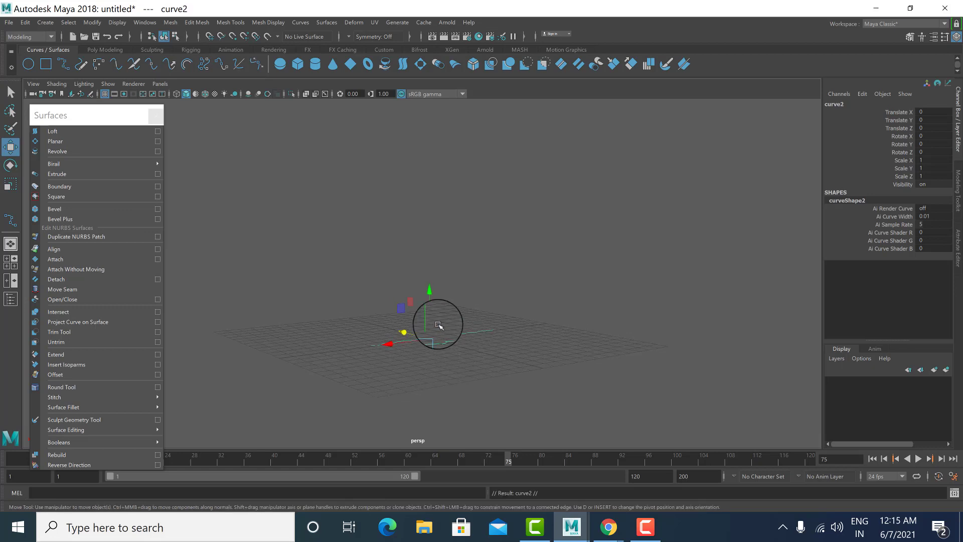
pyautogui.click(431, 292)
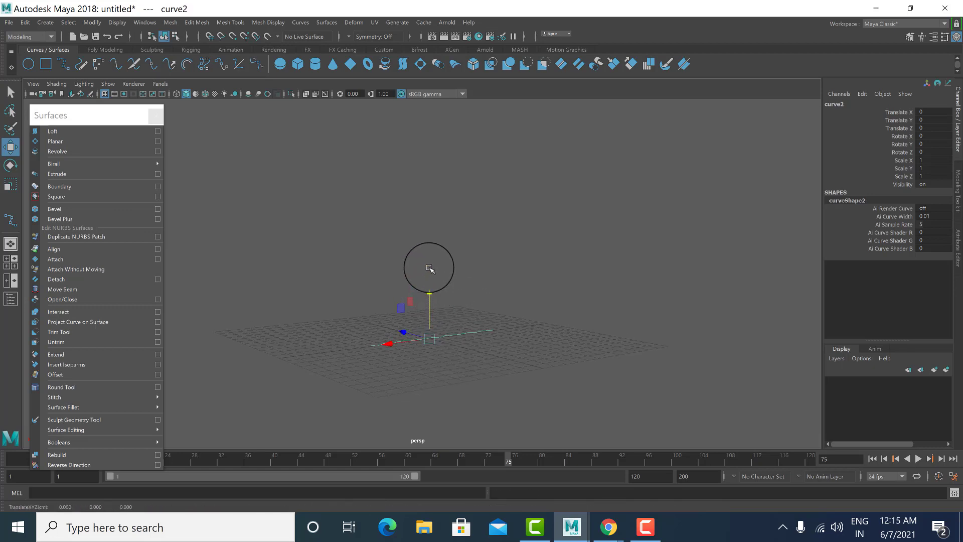
pyautogui.moveTo(431, 292); pyautogui.dragTo(432, 263)
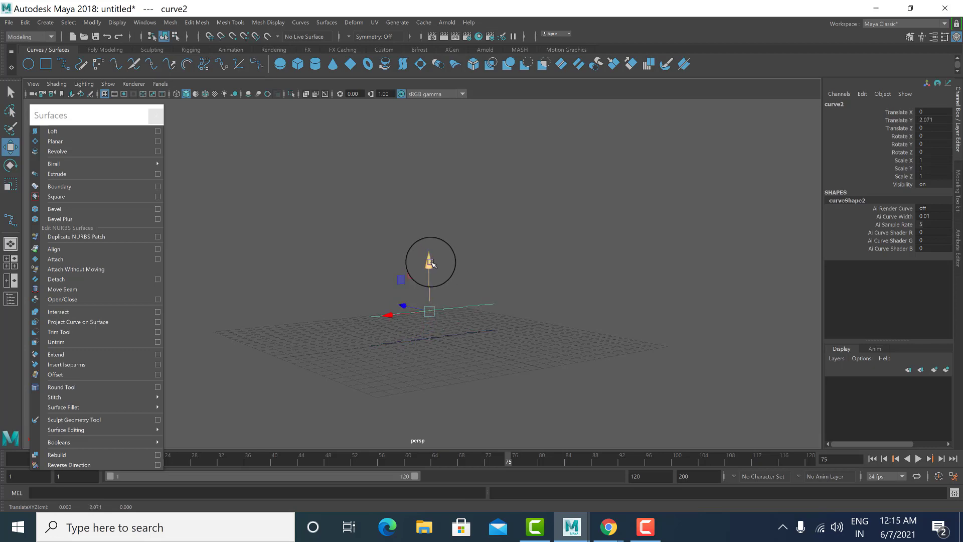
pyautogui.hotkey('shift', 'd')
pyautogui.hotkey('shift', 'd')
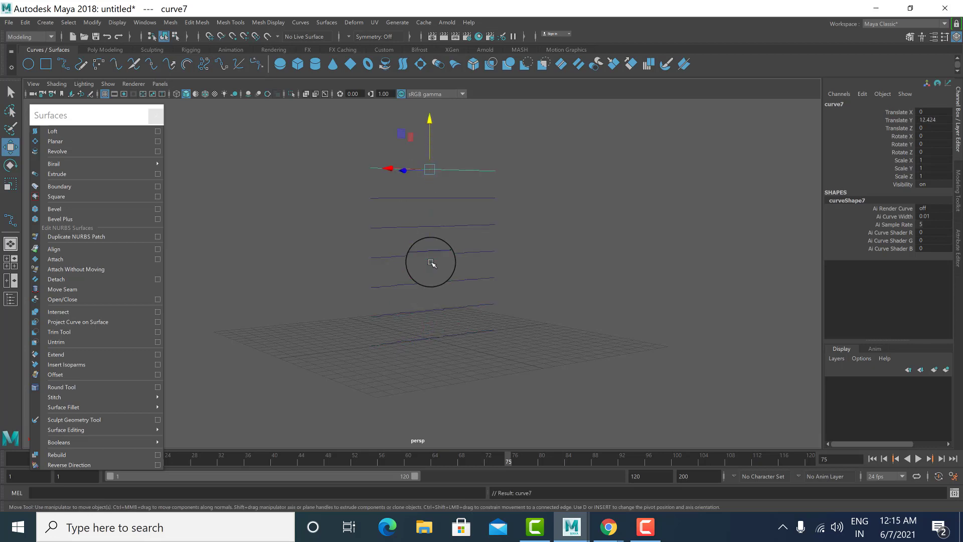
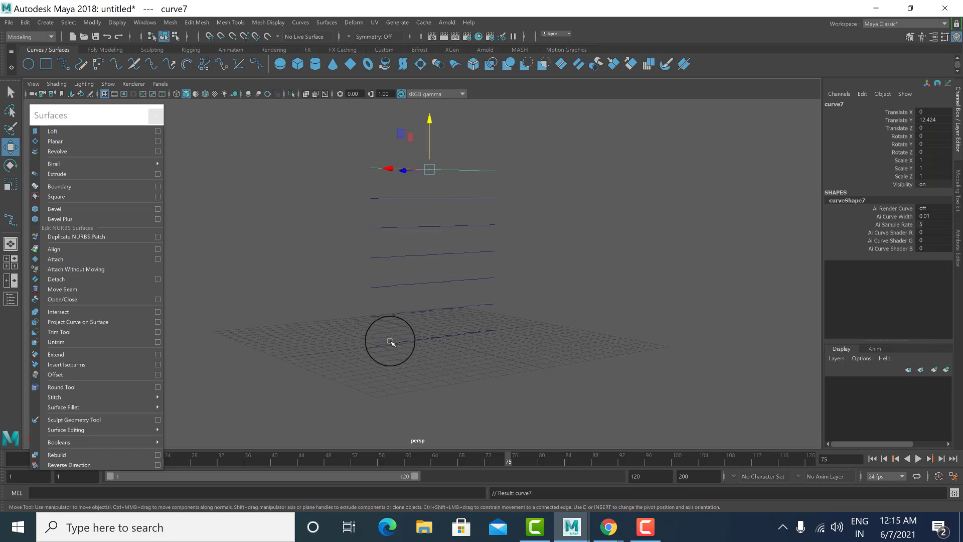
# Step: Select the second and third lowest curves of the stack together, followed by all seven curves
pyautogui.click(416, 309)
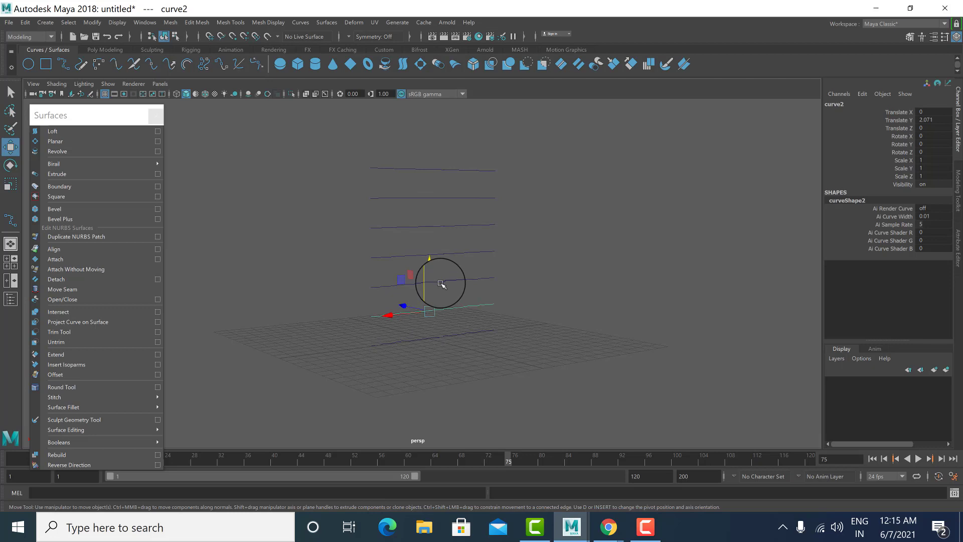
pyautogui.keyDown('shift'); pyautogui.click(475, 333); pyautogui.keyUp('shift')
pyautogui.moveTo(514, 275); pyautogui.dragTo(460, 314)
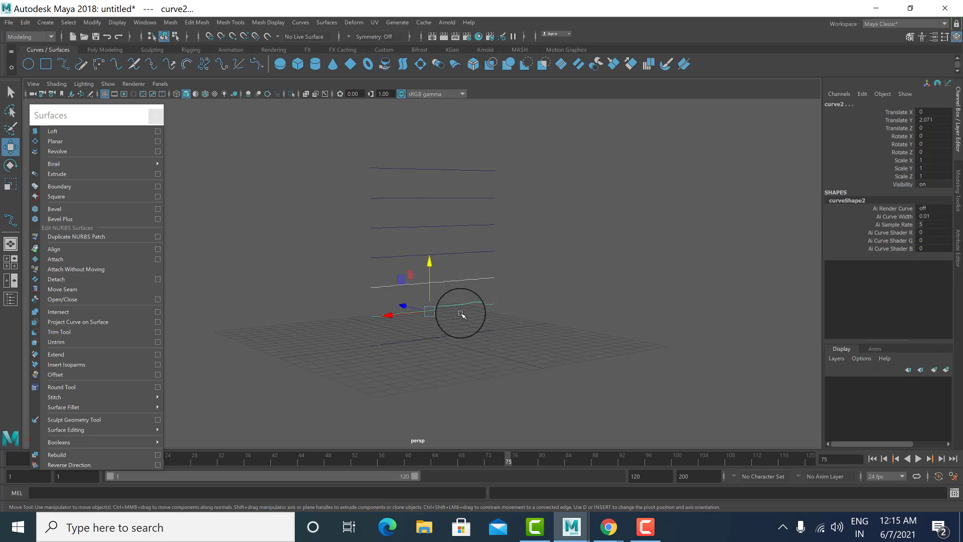
pyautogui.keyDown('alt'); pyautogui.moveTo(581, 283); pyautogui.dragTo(573, 307, button='middle'); pyautogui.keyUp('alt')
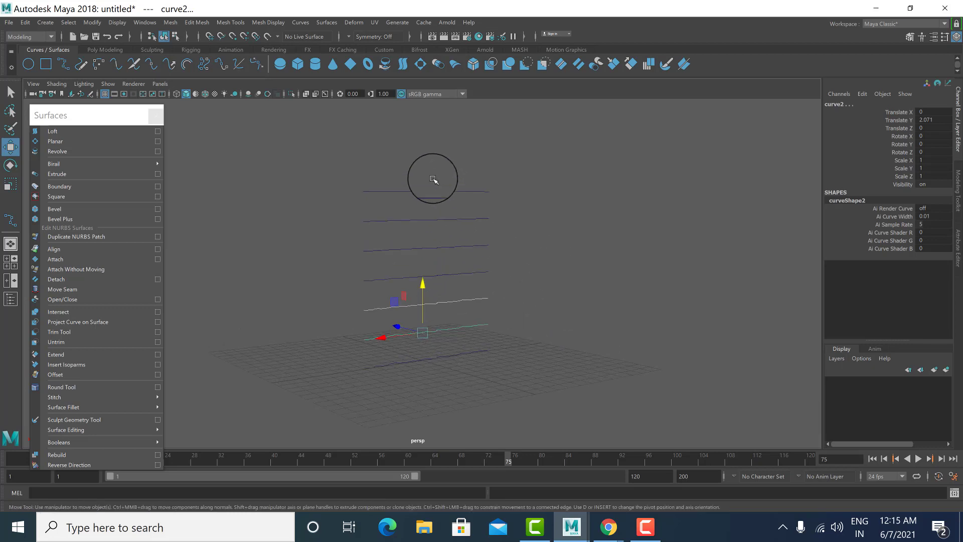
pyautogui.moveTo(422, 159); pyautogui.dragTo(423, 388)
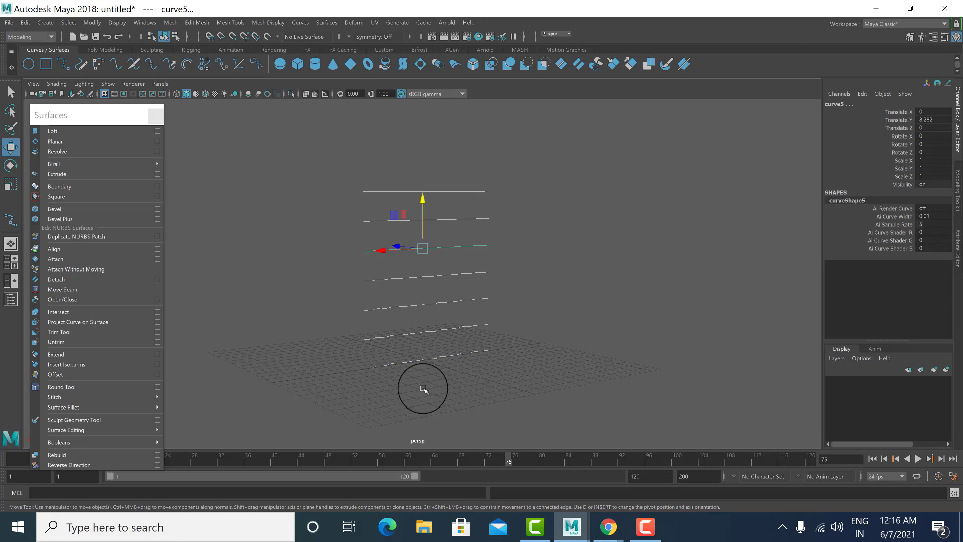
# Step: Delete every second curve of the seven-curve stack, keeping the lowest, third, fifth and topmost curves
pyautogui.click(456, 219)
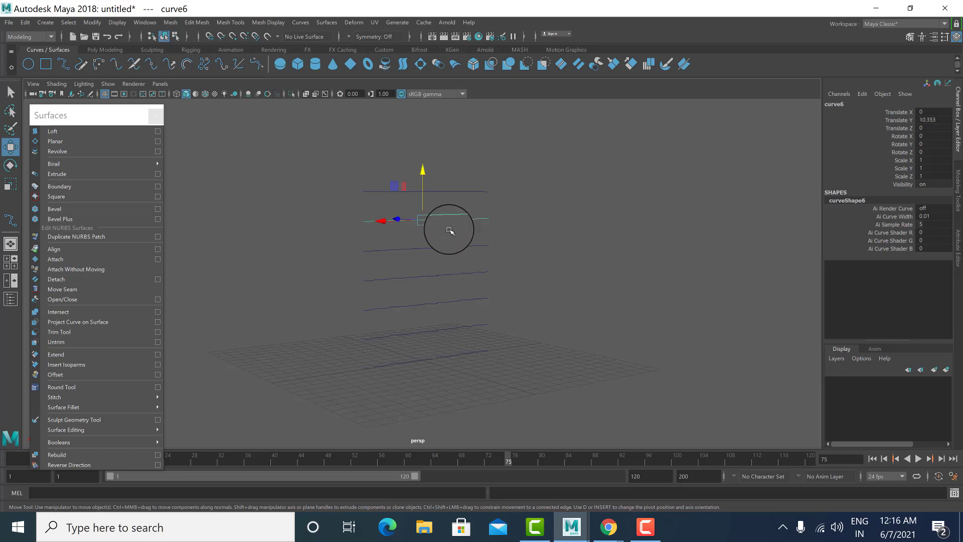
pyautogui.click(445, 245)
pyautogui.moveTo(434, 293); pyautogui.dragTo(432, 319)
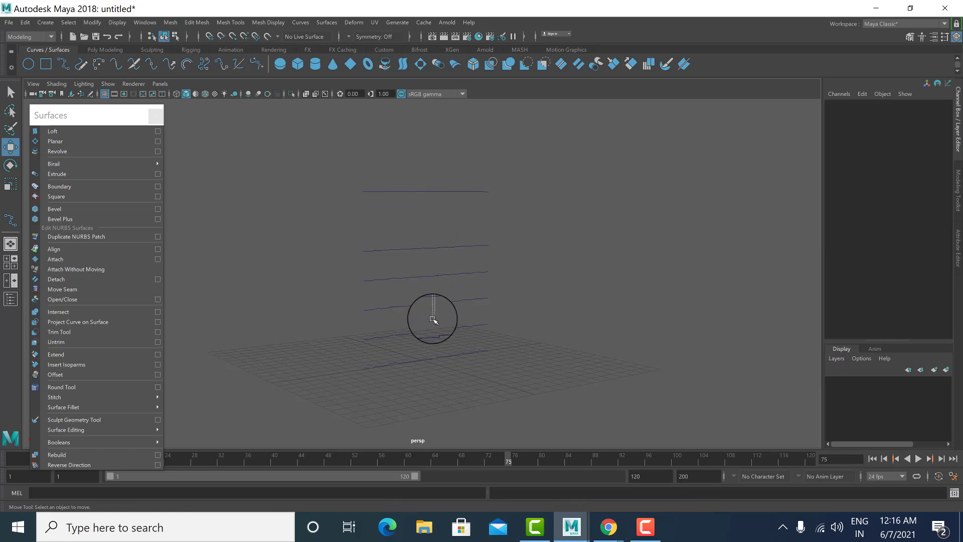
pyautogui.press('Delete')
pyautogui.click(468, 273)
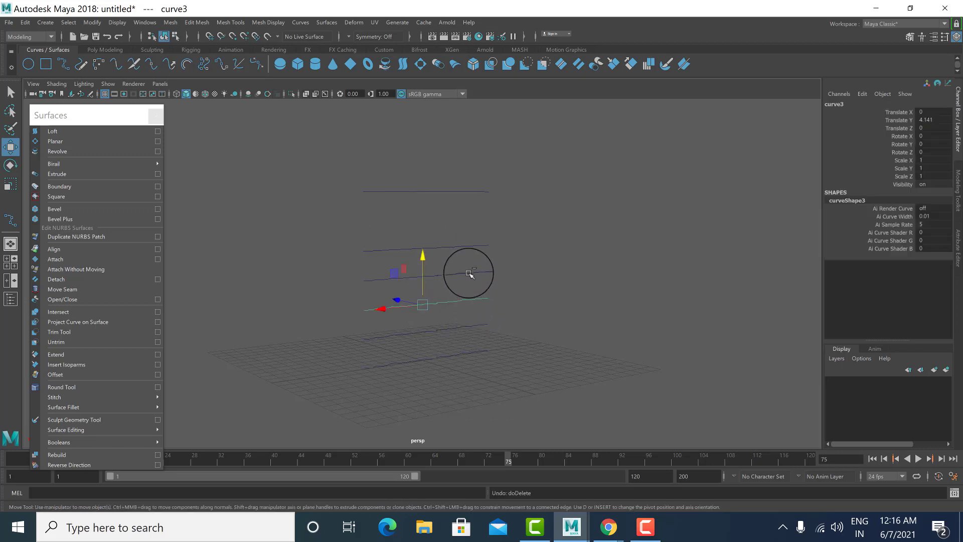
pyautogui.press('Delete')
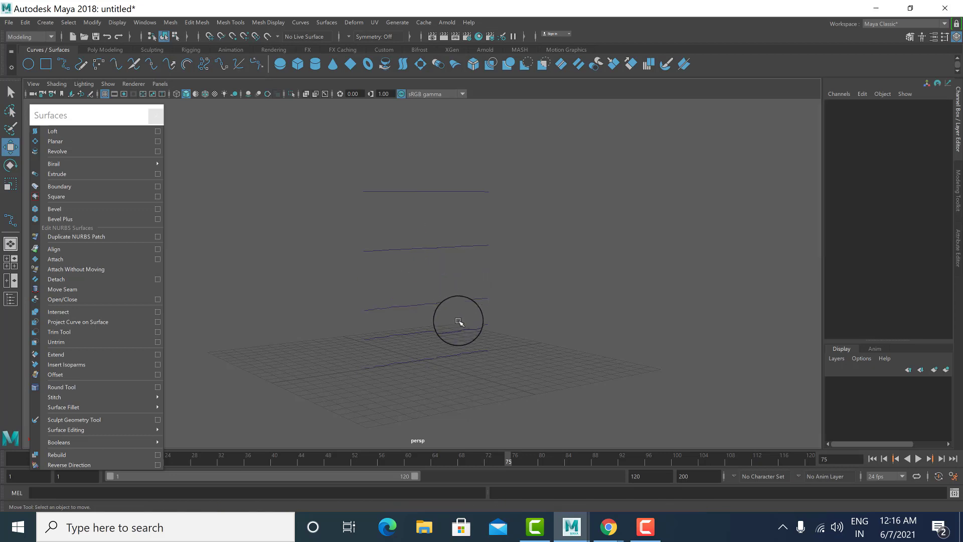
pyautogui.moveTo(458, 321); pyautogui.dragTo(488, 340)
pyautogui.press('Delete')
# Step: Select all four remaining curves of the stack together
pyautogui.moveTo(350, 169); pyautogui.dragTo(435, 352)
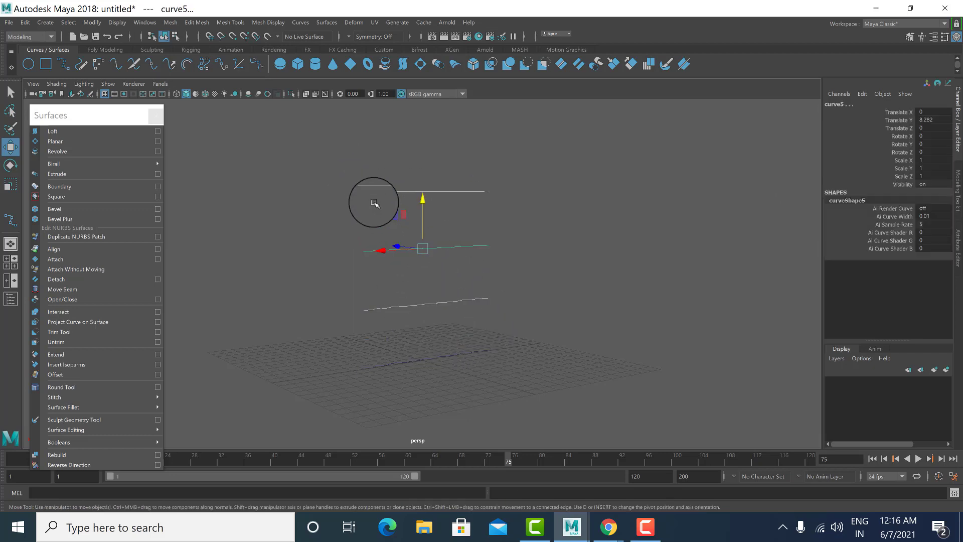
pyautogui.moveTo(360, 154); pyautogui.dragTo(479, 423)
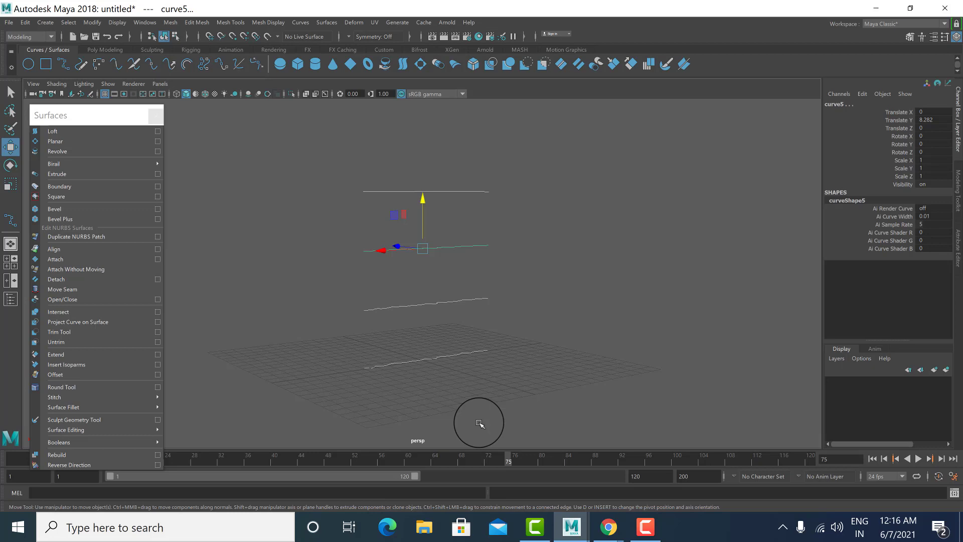
pyautogui.keyDown('alt'); pyautogui.moveTo(447, 341); pyautogui.dragTo(458, 350); pyautogui.keyUp('alt')
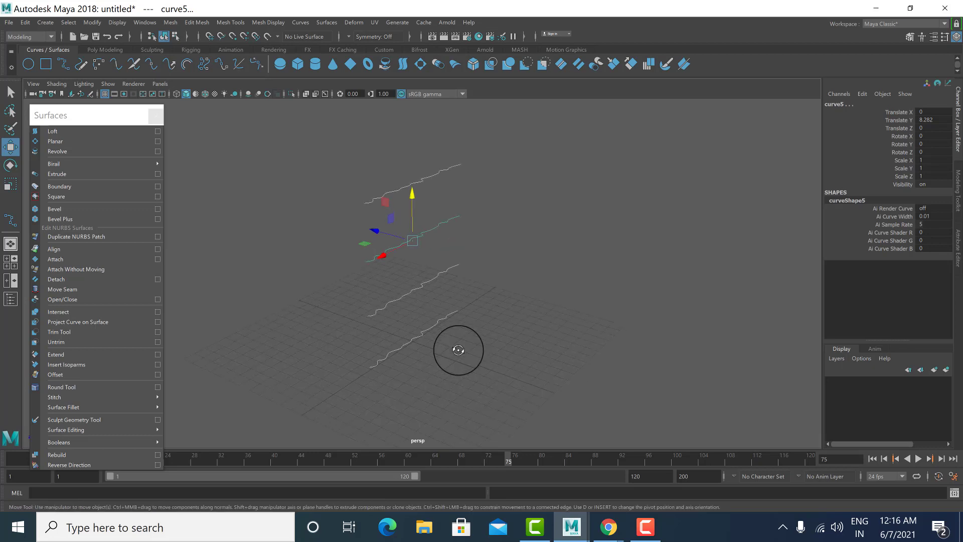
# Step: Show the control vertices of the second highest curve and move a middle control vertex to vary its ripple
pyautogui.click(455, 222)
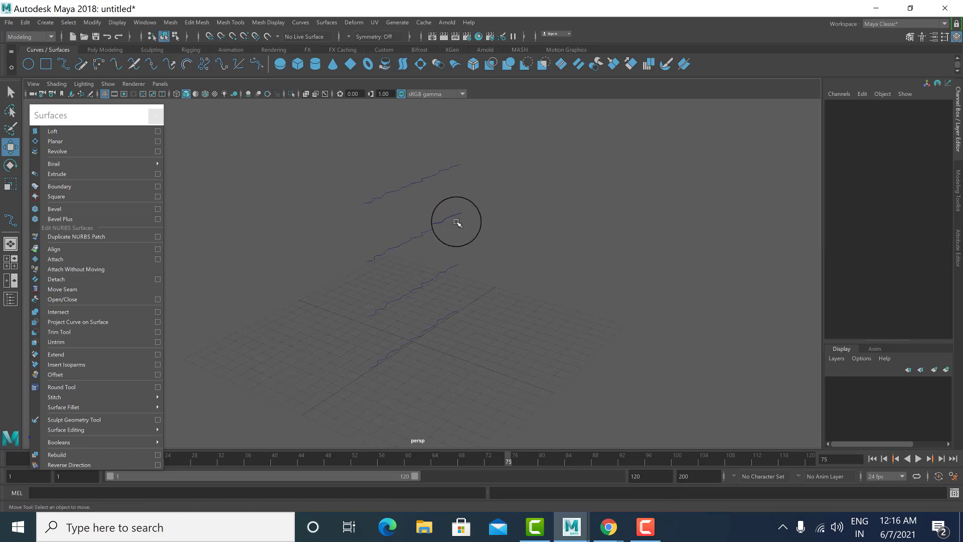
pyautogui.click(454, 238)
pyautogui.rightClick(451, 231)
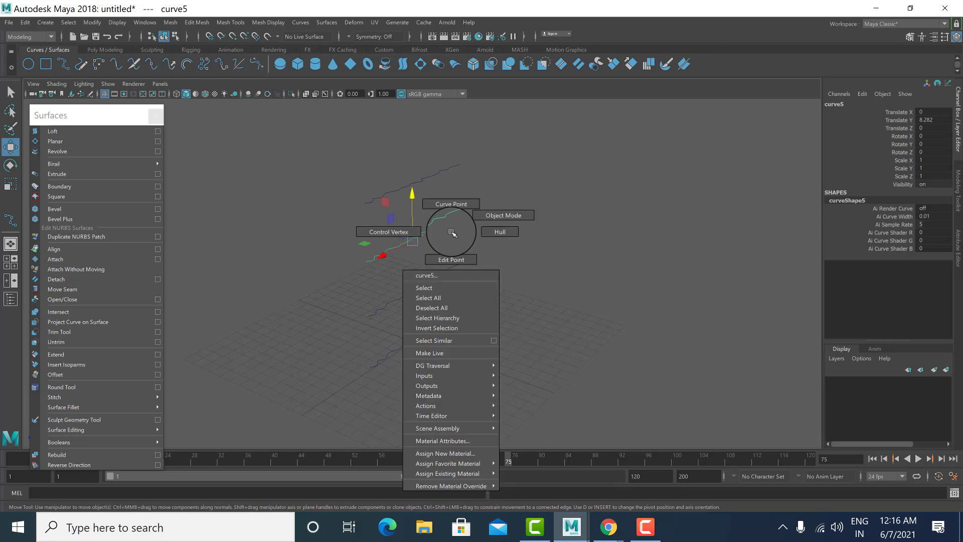
pyautogui.click(420, 232)
pyautogui.click(406, 227)
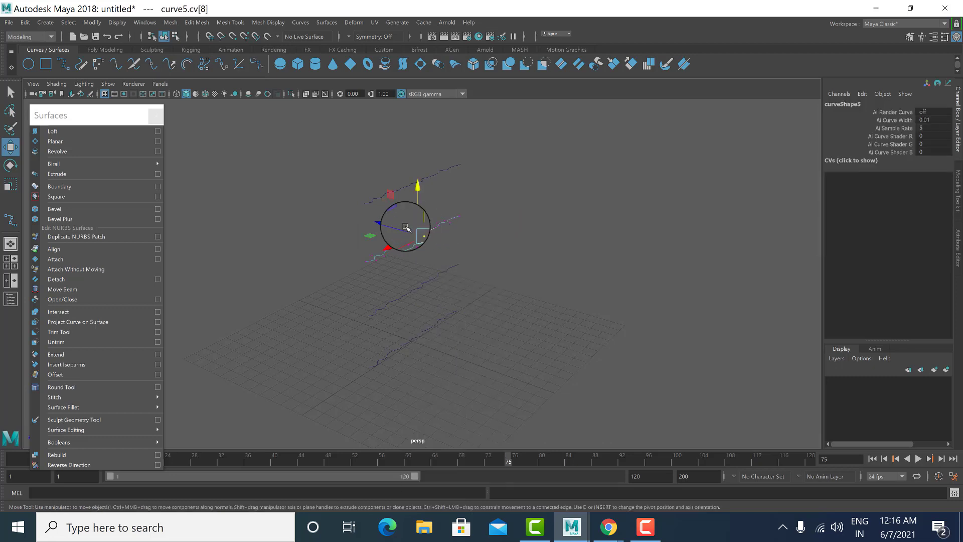
pyautogui.moveTo(405, 227); pyautogui.dragTo(379, 251)
# Step: Show the control vertices of the second lowest curve and move one near its middle
pyautogui.click(424, 282)
pyautogui.rightClick(424, 284)
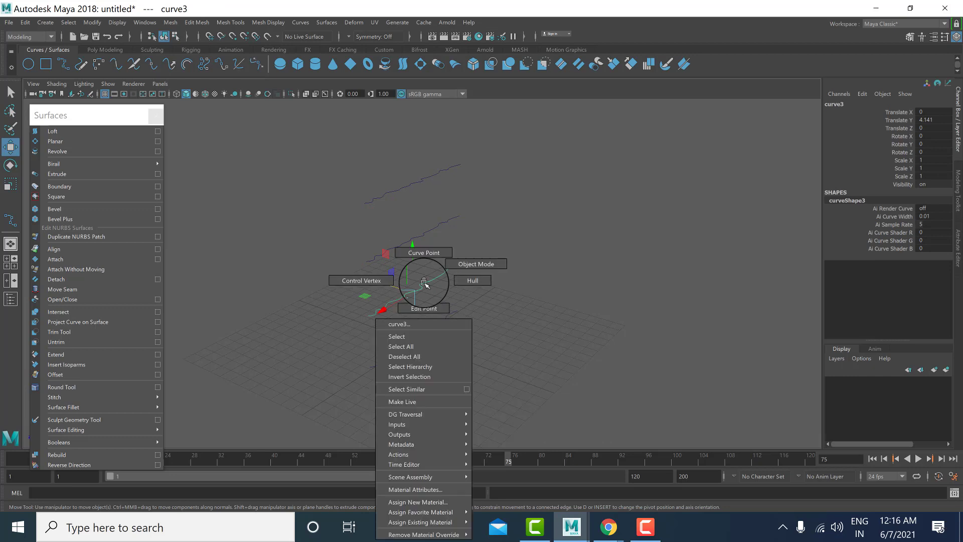
pyautogui.click(362, 280)
pyautogui.moveTo(396, 281)
pyautogui.mouseDown()
pyautogui.moveTo(419, 308)
pyautogui.moveTo(386, 289)
pyautogui.mouseUp()
# Step: Show the control vertices of the lowest curve and reshape its middle portion
pyautogui.click(422, 334)
pyautogui.moveTo(420, 329); pyautogui.dragTo(375, 274, button='right')
pyautogui.moveTo(433, 317)
pyautogui.mouseDown()
pyautogui.moveTo(444, 334)
pyautogui.moveTo(430, 319)
pyautogui.mouseUp()
# Step: Select all four stacked curves and loft a surface through them
pyautogui.click(403, 233)
pyautogui.moveTo(373, 154); pyautogui.dragTo(464, 393)
pyautogui.click(608, 241)
pyautogui.moveTo(460, 149); pyautogui.dragTo(501, 406)
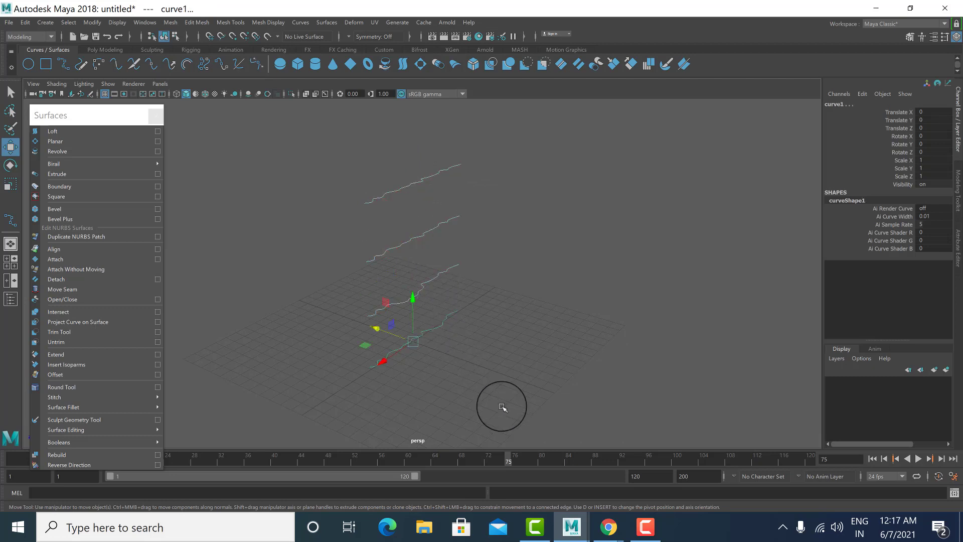
pyautogui.click(58, 130)
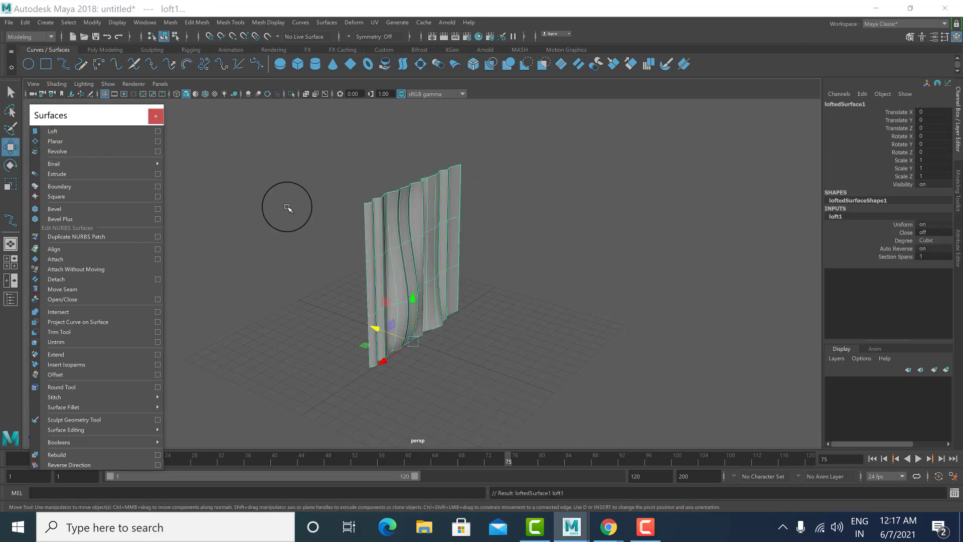
# Step: Move the lofted surface along X to -15.167, clear of its source curves
pyautogui.keyDown('alt'); pyautogui.moveTo(552, 303); pyautogui.dragTo(557, 296); pyautogui.keyUp('alt')
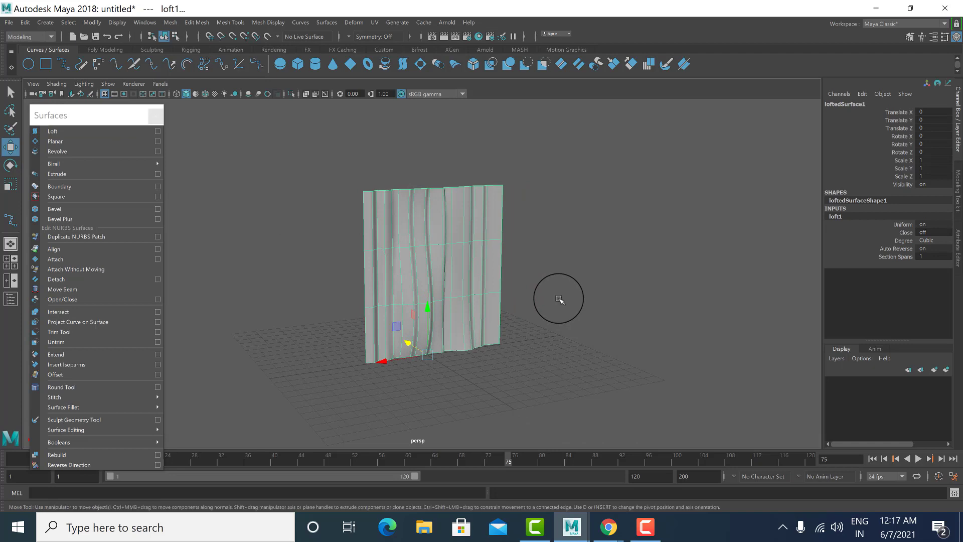
pyautogui.keyDown('alt'); pyautogui.moveTo(558, 299); pyautogui.dragTo(523, 320, button='middle'); pyautogui.keyUp('alt')
pyautogui.moveTo(349, 379); pyautogui.dragTo(531, 329)
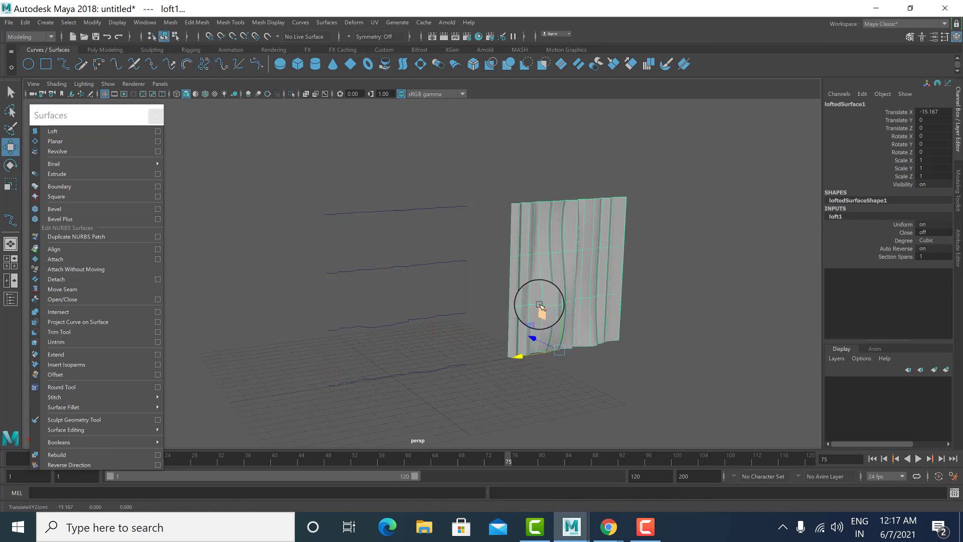
# Step: Edit control vertices on the lowest curve and shift the end vertices 19 to 20 of the second highest curve along X
pyautogui.click(424, 356)
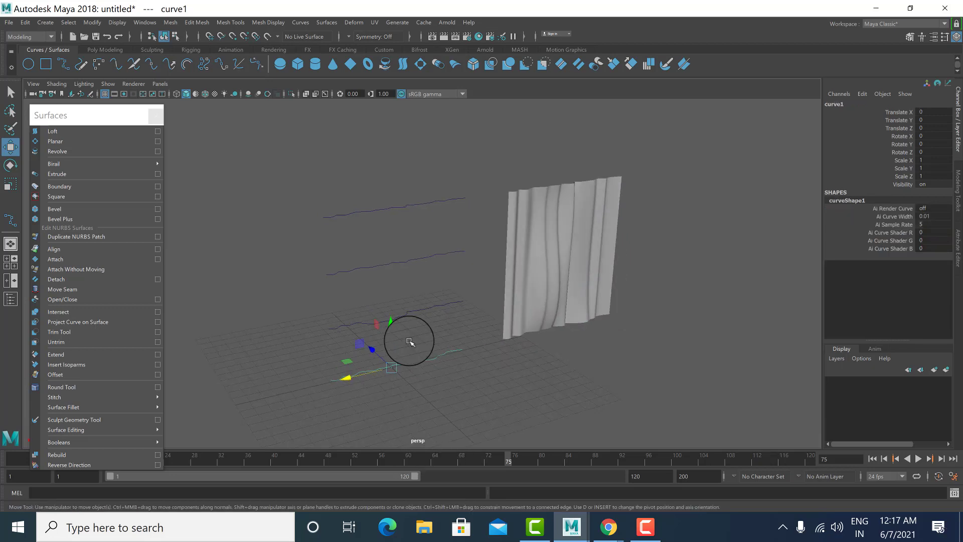
pyautogui.moveTo(409, 341); pyautogui.dragTo(375, 285, button='right')
pyautogui.moveTo(384, 348); pyautogui.dragTo(380, 368)
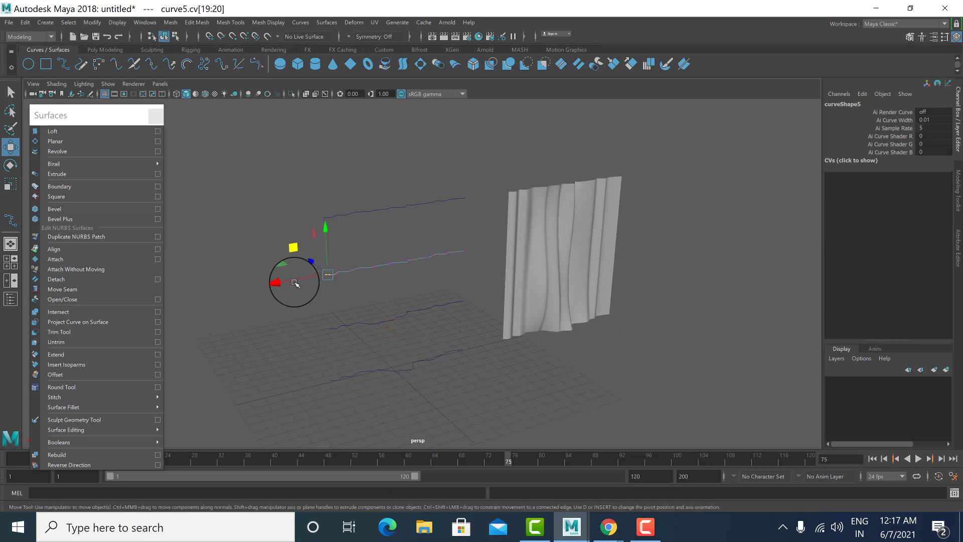
pyautogui.moveTo(291, 281)
pyautogui.mouseDown()
pyautogui.moveTo(300, 280)
pyautogui.moveTo(284, 279)
pyautogui.mouseUp()
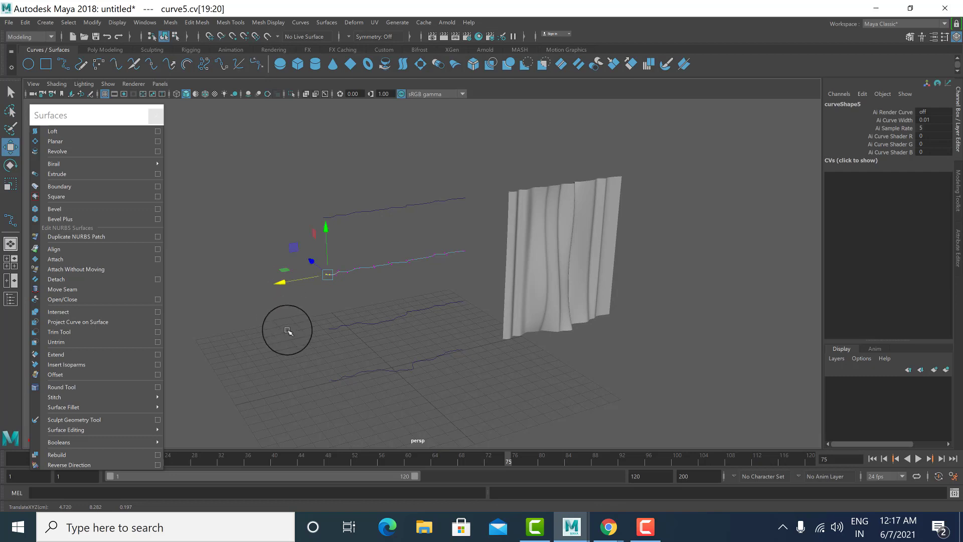
# Step: Shift the end control vertices 18 to 20 of the second lowest curve along X
pyautogui.moveTo(336, 326); pyautogui.dragTo(372, 346)
pyautogui.moveTo(345, 325); pyautogui.dragTo(313, 295, button='right')
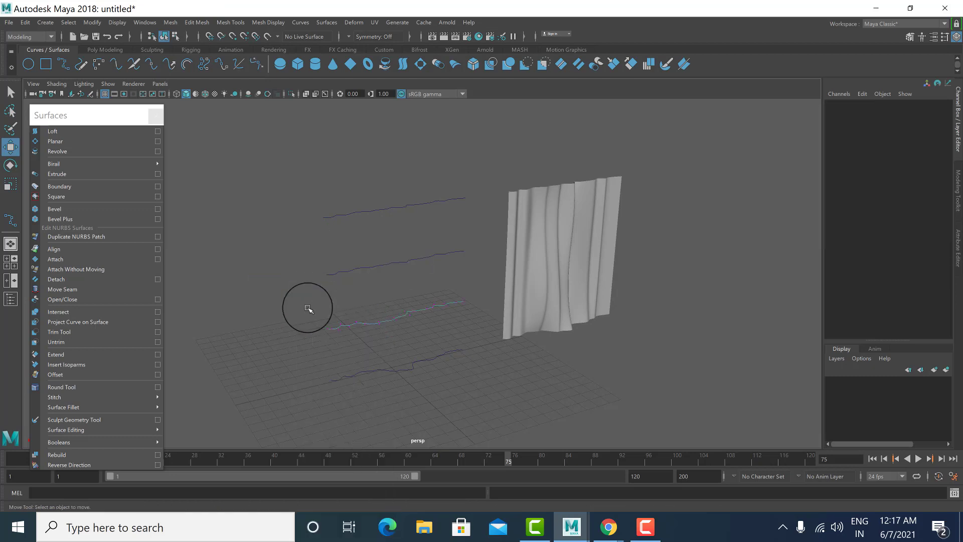
pyautogui.moveTo(339, 343); pyautogui.dragTo(306, 338)
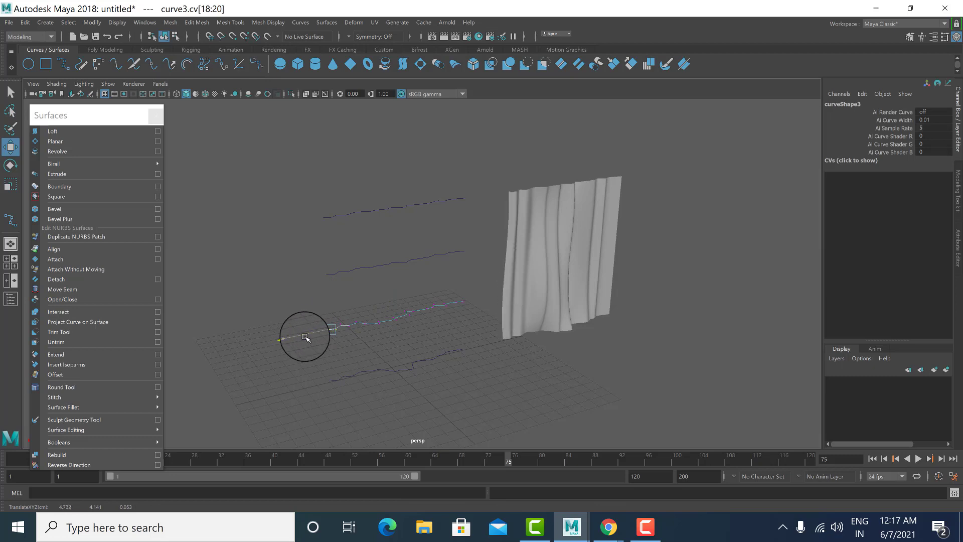
# Step: Move control vertices of the lowest curve to deepen the ripples along the surface's bottom edge
pyautogui.click(390, 371)
pyautogui.moveTo(397, 280); pyautogui.dragTo(348, 275, button='right')
pyautogui.moveTo(338, 355); pyautogui.dragTo(366, 393)
pyautogui.moveTo(357, 335); pyautogui.dragTo(430, 382)
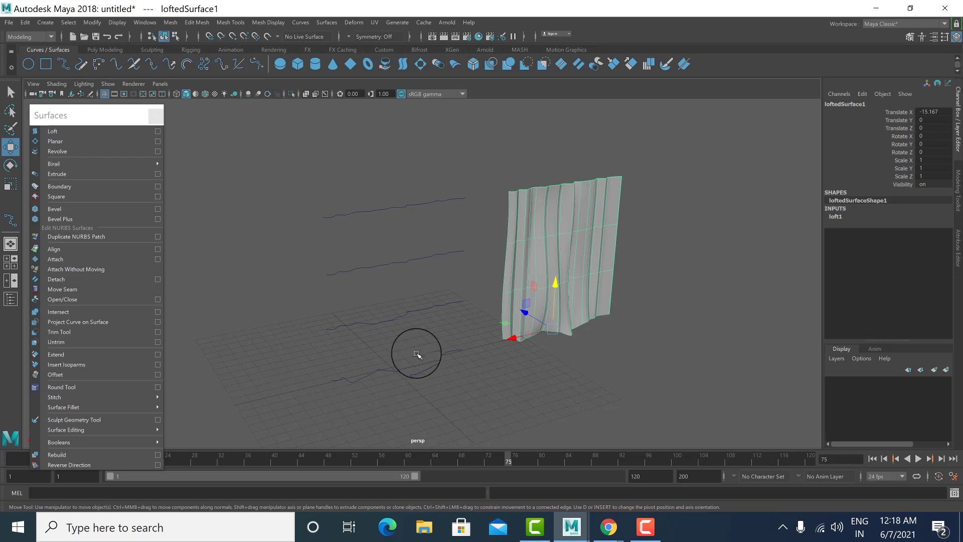
# Step: Scale the lowest curve to about 0.319 along X and narrow the second lowest curve along X
pyautogui.moveTo(417, 353); pyautogui.dragTo(433, 382)
pyautogui.press('r')
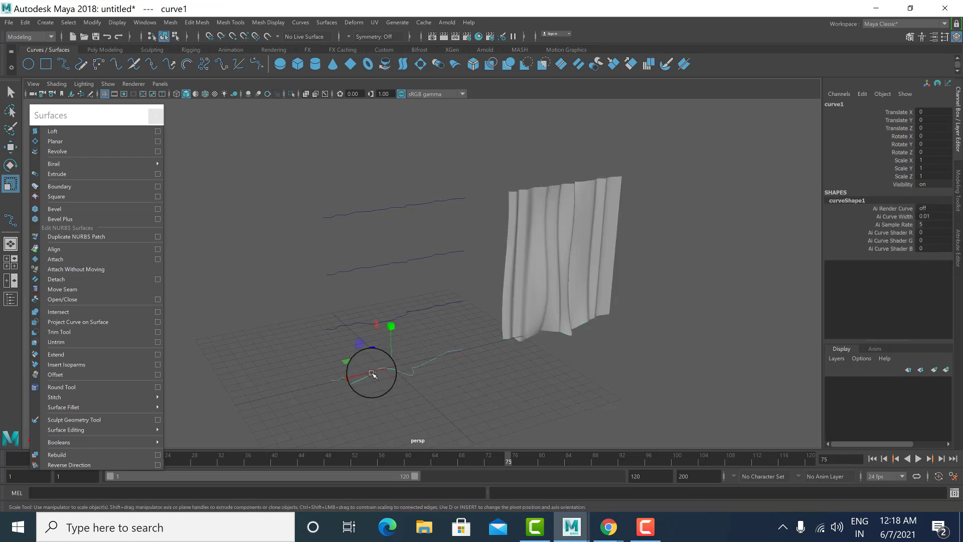
pyautogui.moveTo(352, 377); pyautogui.dragTo(383, 367)
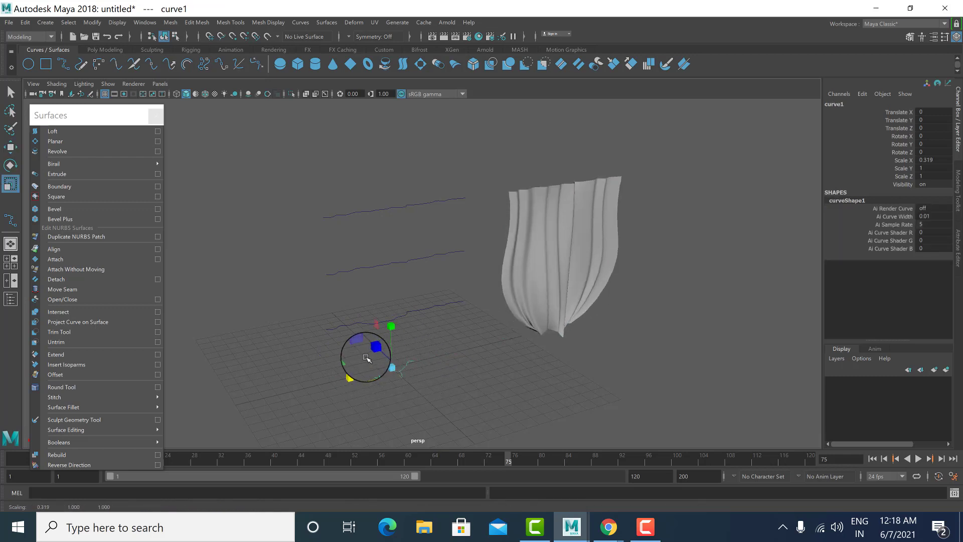
pyautogui.moveTo(397, 309); pyautogui.dragTo(414, 335)
pyautogui.moveTo(349, 326)
pyautogui.mouseDown()
pyautogui.moveTo(379, 319)
pyautogui.moveTo(368, 322)
pyautogui.mouseUp()
# Step: Taper the three lower curves further, scaling the second highest to 0.731 on X and the lowest to 0.275 on X and 0.727 on Z
pyautogui.click(363, 269)
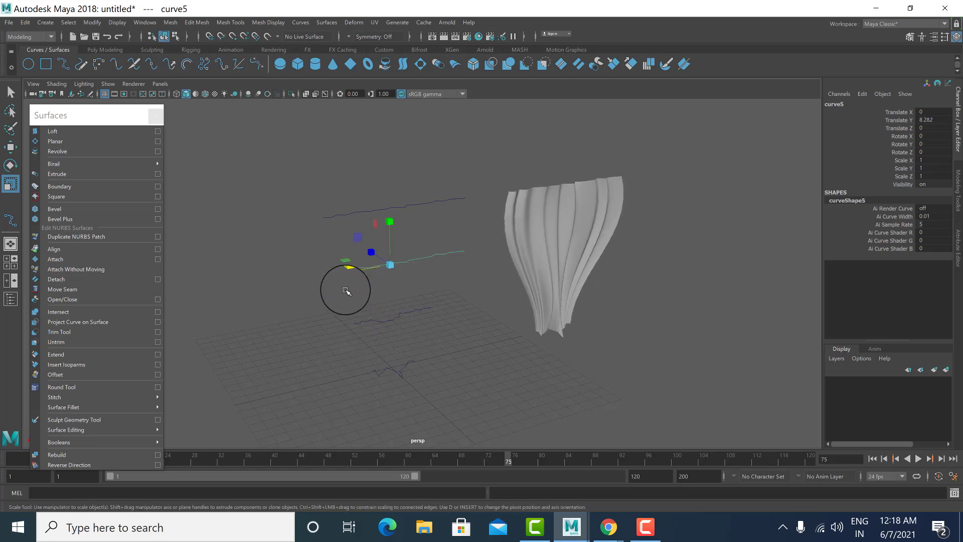
pyautogui.moveTo(349, 269); pyautogui.dragTo(364, 274)
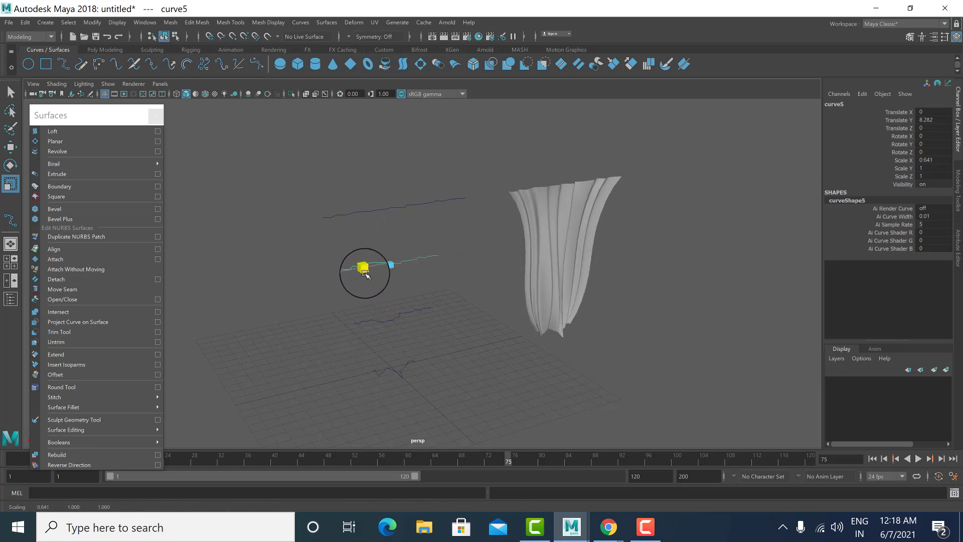
pyautogui.click(374, 318)
pyautogui.moveTo(344, 323); pyautogui.dragTo(357, 323)
pyautogui.click(387, 375)
pyautogui.moveTo(350, 378); pyautogui.dragTo(384, 359)
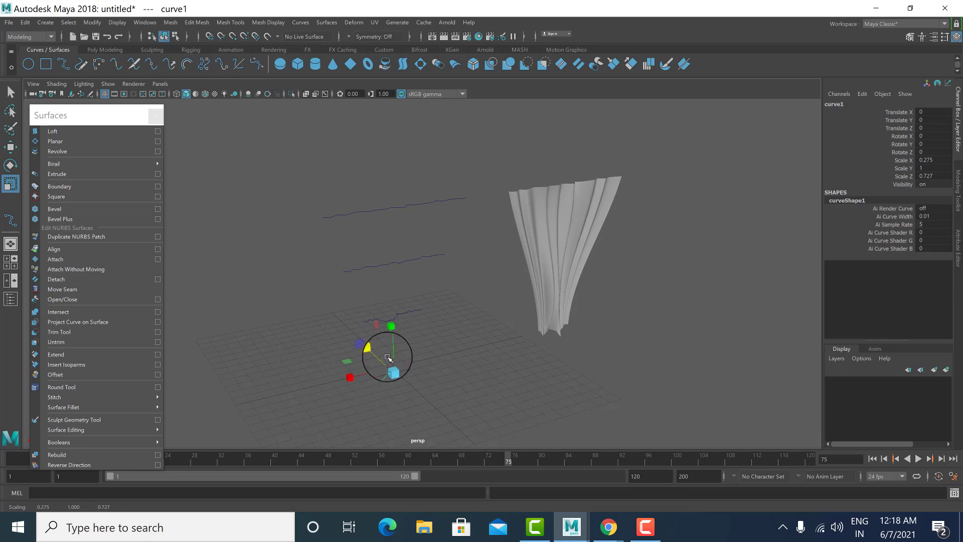
# Step: Select the three lower curves and move them together about 1.274 along X
pyautogui.press('w')
pyautogui.moveTo(359, 253); pyautogui.dragTo(397, 395)
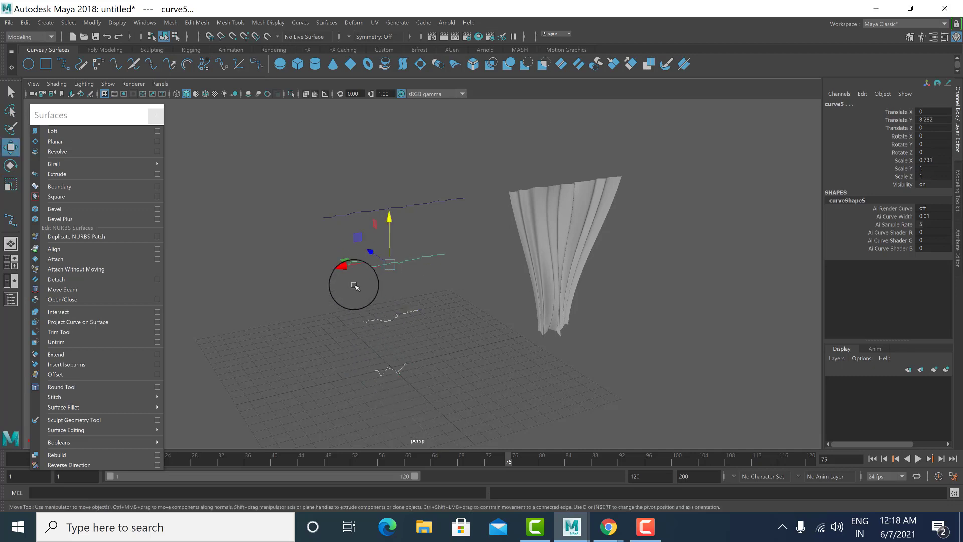
pyautogui.moveTo(344, 272); pyautogui.dragTo(331, 274)
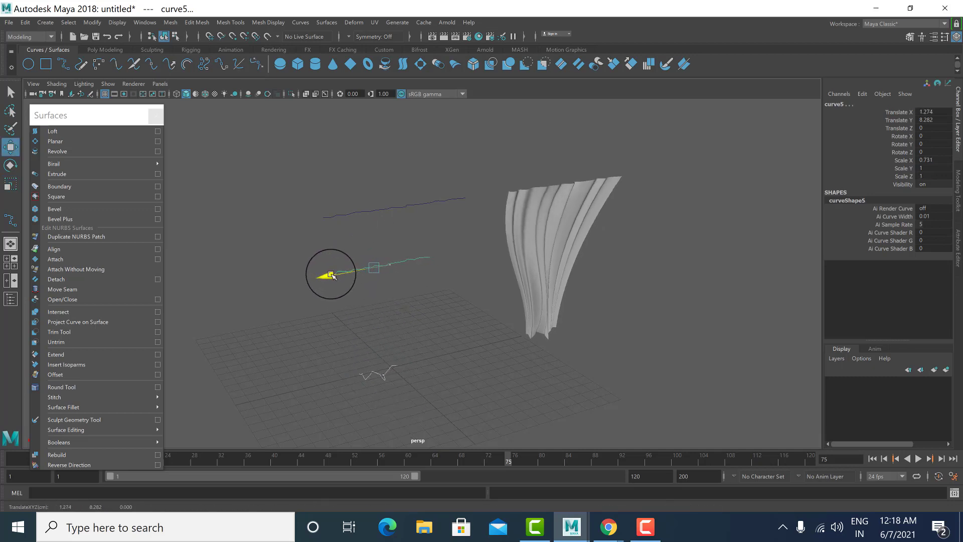
# Step: Move the second lowest curve further along X and the lowest curve to 3.073 on X, sweeping the curtain to one side
pyautogui.moveTo(413, 301); pyautogui.dragTo(326, 330)
pyautogui.moveTo(383, 358); pyautogui.dragTo(395, 386)
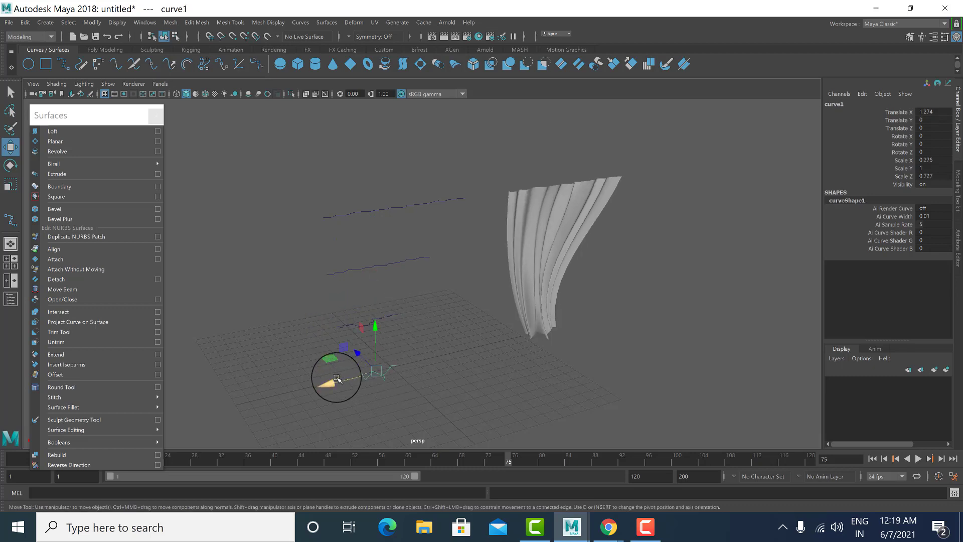
pyautogui.moveTo(337, 379); pyautogui.dragTo(312, 383)
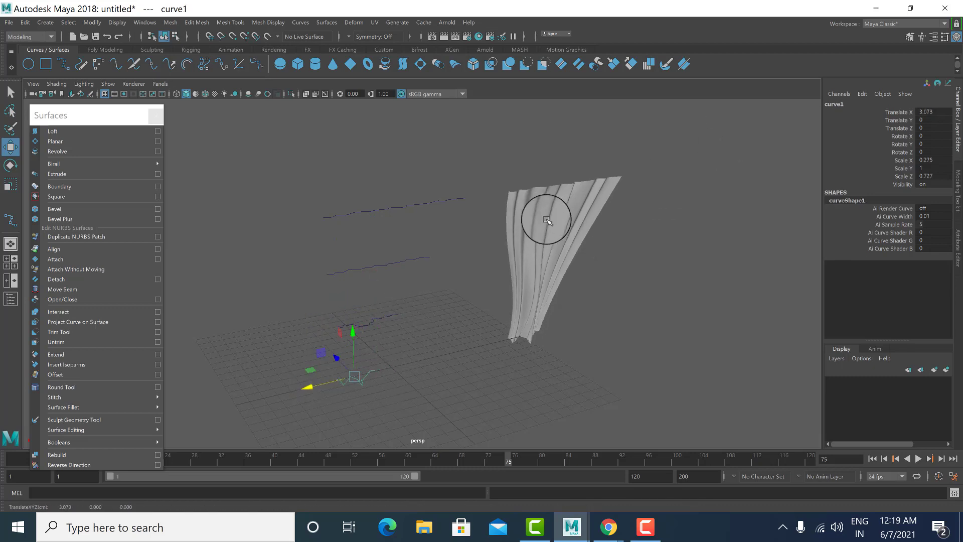
pyautogui.moveTo(650, 178); pyautogui.dragTo(772, 267)
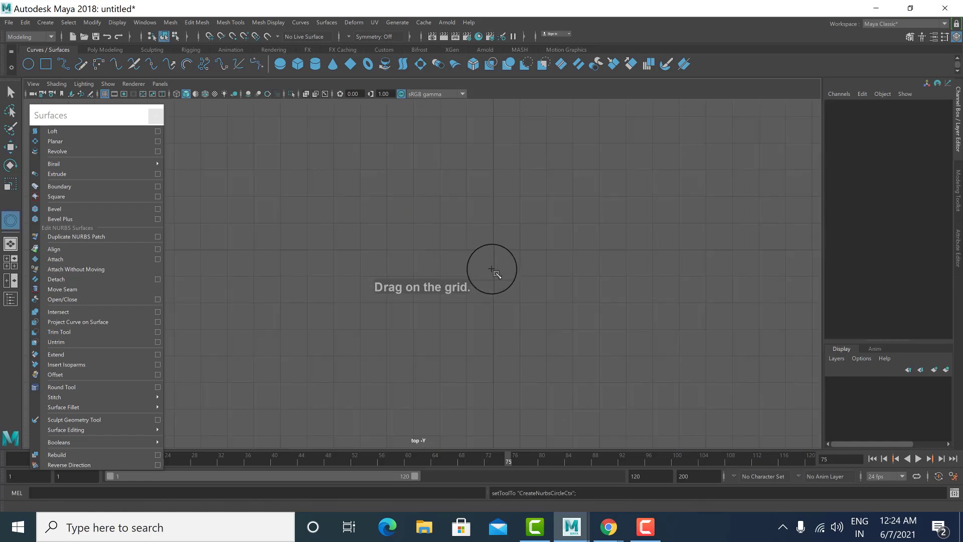
# Step: Draw a small NURBS circle near the origin in the top view and scale it uniformly to 1.805 in the perspective view
pyautogui.moveTo(494, 255); pyautogui.dragTo(503, 273)
pyautogui.press('q')
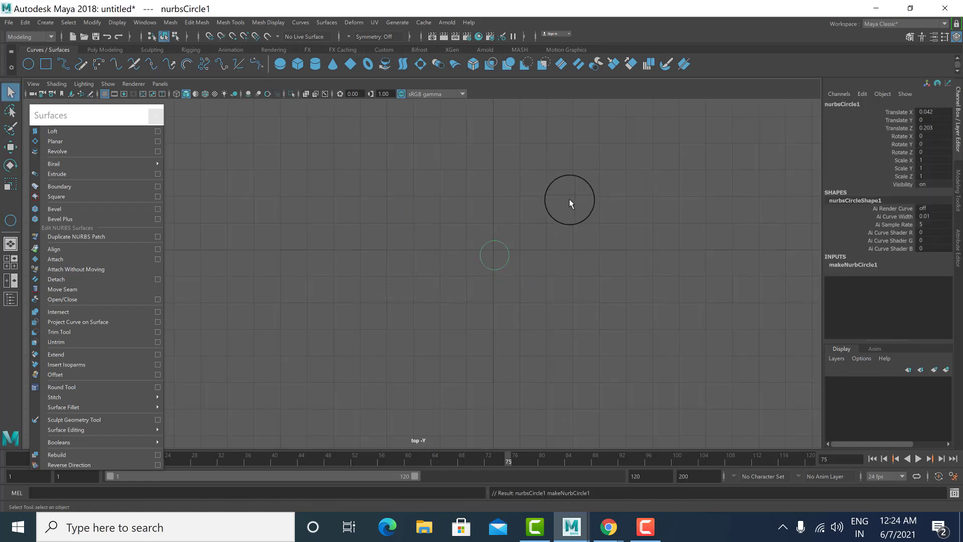
pyautogui.press('space')
pyautogui.press('space')
pyautogui.keyDown('alt'); pyautogui.moveTo(515, 326); pyautogui.dragTo(430, 340, button='middle'); pyautogui.keyUp('alt')
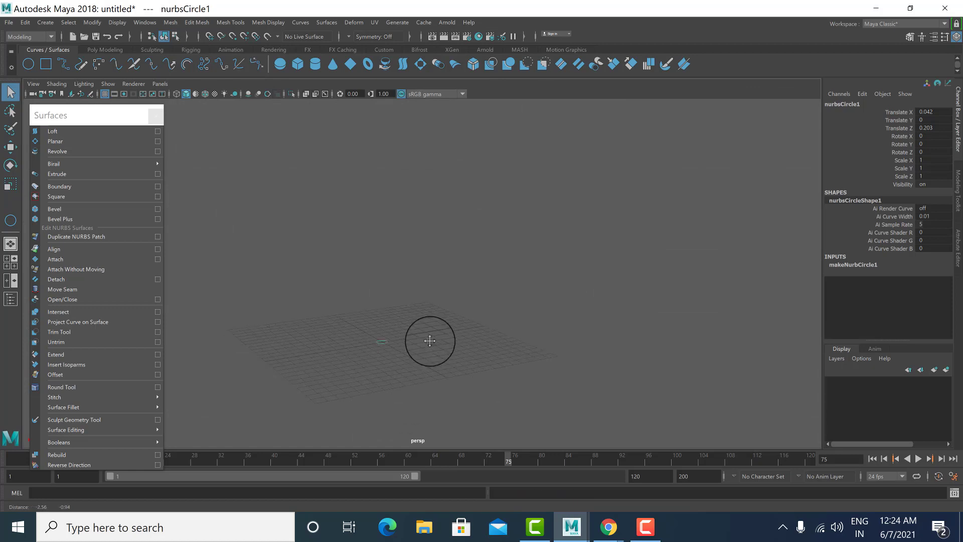
pyautogui.press('r')
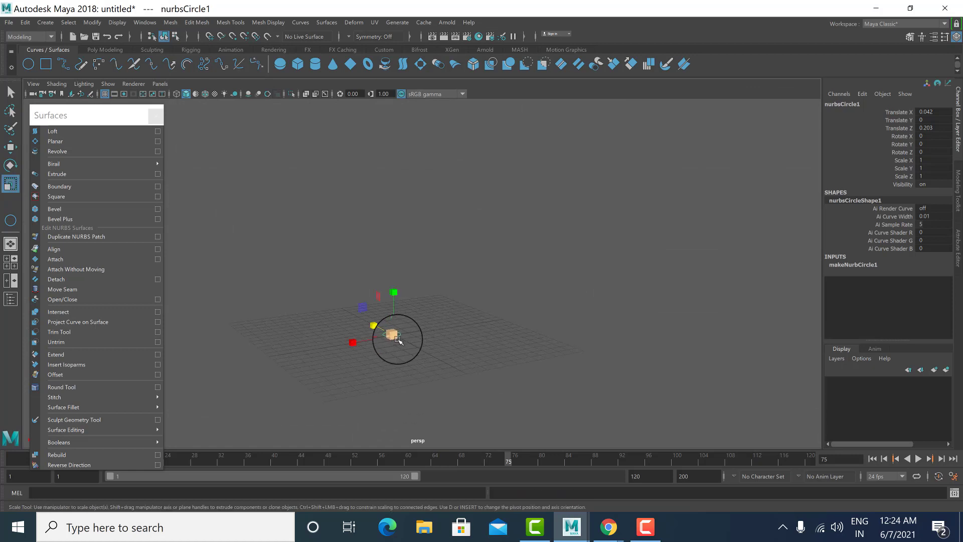
pyautogui.moveTo(398, 341); pyautogui.dragTo(427, 355)
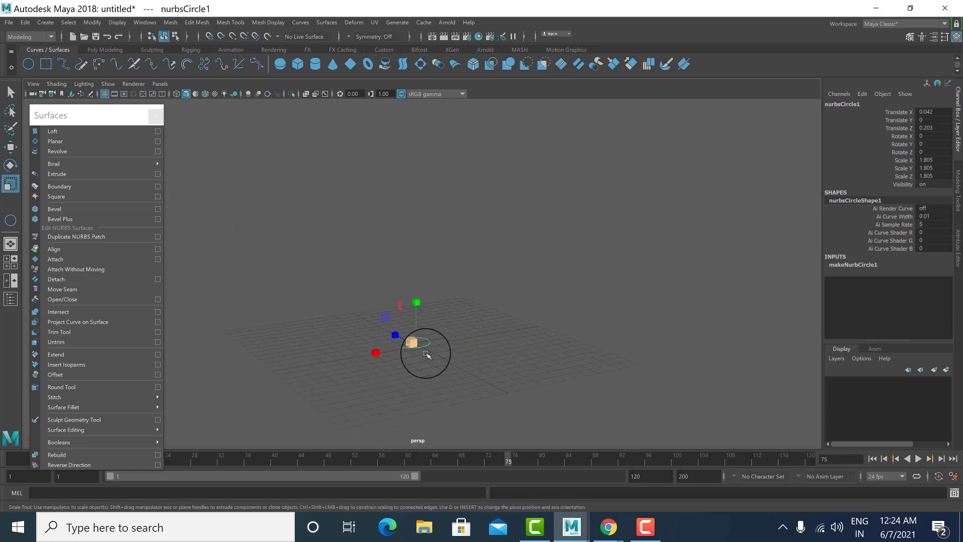
# Step: Duplicate the base circle, raise the copy to 0.384 on Y and scale it uniformly to 2.898
pyautogui.hotkey('ctrl', 'd')
pyautogui.press('w')
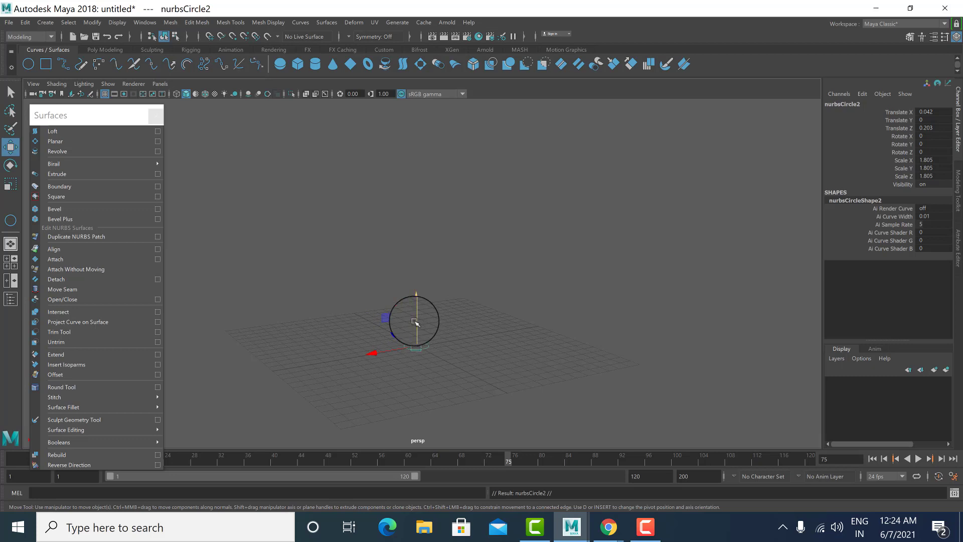
pyautogui.moveTo(414, 322); pyautogui.dragTo(419, 296)
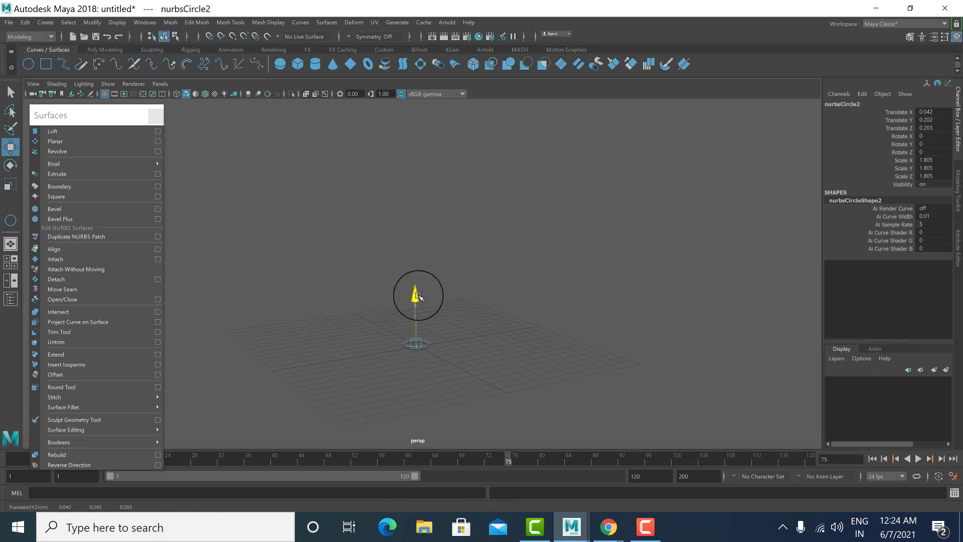
pyautogui.press('r')
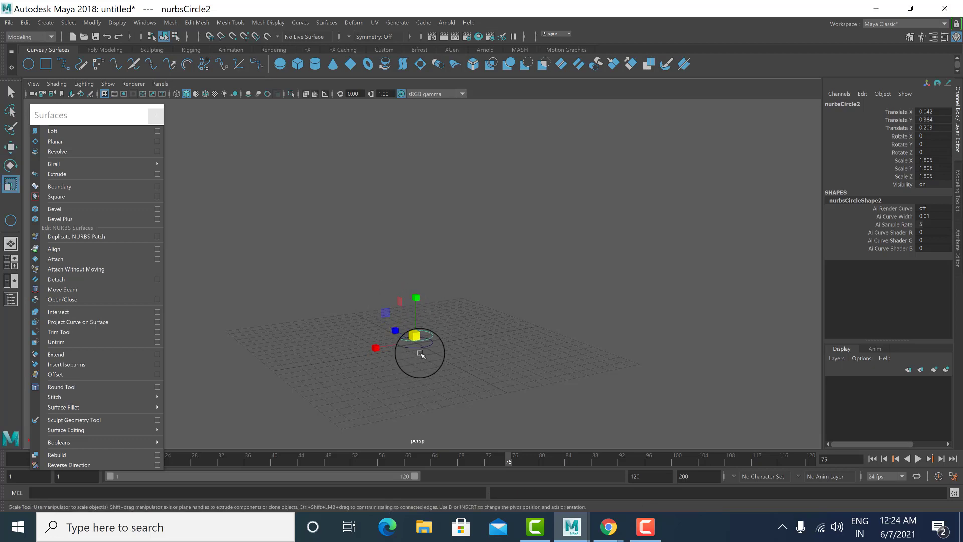
pyautogui.moveTo(414, 340)
pyautogui.mouseDown()
pyautogui.moveTo(435, 340)
pyautogui.moveTo(447, 365)
pyautogui.moveTo(405, 399)
pyautogui.moveTo(445, 367)
pyautogui.moveTo(394, 380)
pyautogui.moveTo(386, 398)
pyautogui.moveTo(404, 404)
pyautogui.mouseUp()
# Step: Duplicate the lowest circle in place and shrink the copy uniformly to a scale of 0.078
pyautogui.click(442, 367)
pyautogui.click(424, 374)
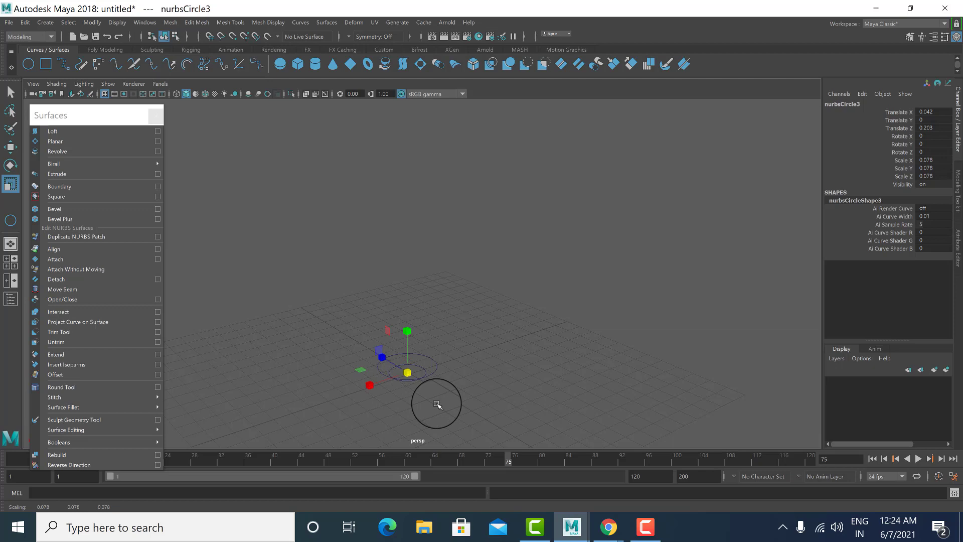
pyautogui.click(484, 434)
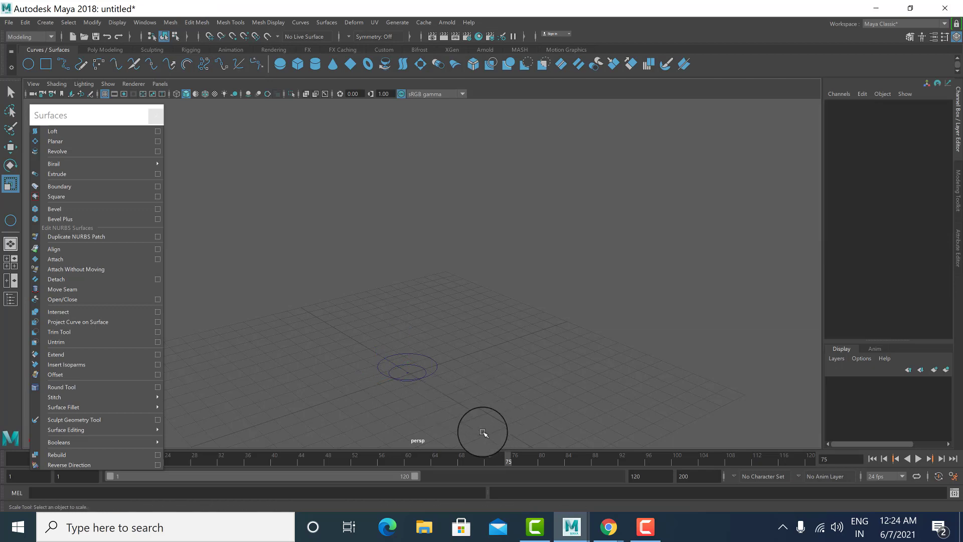
# Step: Duplicate the wide circle above the base and raise the copy to 1.511 on Y
pyautogui.press('w')
pyautogui.moveTo(444, 347); pyautogui.dragTo(392, 318)
pyautogui.keyDown('alt'); pyautogui.moveTo(392, 318); pyautogui.dragTo(431, 280, button='right'); pyautogui.keyUp('alt')
pyautogui.hotkey('ctrl', 'd')
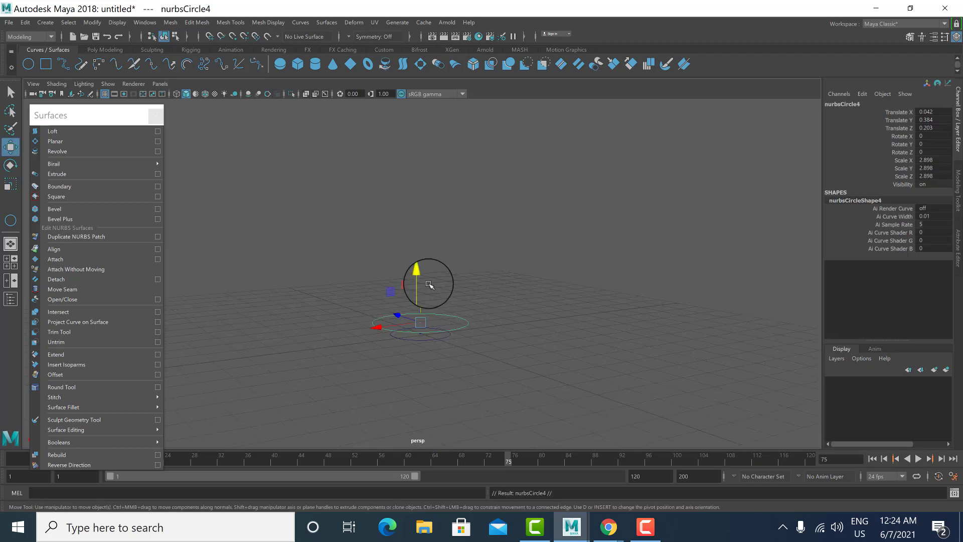
pyautogui.moveTo(418, 274); pyautogui.dragTo(422, 241)
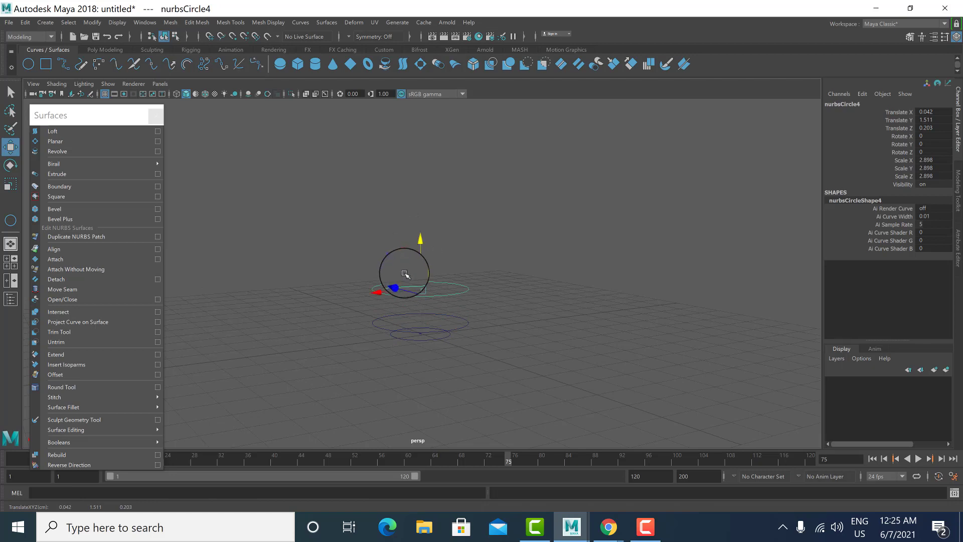
pyautogui.press('r')
pyautogui.press('w')
# Step: Duplicate the top circle again and raise the copy to 6.158 on Y
pyautogui.hotkey('ctrl', 'd')
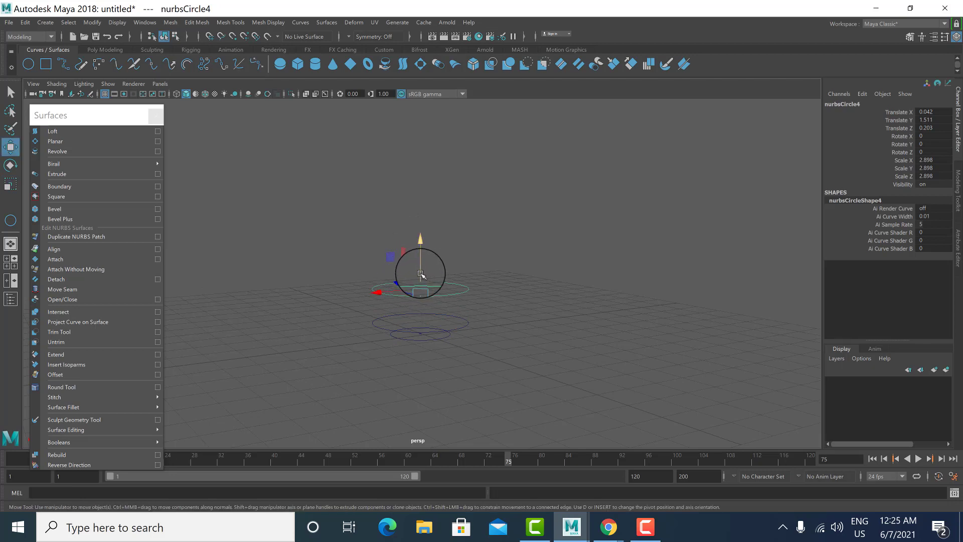
pyautogui.moveTo(424, 273)
pyautogui.mouseDown()
pyautogui.moveTo(423, 333)
pyautogui.moveTo(422, 101)
pyautogui.mouseUp()
pyautogui.moveTo(356, 134); pyautogui.dragTo(489, 423)
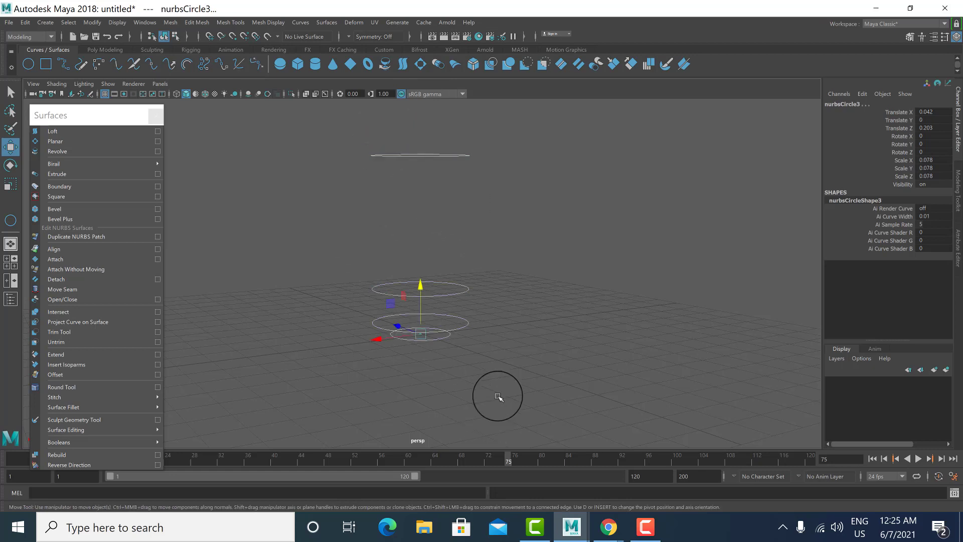
pyautogui.keyDown('alt'); pyautogui.moveTo(449, 272); pyautogui.dragTo(441, 307, button='middle'); pyautogui.keyUp('alt')
pyautogui.keyDown('alt'); pyautogui.moveTo(492, 196); pyautogui.dragTo(471, 249, button='middle'); pyautogui.keyUp('alt')
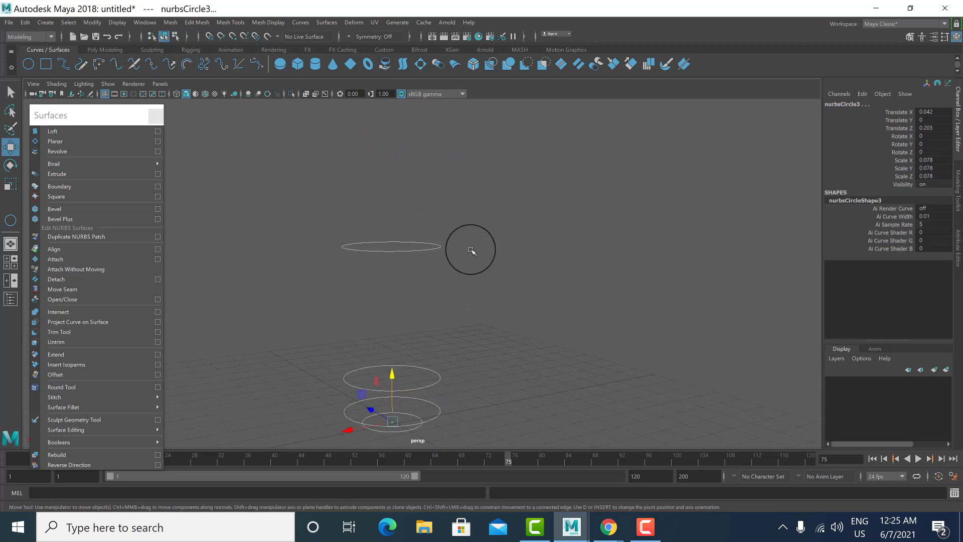
pyautogui.click(395, 254)
pyautogui.moveTo(387, 198); pyautogui.dragTo(386, 190)
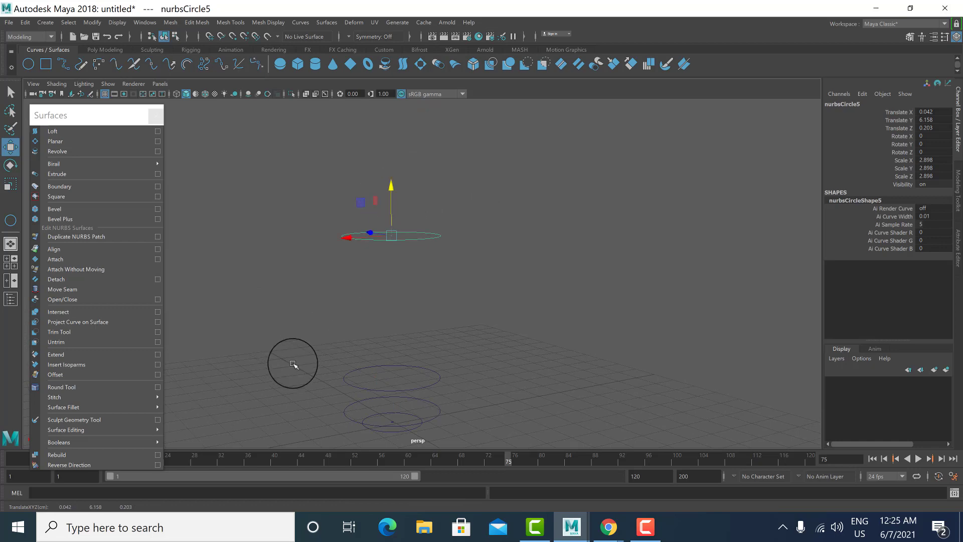
# Step: Duplicate the top circle, raise the copy to 7.639 on Y and scale it uniformly to 2.137
pyautogui.hotkey('ctrl', 'd')
pyautogui.press('r')
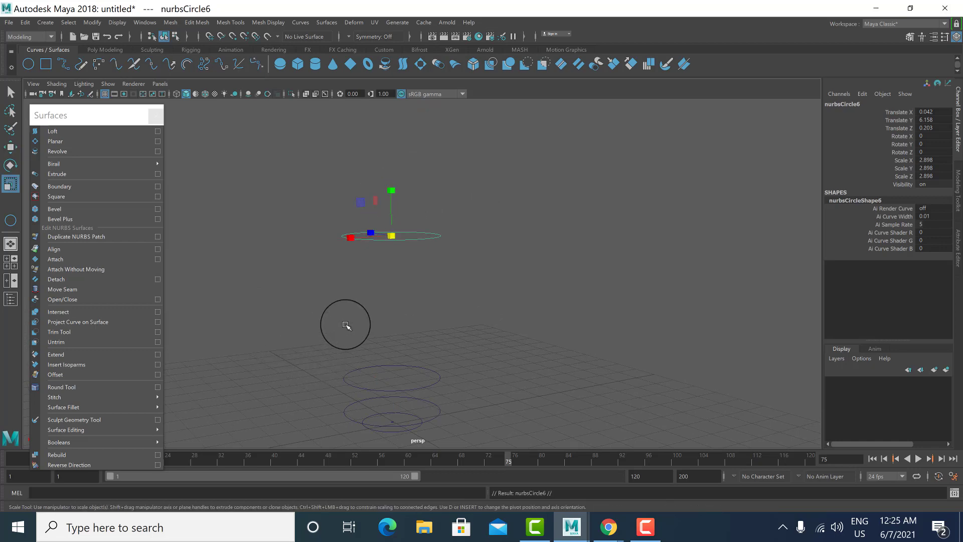
pyautogui.press('w')
pyautogui.moveTo(387, 190); pyautogui.dragTo(401, 142)
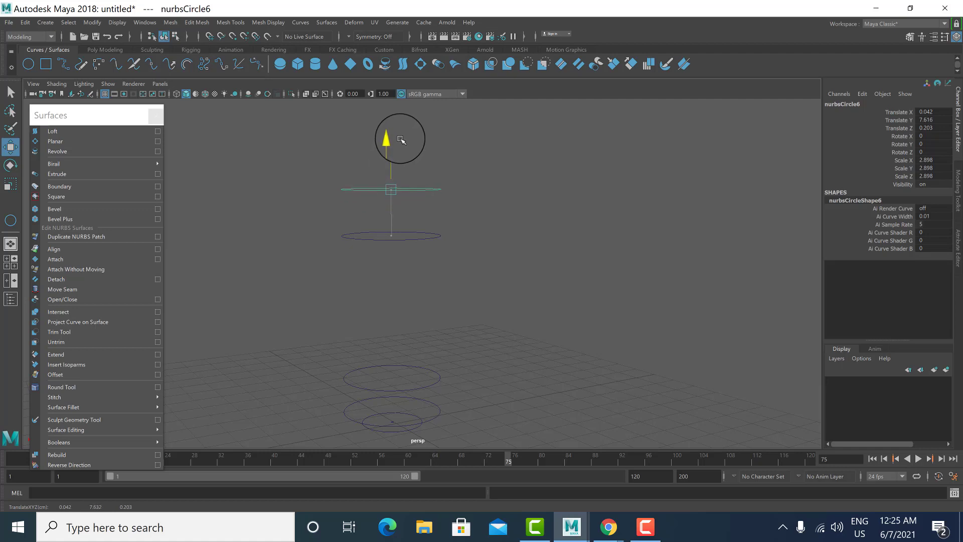
pyautogui.press('r')
pyautogui.moveTo(387, 189); pyautogui.dragTo(382, 190)
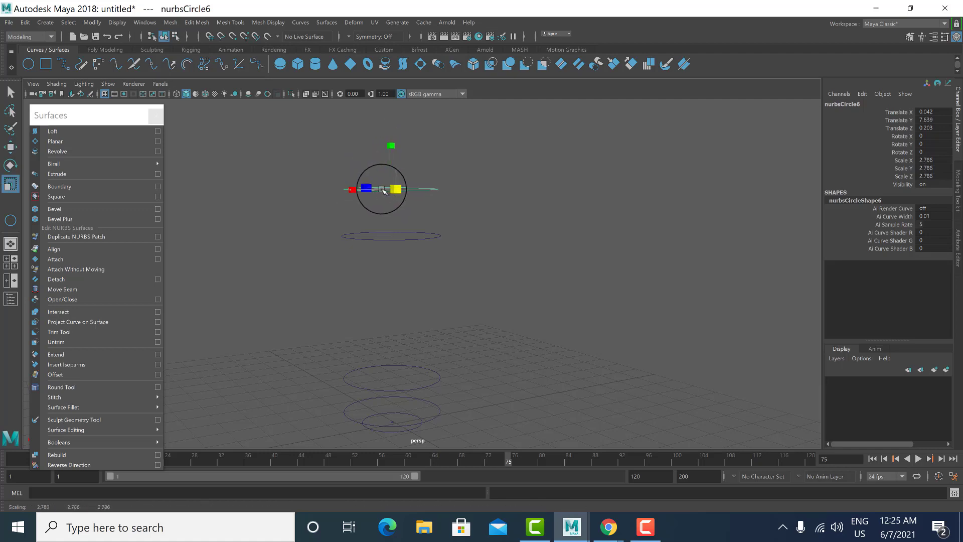
# Step: Stack two more copies of the narrowed top circle above it, at 9.002 and 9.884 on Y
pyautogui.moveTo(445, 172); pyautogui.dragTo(420, 250)
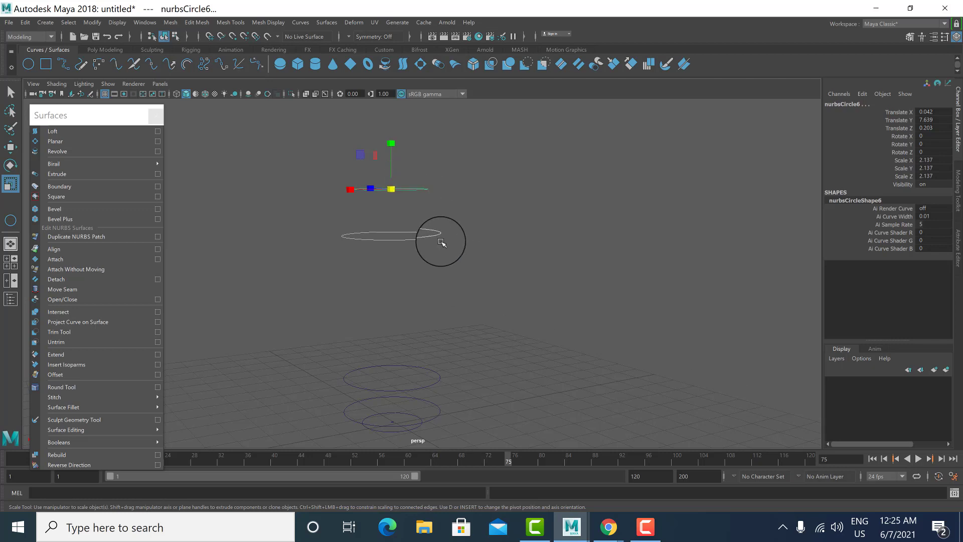
pyautogui.keyDown('alt'); pyautogui.moveTo(425, 256); pyautogui.dragTo(446, 238); pyautogui.keyUp('alt')
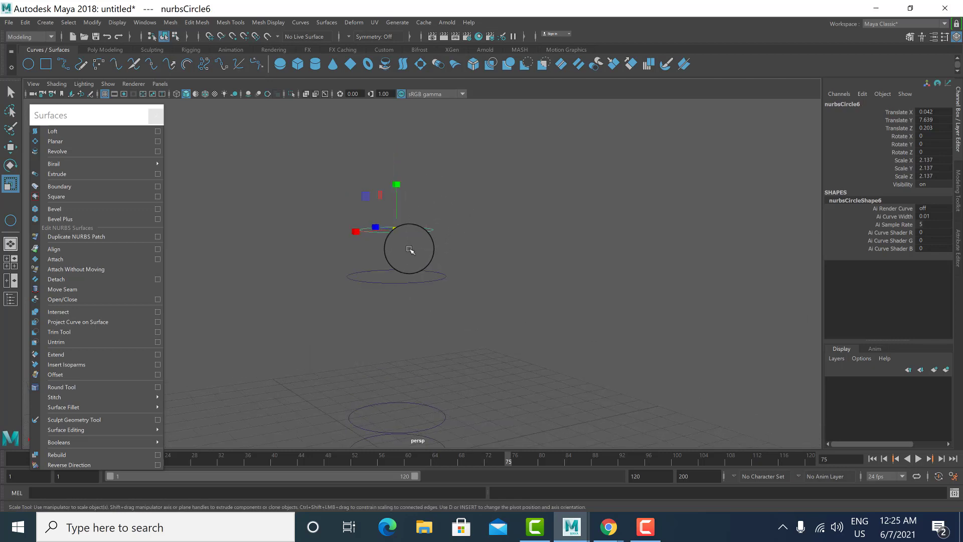
pyautogui.press('w')
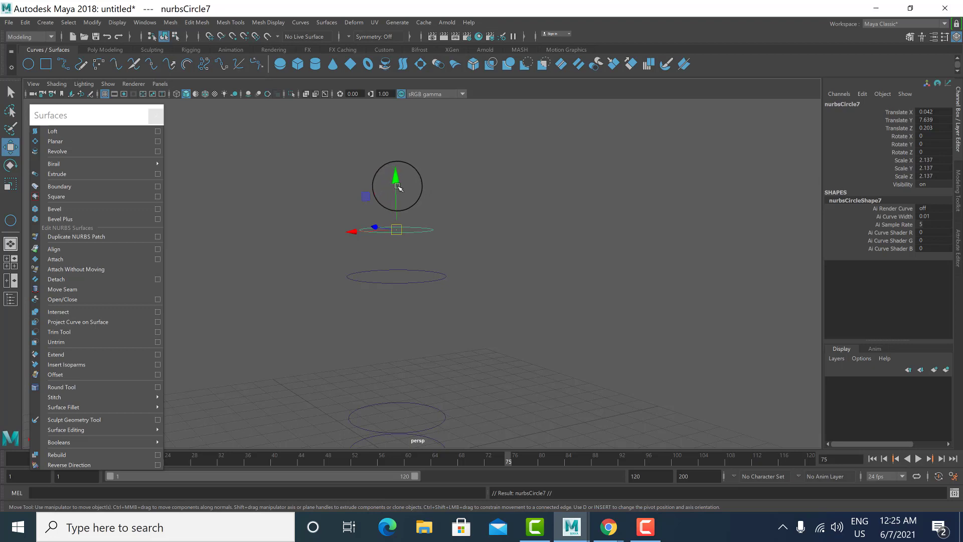
pyautogui.moveTo(398, 188); pyautogui.dragTo(401, 154)
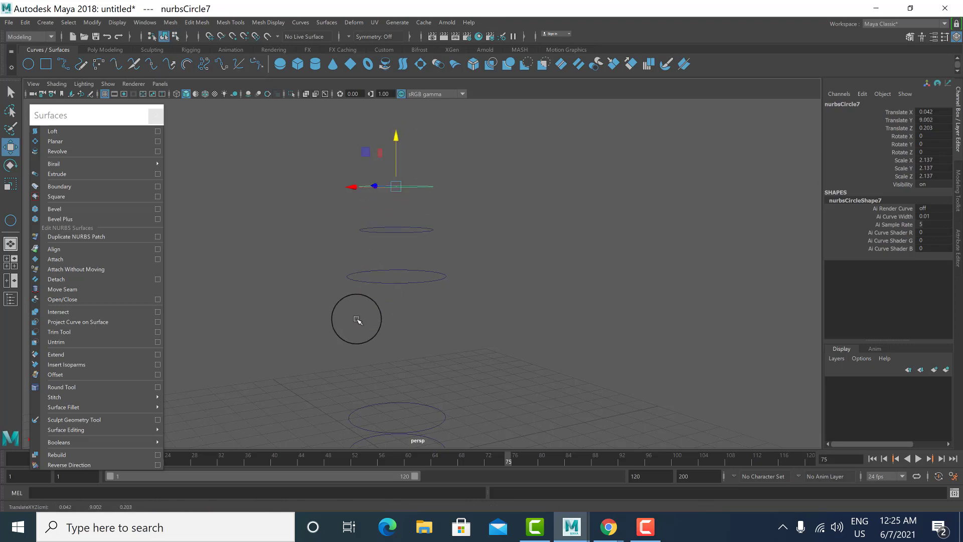
pyautogui.keyDown('alt'); pyautogui.moveTo(405, 257); pyautogui.dragTo(406, 308, button='middle'); pyautogui.keyUp('alt')
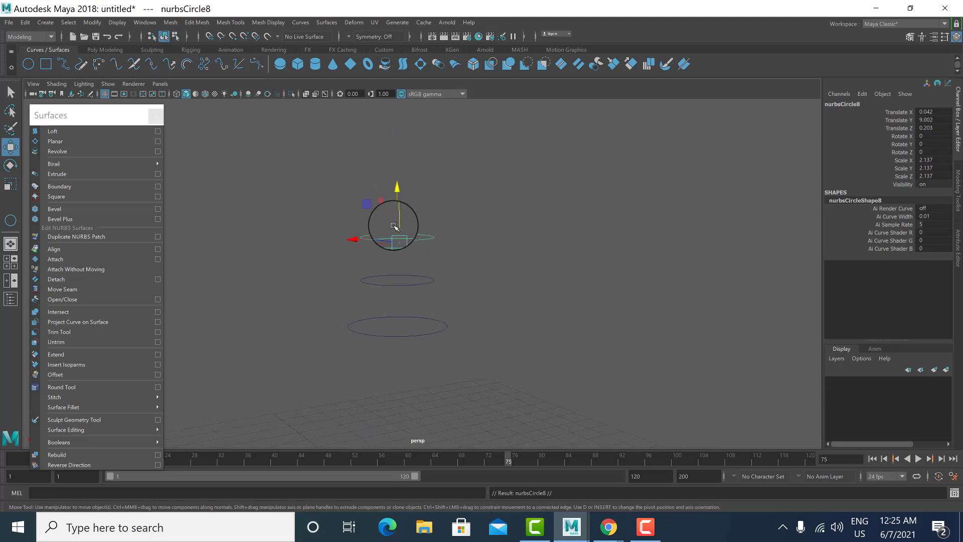
pyautogui.moveTo(397, 188); pyautogui.dragTo(399, 170)
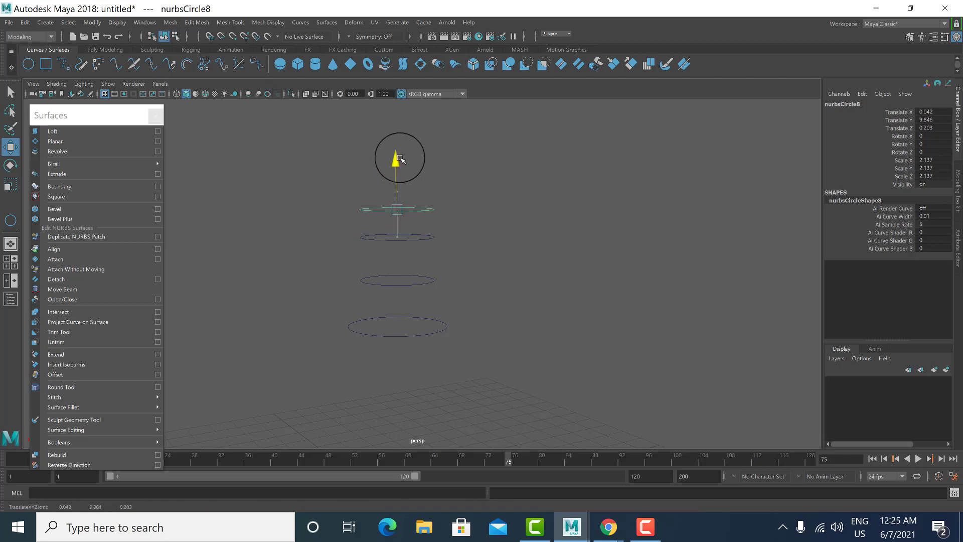
# Step: Duplicate the top circle, raise the copy to 9.992 on Y and scale it uniformly to 1.863
pyautogui.hotkey('ctrl', 'd')
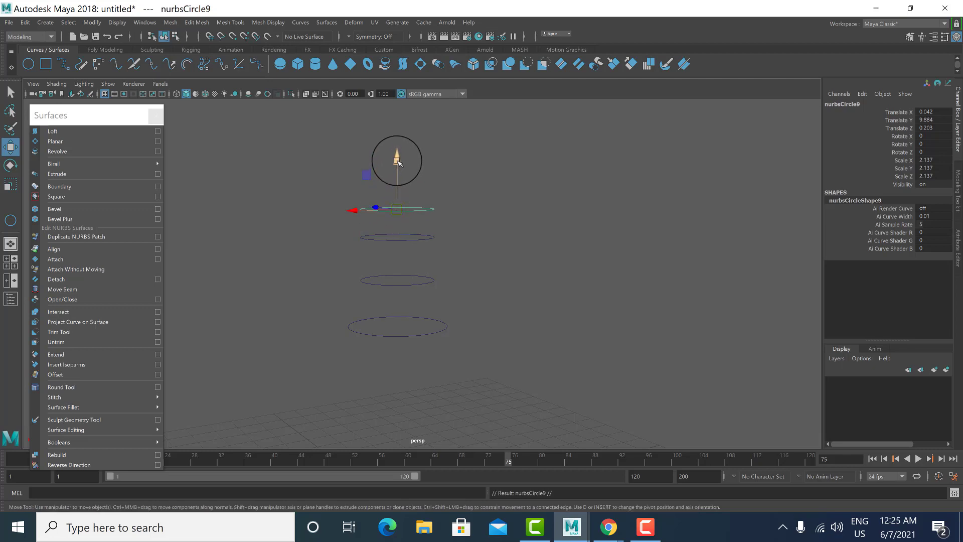
pyautogui.moveTo(397, 162); pyautogui.dragTo(398, 154)
pyautogui.press('r')
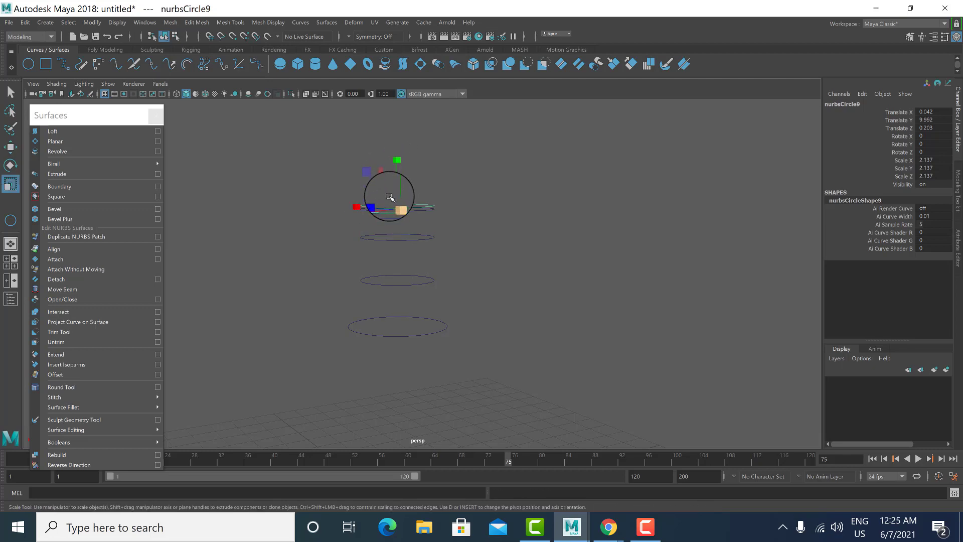
pyautogui.moveTo(398, 208); pyautogui.dragTo(393, 211)
pyautogui.press('w')
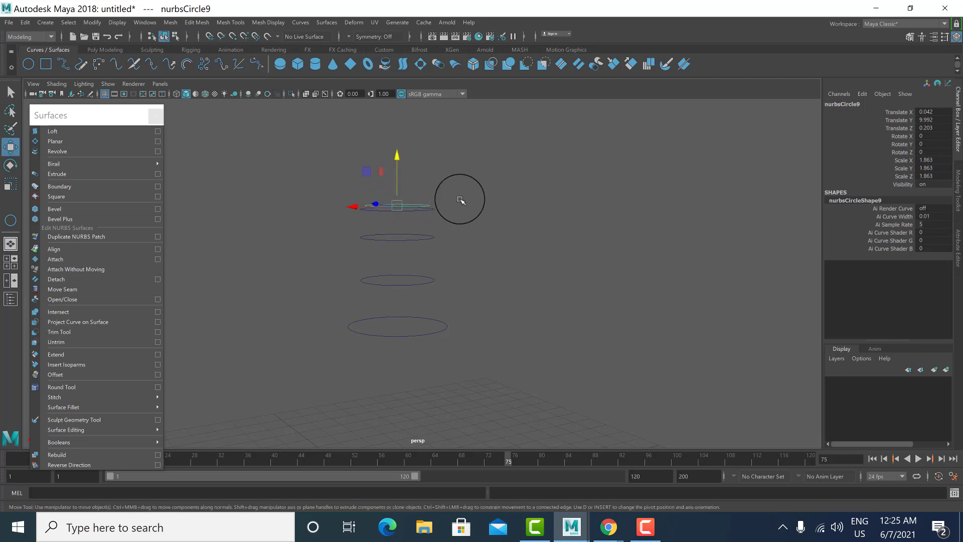
# Step: Duplicate the top two circles slightly upward and repeat the transformed duplication, stacking alternating ring pairs up to 10.581 on Y
pyautogui.moveTo(458, 197); pyautogui.dragTo(393, 225)
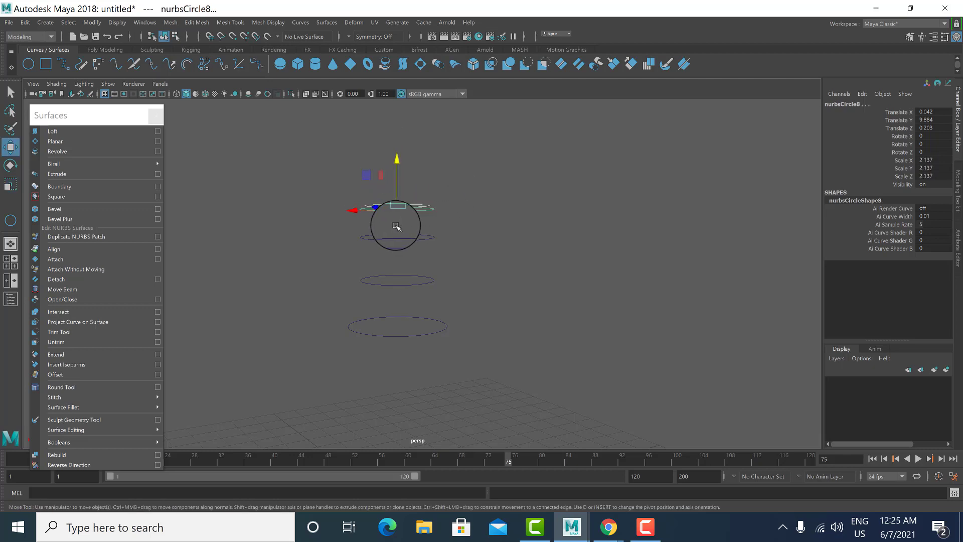
pyautogui.moveTo(398, 175); pyautogui.dragTo(397, 171)
pyautogui.hotkey('shift', 'd')
pyautogui.hotkey('shift', 'd')
pyautogui.hotkey('shift', 'd')
pyautogui.hotkey('shift', 'd')
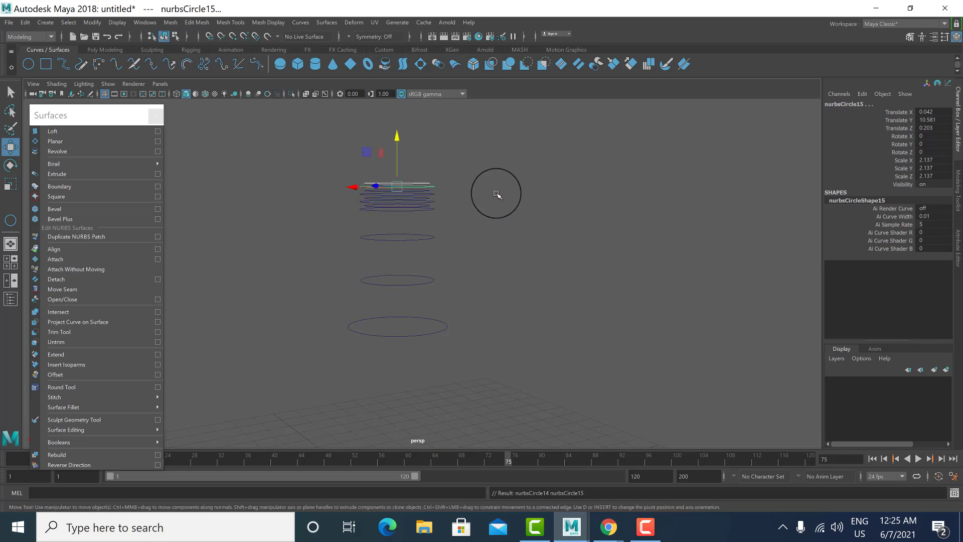
pyautogui.click(525, 365)
# Step: Show the whole stack of circles in the side view and hide the grid
pyautogui.scroll(-1, 473, 292)
pyautogui.keyDown('alt'); pyautogui.moveTo(473, 291); pyautogui.dragTo(469, 270, button='middle'); pyautogui.keyUp('alt')
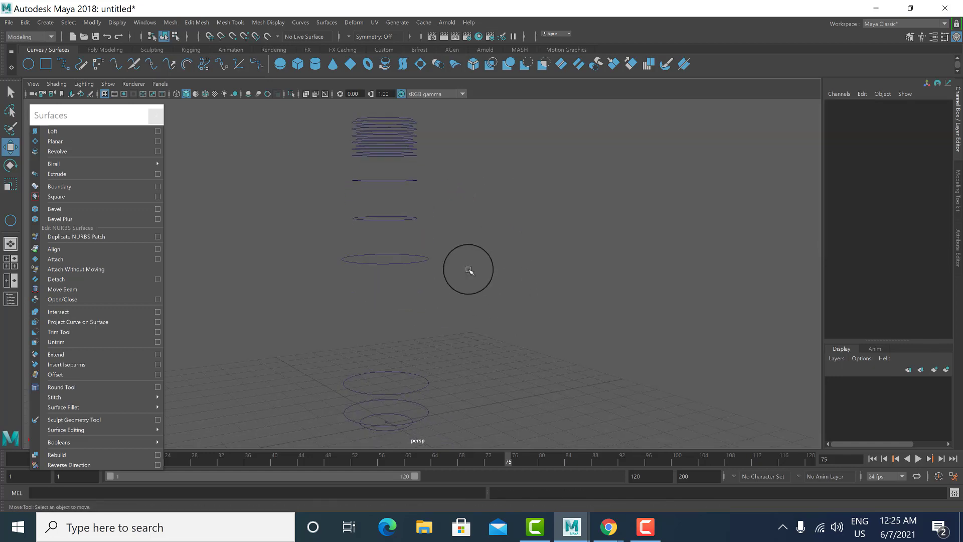
pyautogui.scroll(-1, 468, 291)
pyautogui.moveTo(338, 134); pyautogui.dragTo(471, 410)
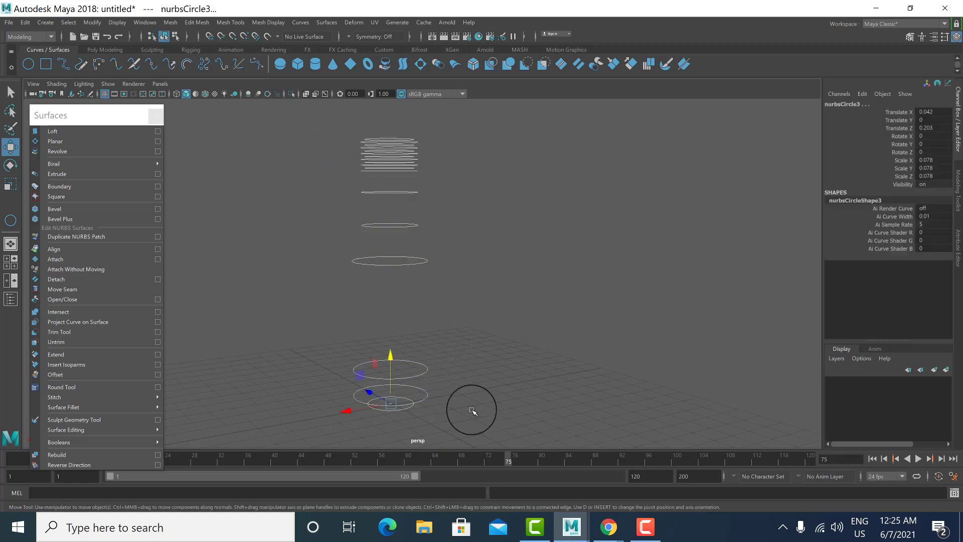
pyautogui.press('space')
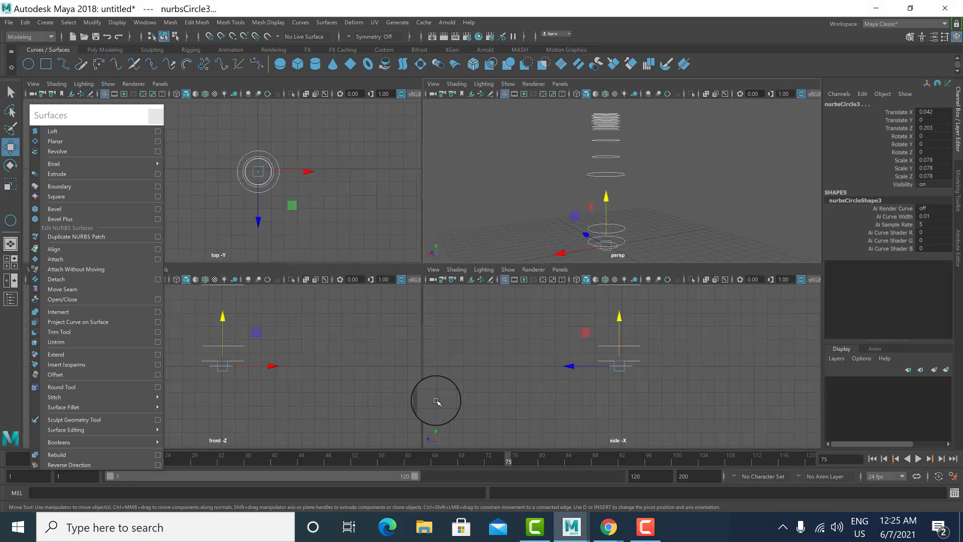
pyautogui.press('space')
pyautogui.keyDown('alt'); pyautogui.moveTo(535, 254); pyautogui.dragTo(505, 350, button='middle'); pyautogui.keyUp('alt')
pyautogui.scroll(-2, 505, 354)
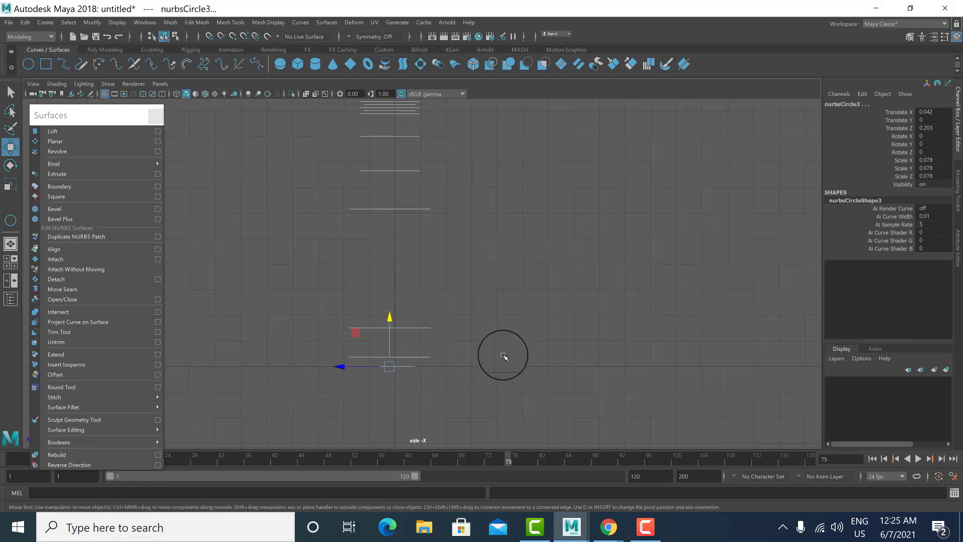
pyautogui.keyDown('alt'); pyautogui.moveTo(493, 278); pyautogui.dragTo(484, 331, button='middle'); pyautogui.keyUp('alt')
pyautogui.keyDown('alt'); pyautogui.moveTo(498, 349); pyautogui.dragTo(499, 360); pyautogui.keyUp('alt')
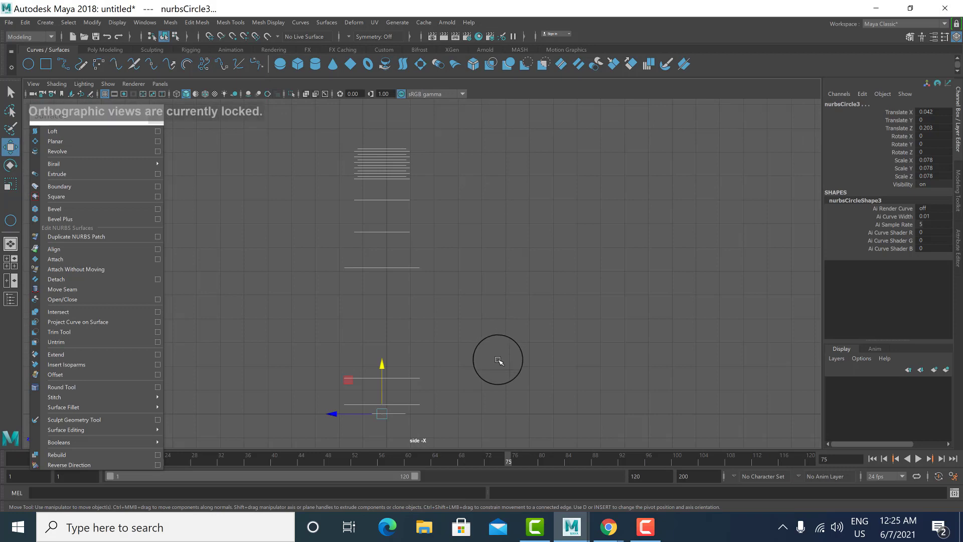
pyautogui.click(434, 430)
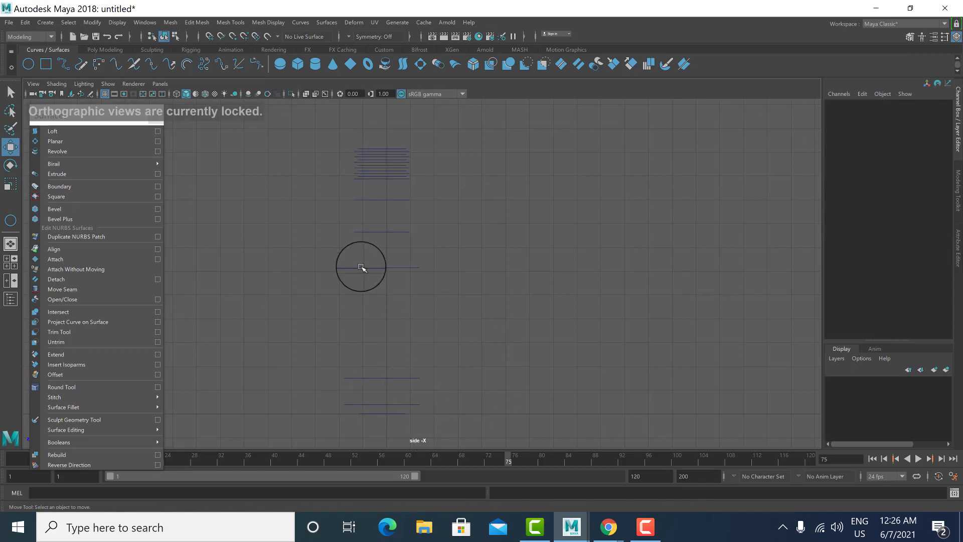
pyautogui.click(108, 96)
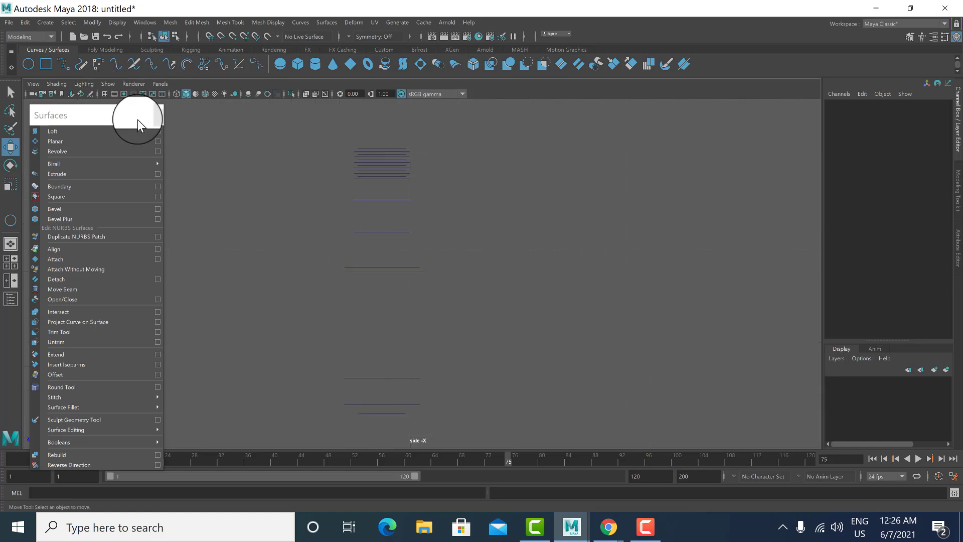
pyautogui.keyDown('alt'); pyautogui.moveTo(408, 420); pyautogui.dragTo(405, 379, button='middle'); pyautogui.keyUp('alt')
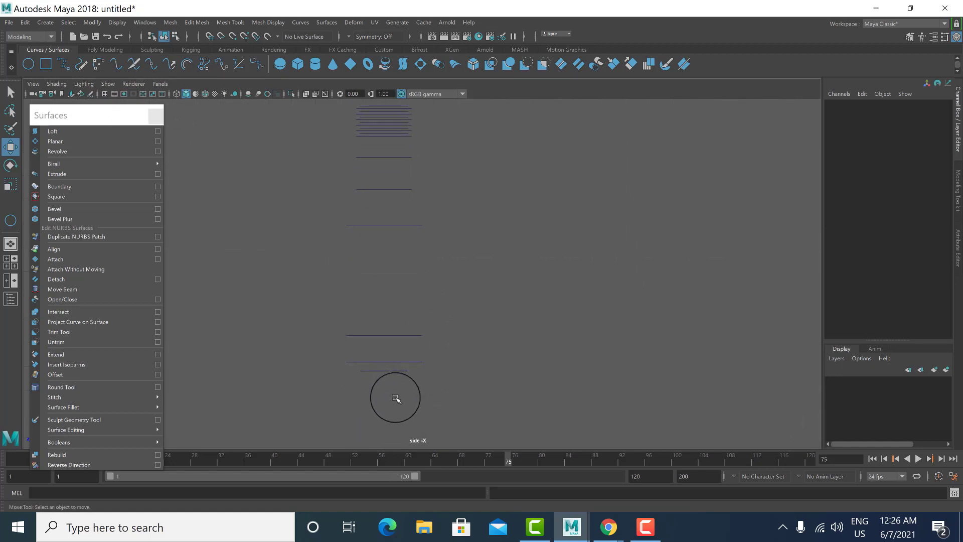
pyautogui.scroll(1, 395, 398)
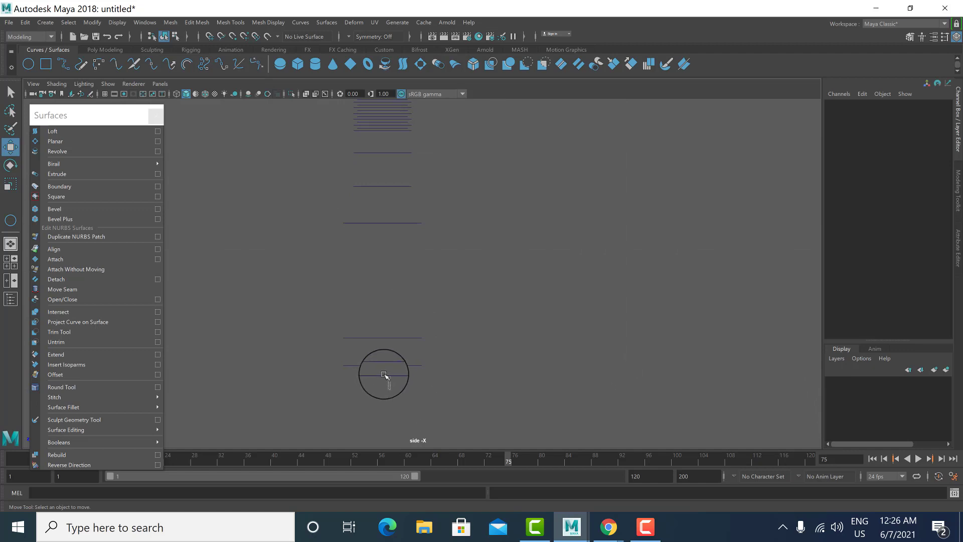
pyautogui.moveTo(384, 375); pyautogui.dragTo(404, 402)
pyautogui.click(414, 422)
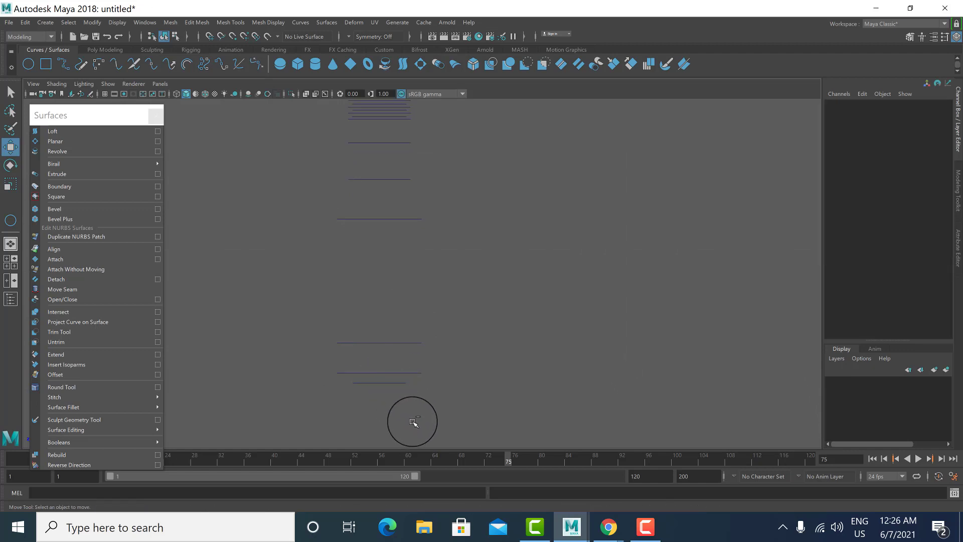
# Step: Move the detached Surfaces menu clear of the circles and show the Outliner beside the viewport
pyautogui.moveTo(98, 114); pyautogui.dragTo(809, 111)
pyautogui.scroll(-1, 383, 219)
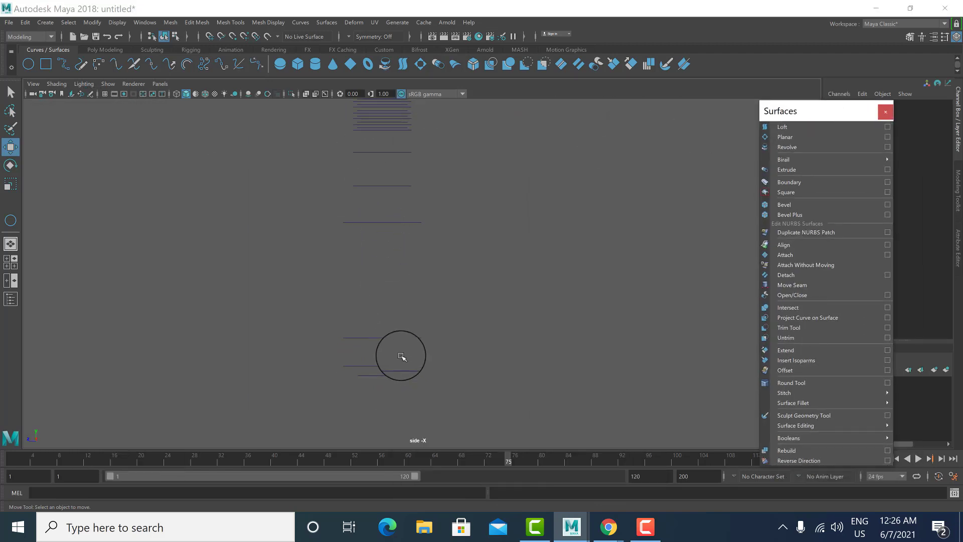
pyautogui.click(12, 299)
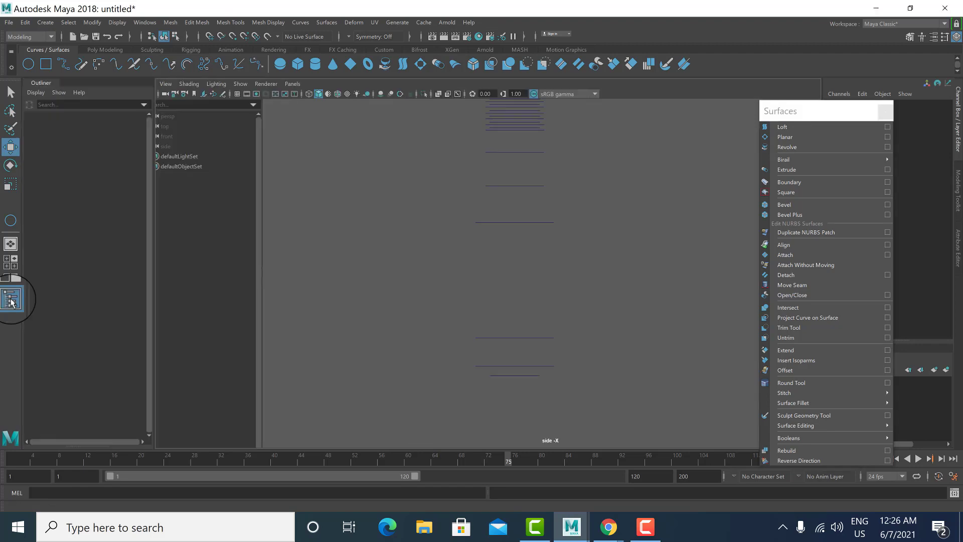
# Step: Examine which of the lowest cross-sections nurbsCircle1, nurbsCircle2 and nurbsCircle3 are by selecting them in the Outliner
pyautogui.click(83, 157)
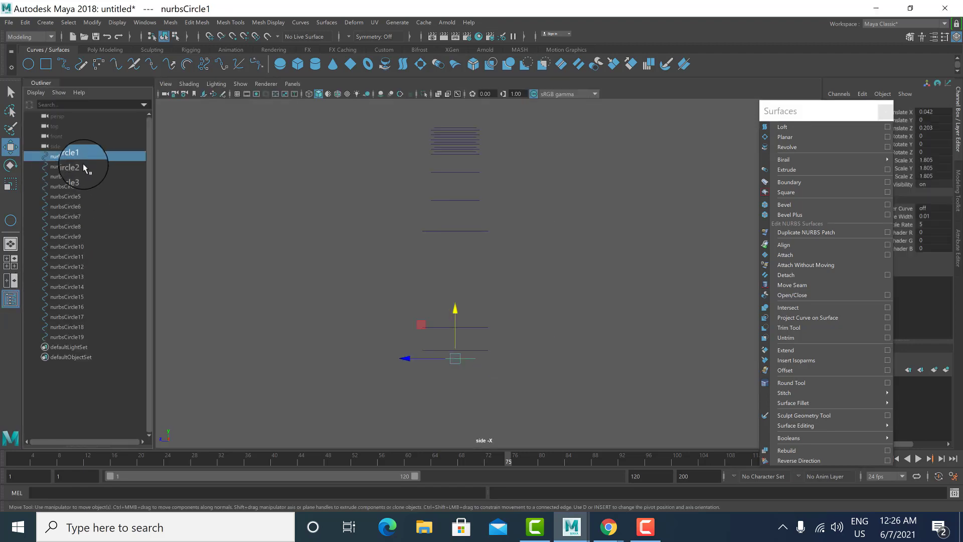
pyautogui.click(66, 168)
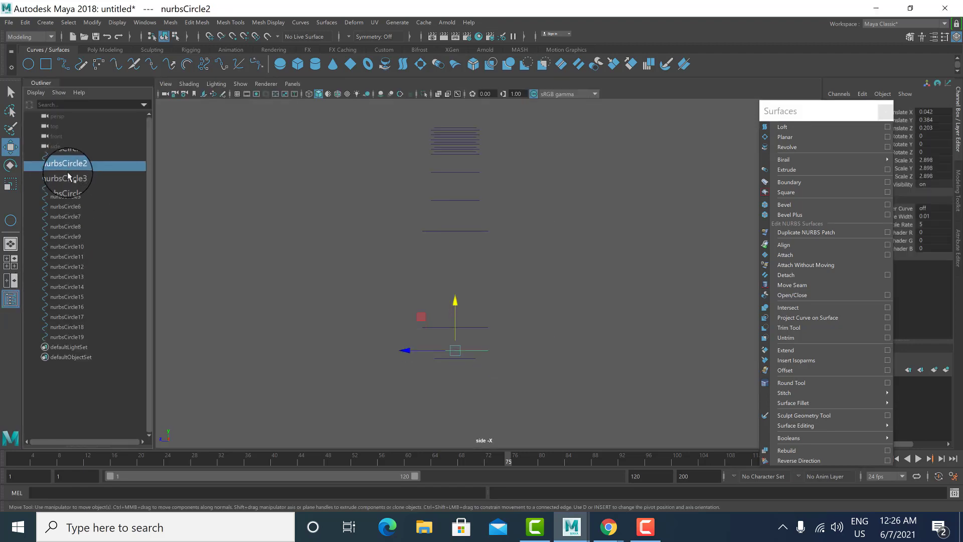
pyautogui.click(67, 176)
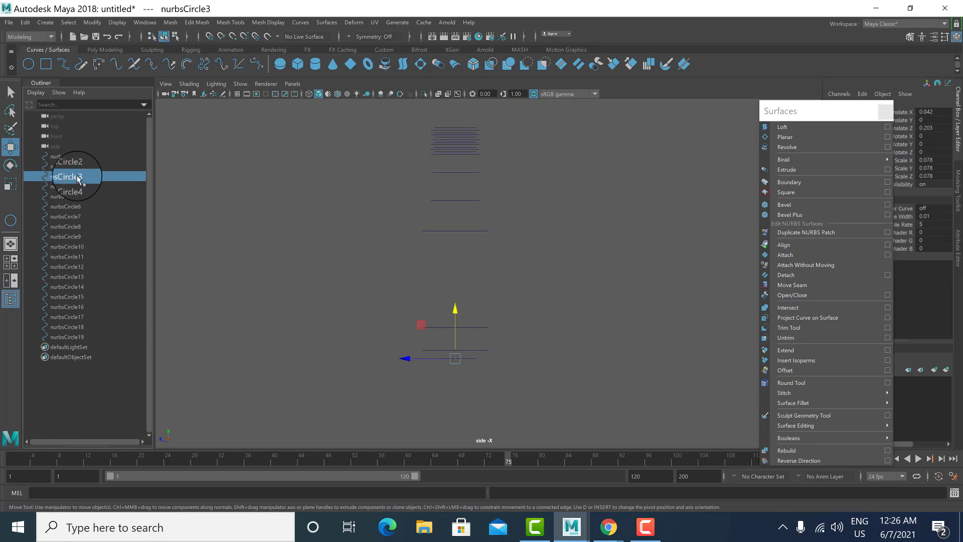
pyautogui.keyDown('shift'); pyautogui.click(70, 157); pyautogui.keyUp('shift')
pyautogui.hotkey('ctrl', 'z')
pyautogui.click(70, 156)
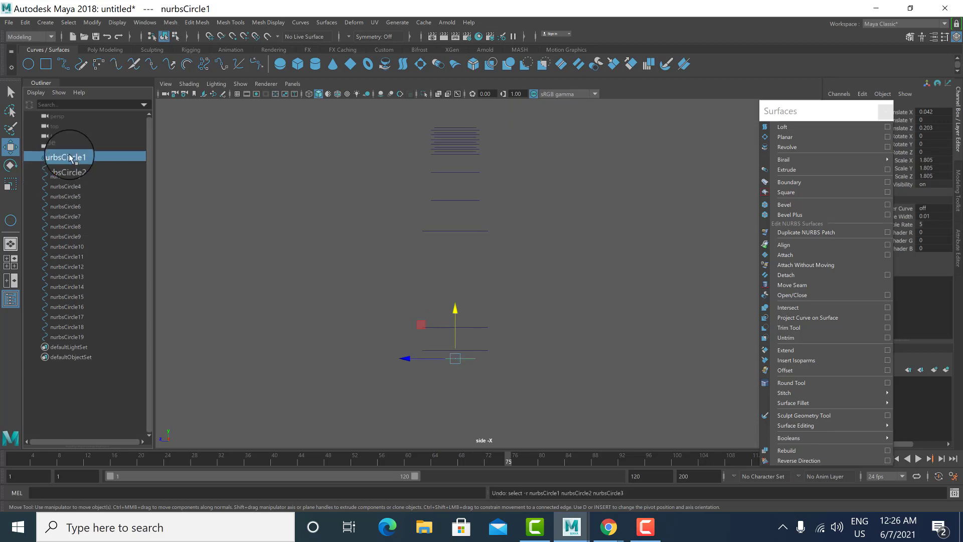
pyautogui.click(75, 167)
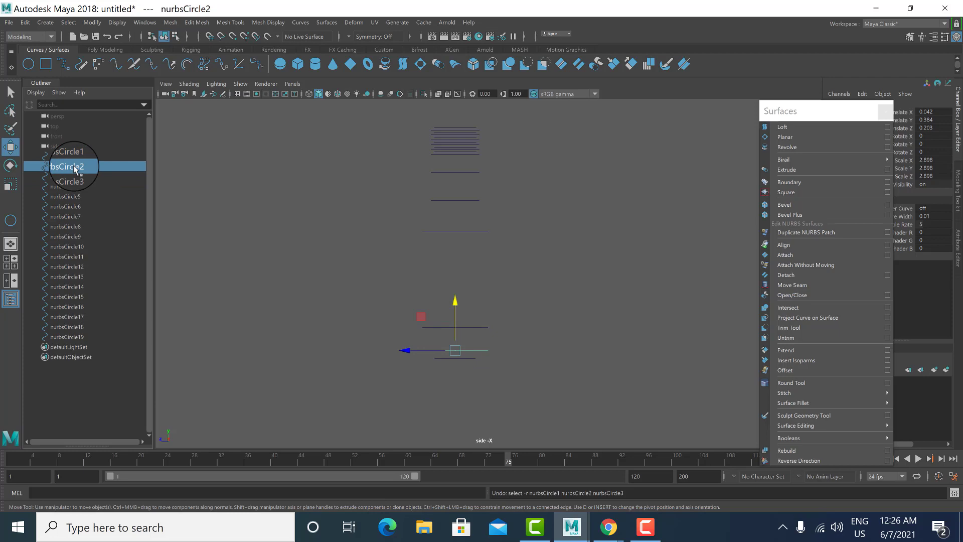
# Step: Loft all nineteen NURBS circles, selected in the order 3, 1, 2, 4 to 9, 11, 10, 13, 12, 15, 14, 17, 16, 19, 18
pyautogui.click(77, 178)
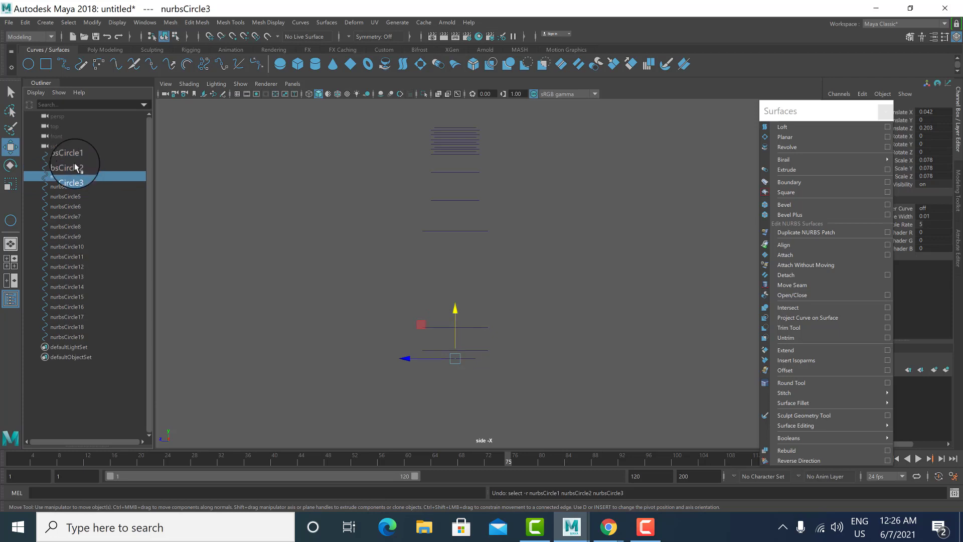
pyautogui.keyDown('ctrl'); pyautogui.click(73, 157); pyautogui.keyUp('ctrl')
pyautogui.keyDown('ctrl'); pyautogui.click(72, 167); pyautogui.keyUp('ctrl')
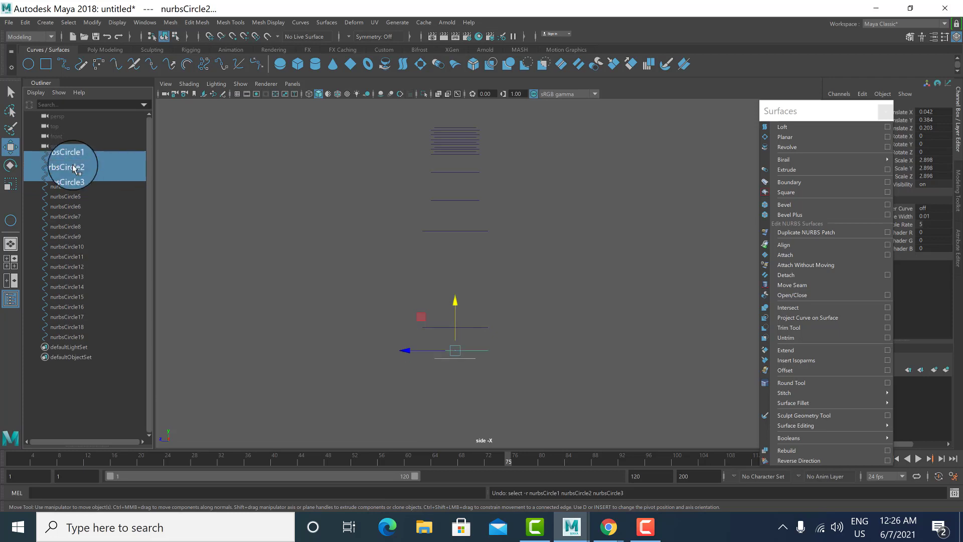
pyautogui.keyDown('ctrl'); pyautogui.click(77, 187); pyautogui.keyUp('ctrl')
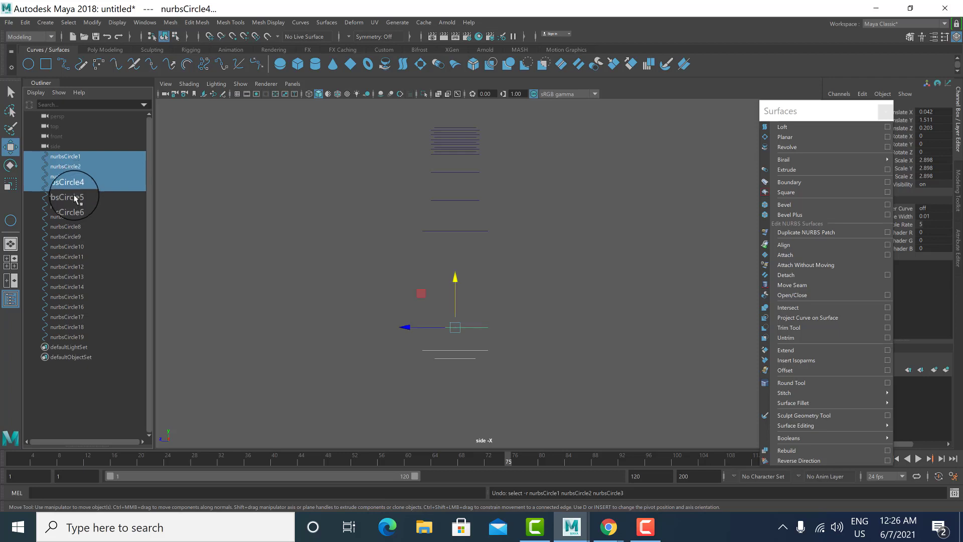
pyautogui.keyDown('ctrl'); pyautogui.click(72, 196); pyautogui.keyUp('ctrl')
pyautogui.keyDown('ctrl'); pyautogui.click(72, 206); pyautogui.keyUp('ctrl')
pyautogui.keyDown('ctrl'); pyautogui.click(76, 216); pyautogui.keyUp('ctrl')
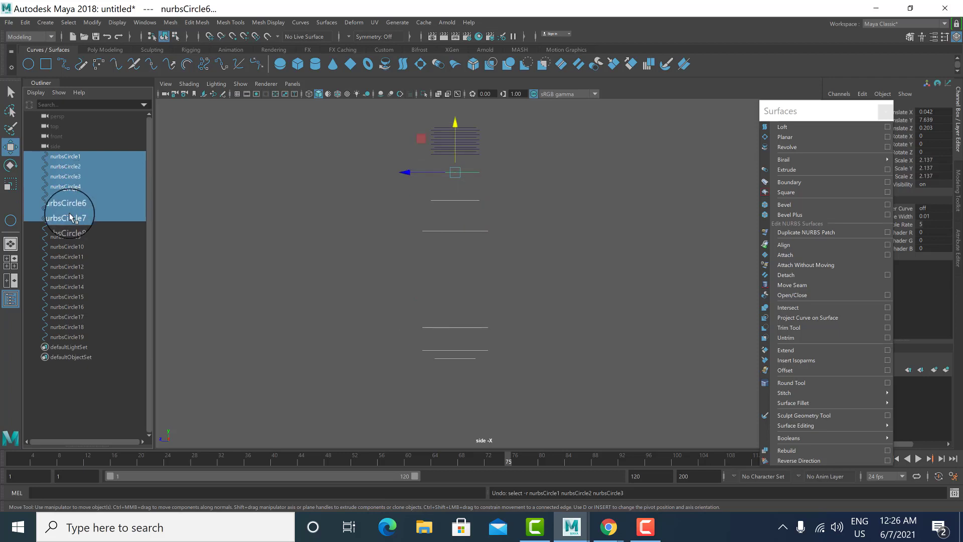
pyautogui.keyDown('ctrl'); pyautogui.click(75, 228); pyautogui.keyUp('ctrl')
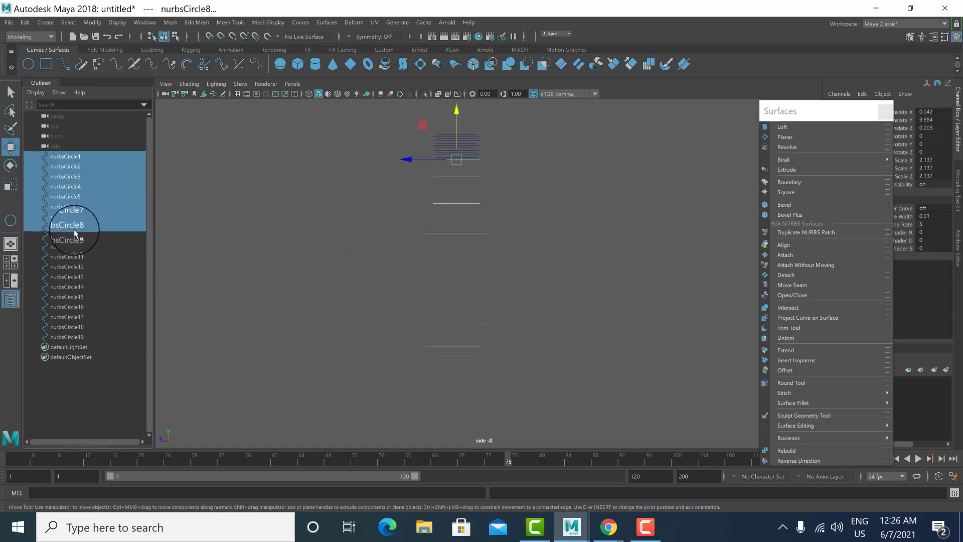
pyautogui.keyDown('ctrl'); pyautogui.click(75, 229); pyautogui.keyUp('ctrl')
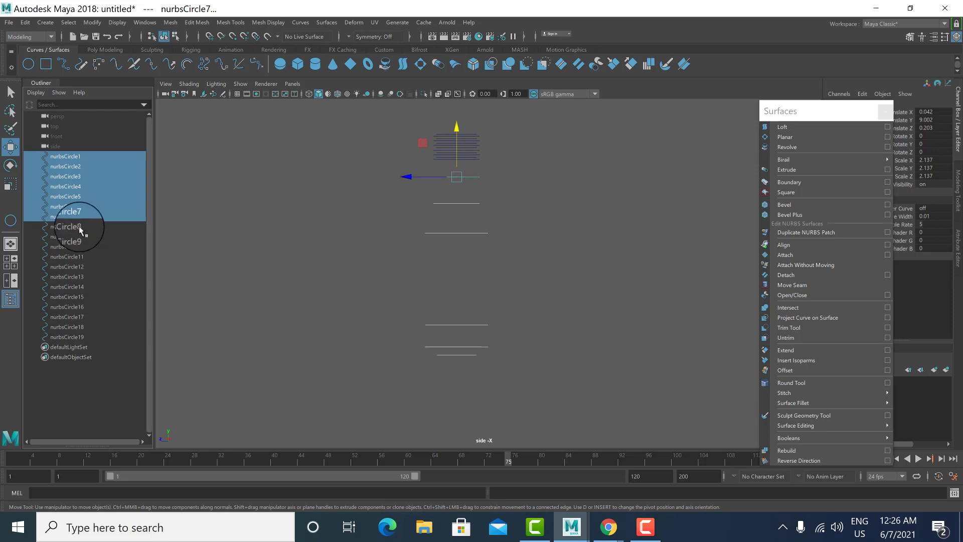
pyautogui.keyDown('ctrl'); pyautogui.click(72, 228); pyautogui.keyUp('ctrl')
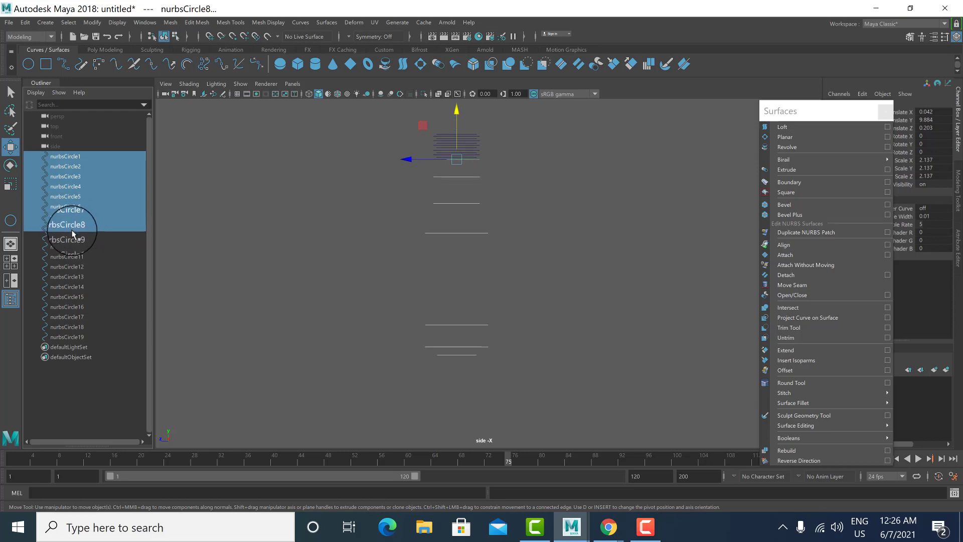
pyautogui.keyDown('ctrl'); pyautogui.click(74, 237); pyautogui.keyUp('ctrl')
pyautogui.keyDown('ctrl'); pyautogui.click(74, 247); pyautogui.keyUp('ctrl')
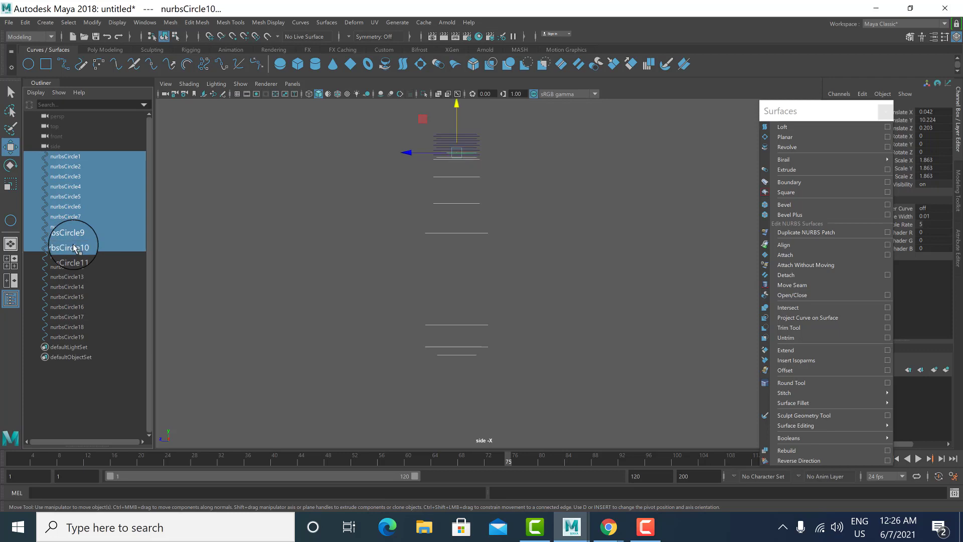
pyautogui.keyDown('ctrl'); pyautogui.click(74, 246); pyautogui.keyUp('ctrl')
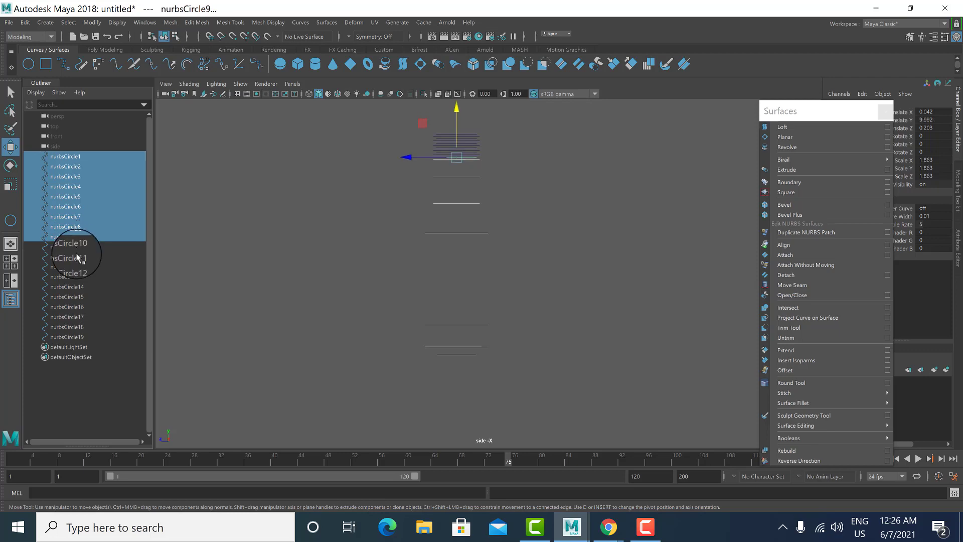
pyautogui.keyDown('ctrl'); pyautogui.click(77, 256); pyautogui.keyUp('ctrl')
pyautogui.keyDown('ctrl'); pyautogui.click(74, 244); pyautogui.keyUp('ctrl')
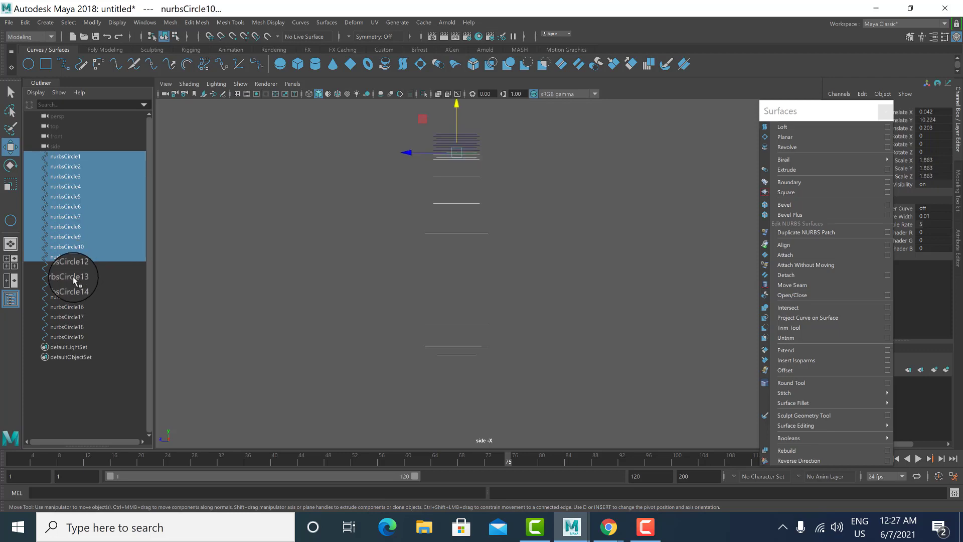
pyautogui.keyDown('ctrl'); pyautogui.click(75, 277); pyautogui.keyUp('ctrl')
pyautogui.keyDown('ctrl'); pyautogui.click(73, 265); pyautogui.keyUp('ctrl')
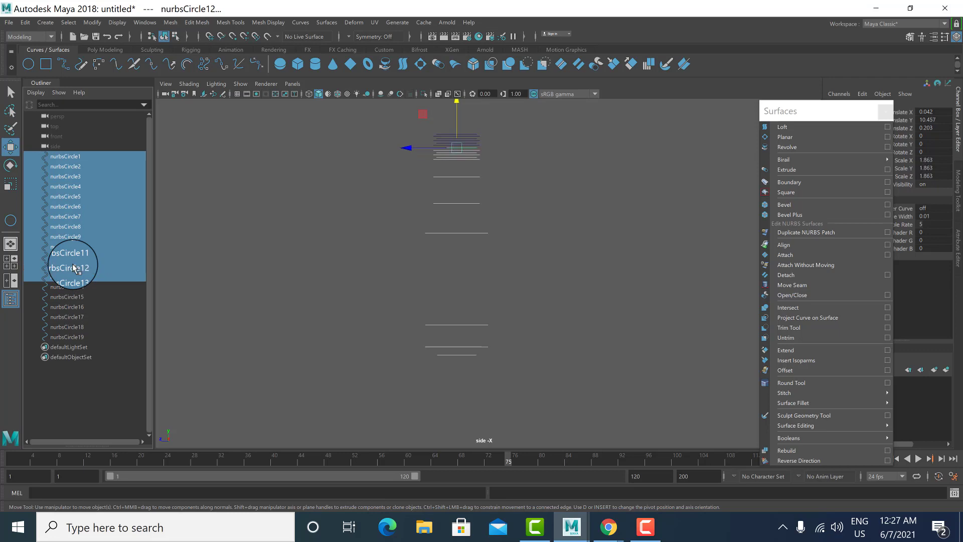
pyautogui.keyDown('ctrl'); pyautogui.click(75, 296); pyautogui.keyUp('ctrl')
pyautogui.keyDown('ctrl'); pyautogui.click(78, 287); pyautogui.keyUp('ctrl')
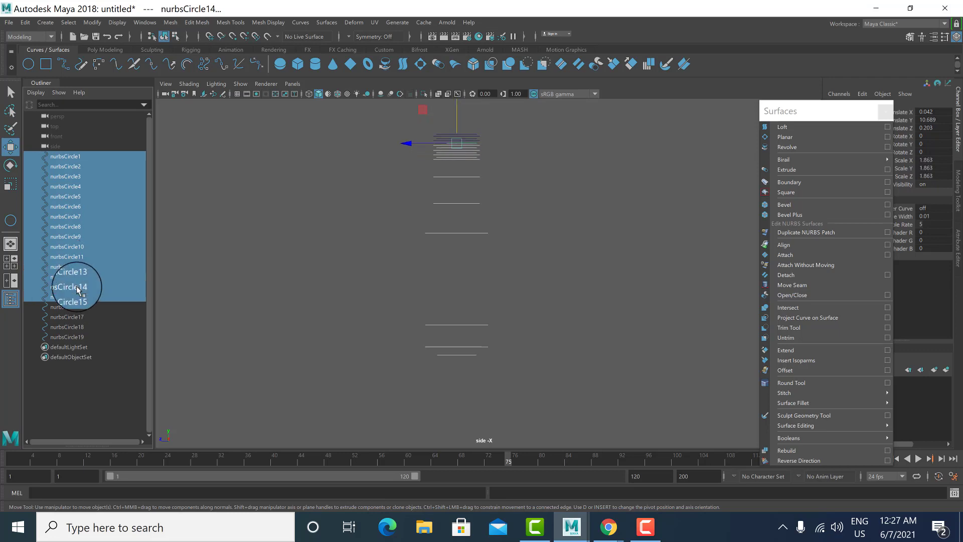
pyautogui.keyDown('ctrl'); pyautogui.click(73, 317); pyautogui.keyUp('ctrl')
pyautogui.keyDown('ctrl'); pyautogui.click(81, 308); pyautogui.keyUp('ctrl')
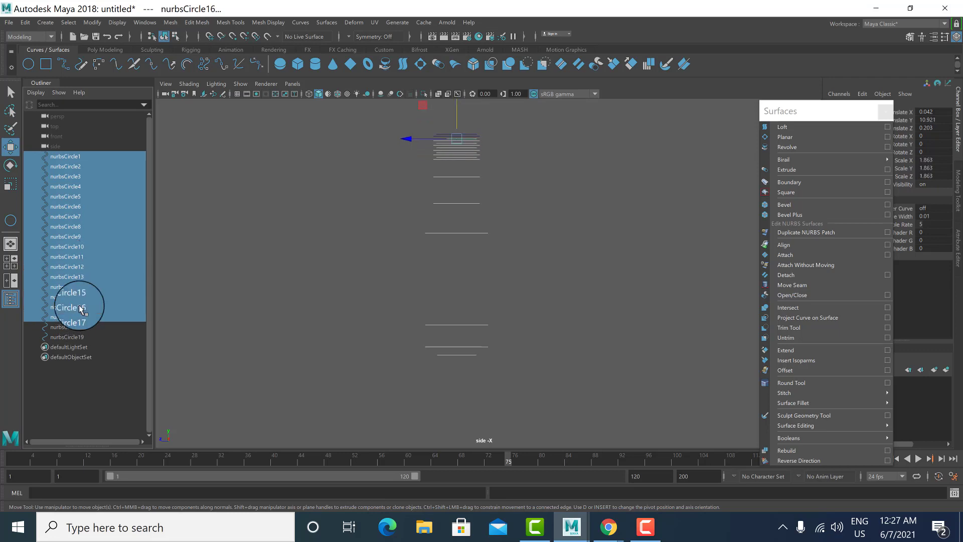
pyautogui.keyDown('ctrl'); pyautogui.click(76, 327); pyautogui.keyUp('ctrl')
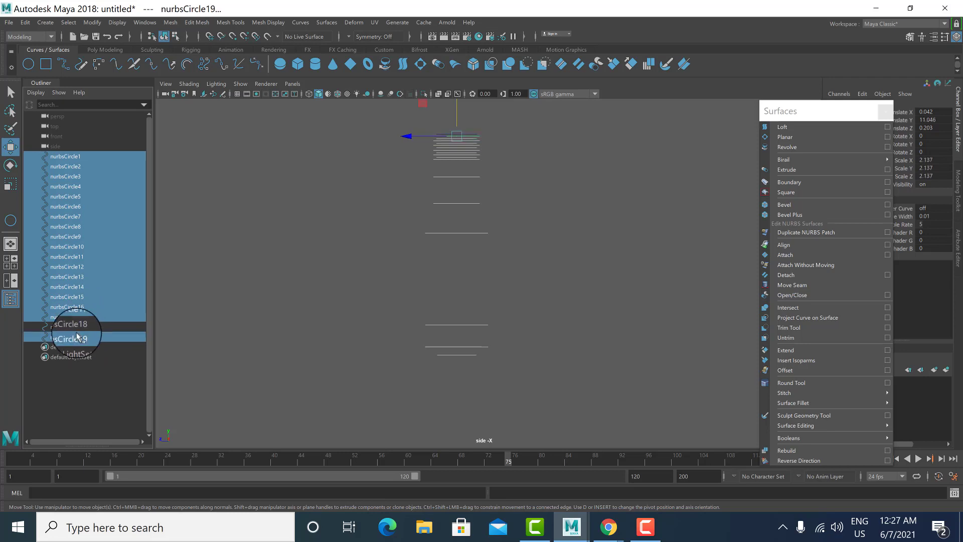
pyautogui.keyDown('ctrl'); pyautogui.click(76, 336); pyautogui.keyUp('ctrl')
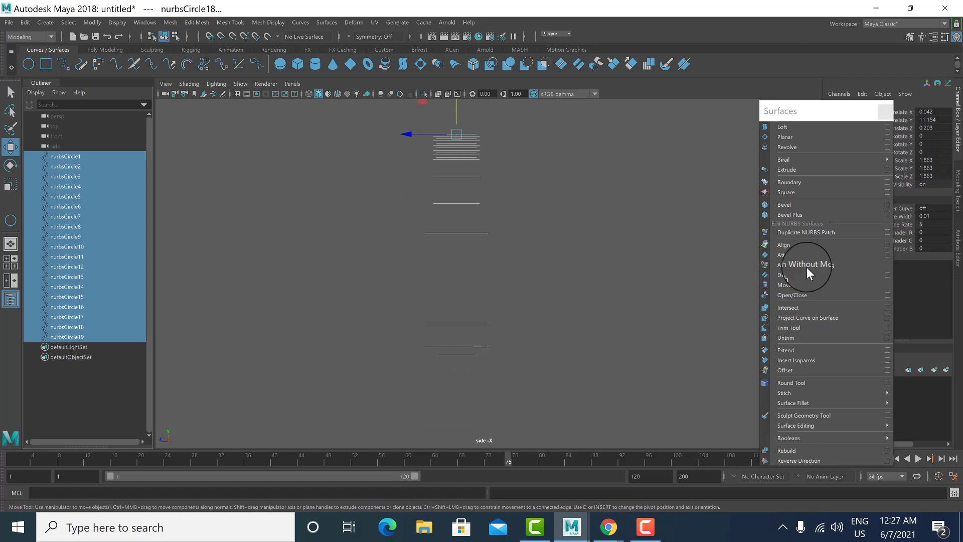
pyautogui.click(823, 128)
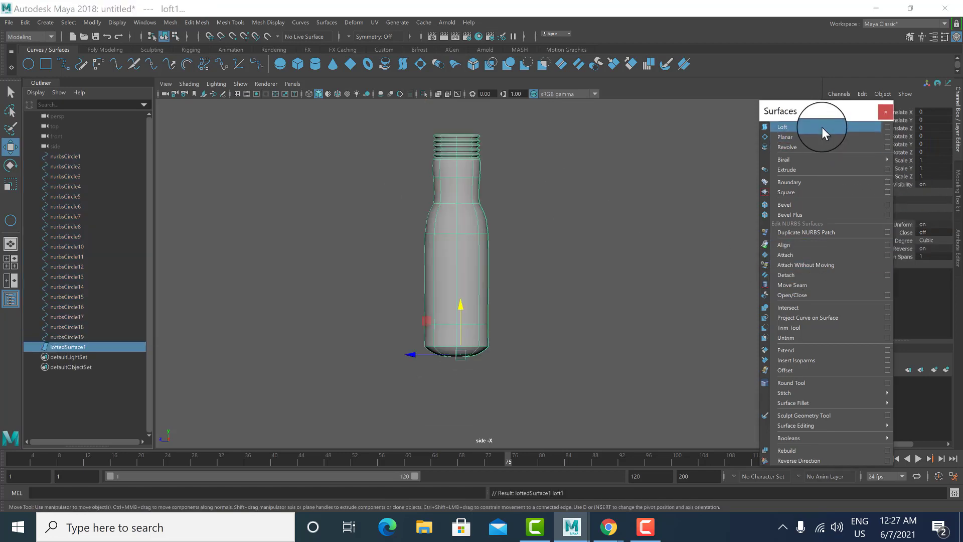
# Step: Move the lofted bottle beside its circles in the perspective view, to -6.406 on Z, and delete the neck circle nurbsCircle7
pyautogui.click(596, 243)
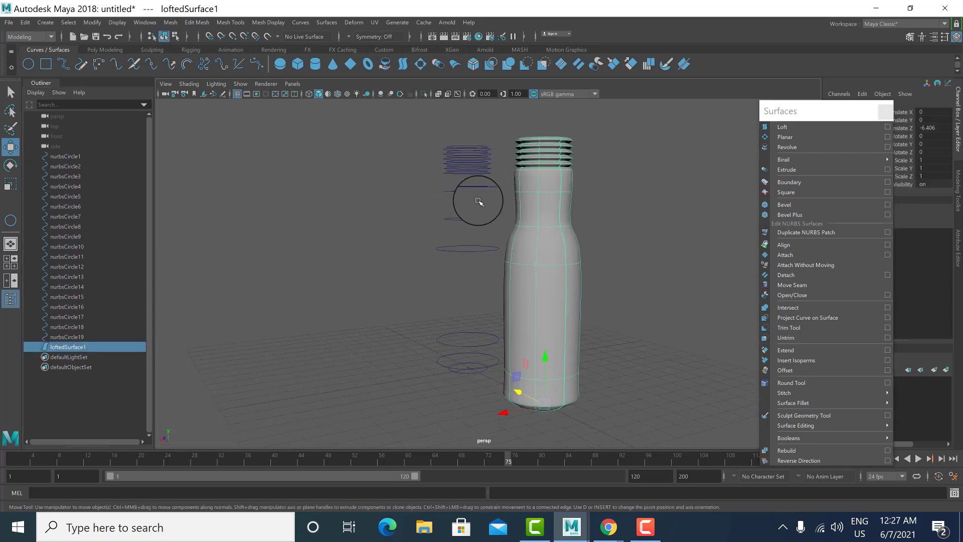
pyautogui.click(476, 193)
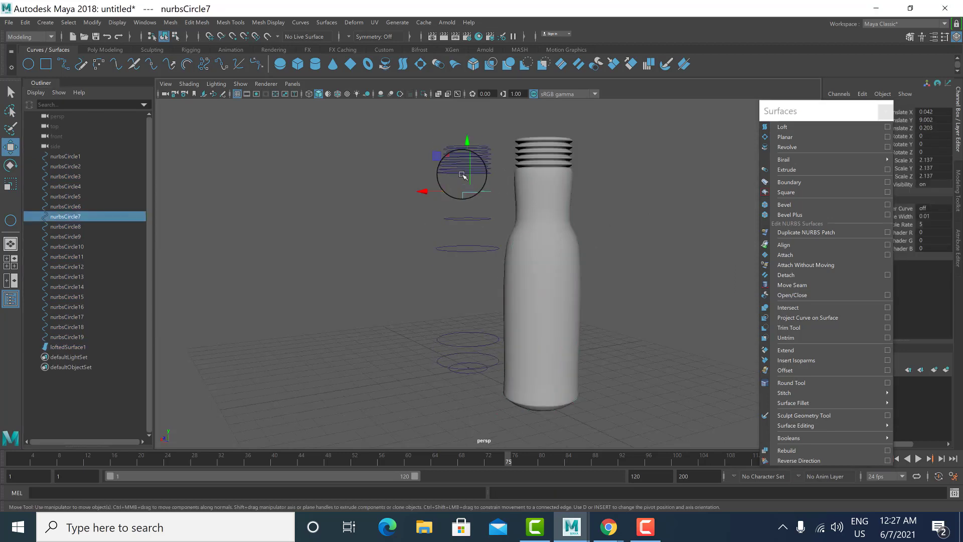
pyautogui.moveTo(468, 154)
pyautogui.mouseDown()
pyautogui.moveTo(469, 138)
pyautogui.moveTo(471, 160)
pyautogui.mouseUp()
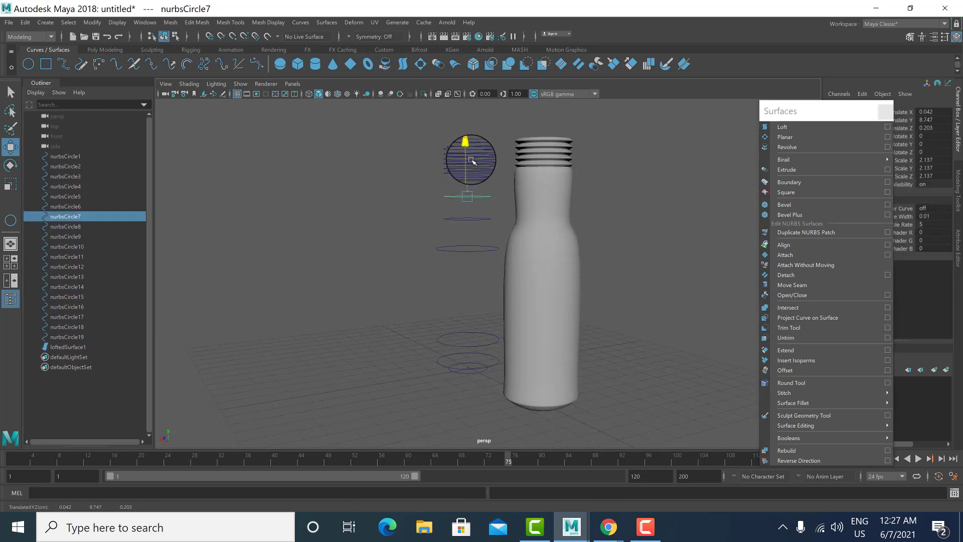
pyautogui.click(470, 208)
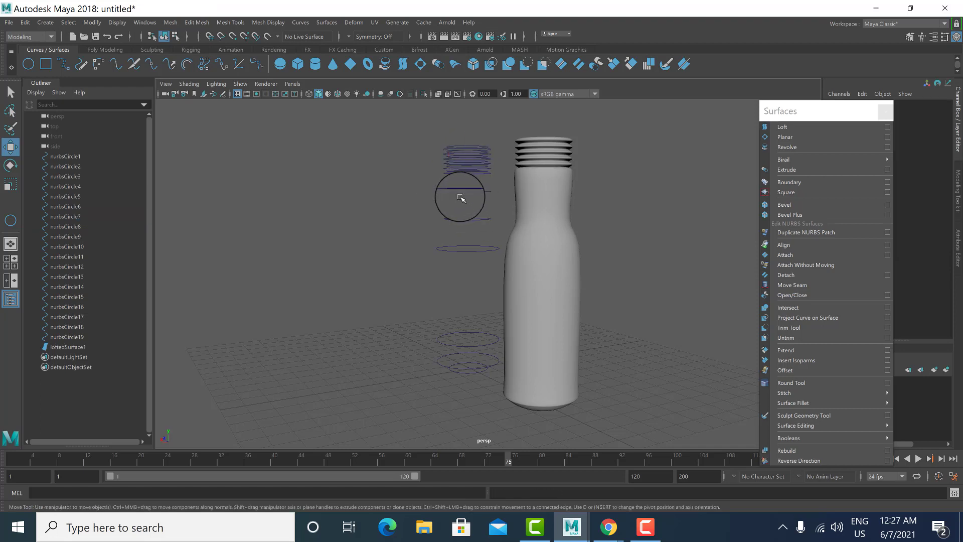
pyautogui.click(460, 198)
pyautogui.click(477, 195)
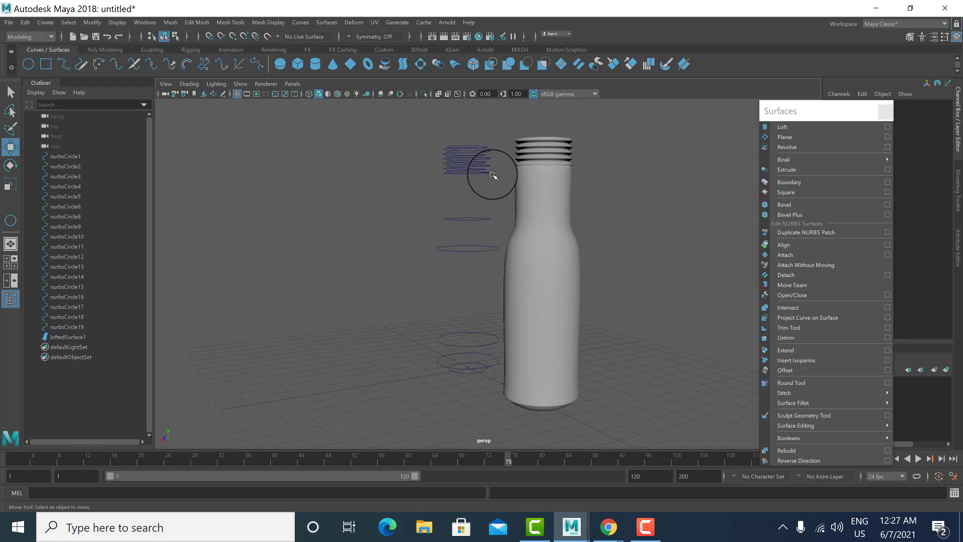
# Step: Narrow the neck below the threads by scaling nurbsCircle8 uniformly to 1.661 and lowering it to 9.447 on Y
pyautogui.click(488, 175)
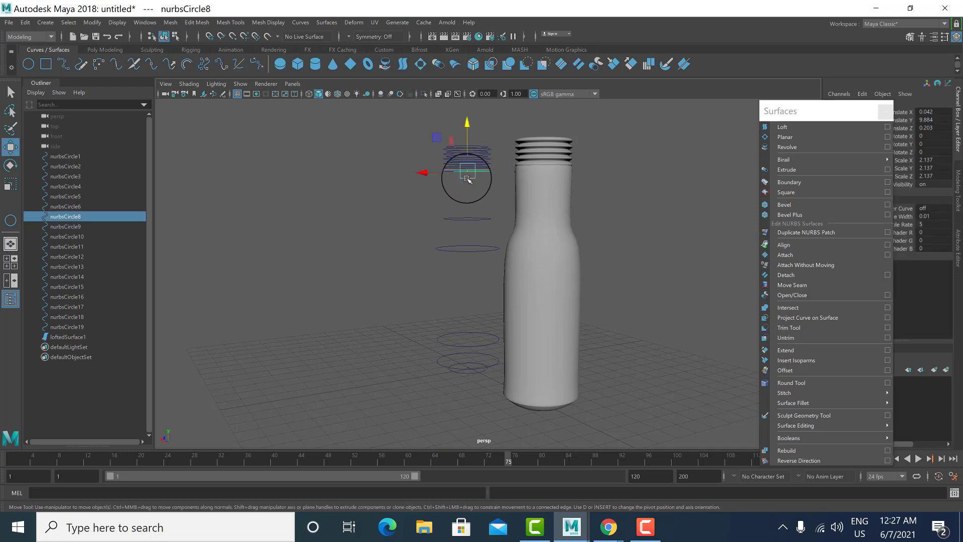
pyautogui.press('r')
pyautogui.moveTo(464, 174); pyautogui.dragTo(467, 159)
pyautogui.press('w')
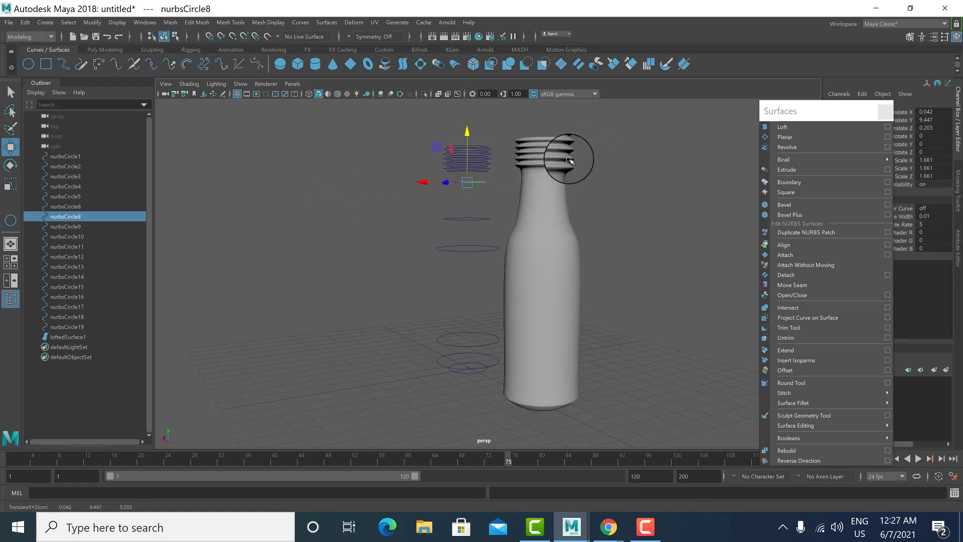
# Step: Raise nurbsCircle6, at the base of the neck, to 8.031 on Y
pyautogui.click(478, 219)
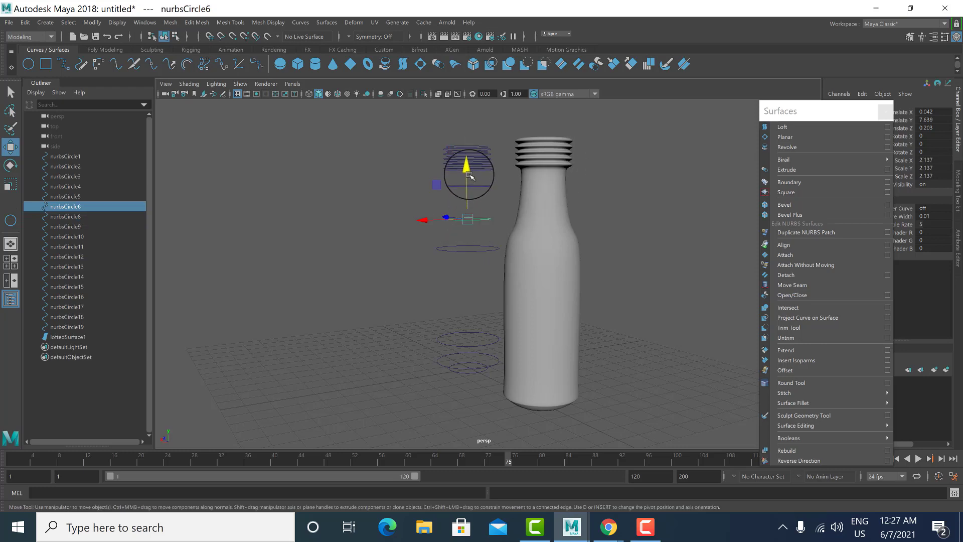
pyautogui.moveTo(471, 186); pyautogui.dragTo(458, 168)
pyautogui.click(460, 221)
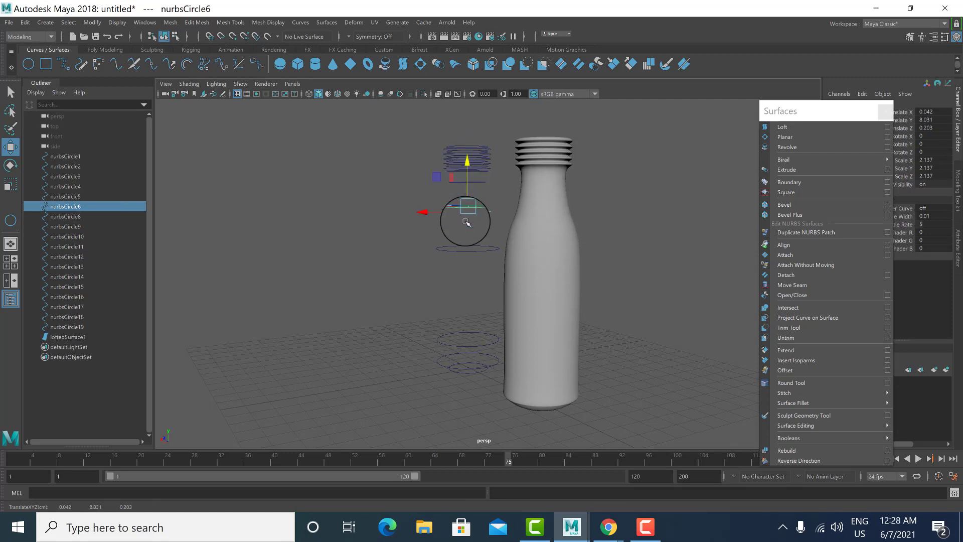
# Step: Lower and widen the shoulder circle nurbsCircle5, and scale nurbsCircle4 uniformly to 3.97 at 1.592 on Y
pyautogui.click(457, 249)
pyautogui.moveTo(458, 221); pyautogui.dragTo(505, 243)
pyautogui.press('r')
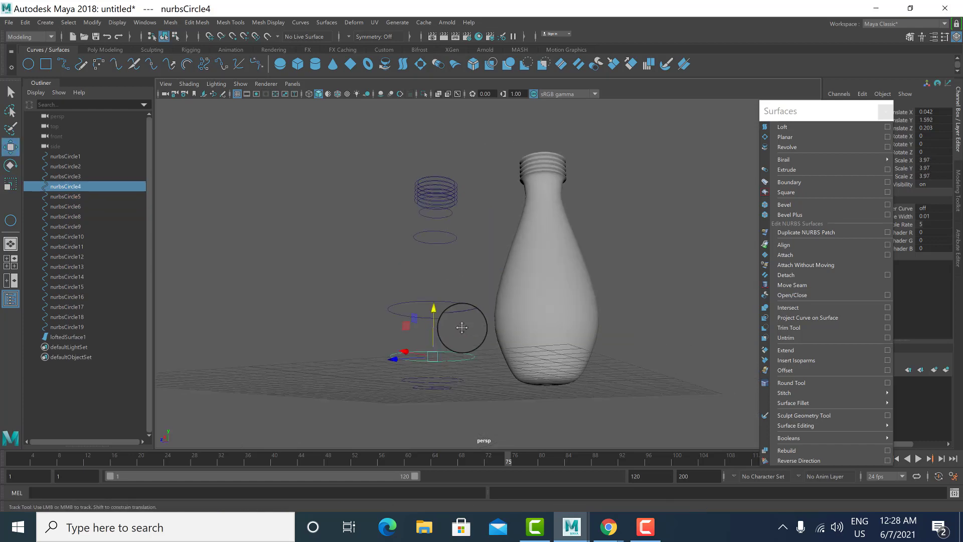
# Step: Lower the tiny base circle nurbsCircle3 to -0.216 on Y, try deleting it, and undo the deletion
pyautogui.keyDown('alt'); pyautogui.moveTo(460, 326); pyautogui.dragTo(436, 291); pyautogui.keyUp('alt')
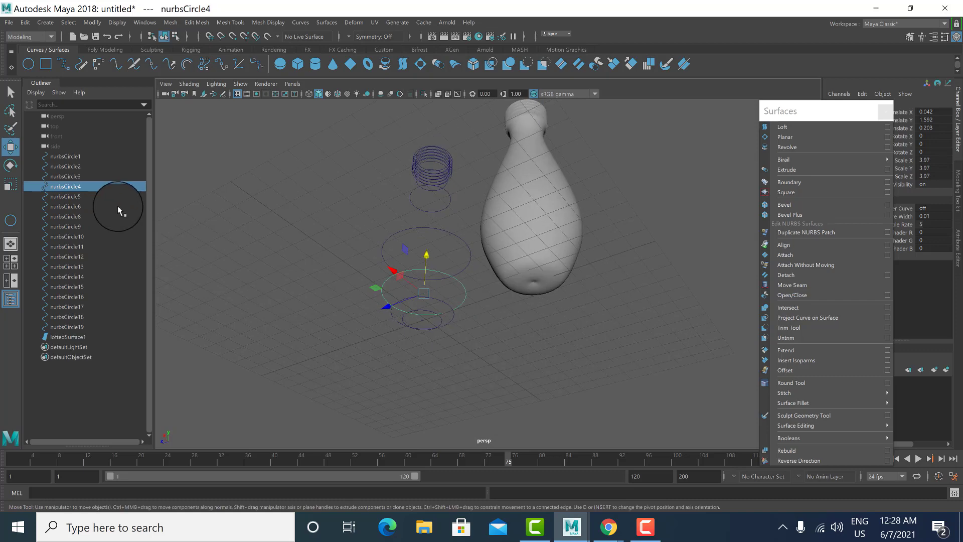
pyautogui.click(83, 176)
pyautogui.moveTo(427, 299); pyautogui.dragTo(429, 294)
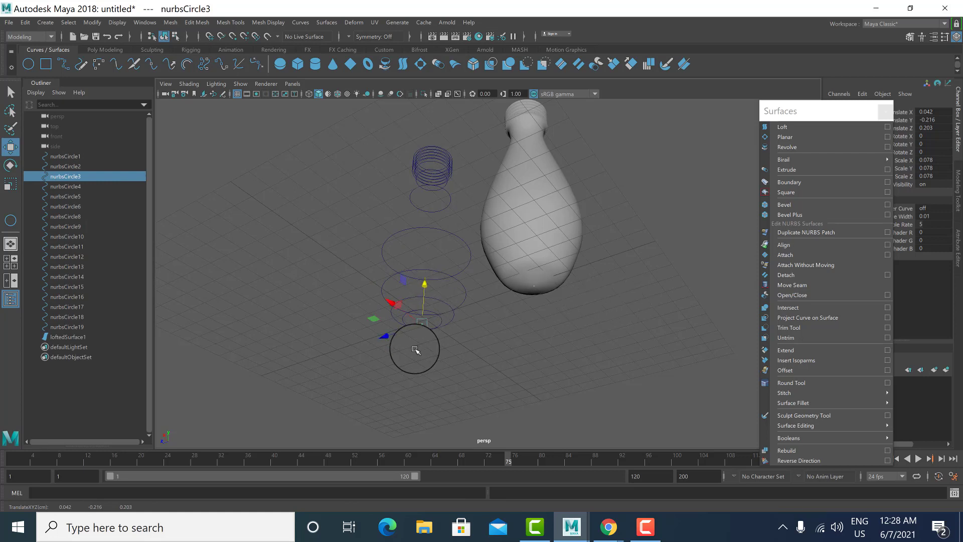
pyautogui.press('Delete')
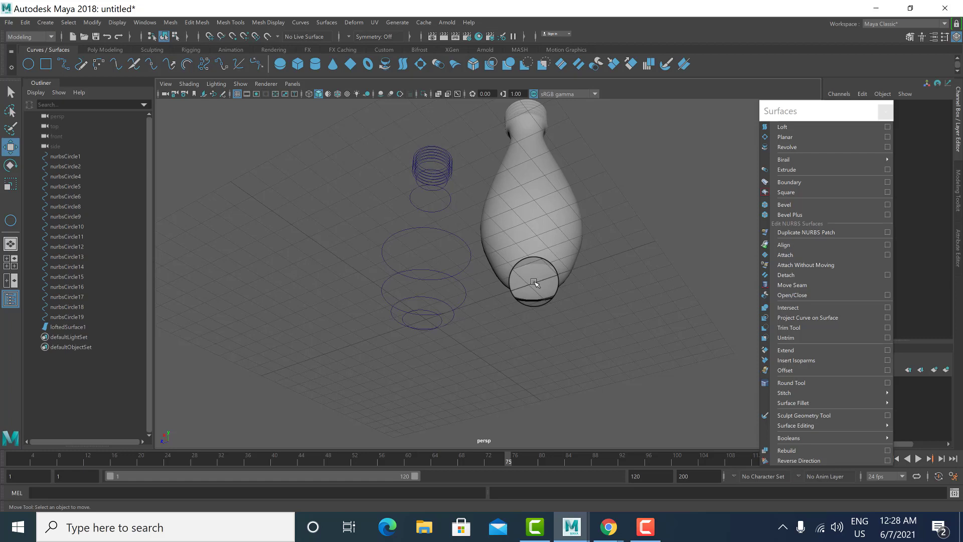
pyautogui.hotkey('ctrl', 'z')
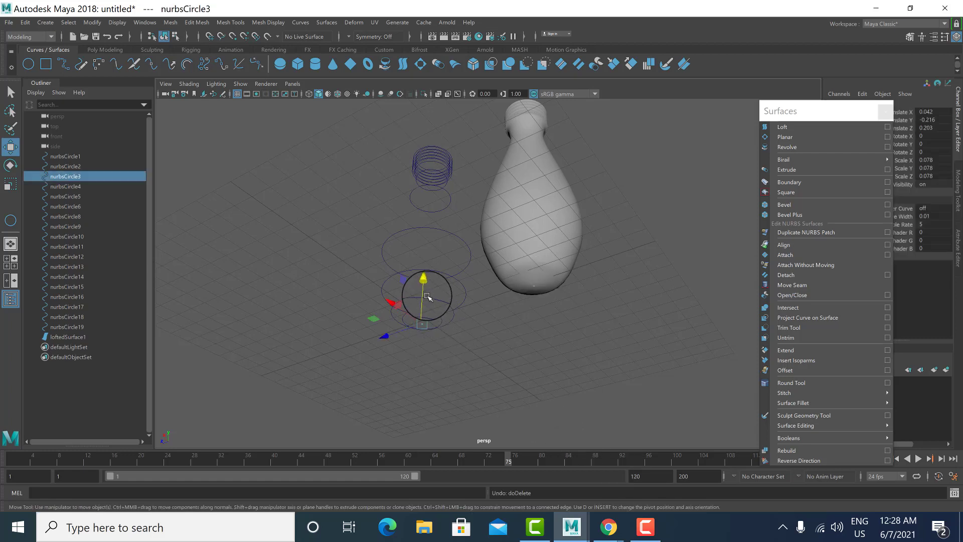
# Step: Move the tiny base circle nurbsCircle3 to -0.084 on Y
pyautogui.moveTo(427, 296); pyautogui.dragTo(424, 291)
pyautogui.keyDown('alt'); pyautogui.moveTo(520, 251); pyautogui.dragTo(533, 294); pyautogui.keyUp('alt')
pyautogui.keyDown('alt'); pyautogui.moveTo(533, 294); pyautogui.dragTo(540, 273, button='middle'); pyautogui.keyUp('alt')
pyautogui.scroll(-1, 538, 278)
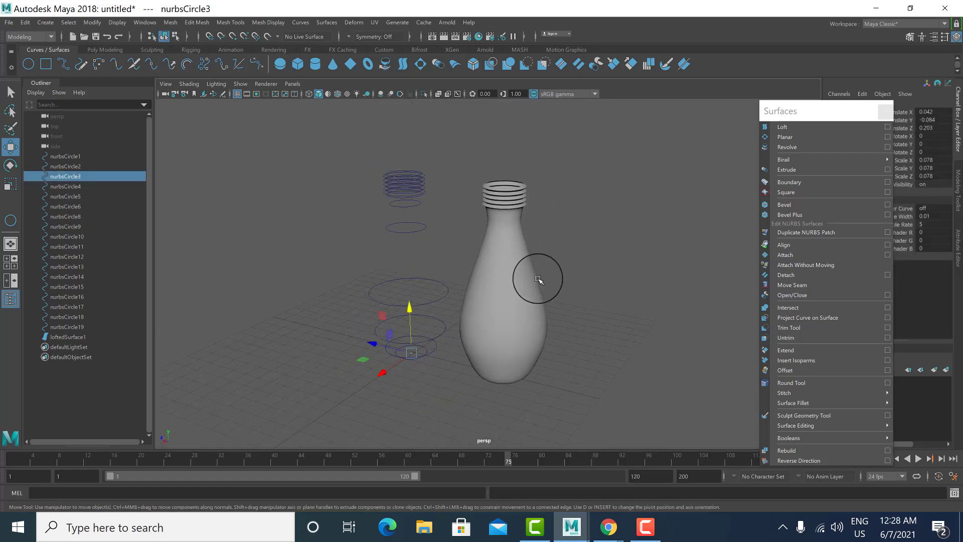
# Step: Scale the belly circle nurbsCircle5 uniformly to 3.304 and raise it to 6.238 on Y
pyautogui.keyDown('alt'); pyautogui.moveTo(448, 302); pyautogui.dragTo(395, 302); pyautogui.keyUp('alt')
pyautogui.click(420, 296)
pyautogui.press('r')
pyautogui.press('w')
pyautogui.moveTo(408, 257); pyautogui.dragTo(409, 223)
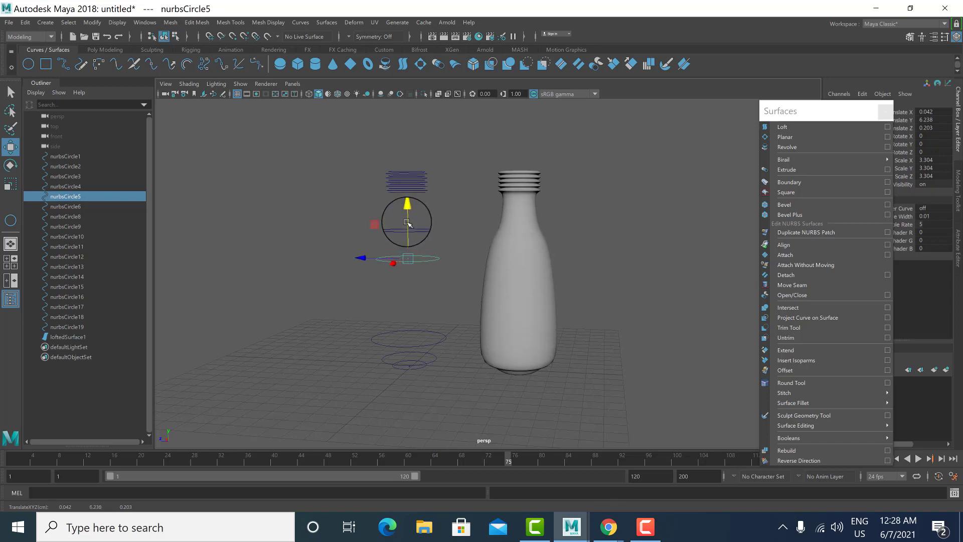